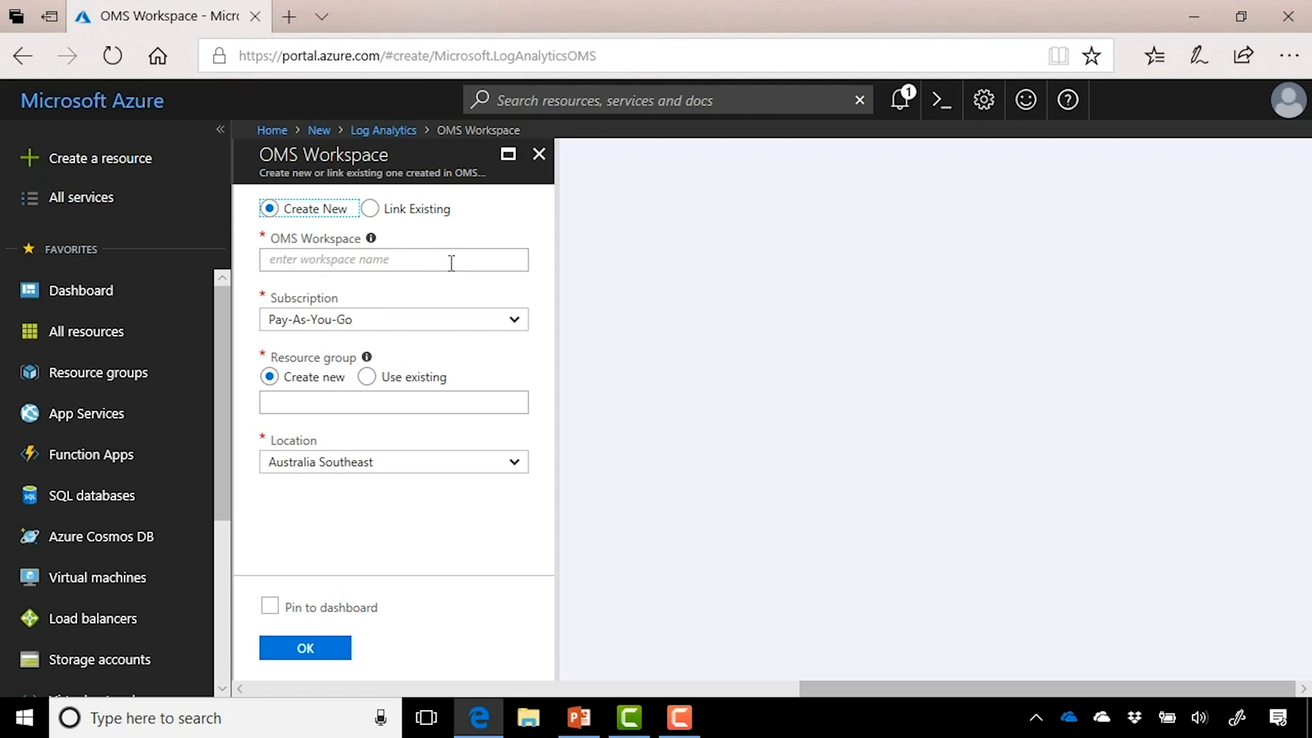
# Step: Name the workspace 'TestnesDemo', pick the subscription, and use the existing SL-Operations resource group
pyautogui.click(451, 263)
pyautogui.write('TestnesDemo')
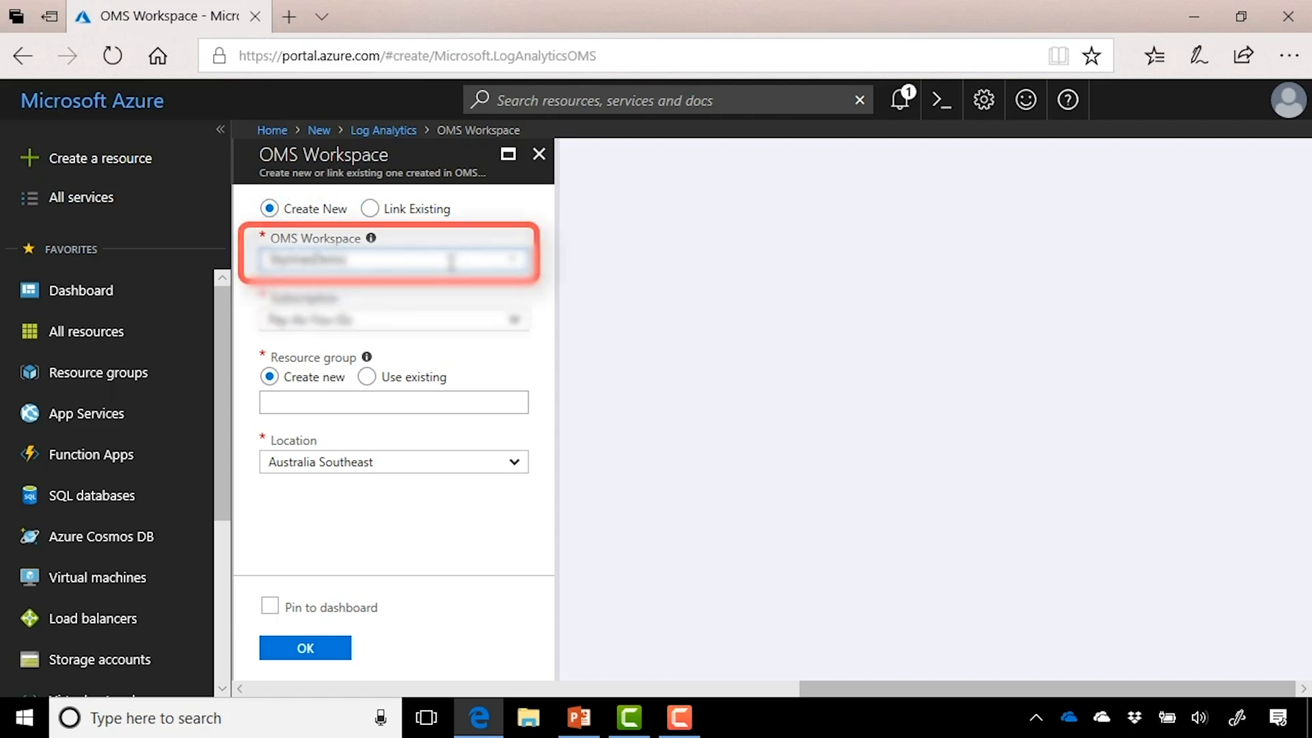
pyautogui.click(503, 323)
pyautogui.click(492, 333)
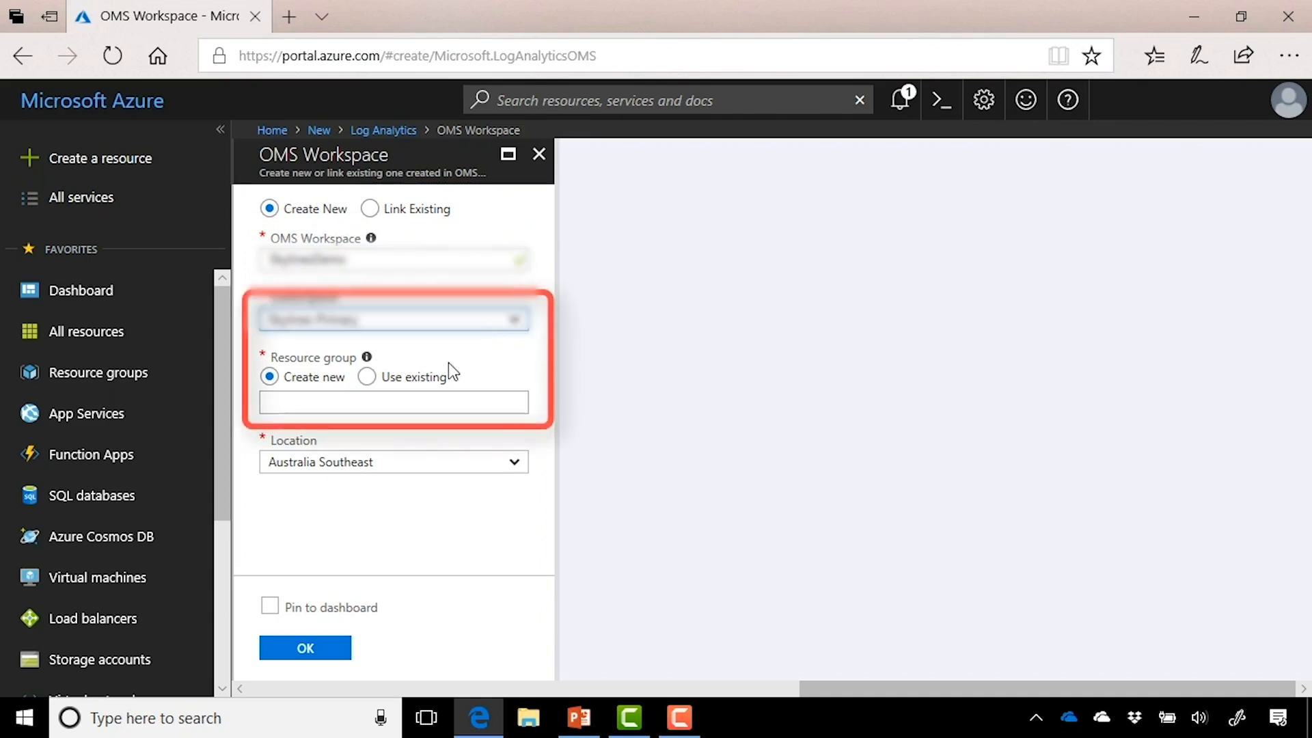
pyautogui.click(424, 377)
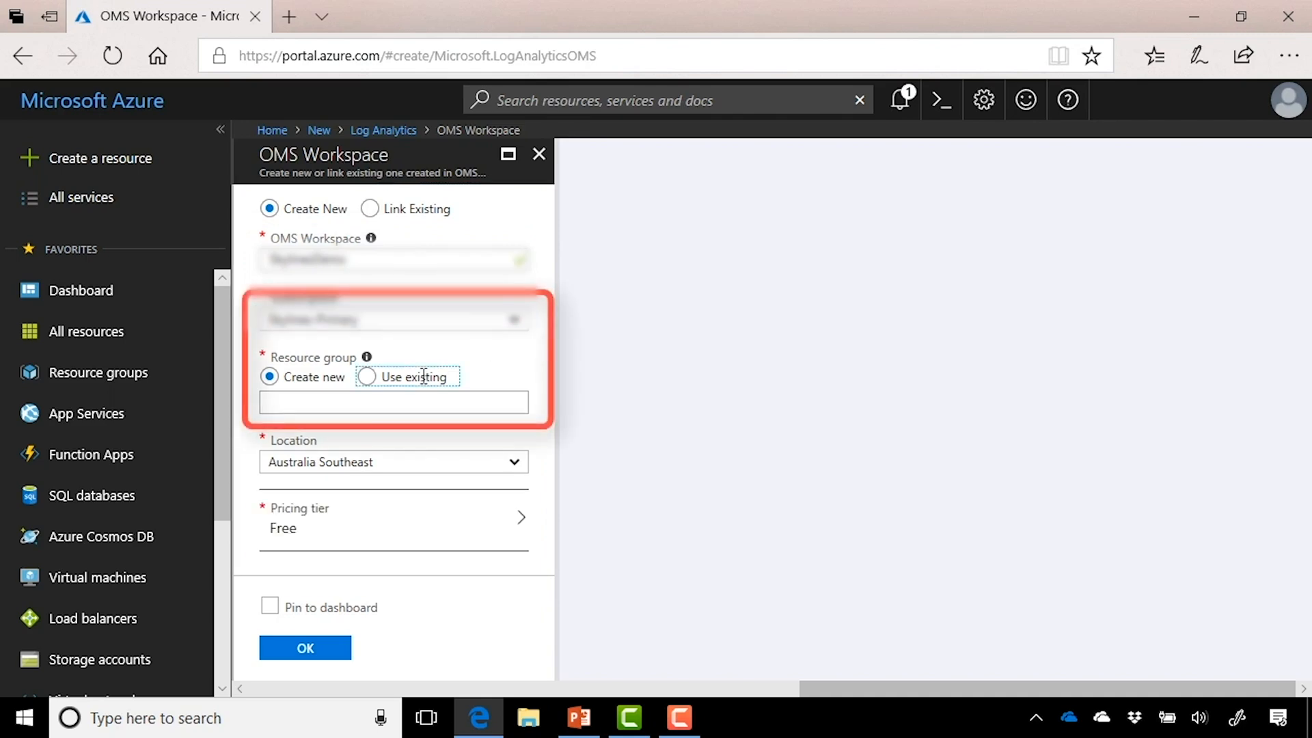
pyautogui.click(499, 409)
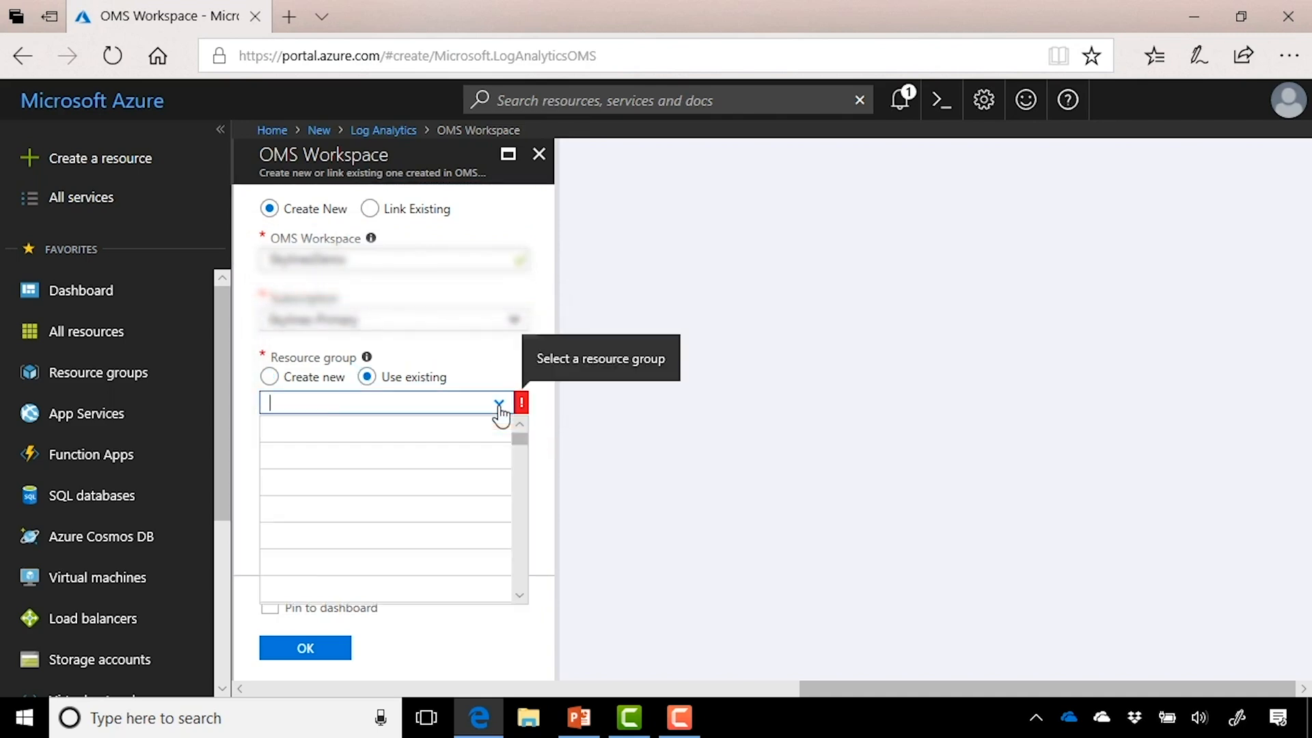
pyautogui.click(478, 456)
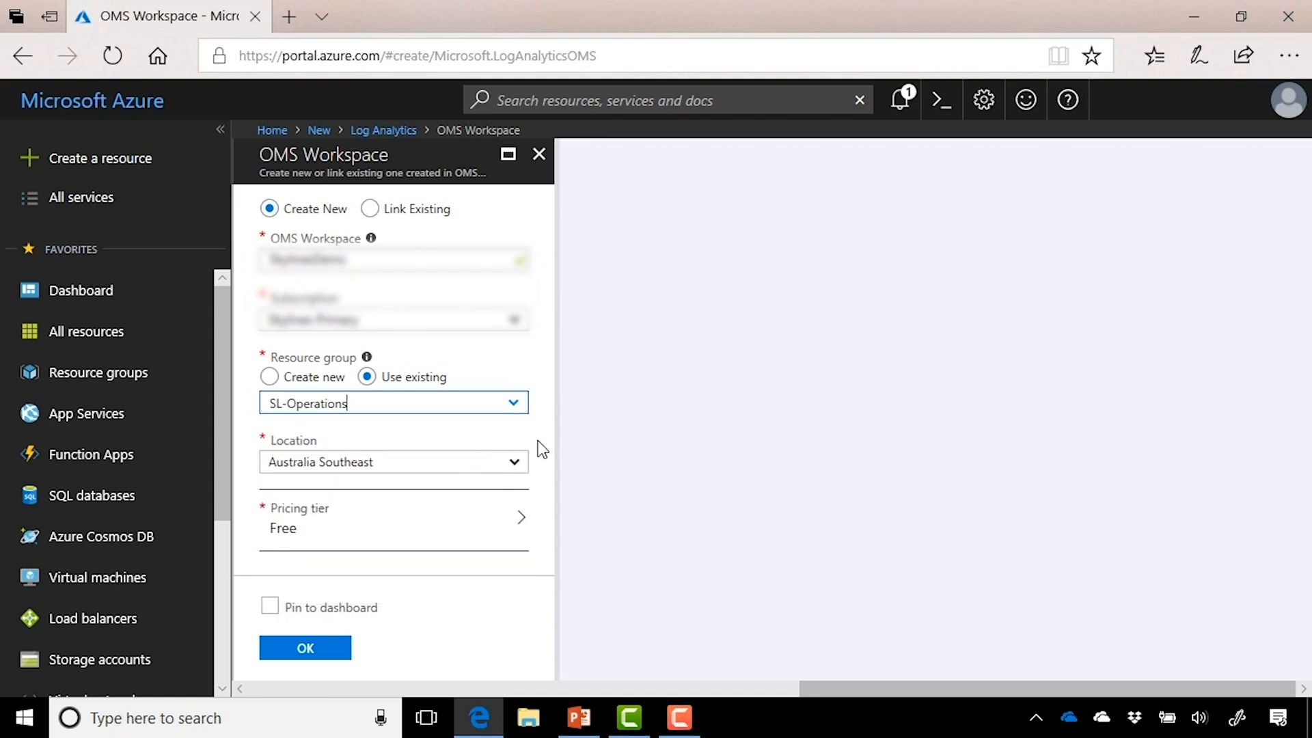
# Step: Set the workspace location to East US and confirm the Free pricing tier
pyautogui.click(511, 462)
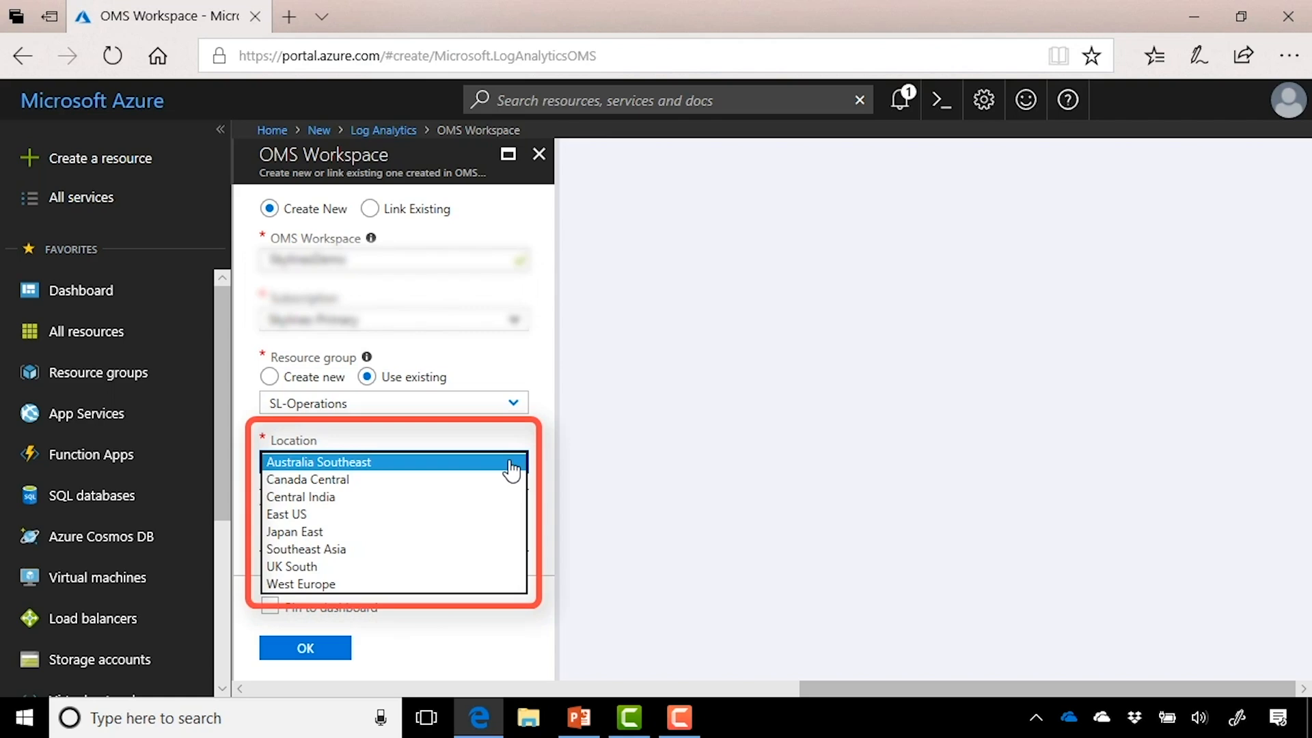
pyautogui.click(464, 522)
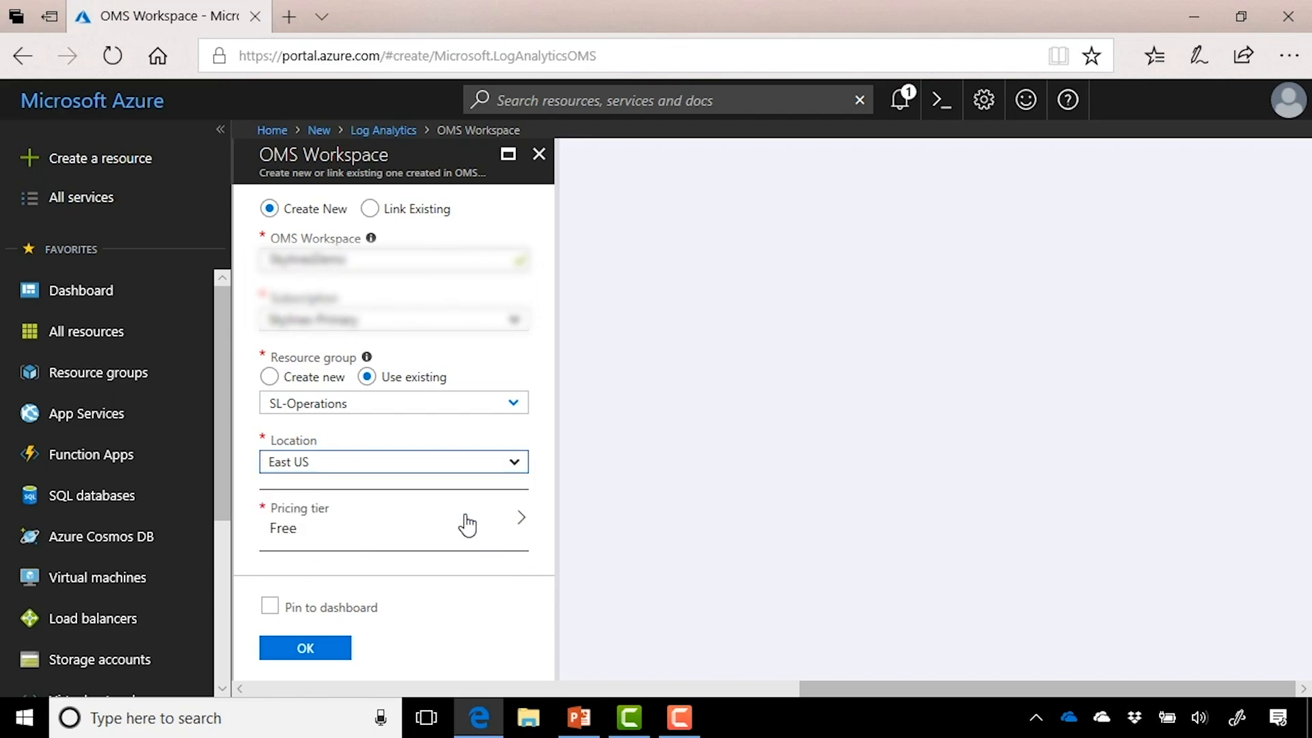
pyautogui.click(482, 543)
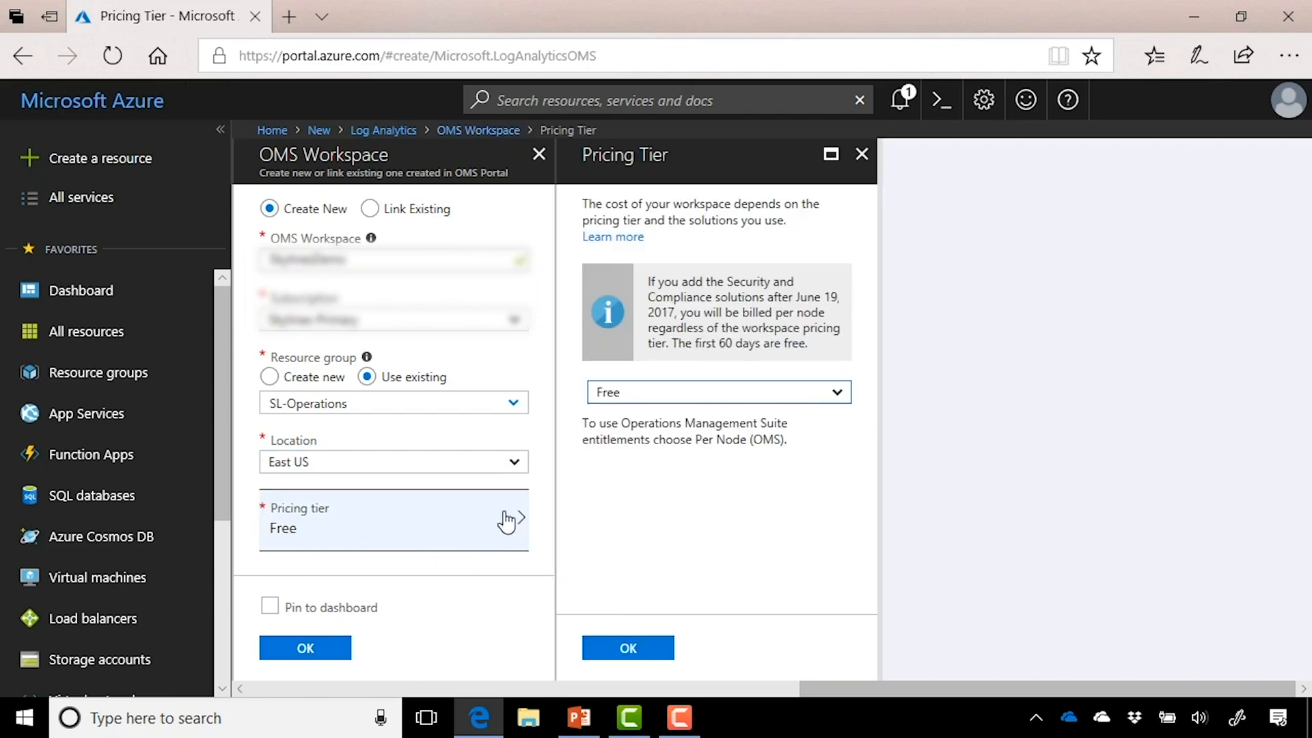
pyautogui.click(834, 393)
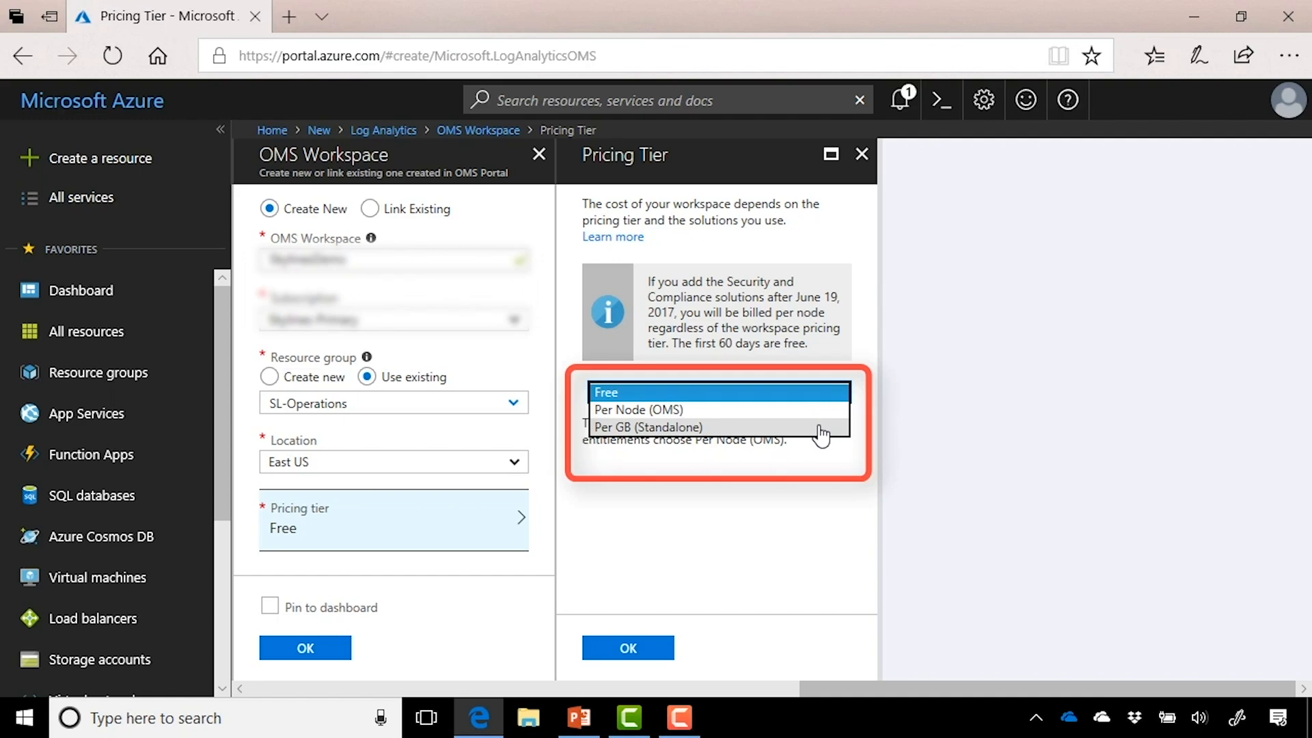
pyautogui.click(843, 394)
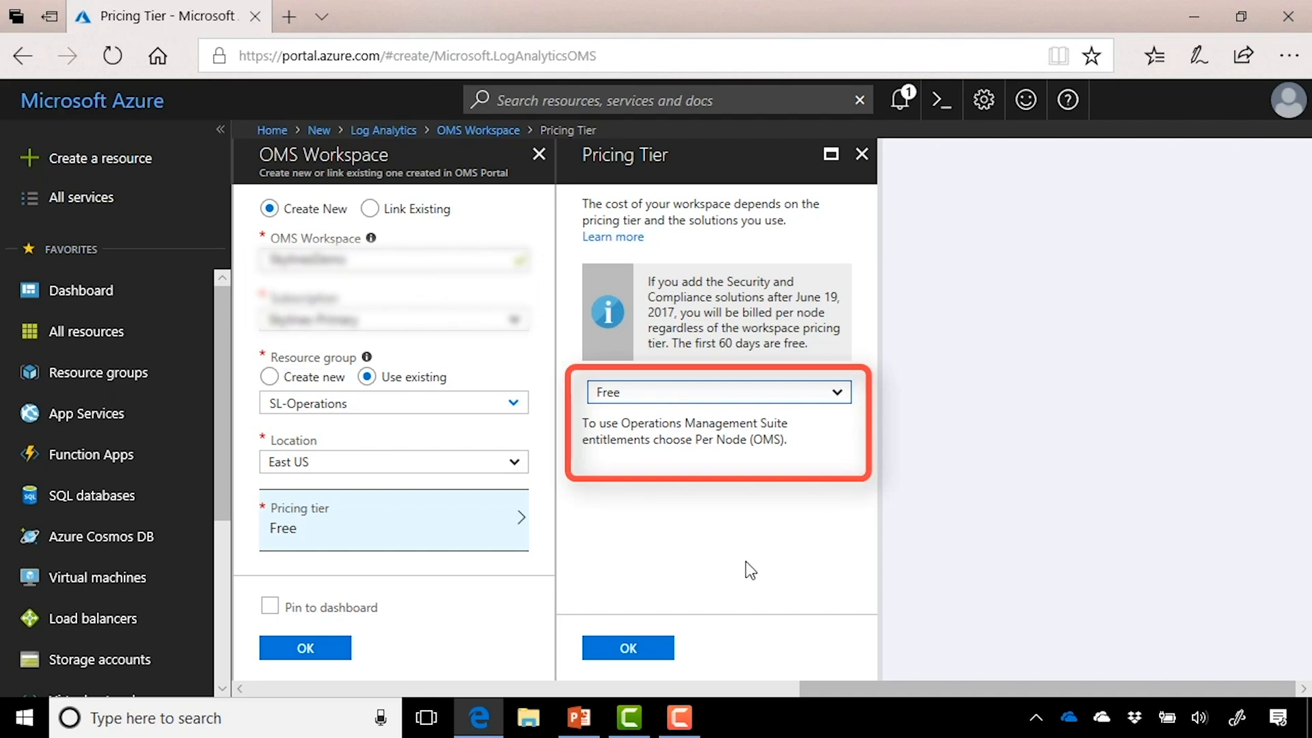
pyautogui.click(628, 648)
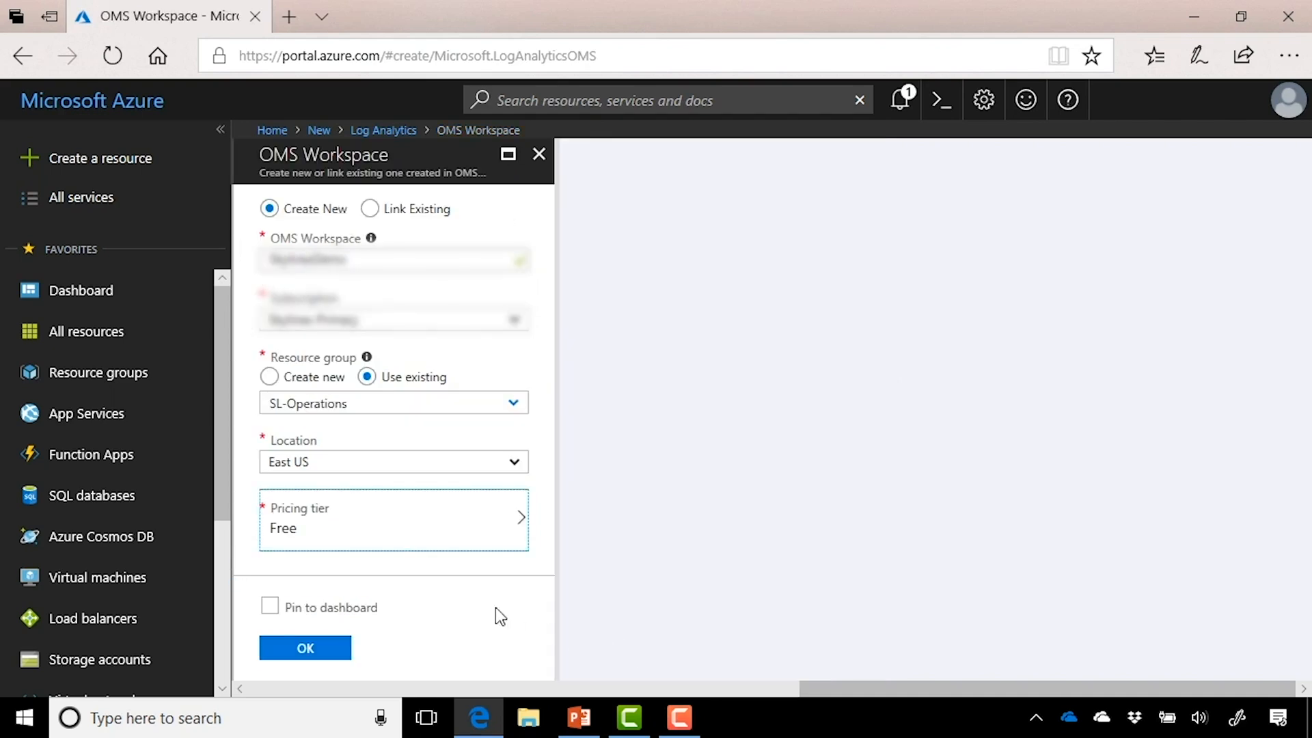
# Step: Create the TestnesDemo workspace and open it from the Deployment succeeded notification
pyautogui.click(328, 649)
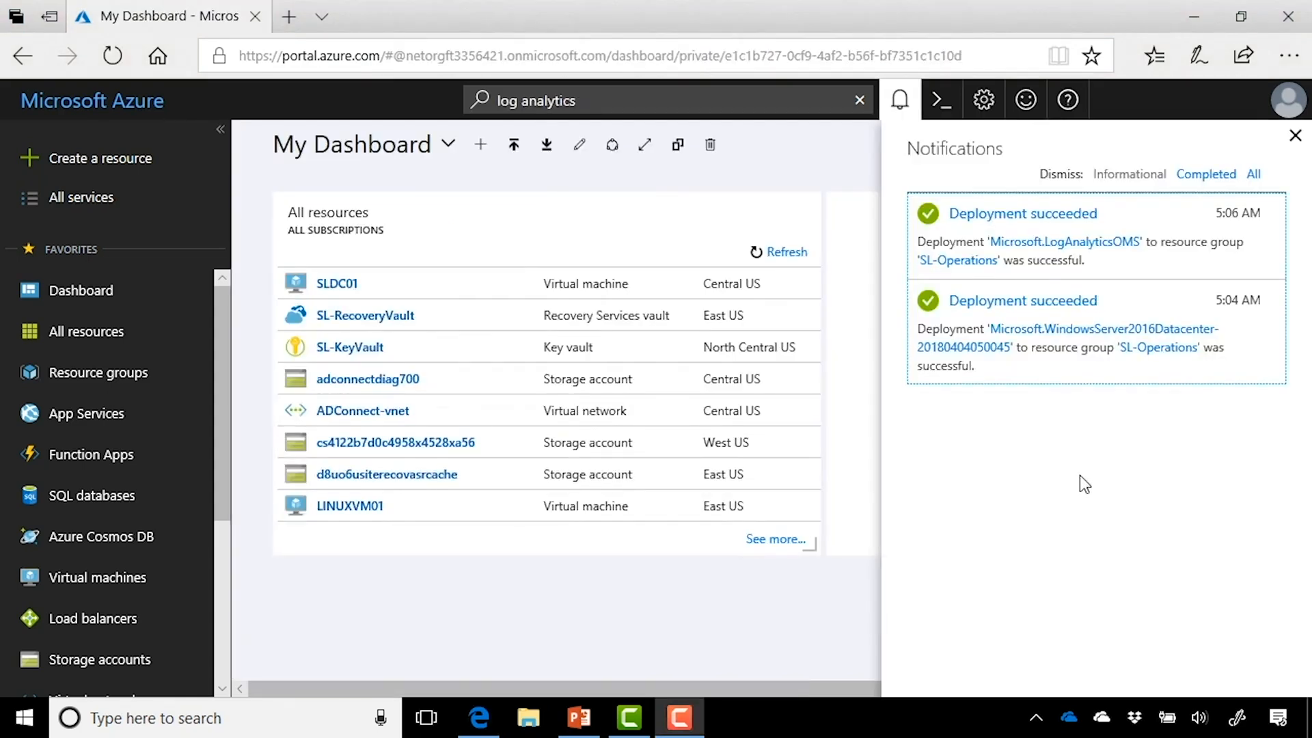
pyautogui.click(1033, 217)
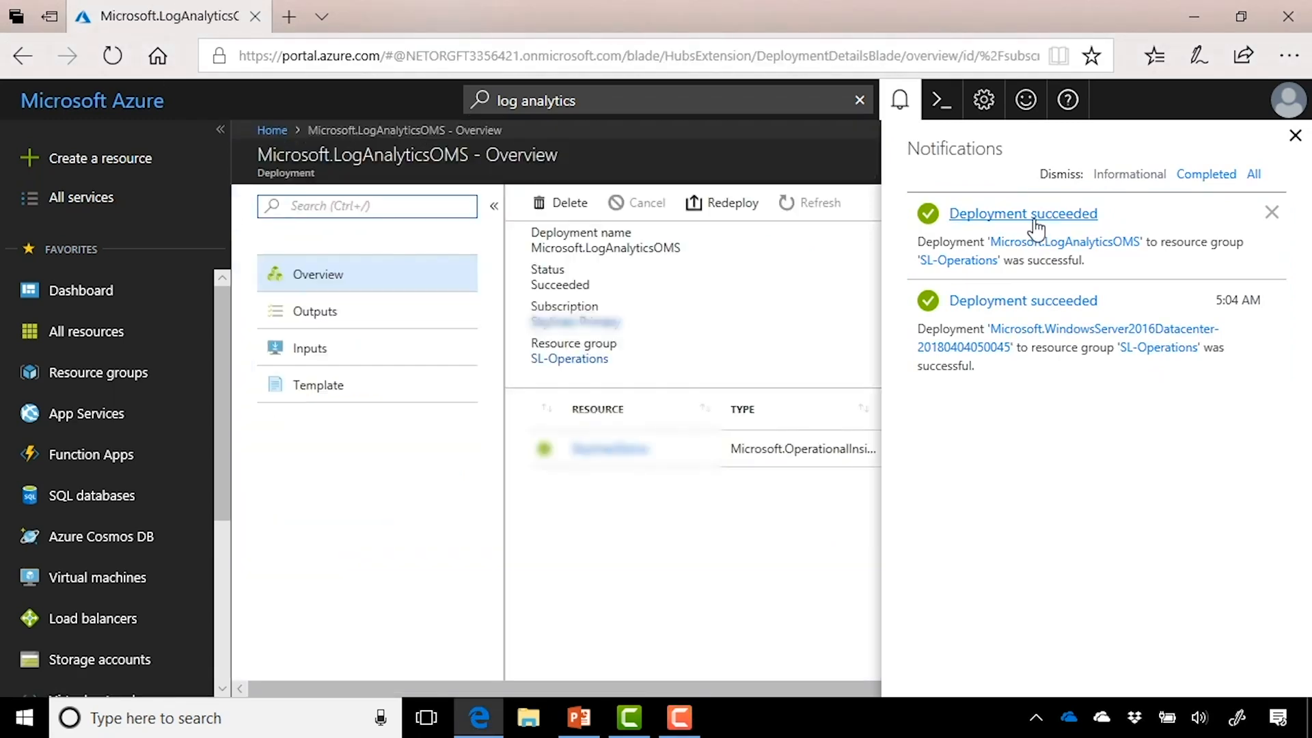
pyautogui.click(1295, 140)
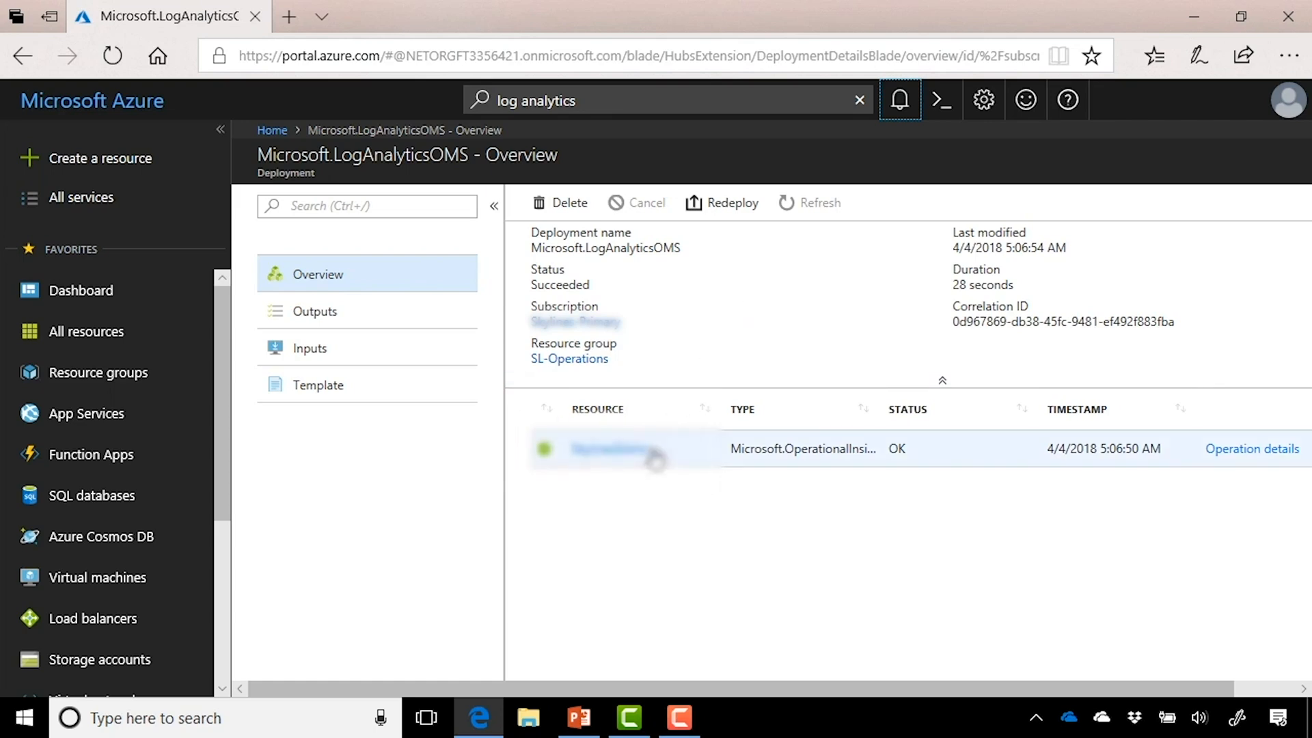
pyautogui.click(622, 451)
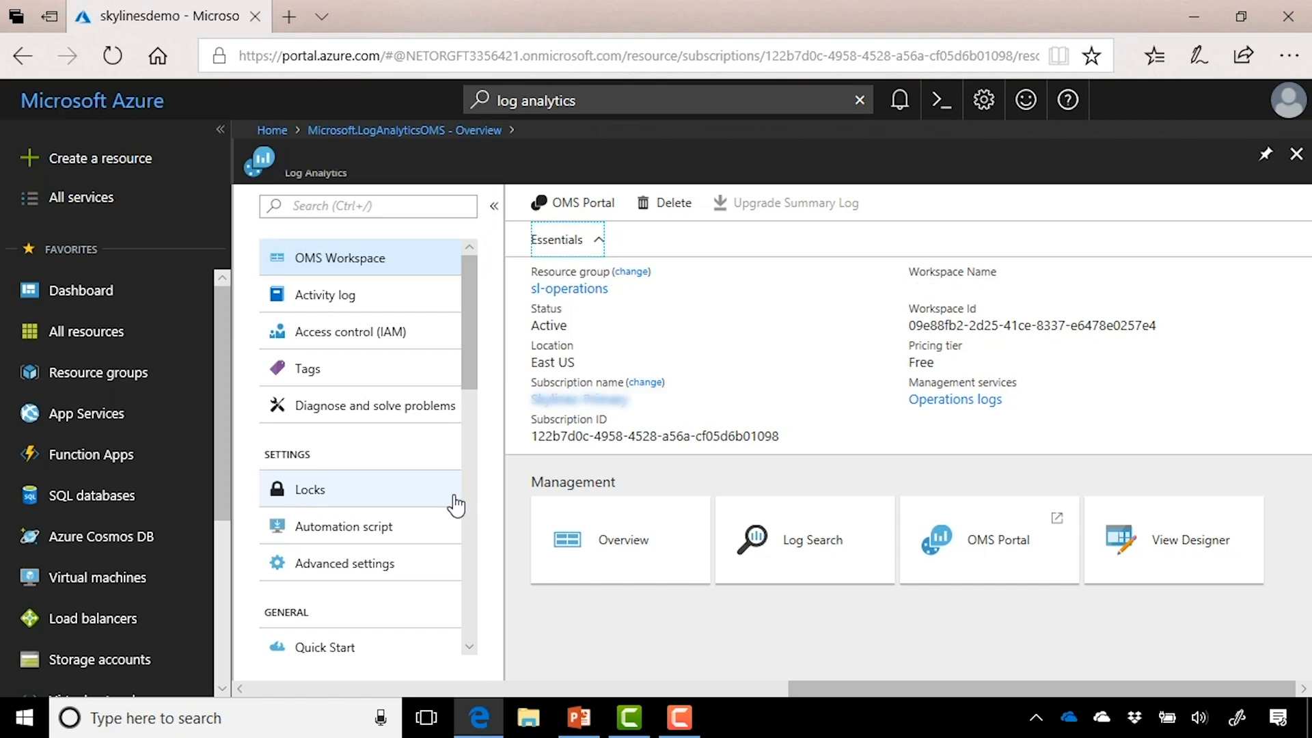
# Step: Show the workspace's Virtual machines data sources with each VM's connection status
pyautogui.scroll(-5, 399, 482)
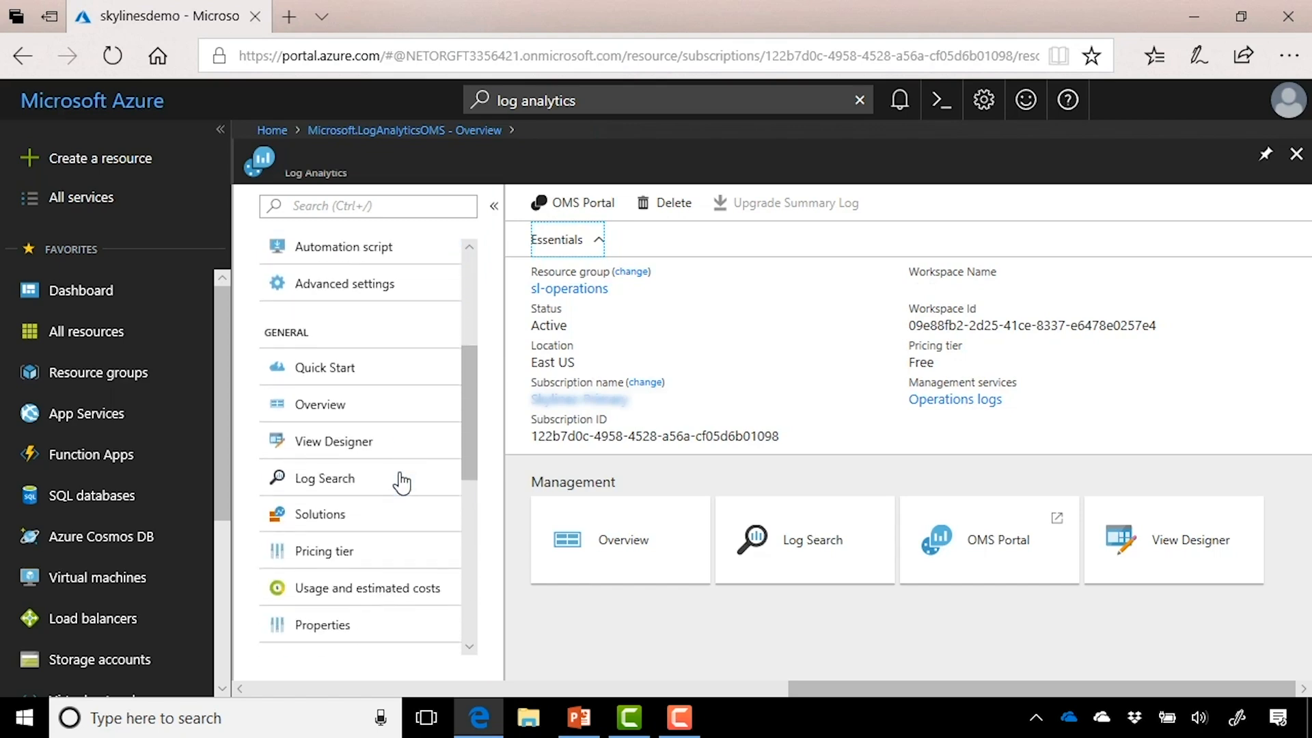
pyautogui.scroll(-6, 401, 482)
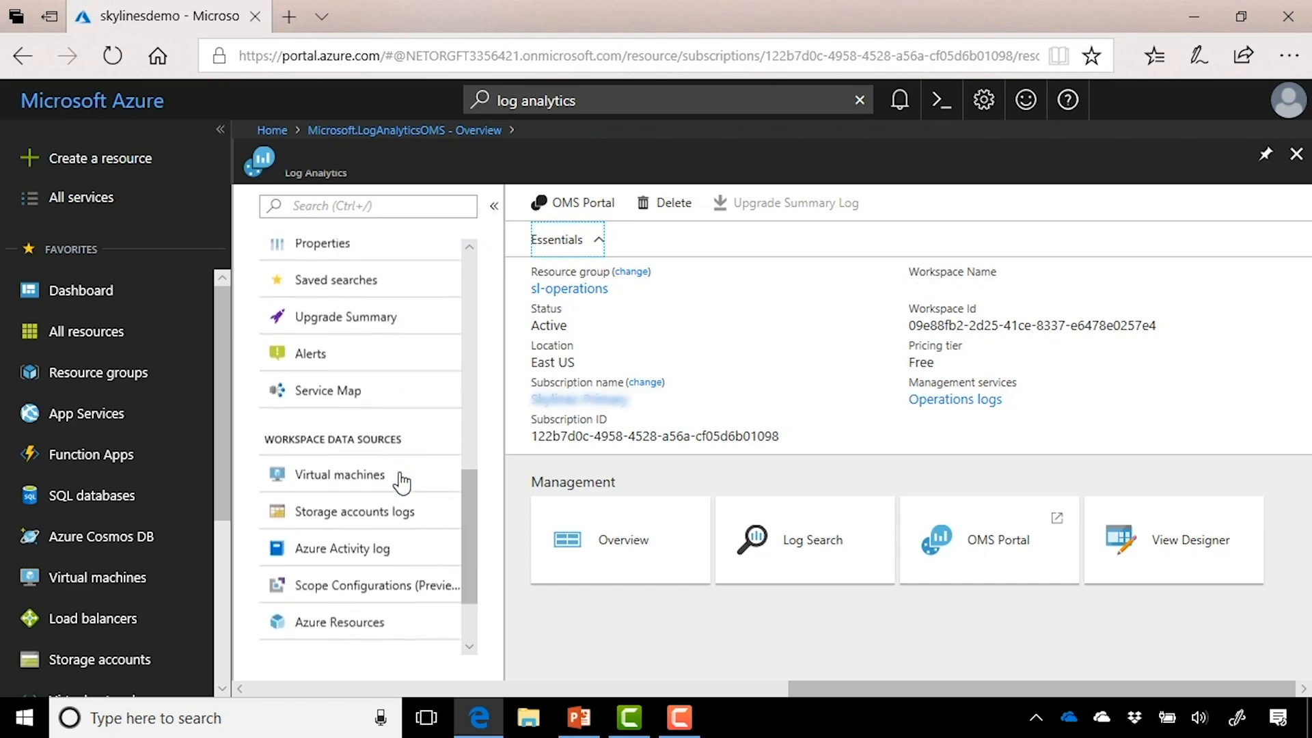
pyautogui.scroll(-1, 401, 482)
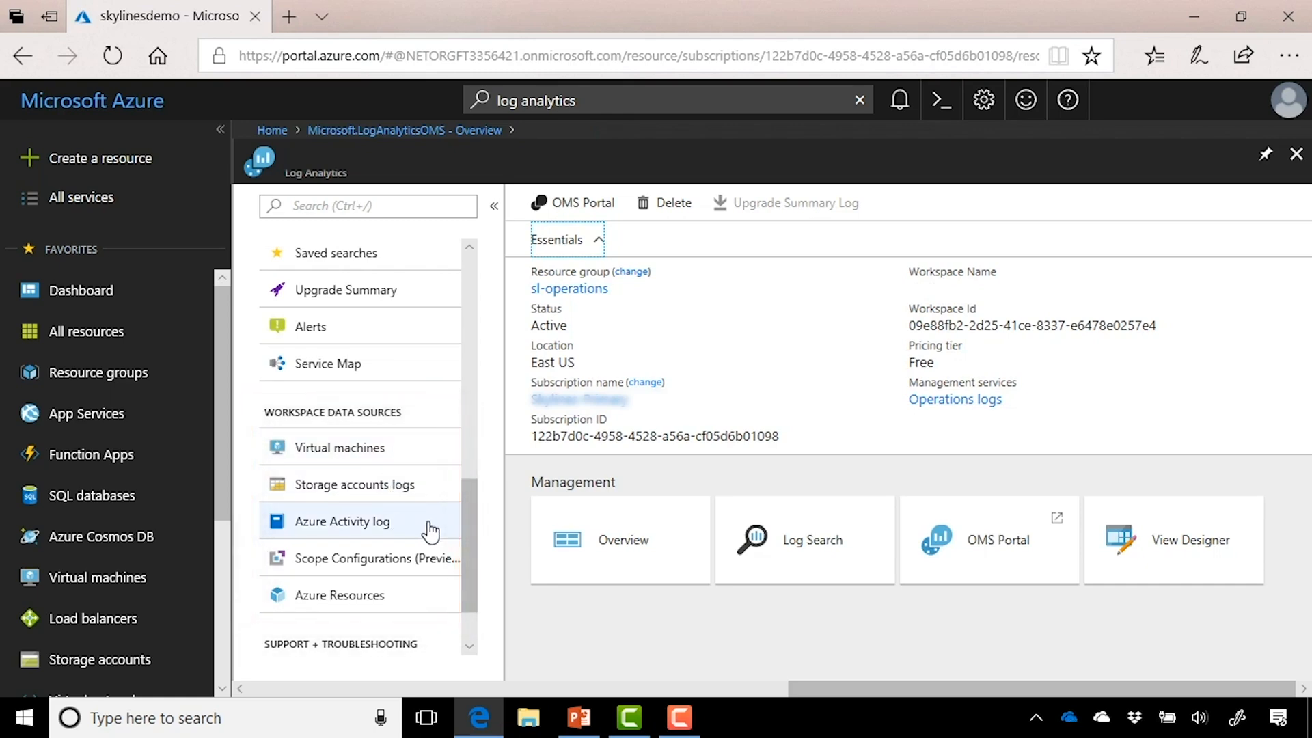
pyautogui.click(441, 467)
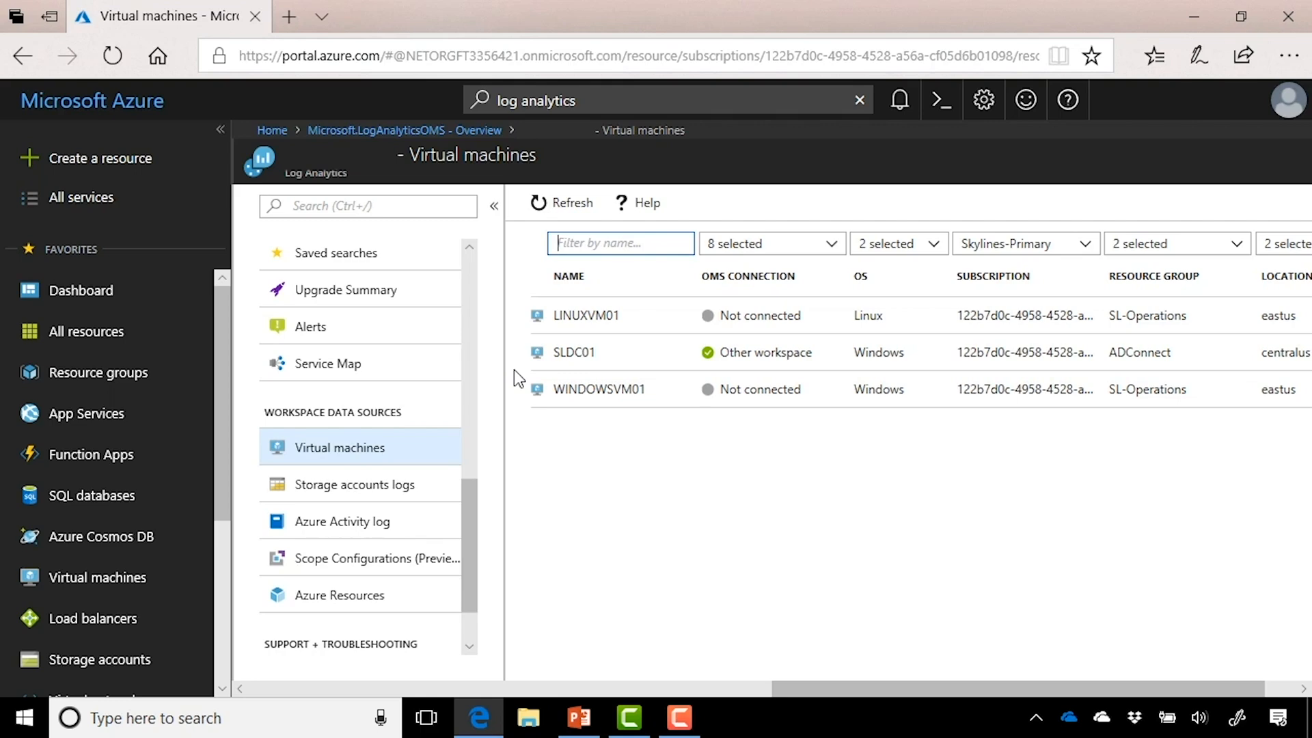
# Step: Disconnect SLDC01 from its other workspace
pyautogui.click(653, 358)
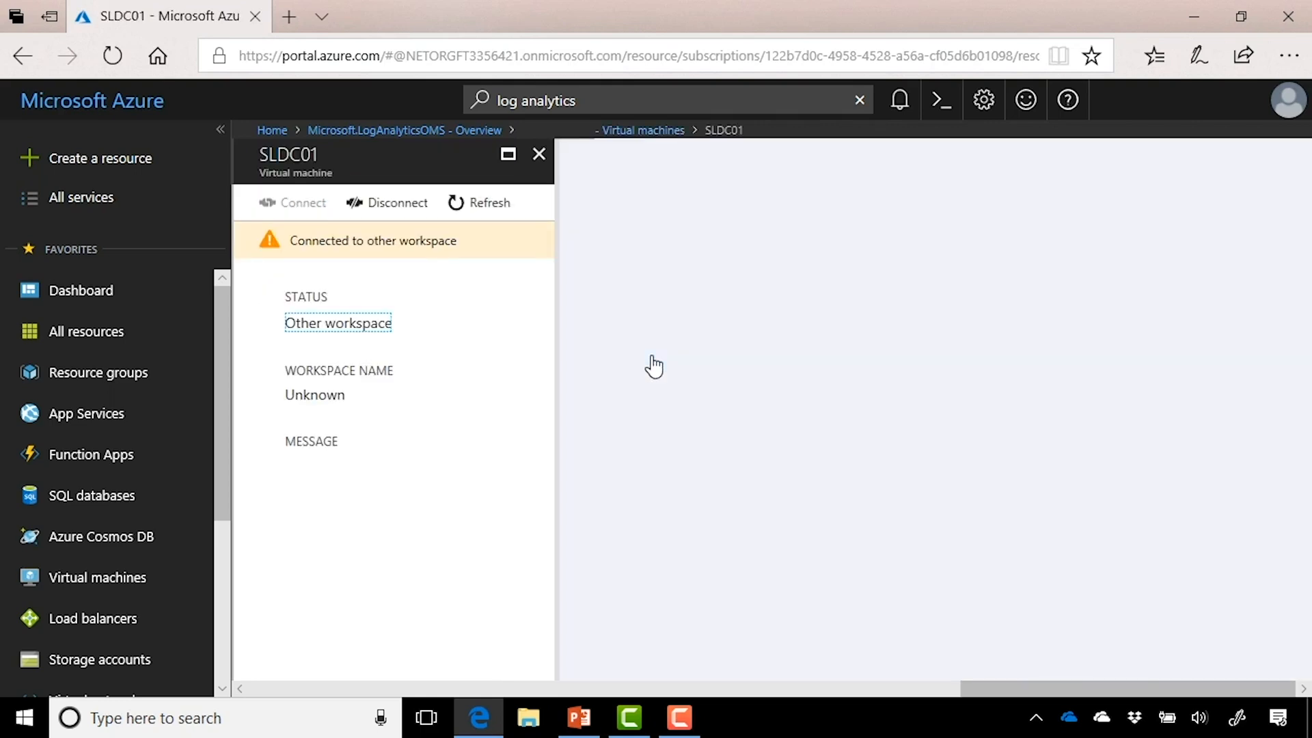
pyautogui.click(396, 208)
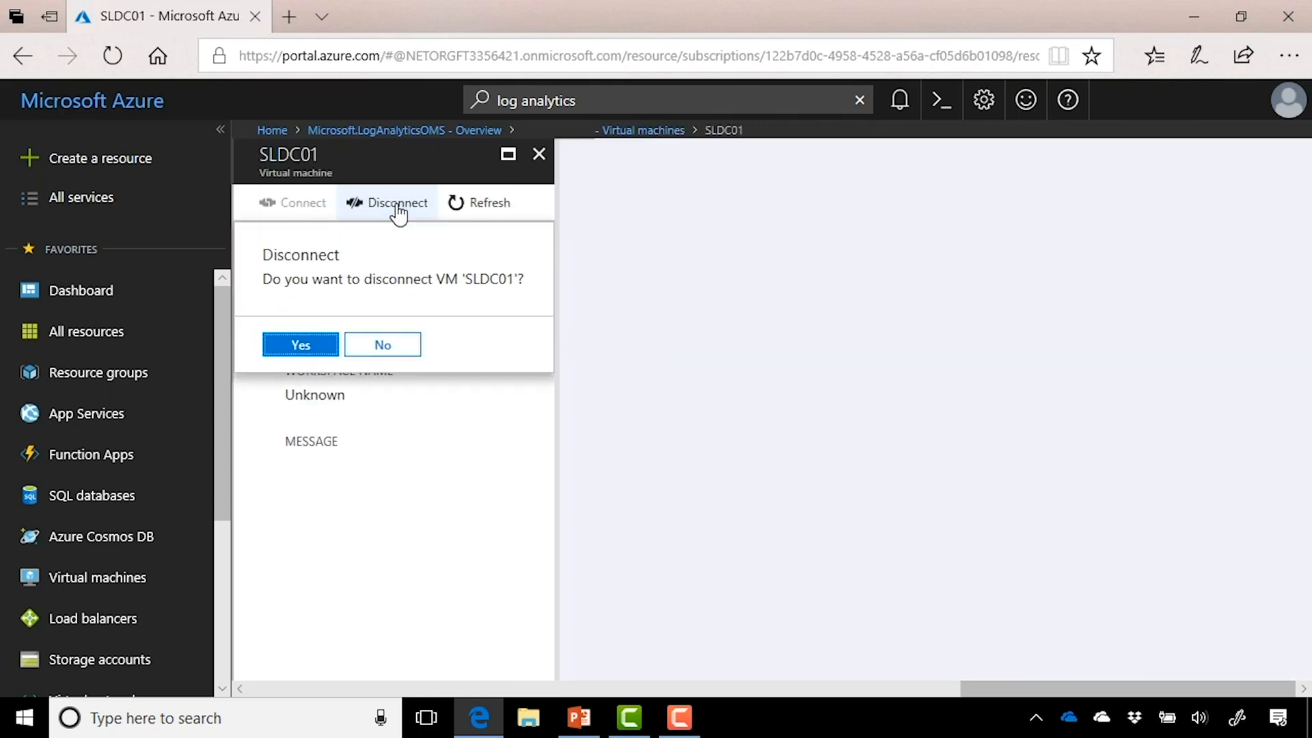
pyautogui.click(330, 345)
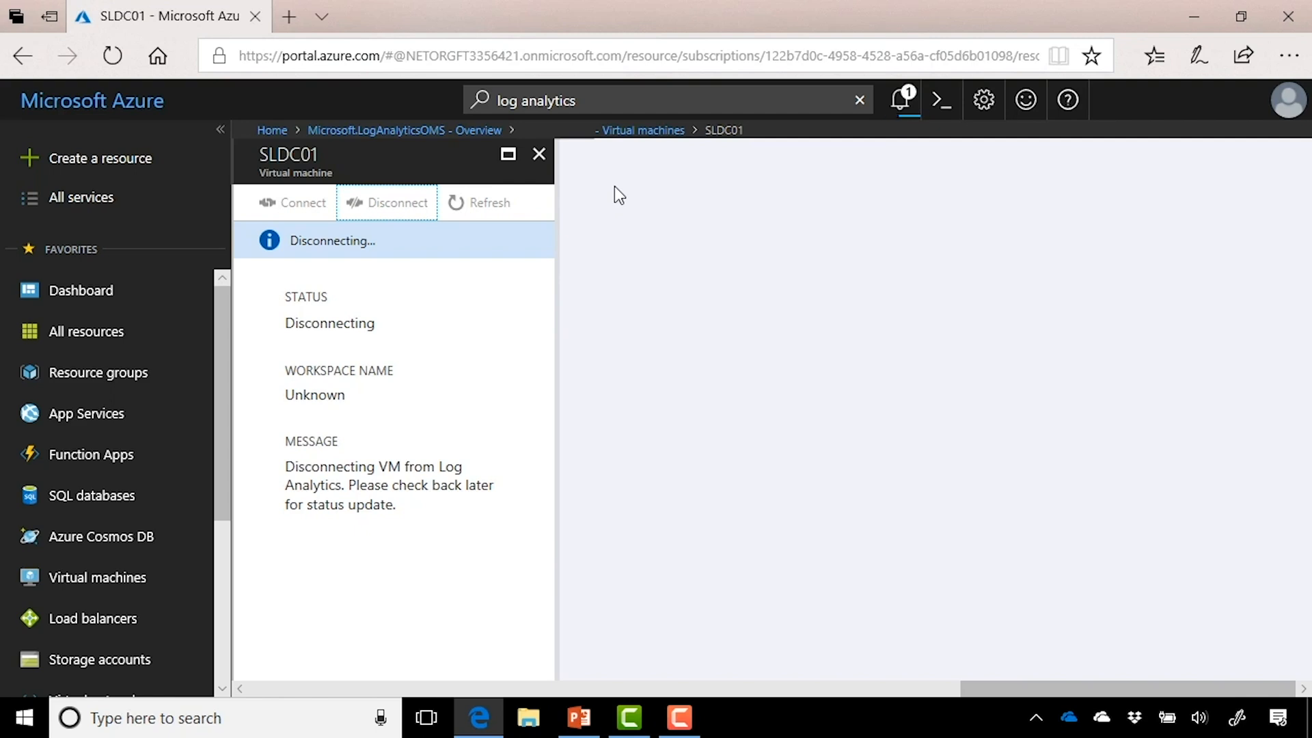
# Step: Connect LINUXVM01 and WINDOWSVM01 to the new workspace
pyautogui.click(613, 135)
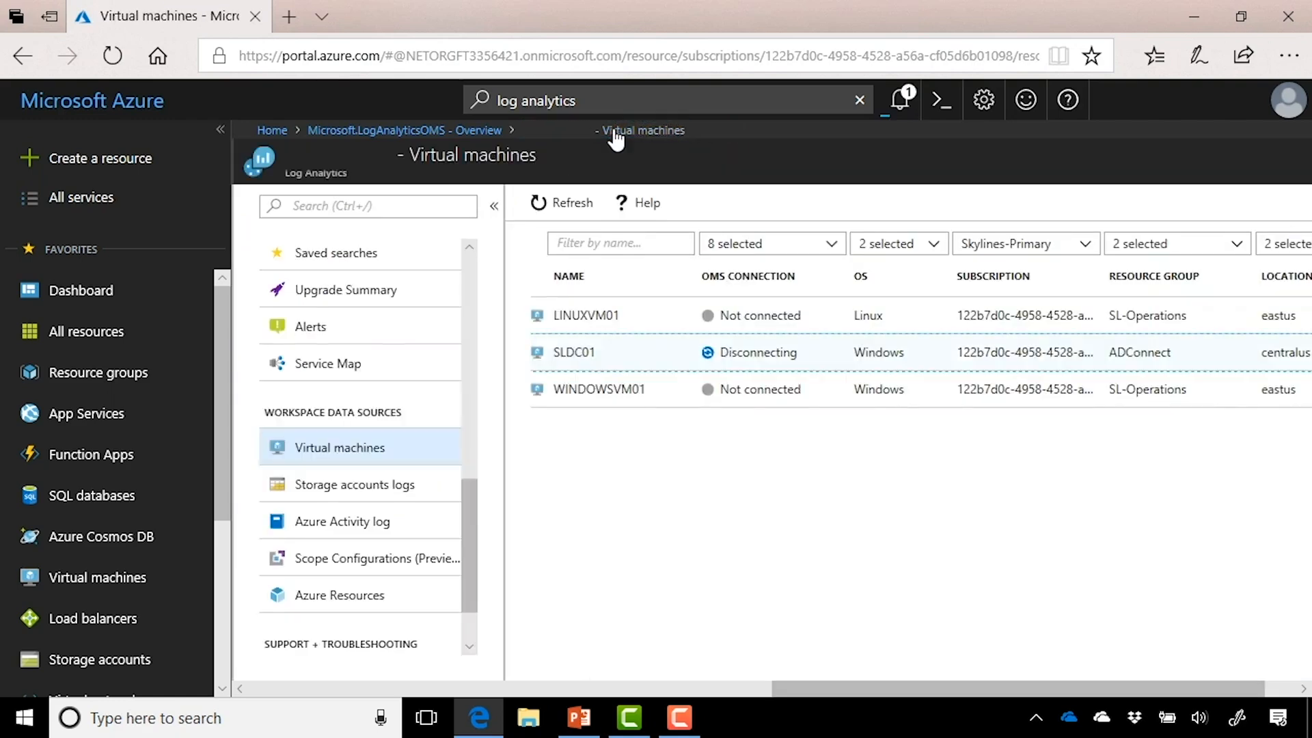
pyautogui.click(600, 315)
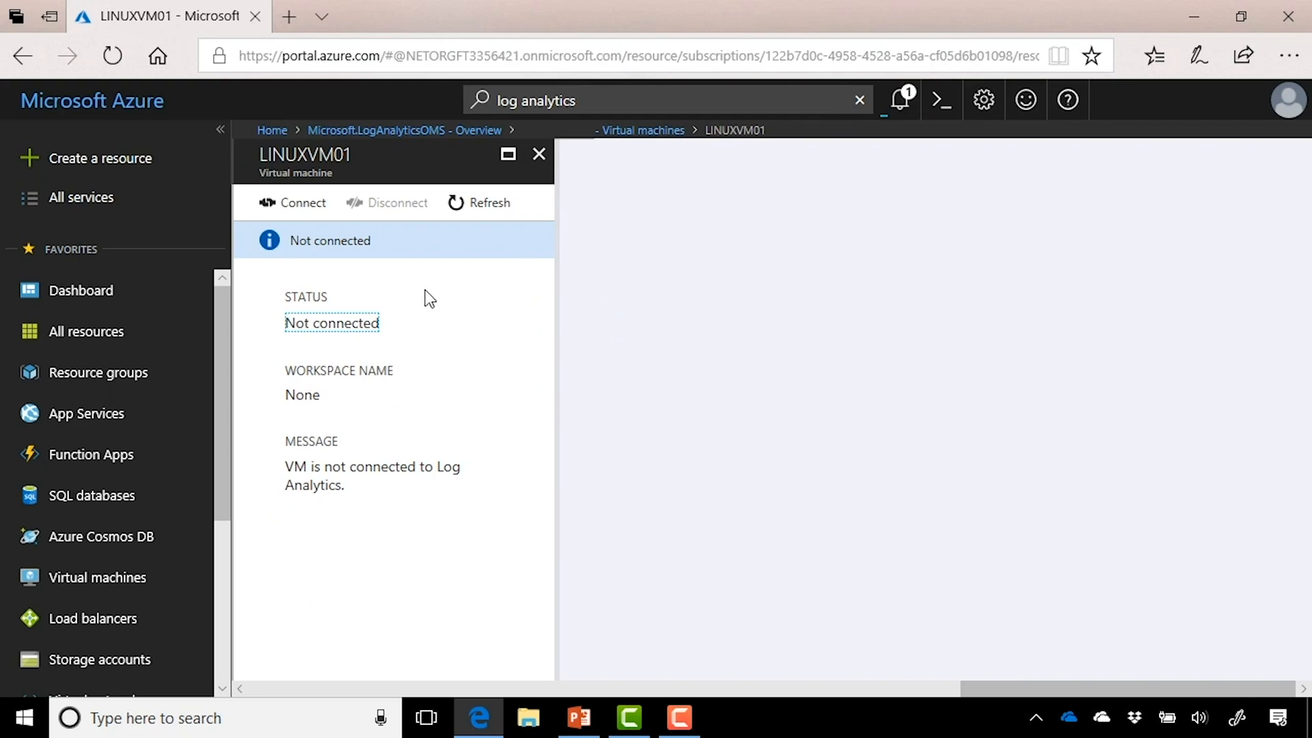
pyautogui.click(319, 222)
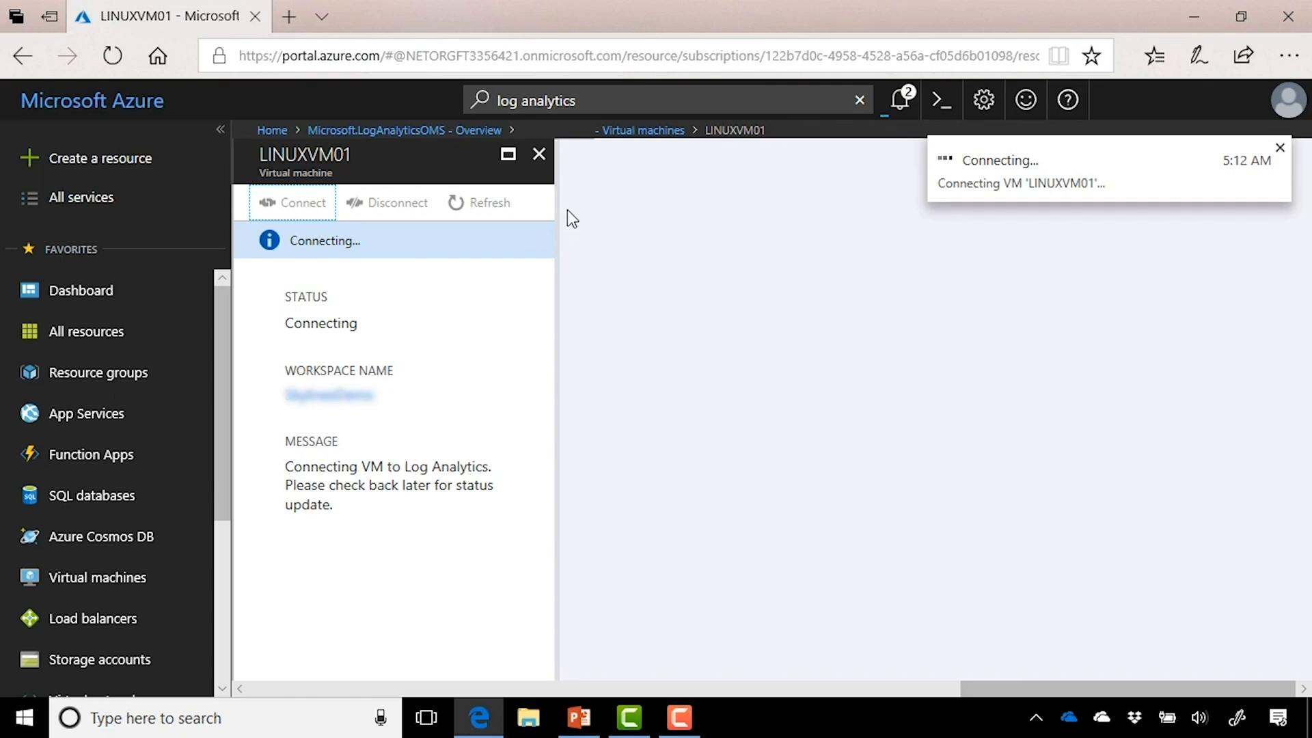
pyautogui.click(625, 131)
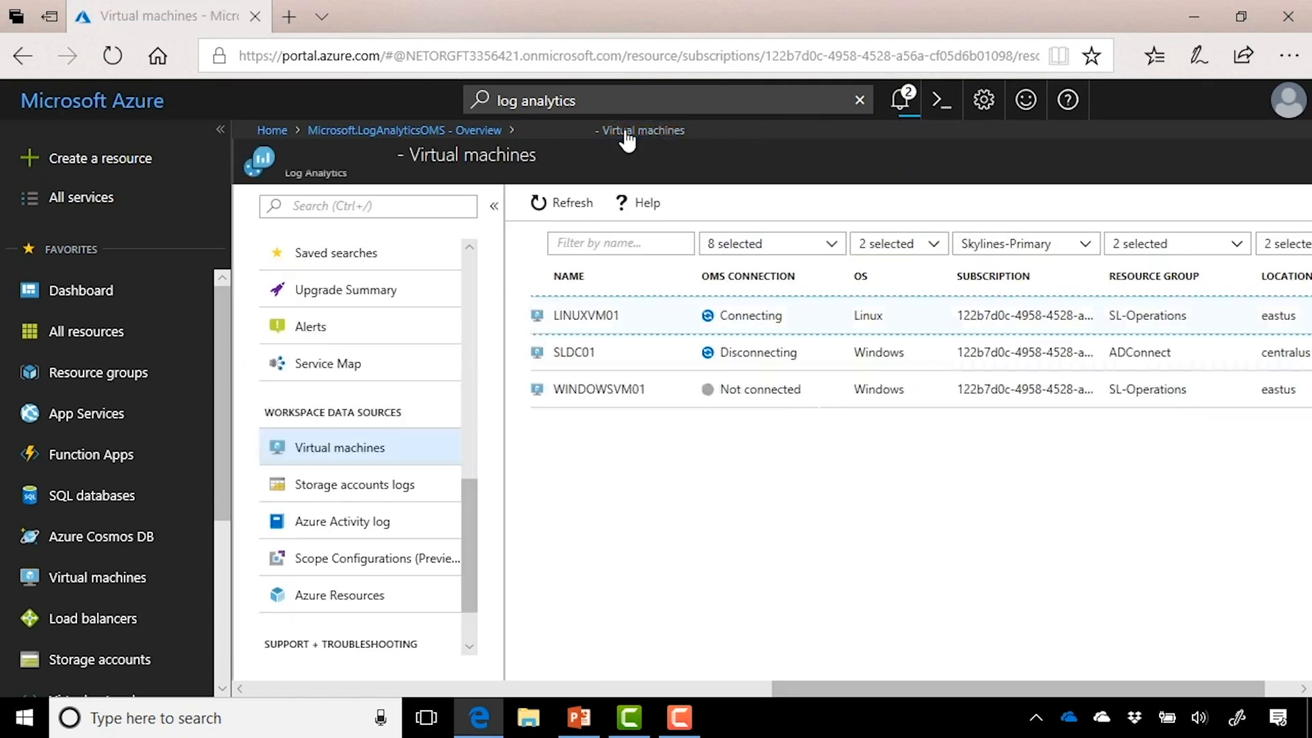
pyautogui.click(620, 390)
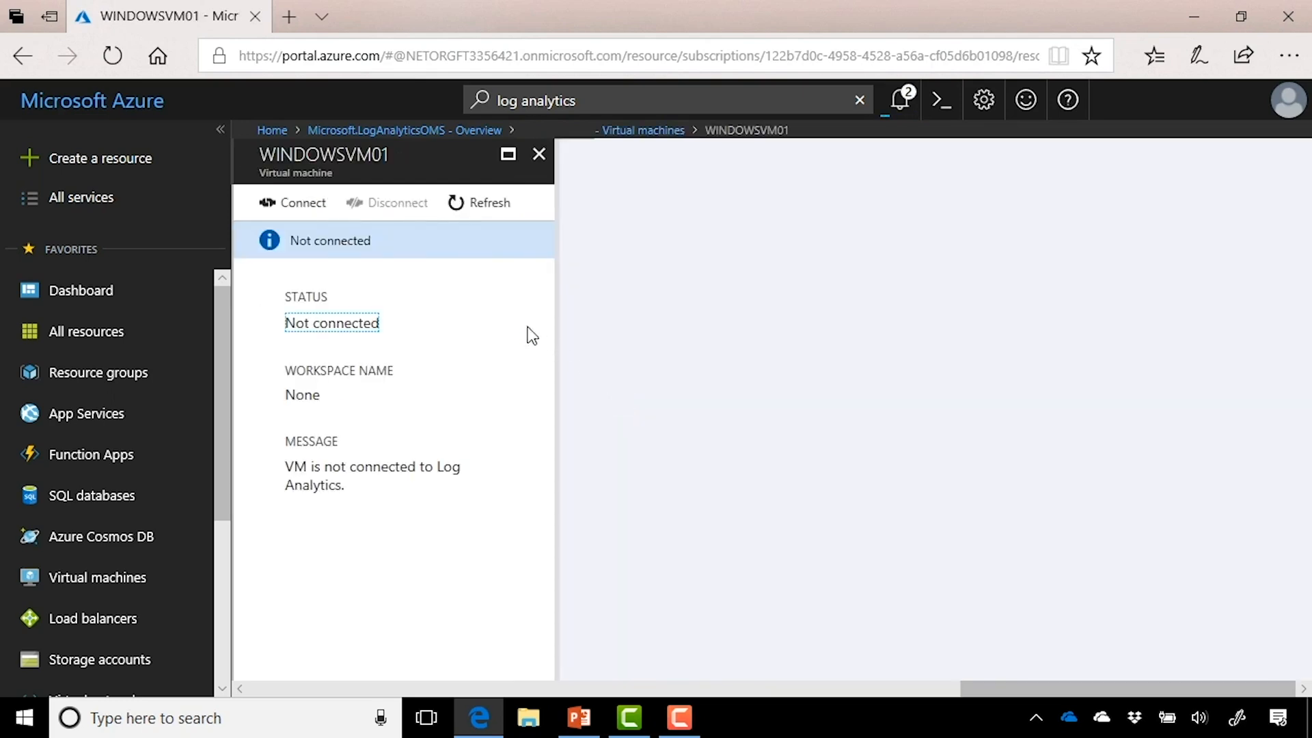
pyautogui.click(300, 206)
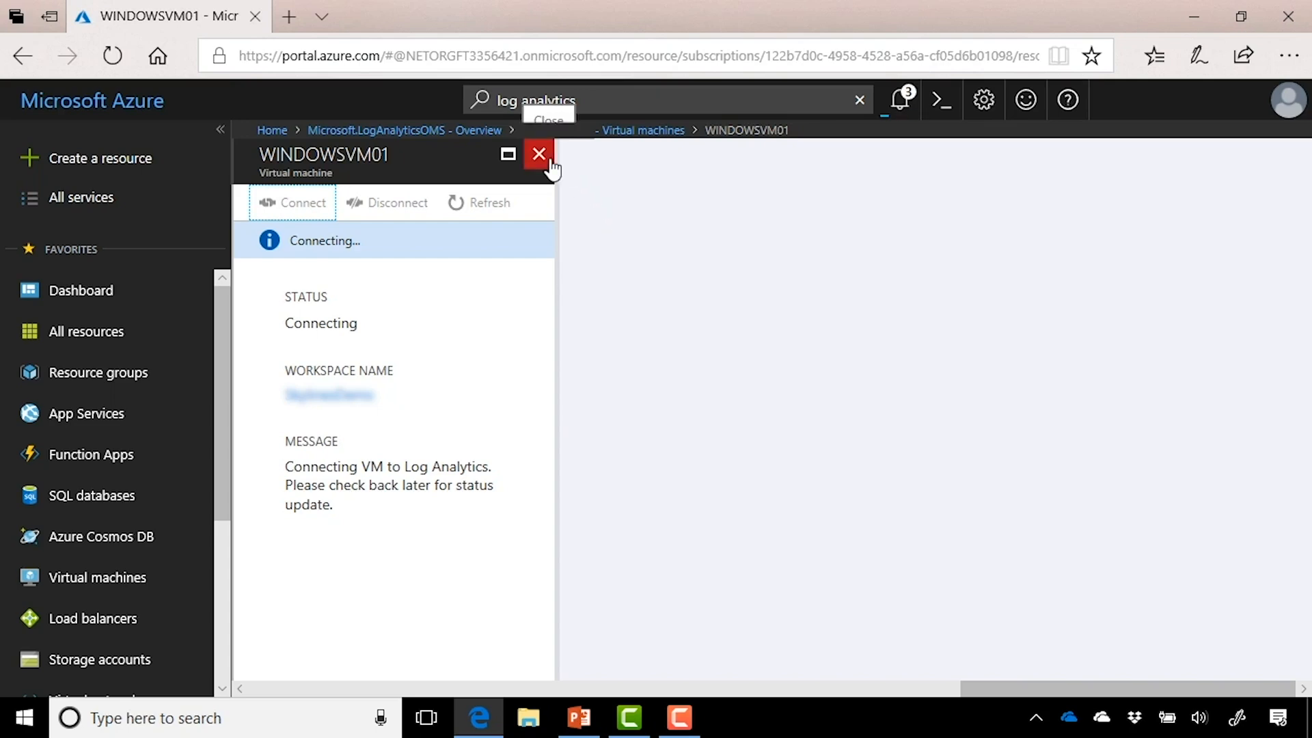
pyautogui.click(461, 130)
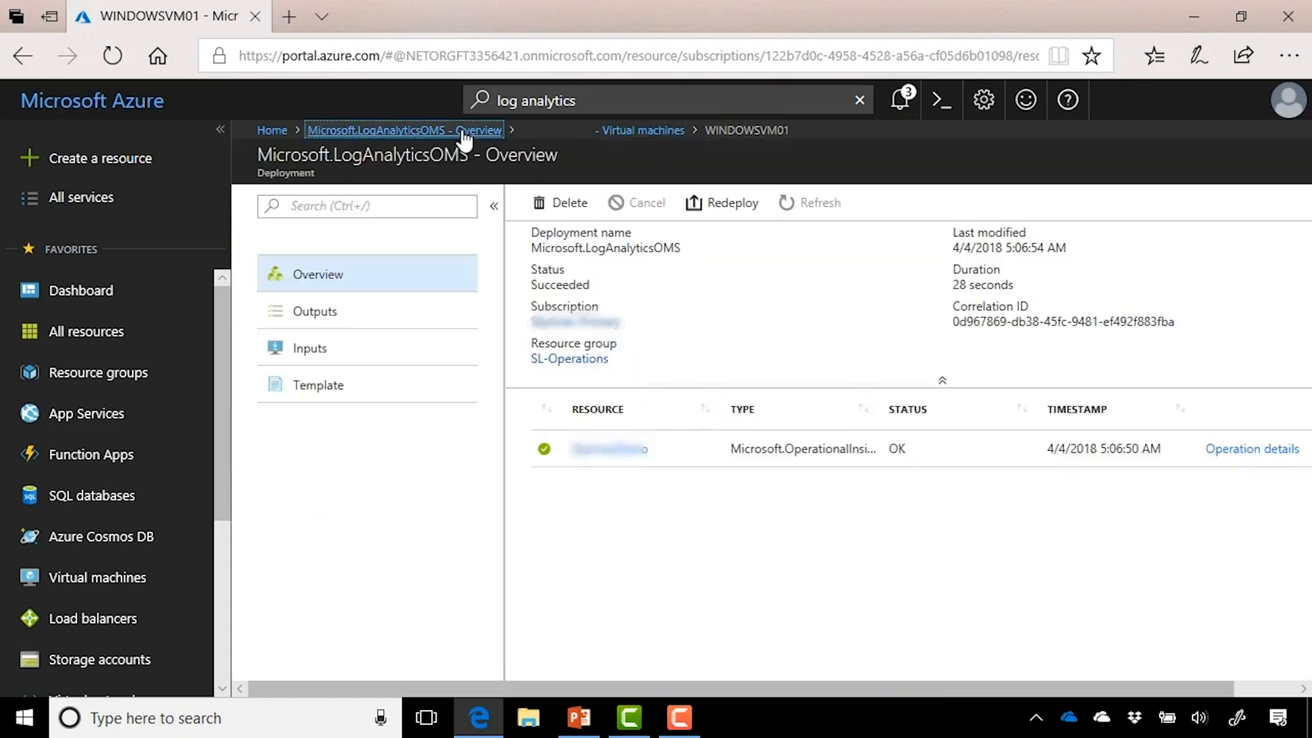
# Step: Connect the second subscription's Azure Activity log to the workspace
pyautogui.click(592, 456)
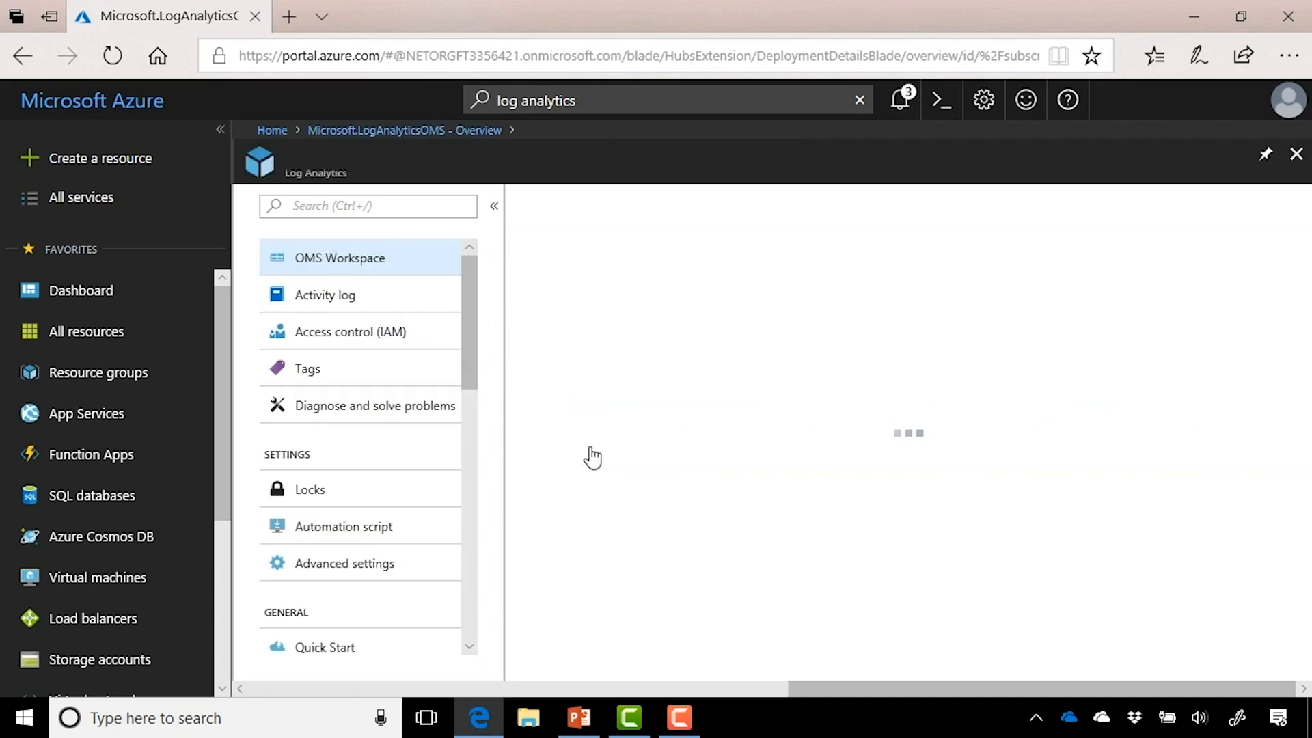
pyautogui.scroll(-6, 413, 450)
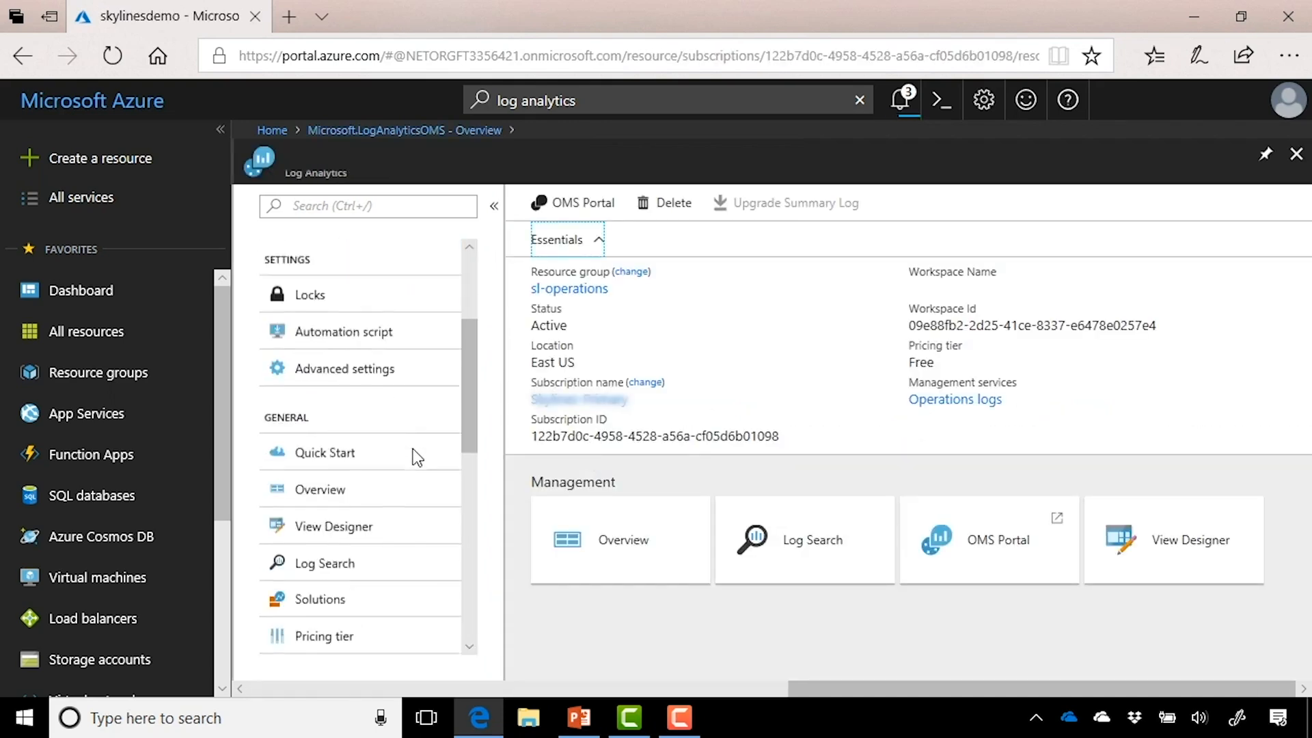
pyautogui.scroll(-5, 412, 451)
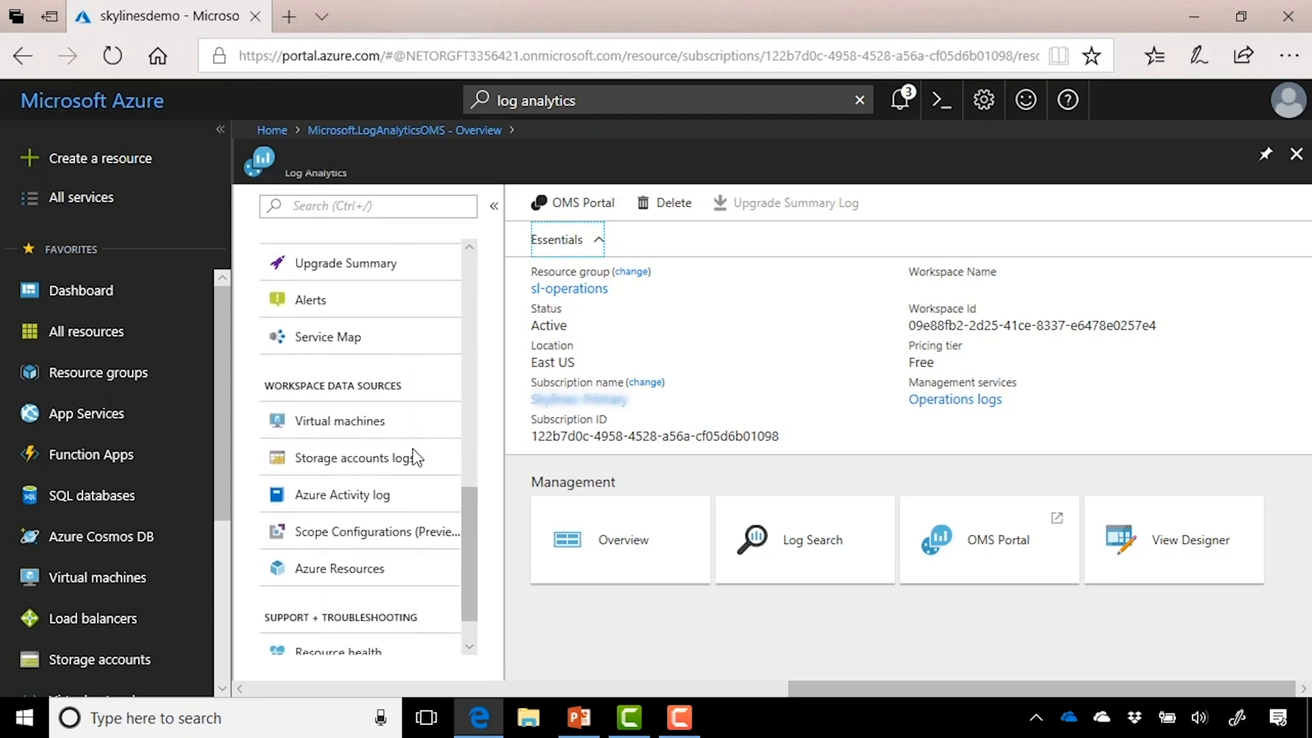
pyautogui.click(390, 504)
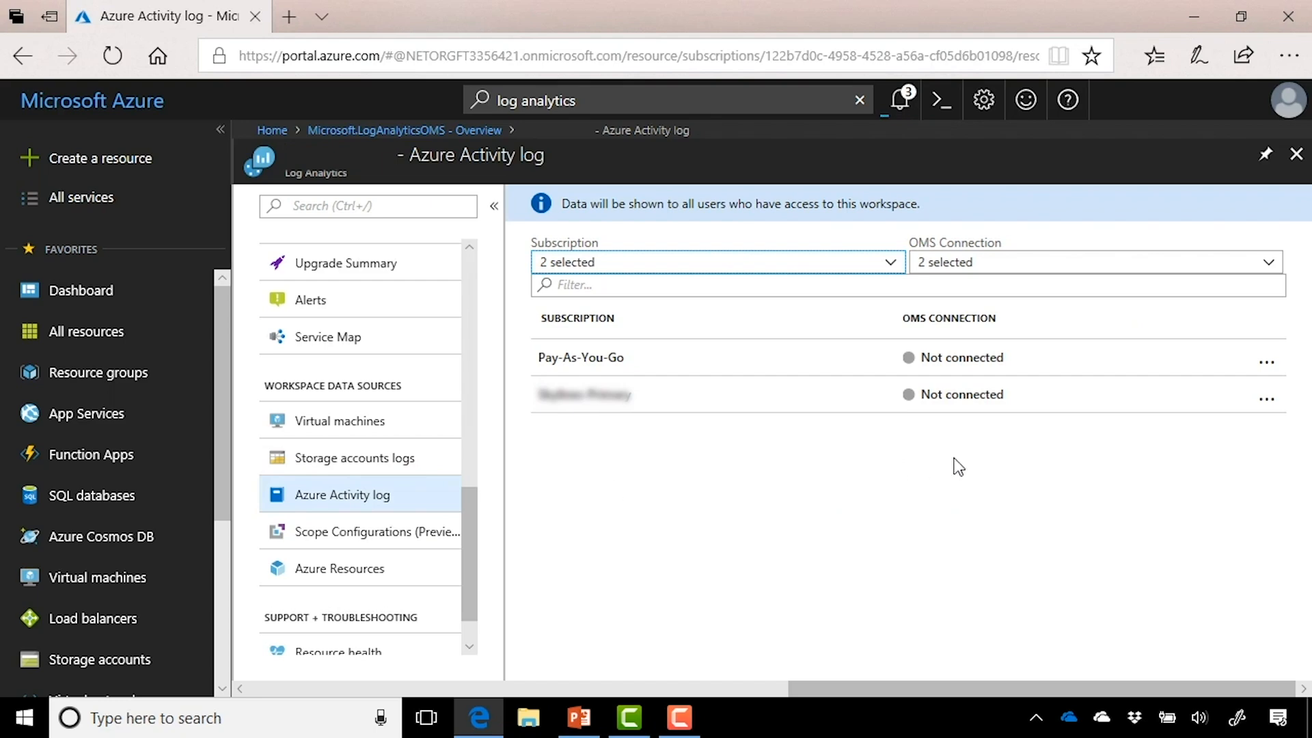
pyautogui.click(1030, 406)
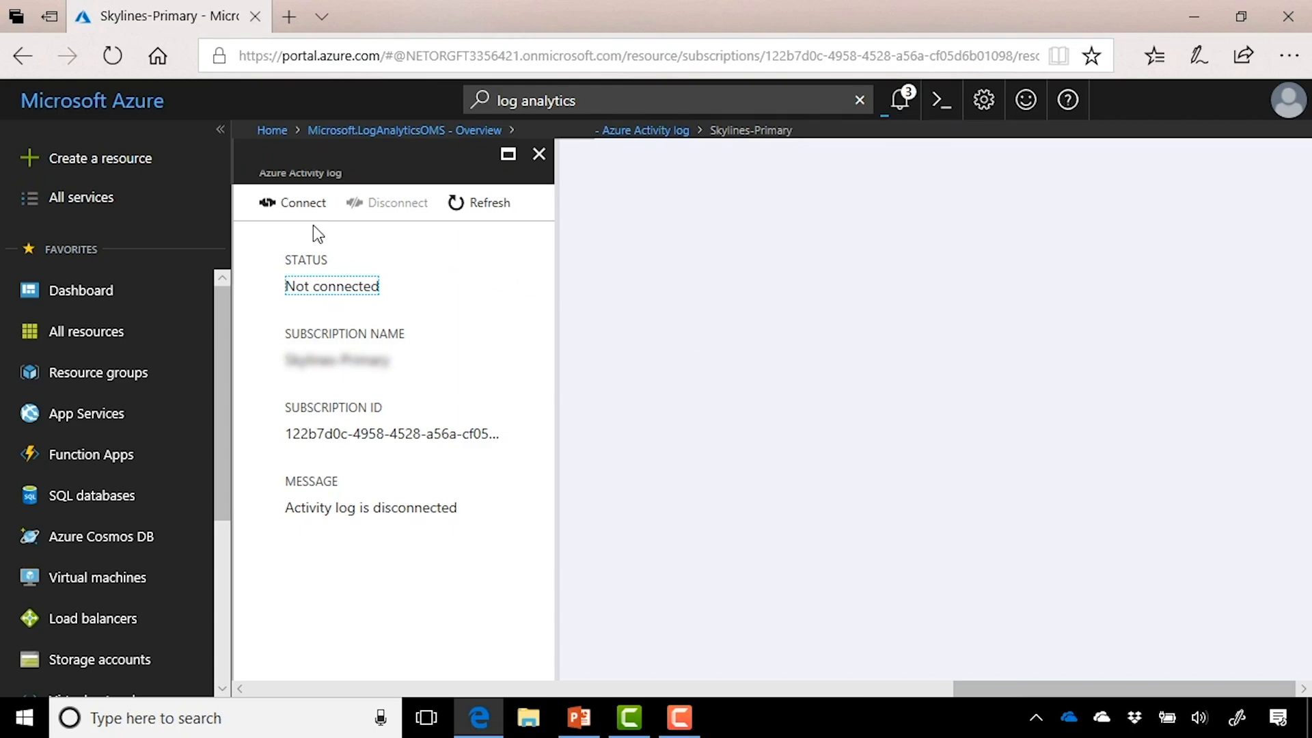
pyautogui.click(304, 206)
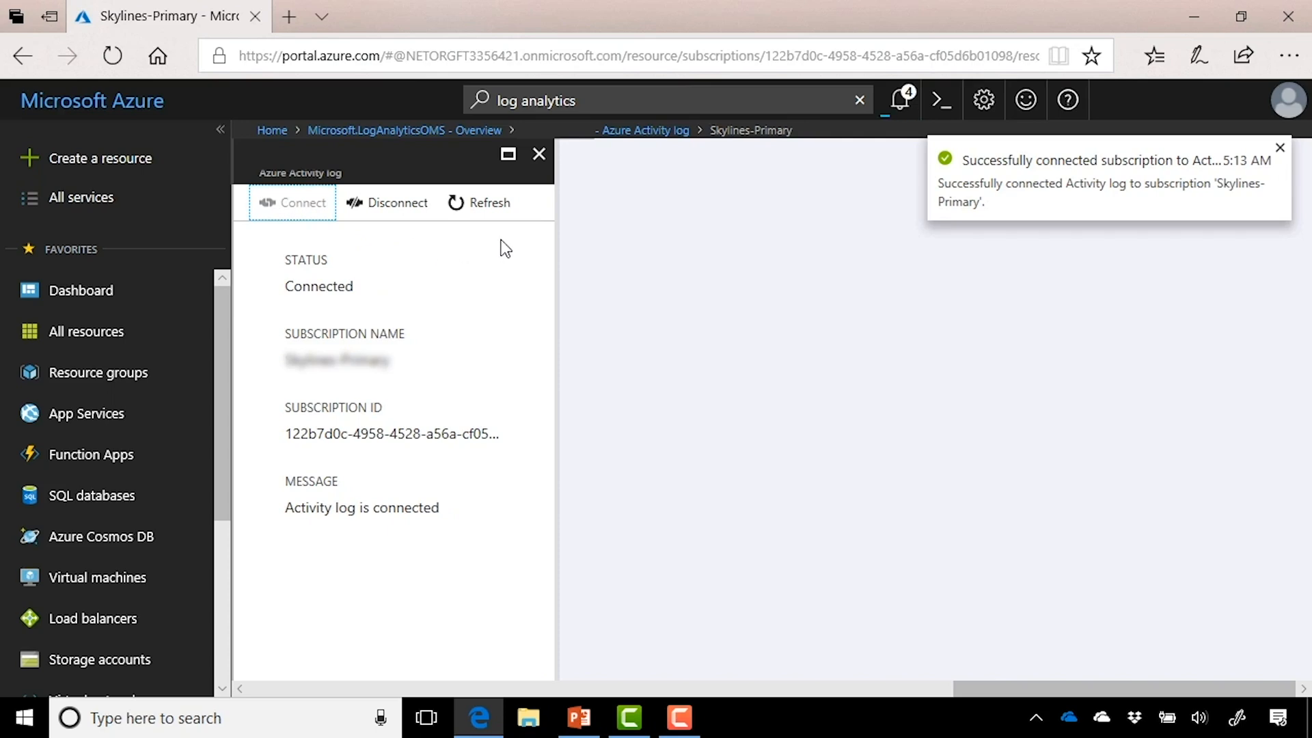
pyautogui.click(596, 134)
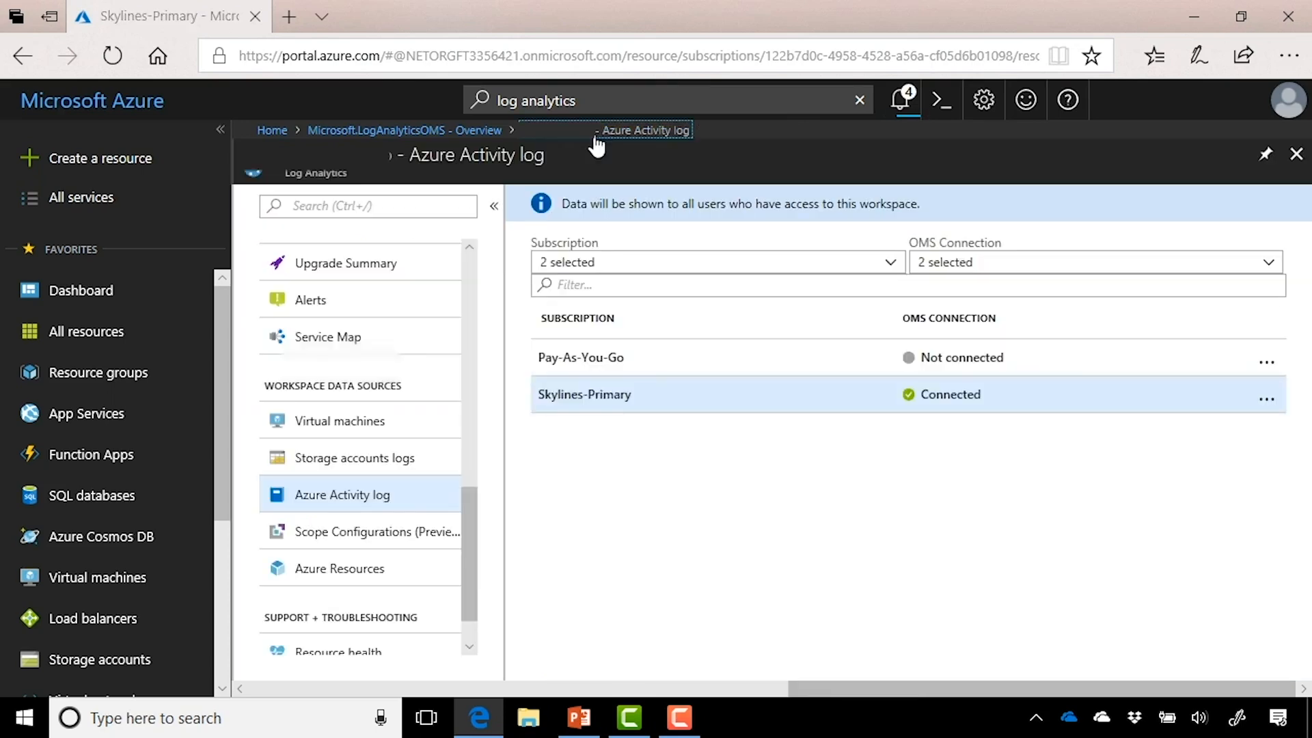
# Step: Go to the workspace's Advanced settings
pyautogui.scroll(5, 432, 379)
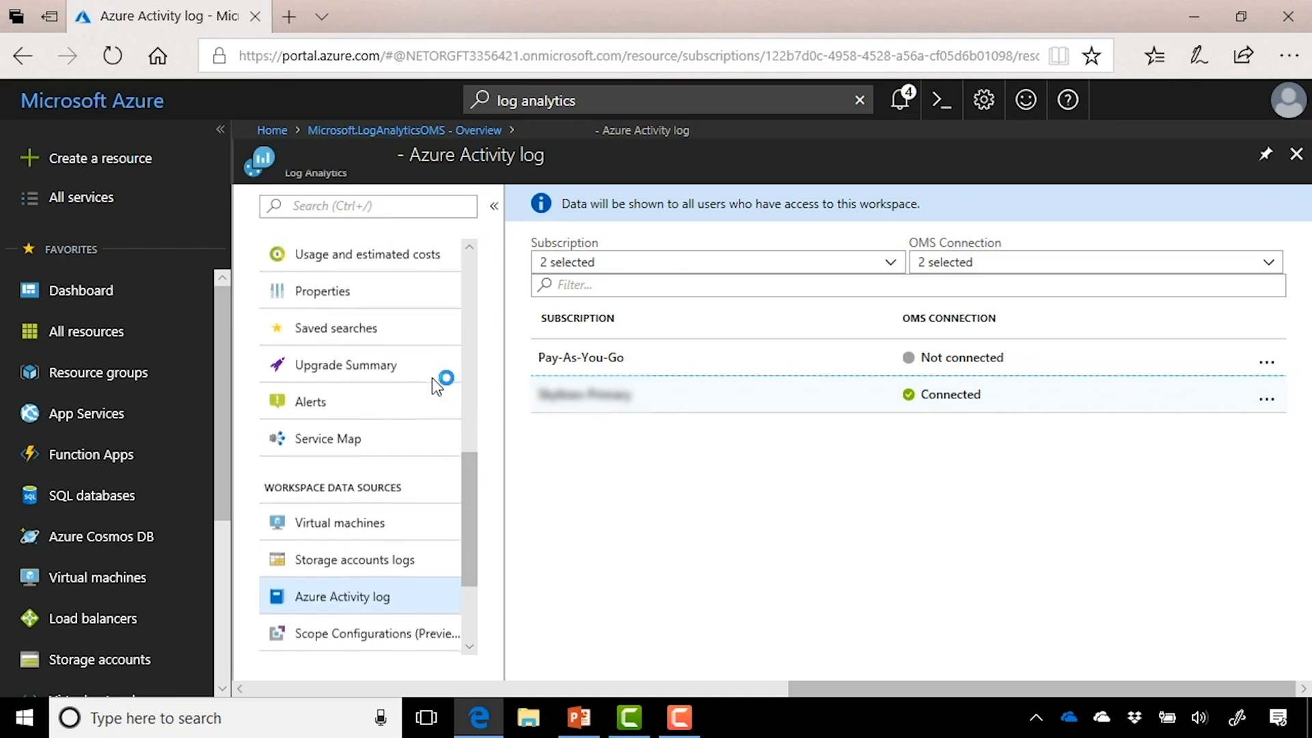
pyautogui.scroll(5, 432, 379)
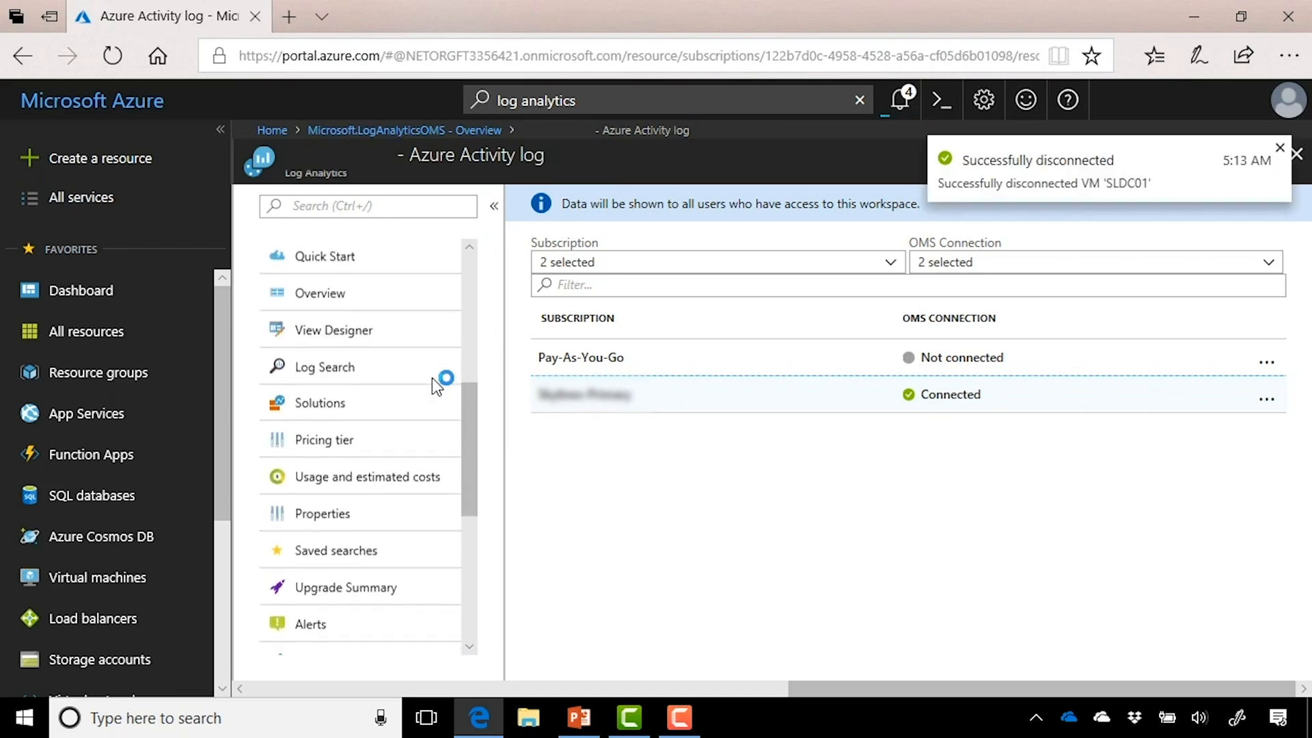
pyautogui.scroll(2, 432, 378)
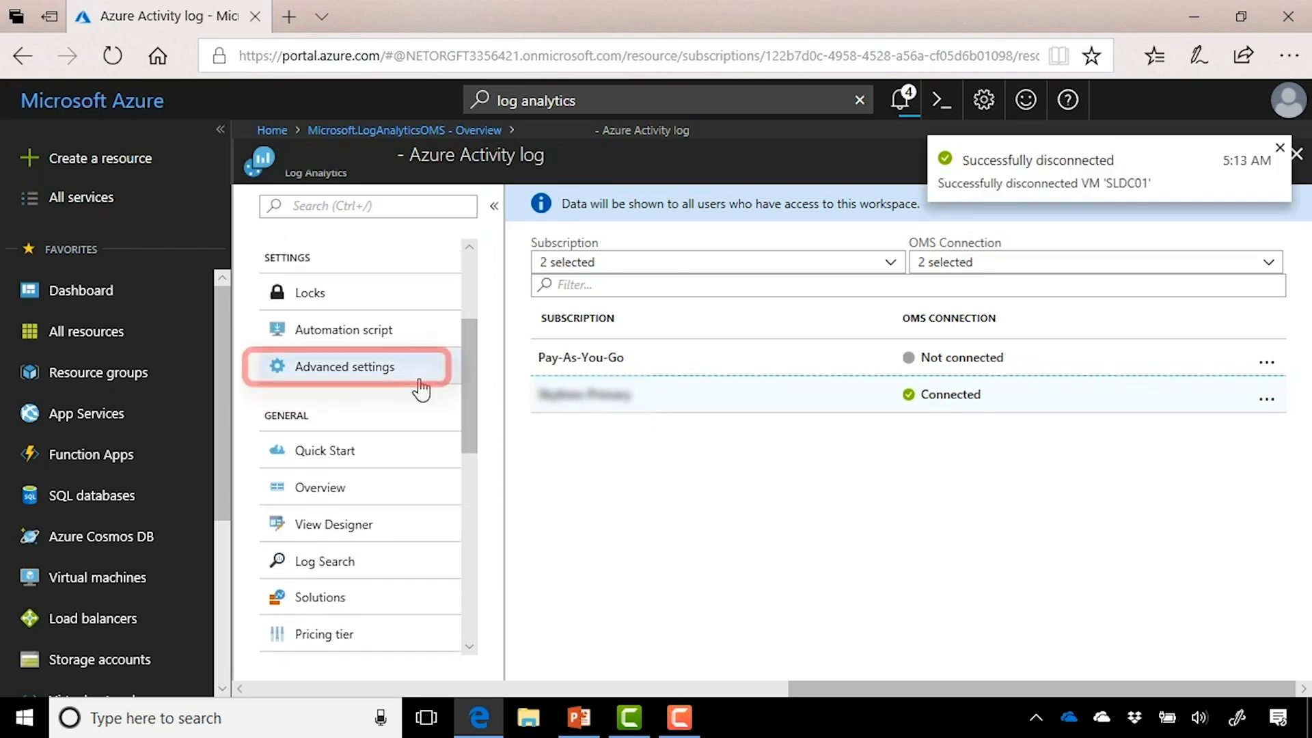
pyautogui.click(403, 386)
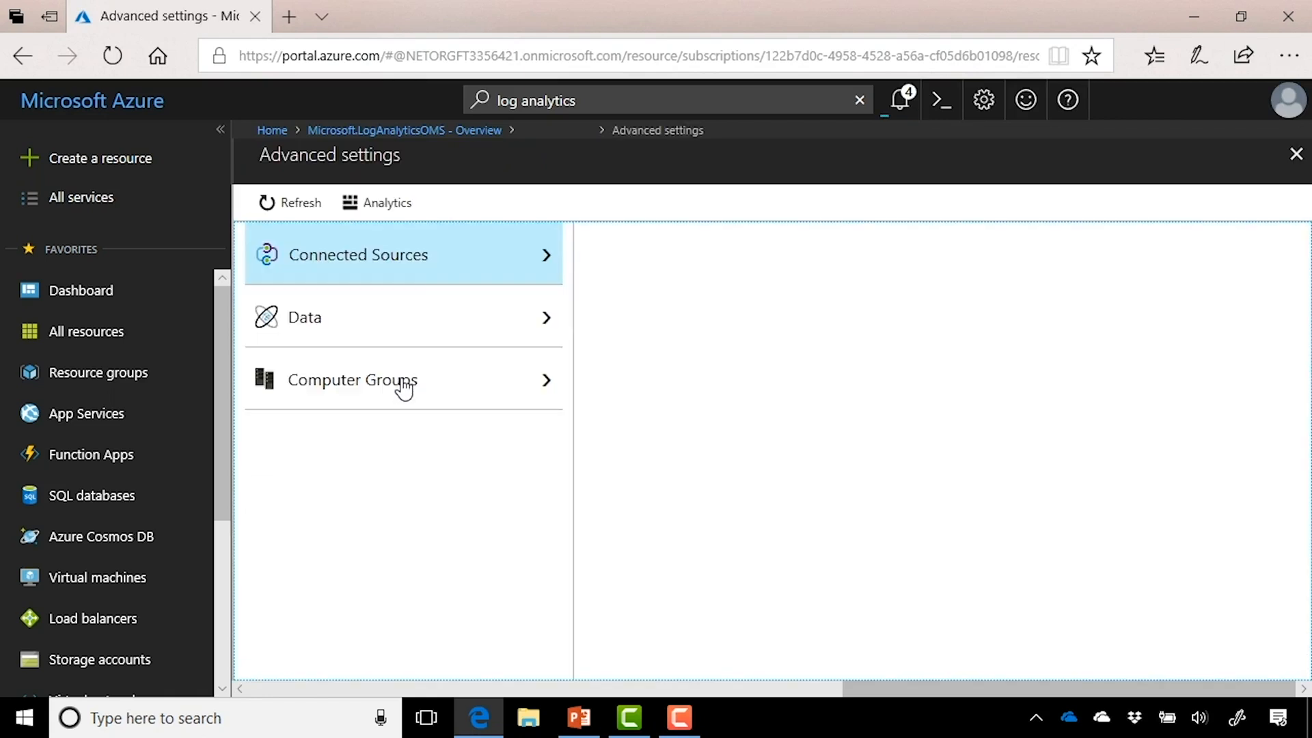
# Step: Collect the System and Application Windows event logs with Error, Warning and Information levels
pyautogui.click(487, 326)
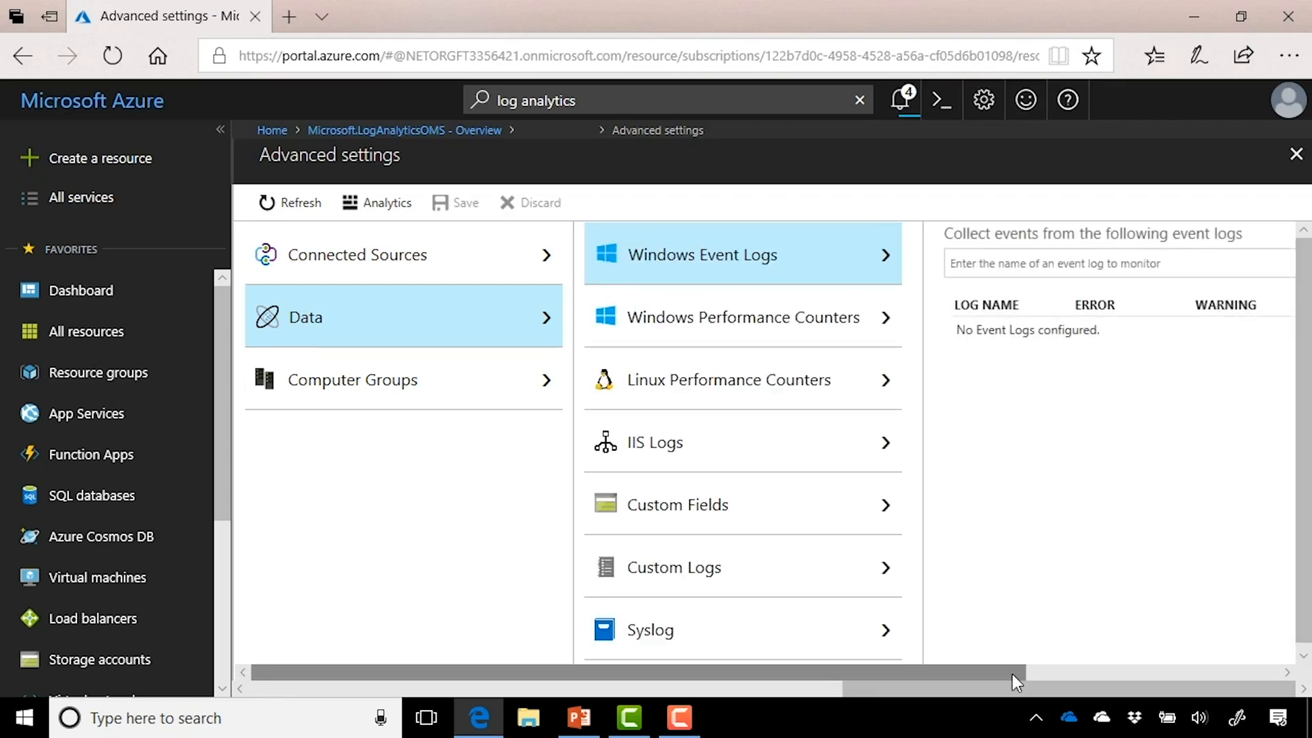
pyautogui.moveTo(1011, 674); pyautogui.dragTo(1207, 670)
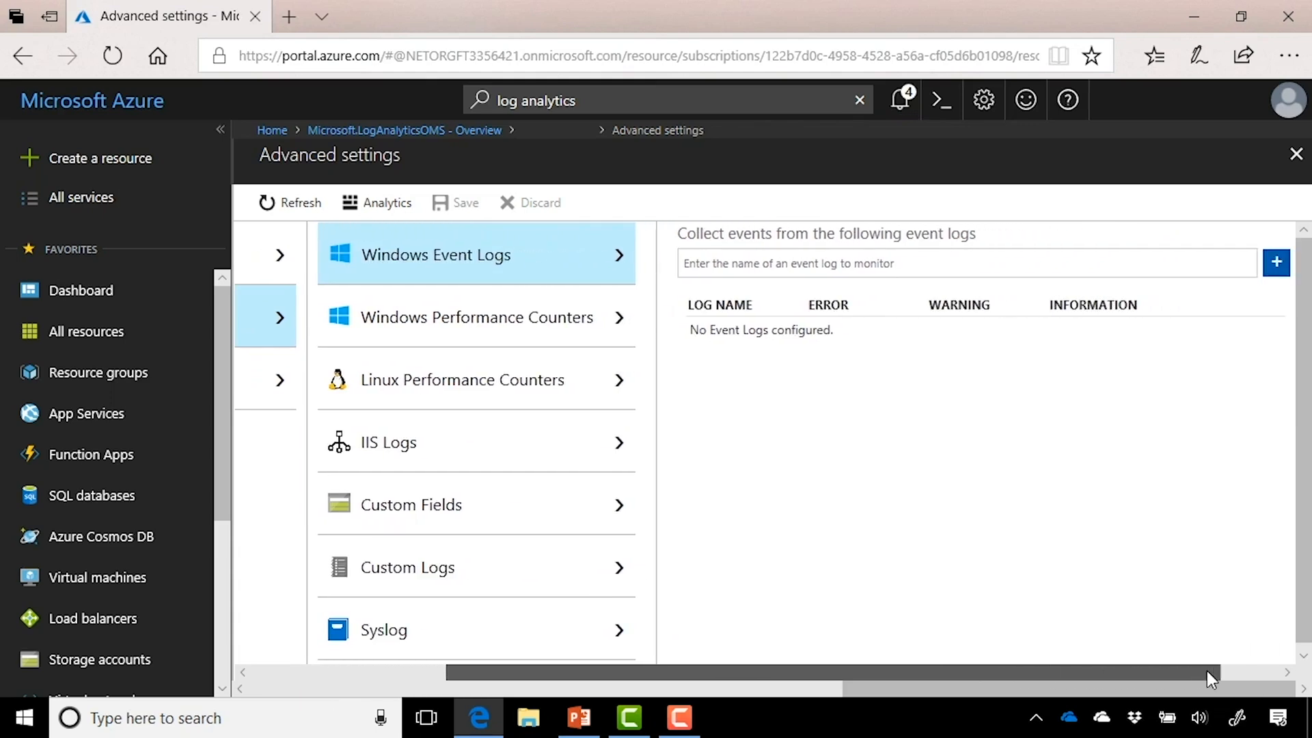
pyautogui.click(1000, 263)
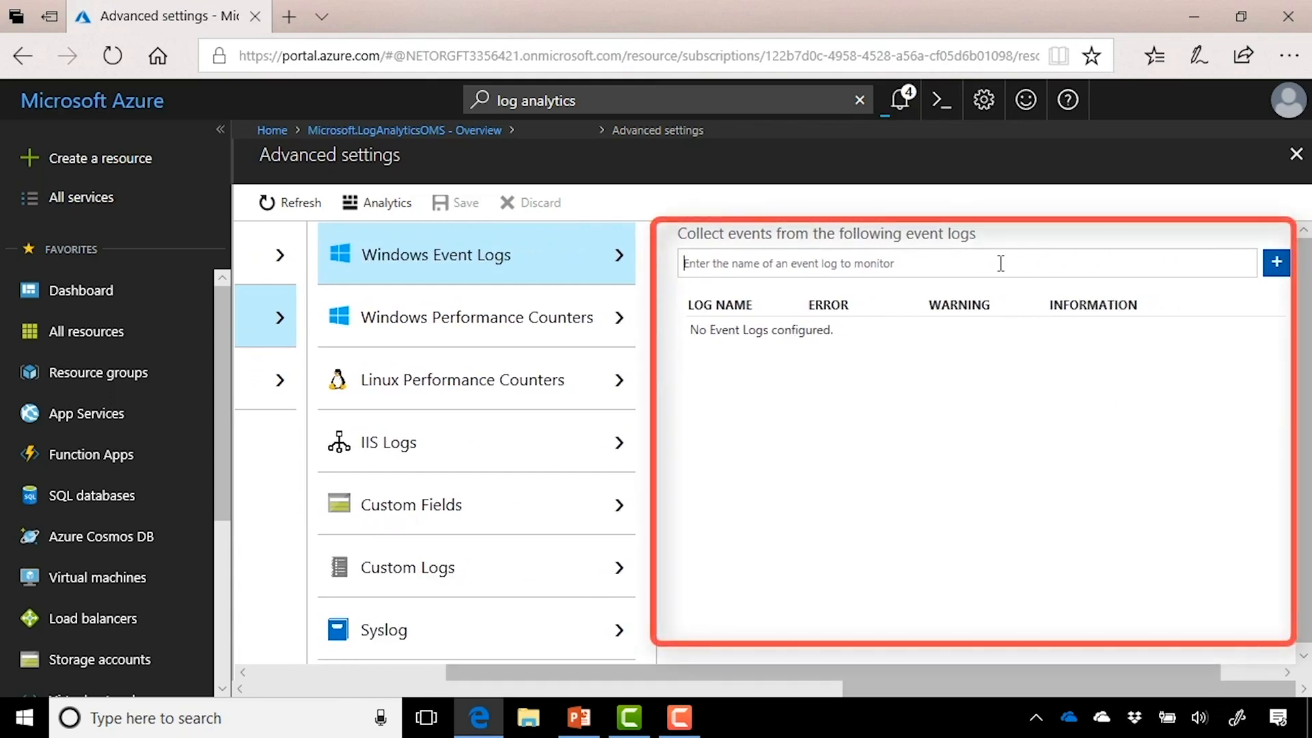
pyautogui.write('Sys')
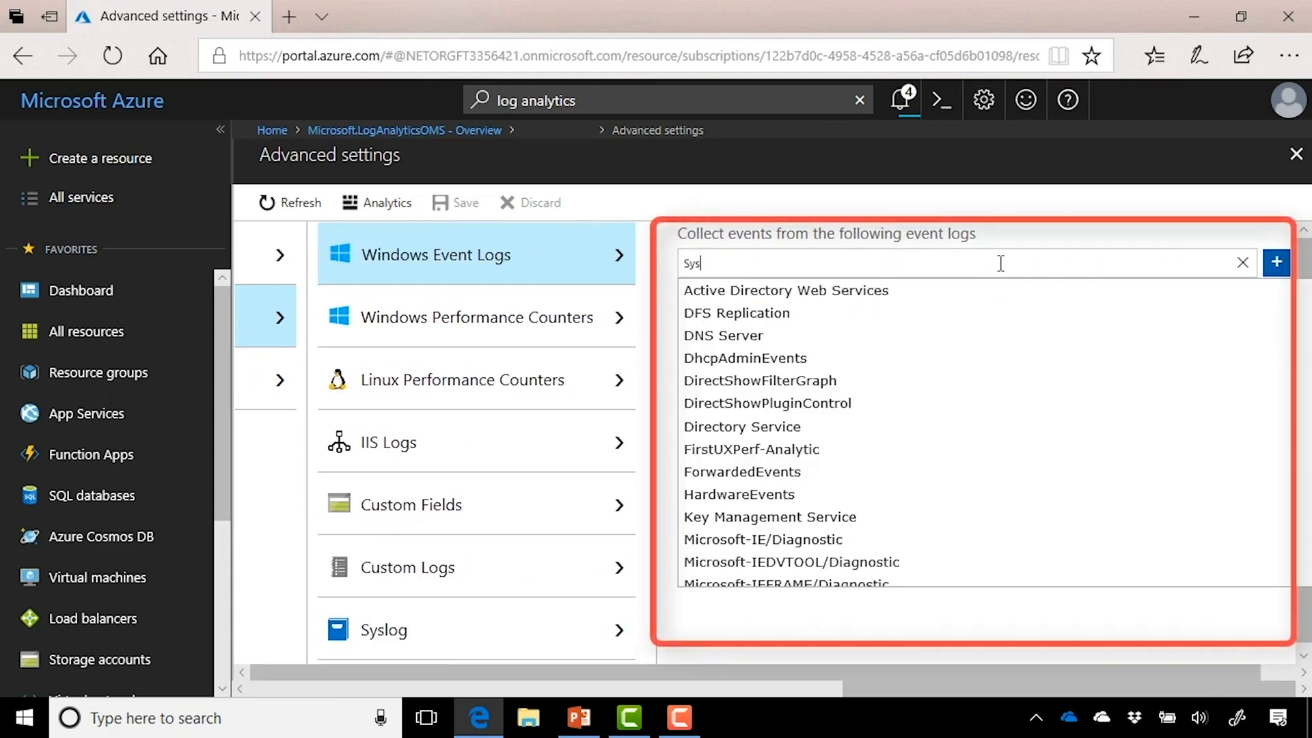
pyautogui.write('tem')
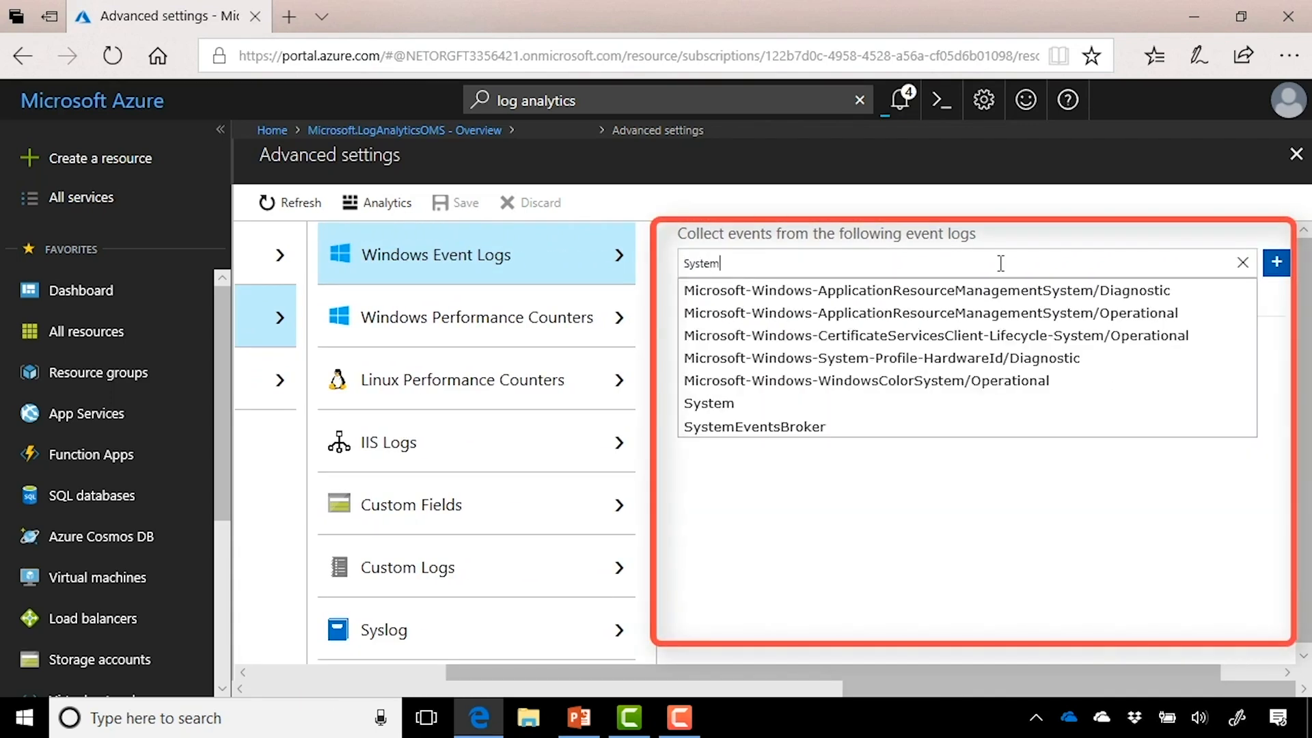
pyautogui.click(779, 405)
pyautogui.click(1275, 271)
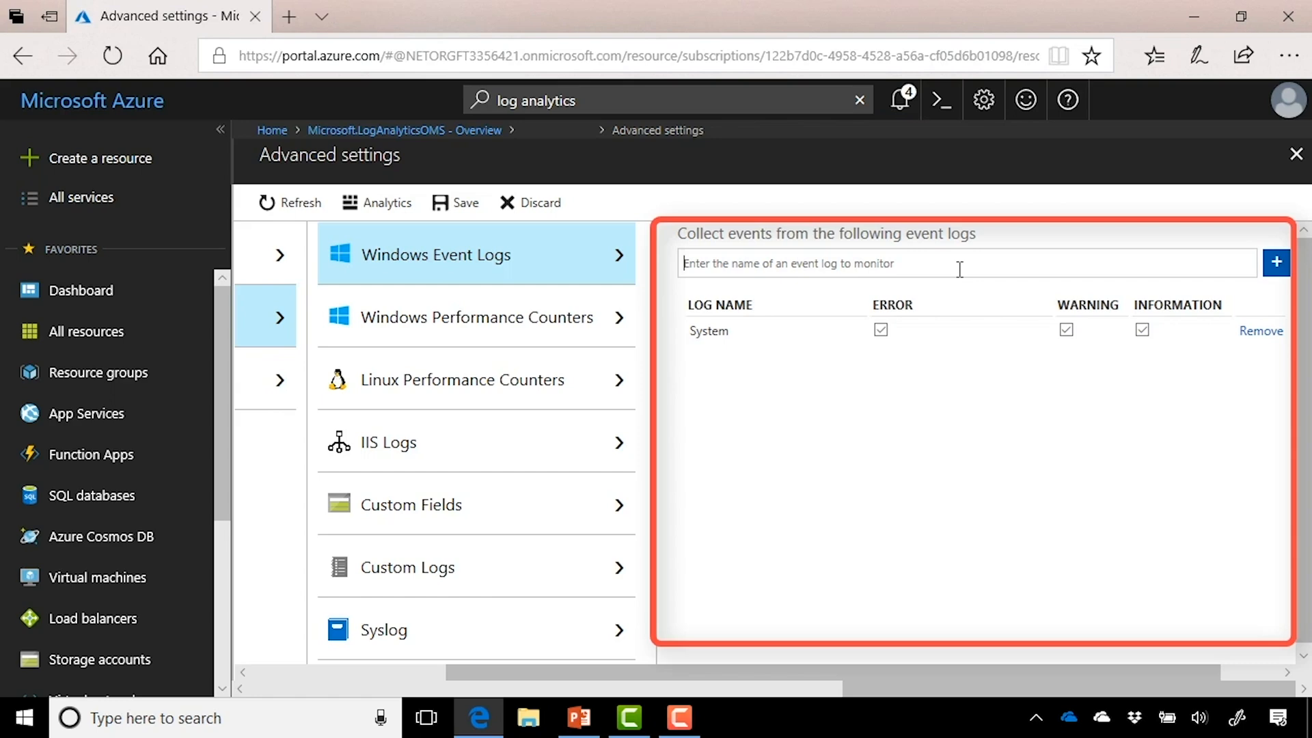
pyautogui.write('Applic')
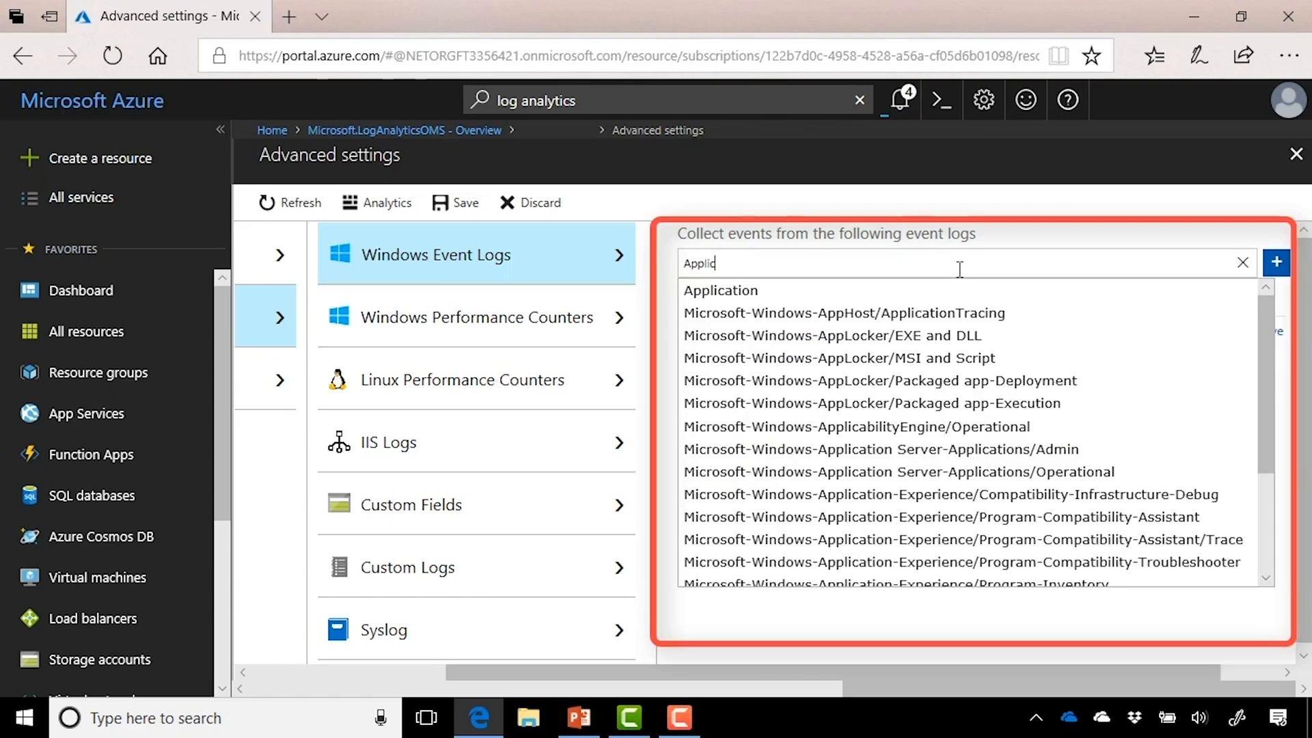
pyautogui.write('ation')
pyautogui.click(915, 292)
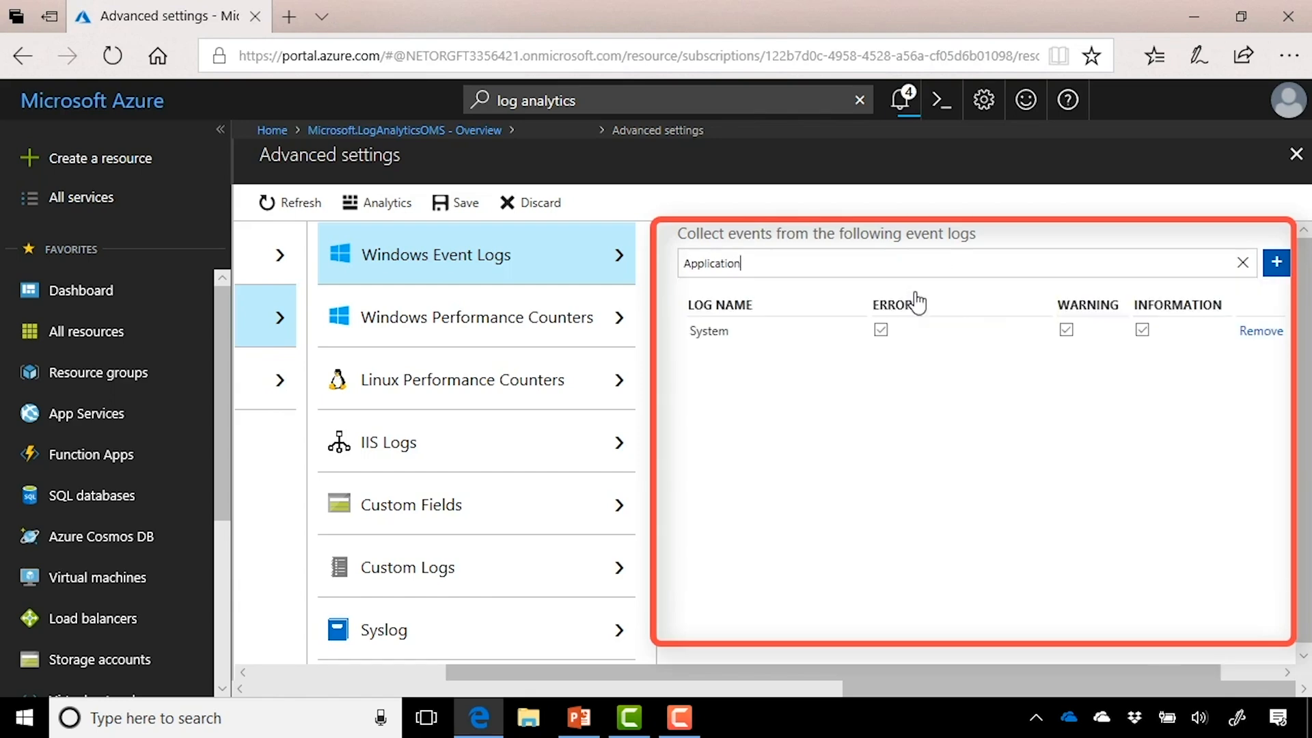
pyautogui.click(1276, 264)
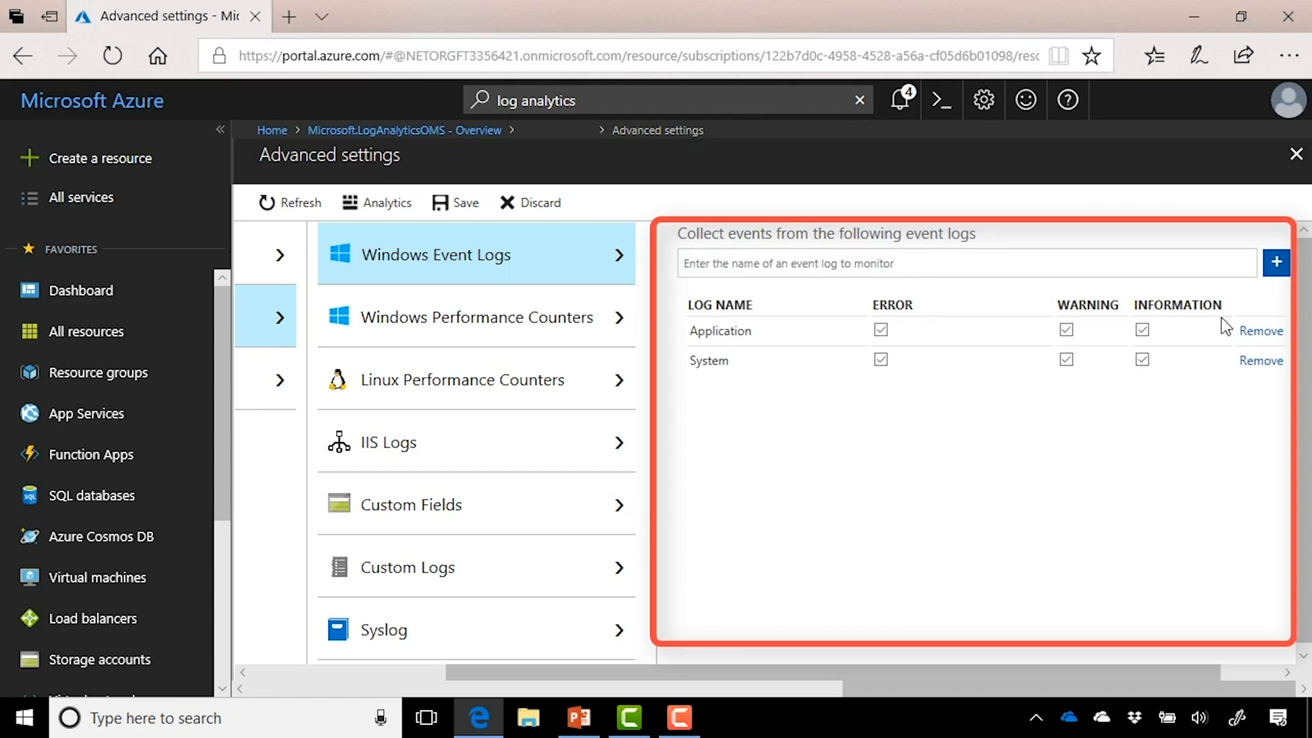
pyautogui.click(598, 347)
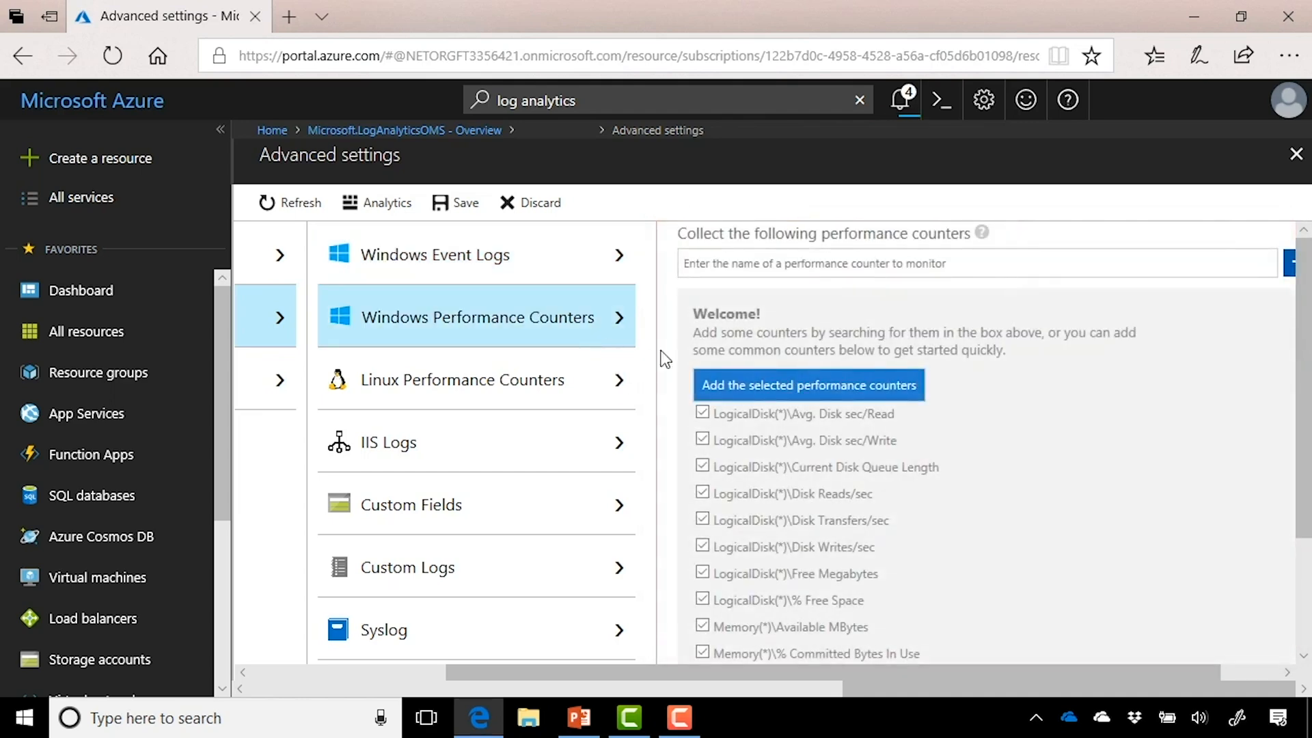
# Step: Add the suggested disk, memory, network and processor counters at 10-second sampling and save
pyautogui.scroll(-1, 1063, 429)
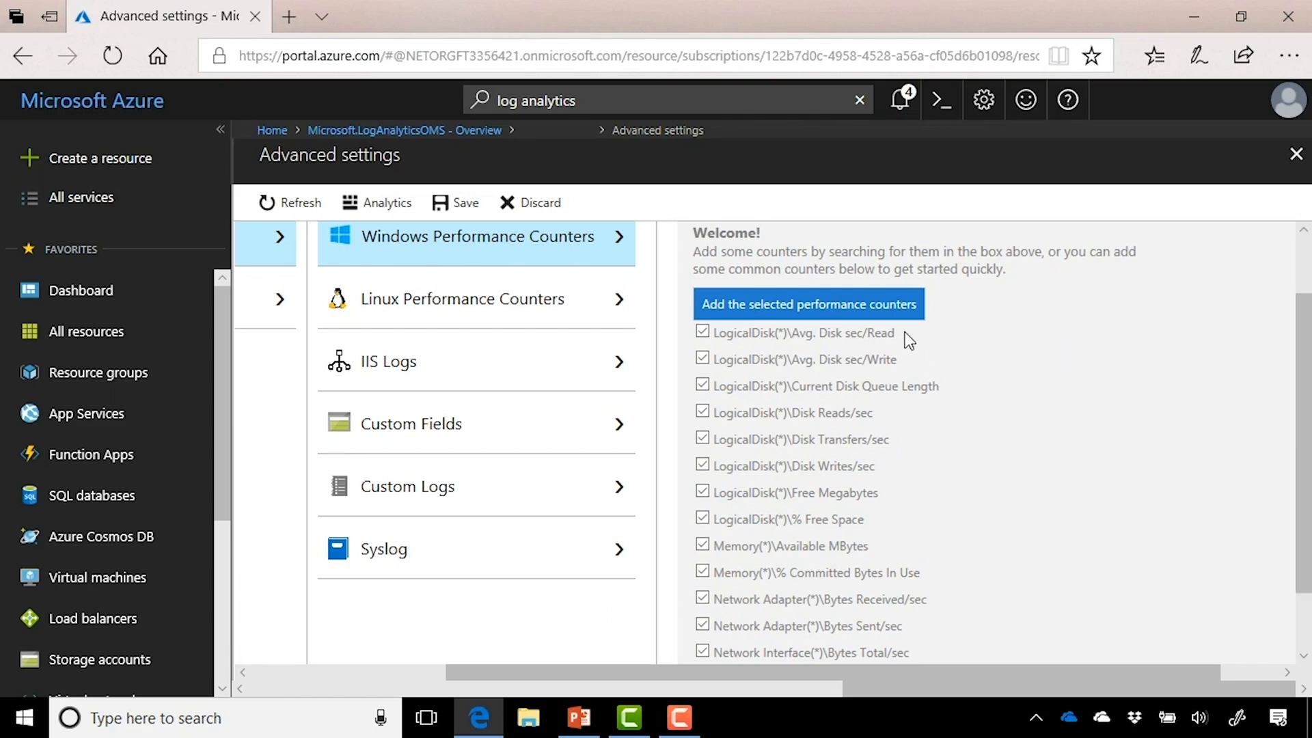
pyautogui.scroll(-1, 1071, 460)
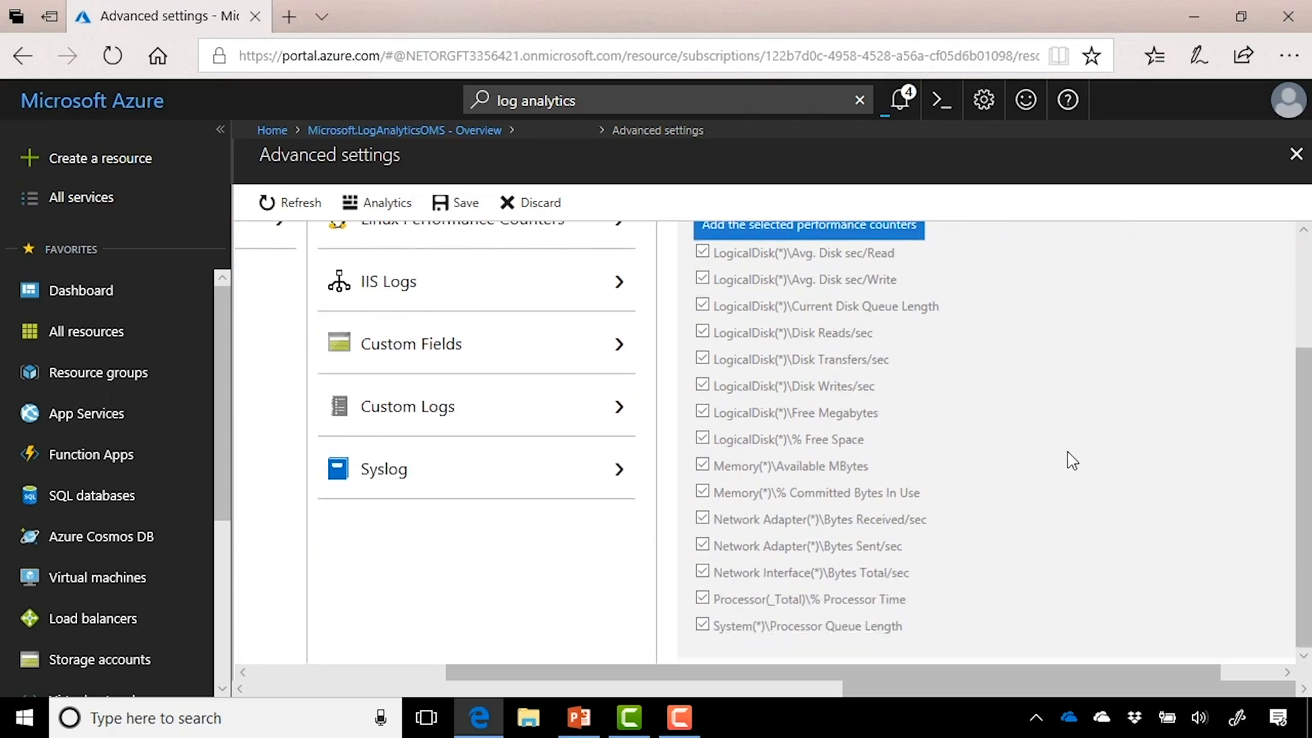
pyautogui.scroll(1, 1067, 452)
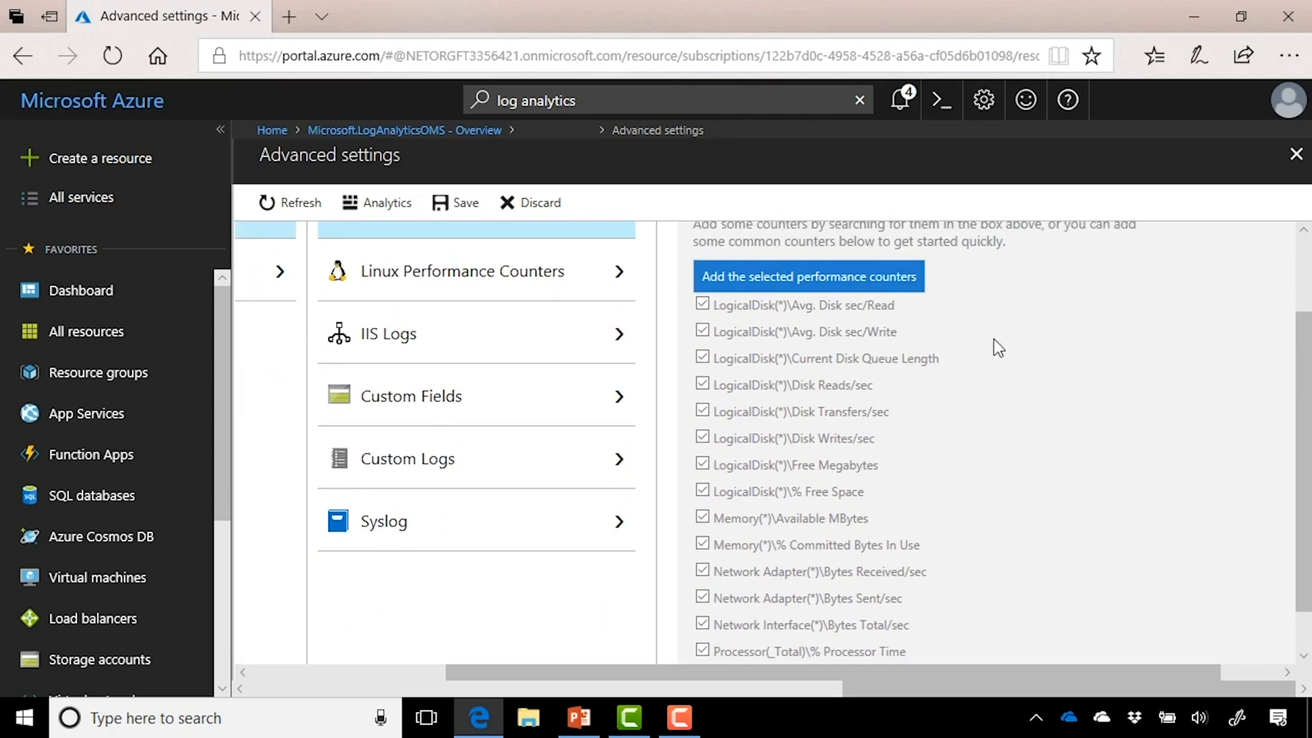
pyautogui.click(913, 292)
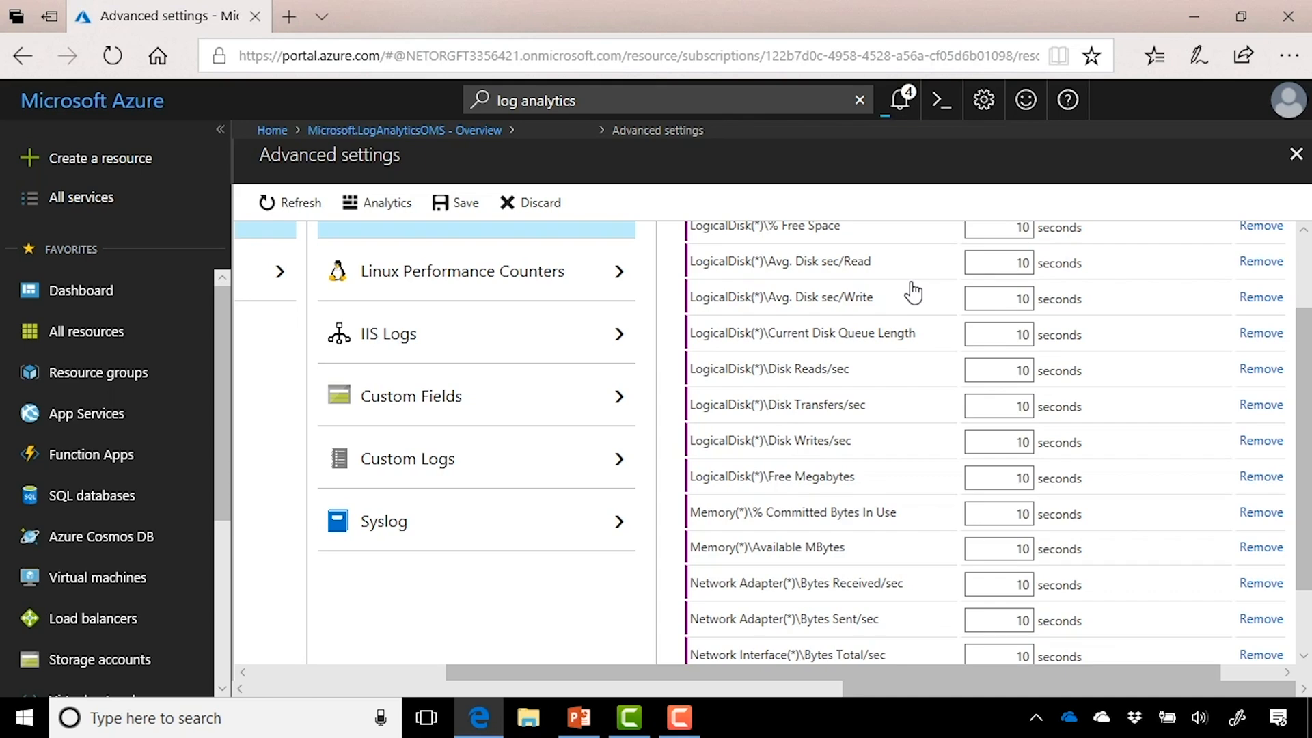
pyautogui.scroll(-1, 913, 293)
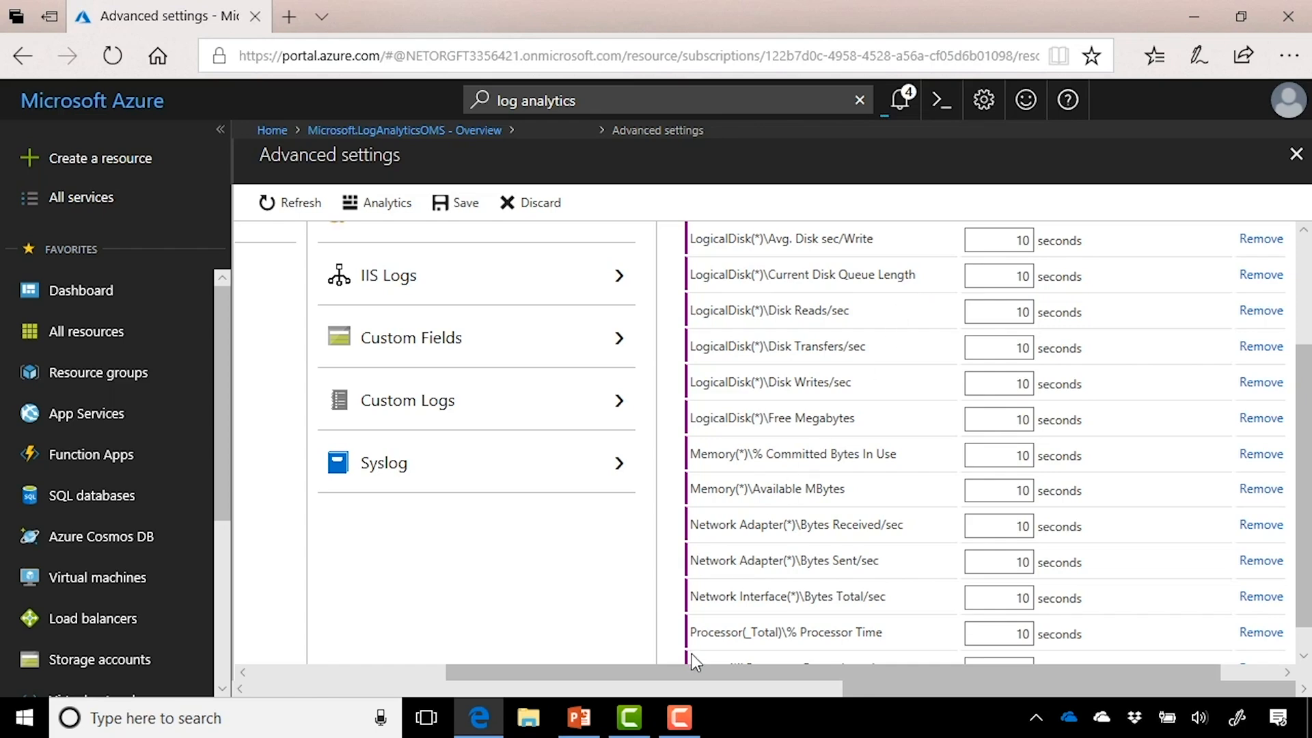
pyautogui.scroll(-1, 920, 395)
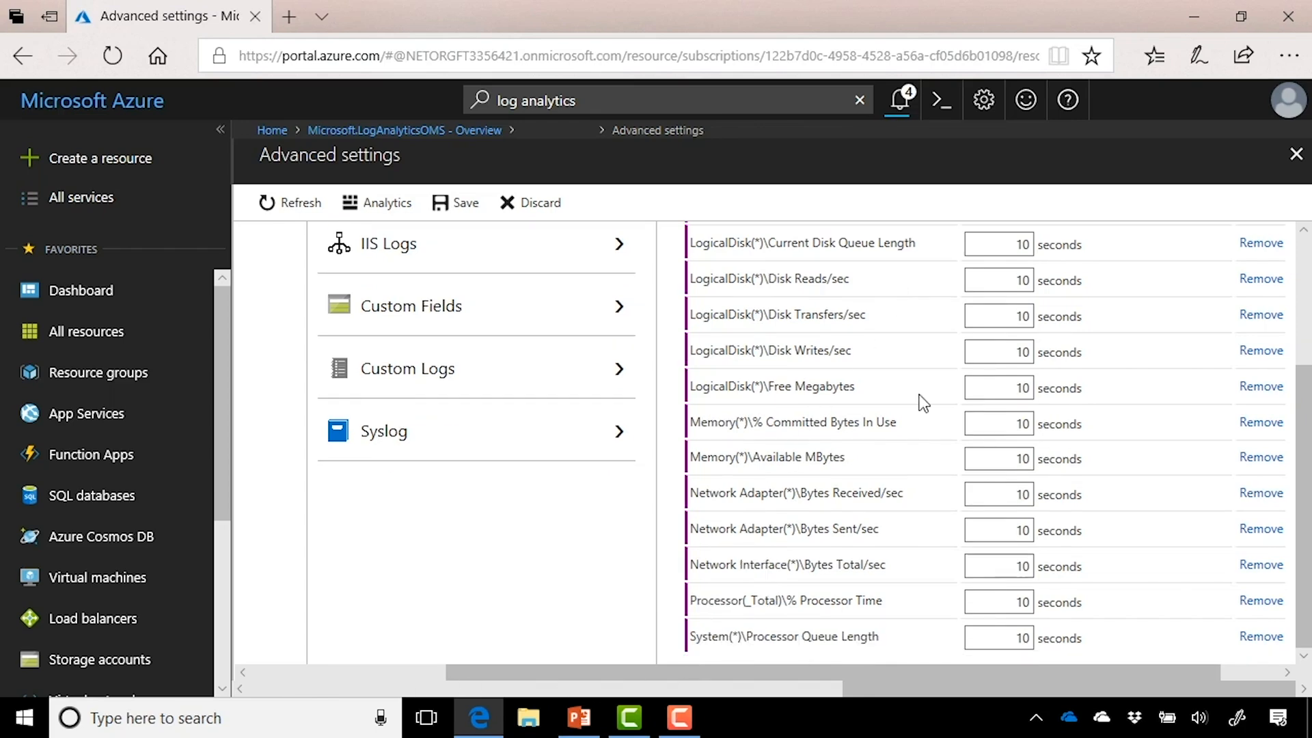
pyautogui.click(469, 205)
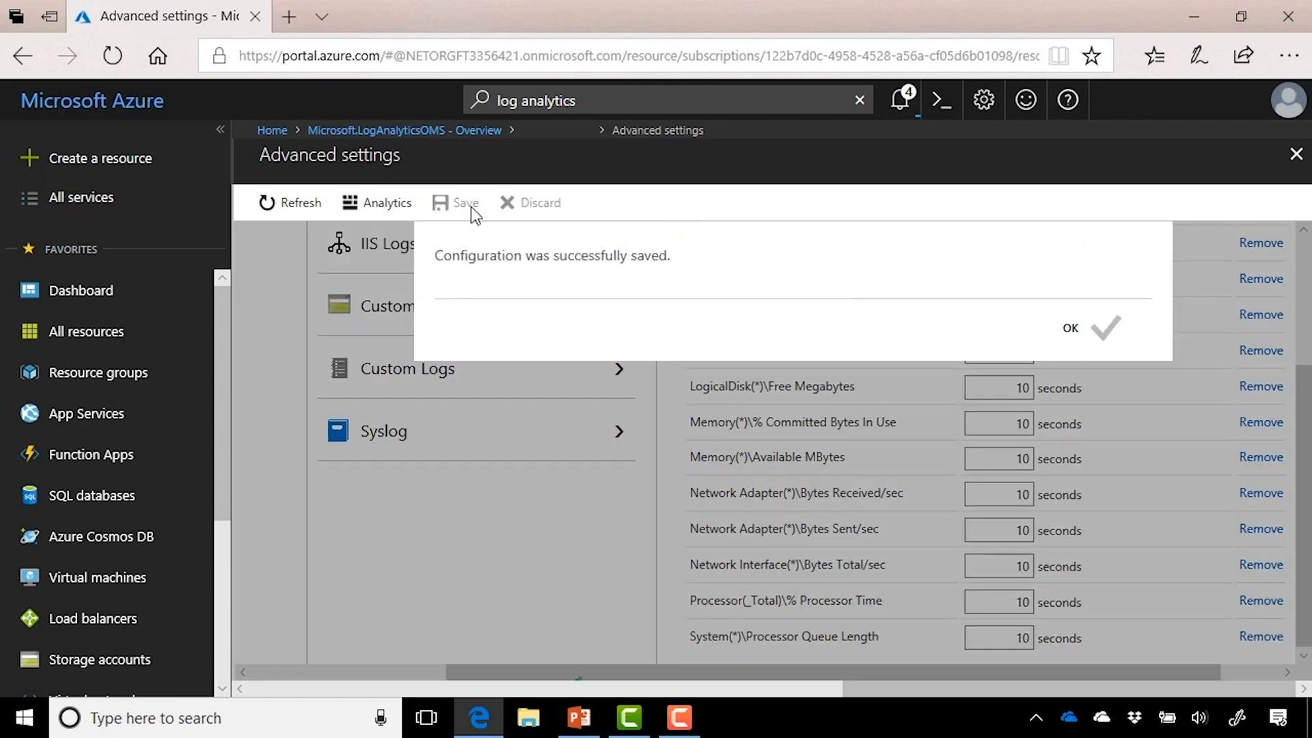
pyautogui.click(1102, 332)
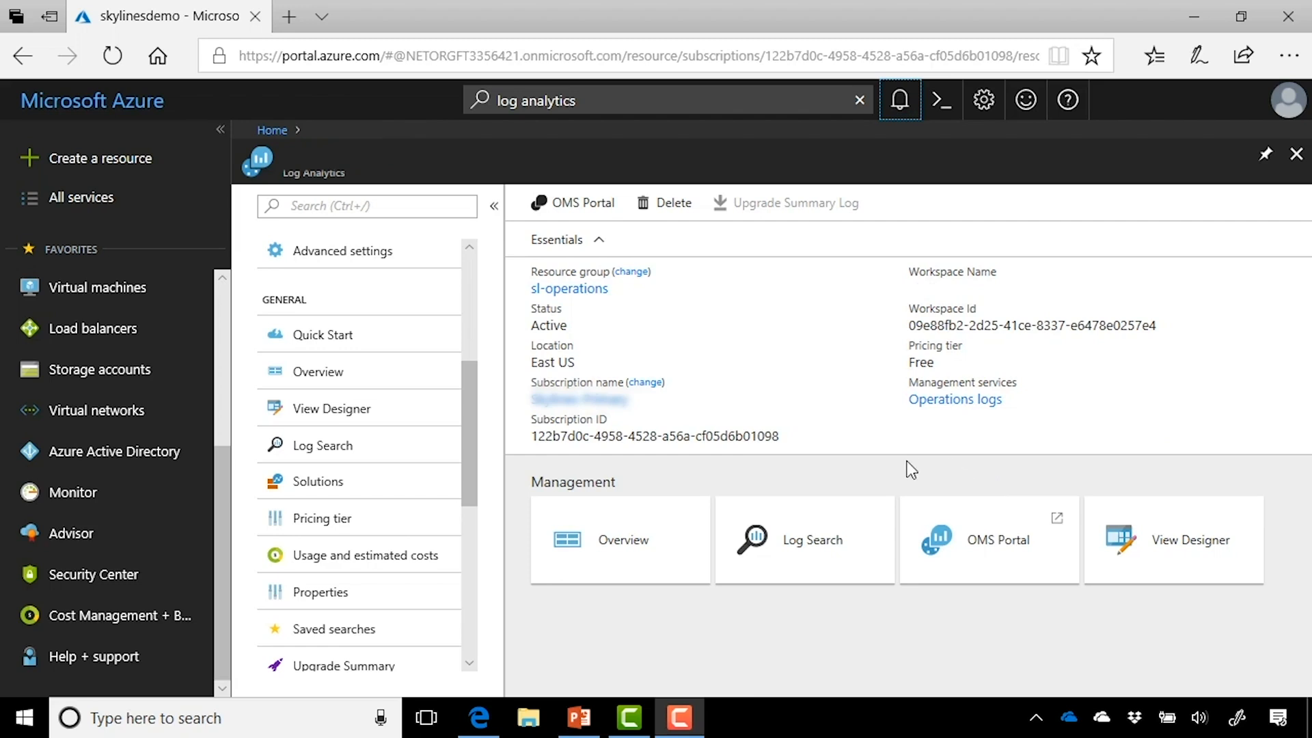
# Step: Open the workspace's Log Search and launch Analytics in a new tab
pyautogui.click(853, 525)
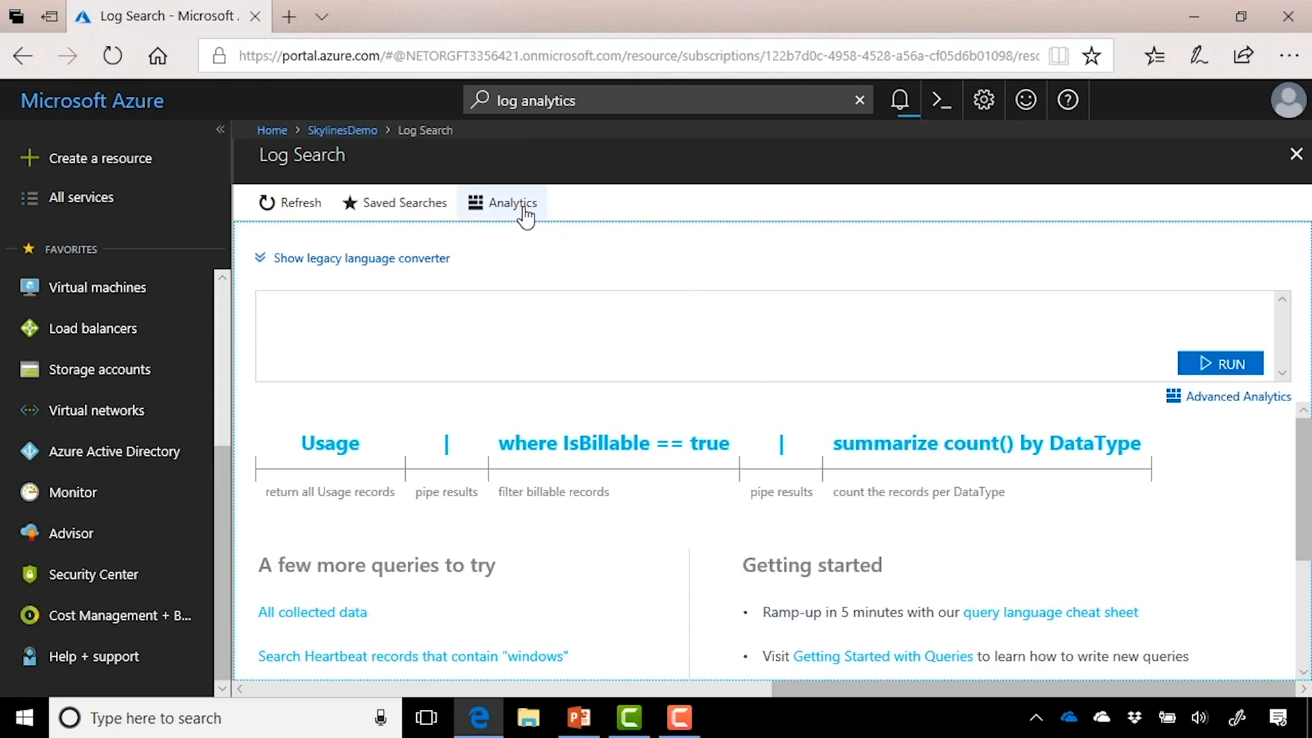
pyautogui.click(526, 206)
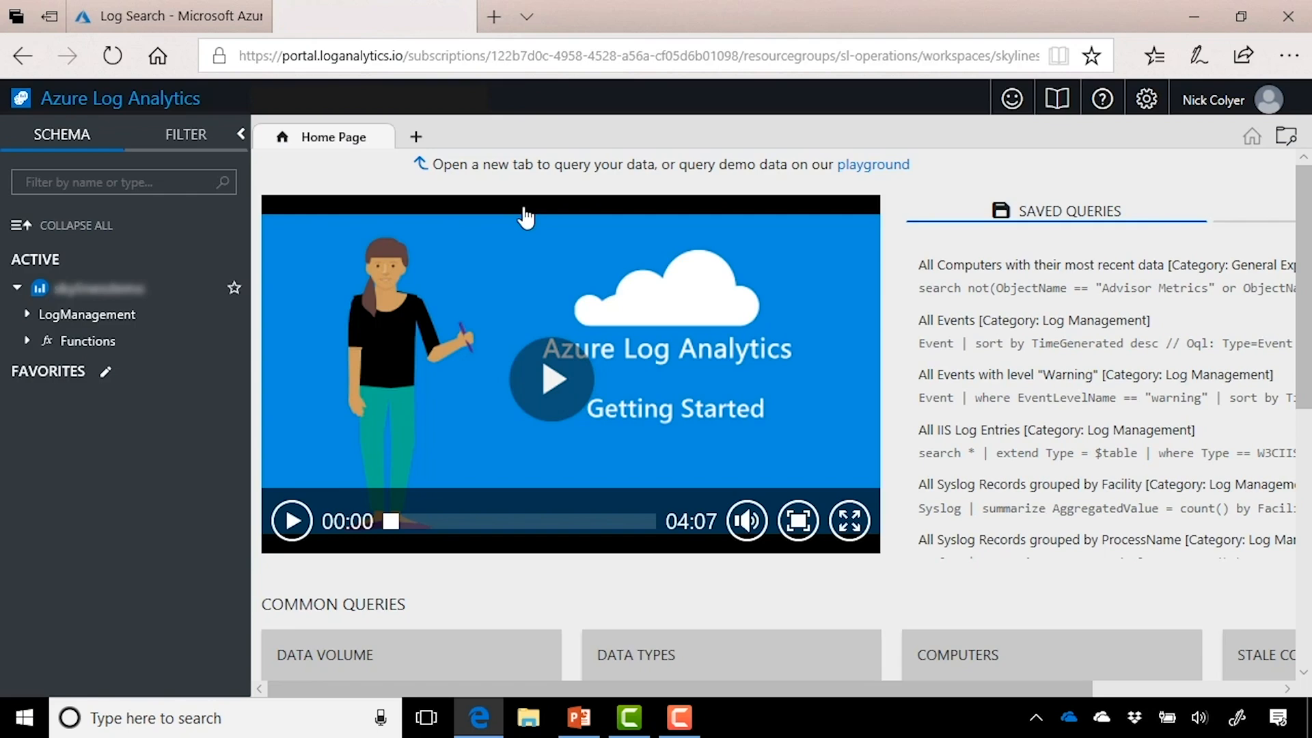
# Step: Expand Functions and LogManagement in the Analytics schema, then return to Log Search
pyautogui.click(26, 344)
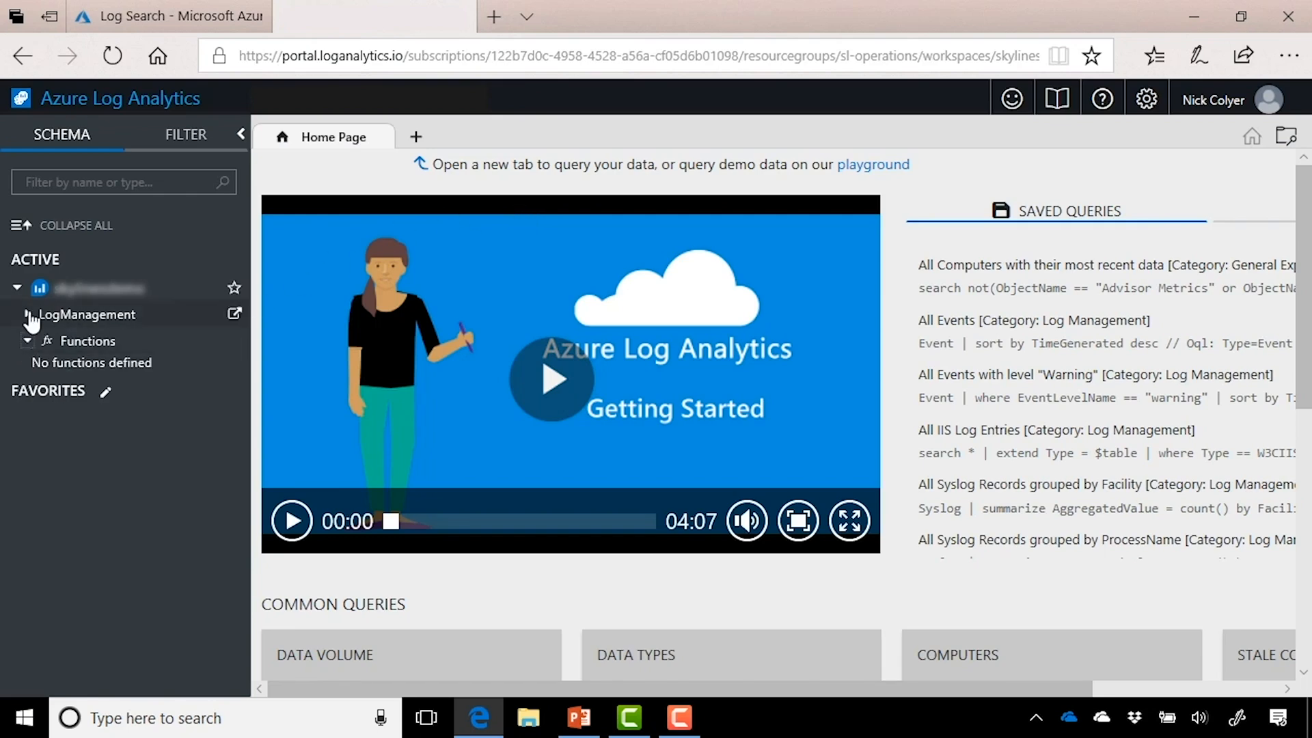
pyautogui.click(27, 315)
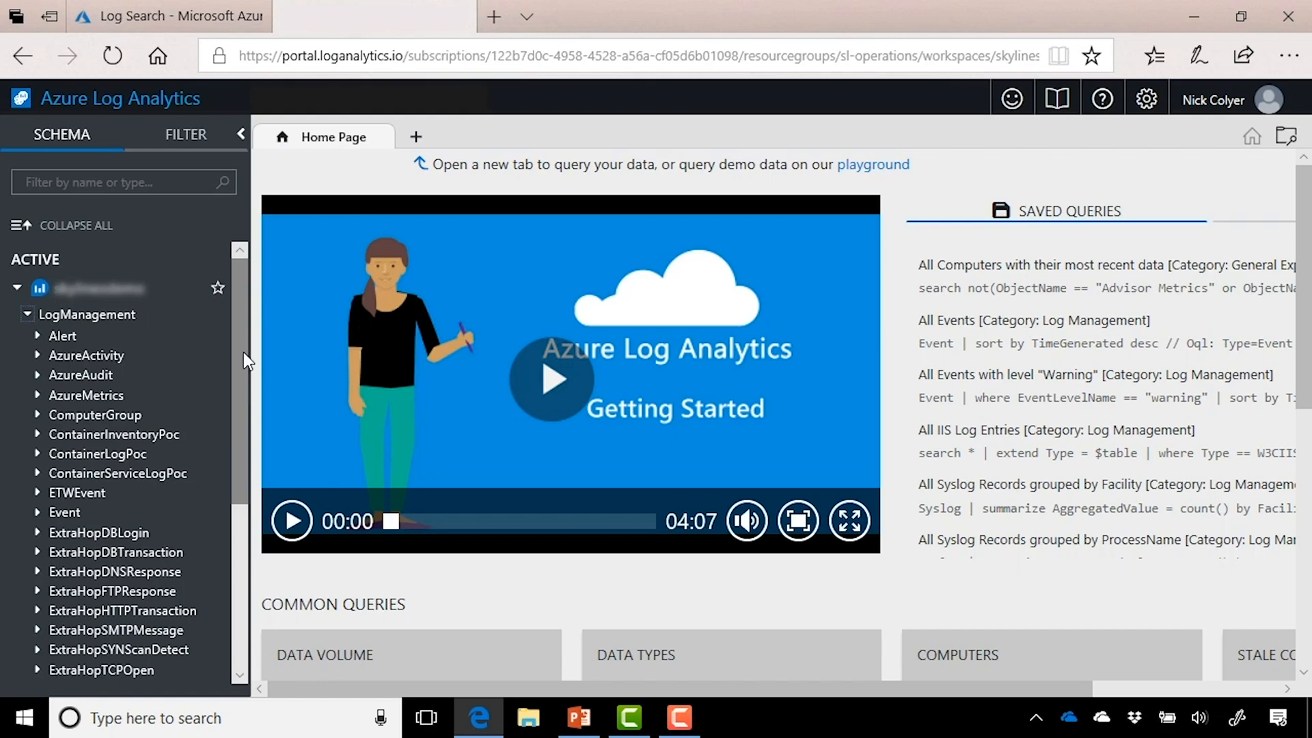
pyautogui.click(187, 29)
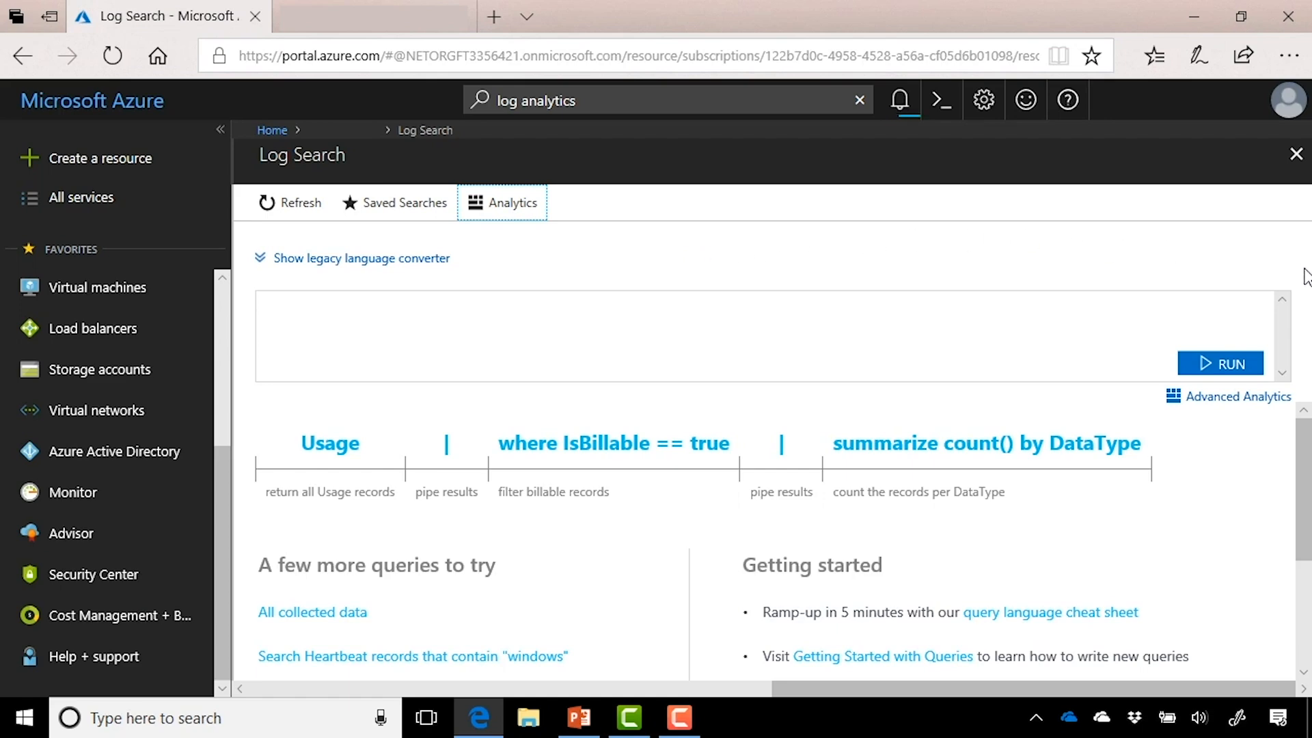
# Step: Open the 'Getting Started with Queries' guide from the Log Search getting-started section
pyautogui.scroll(-1, 1260, 489)
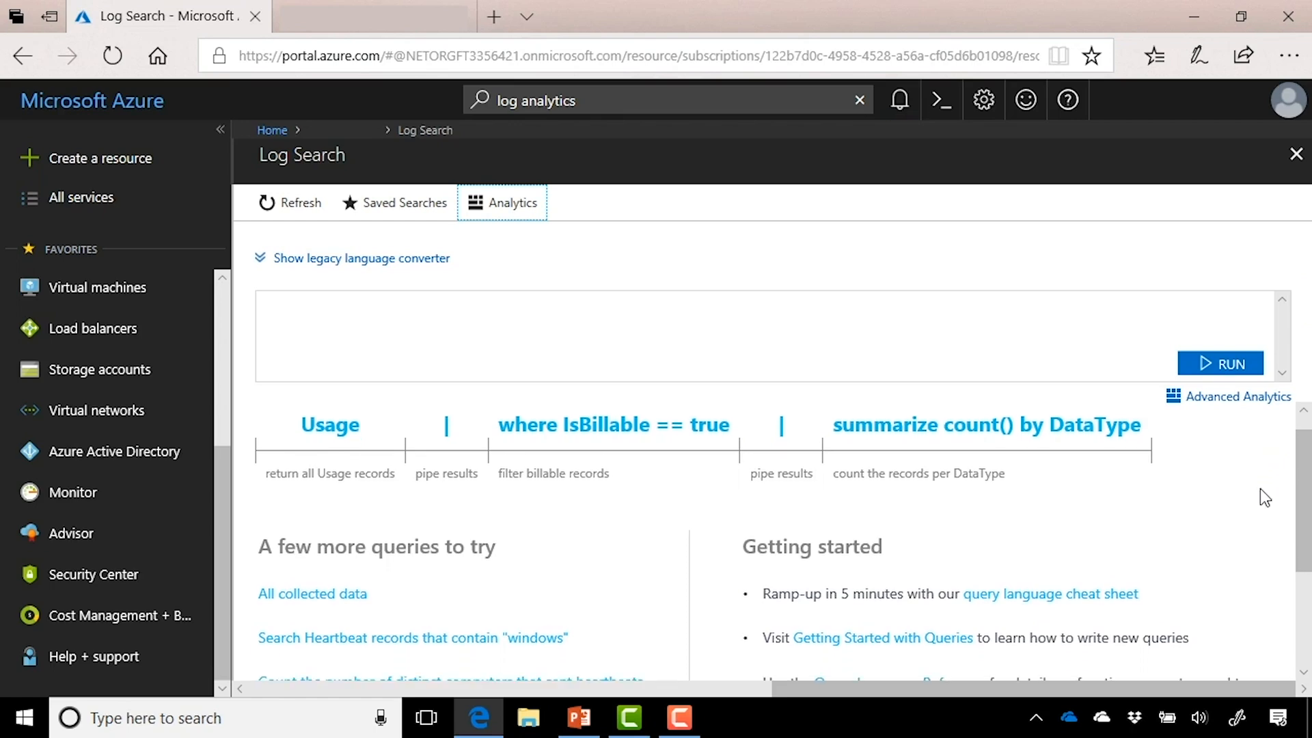
pyautogui.scroll(-2, 1260, 489)
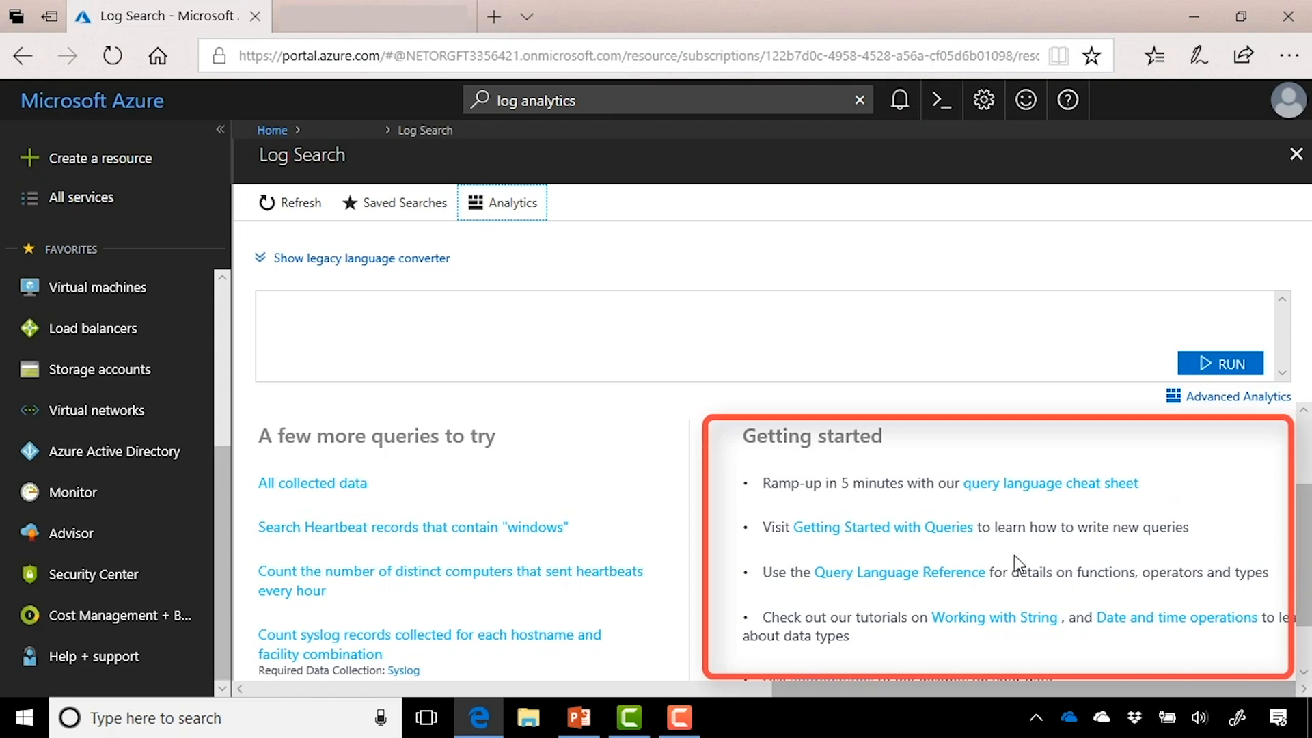
pyautogui.click(957, 532)
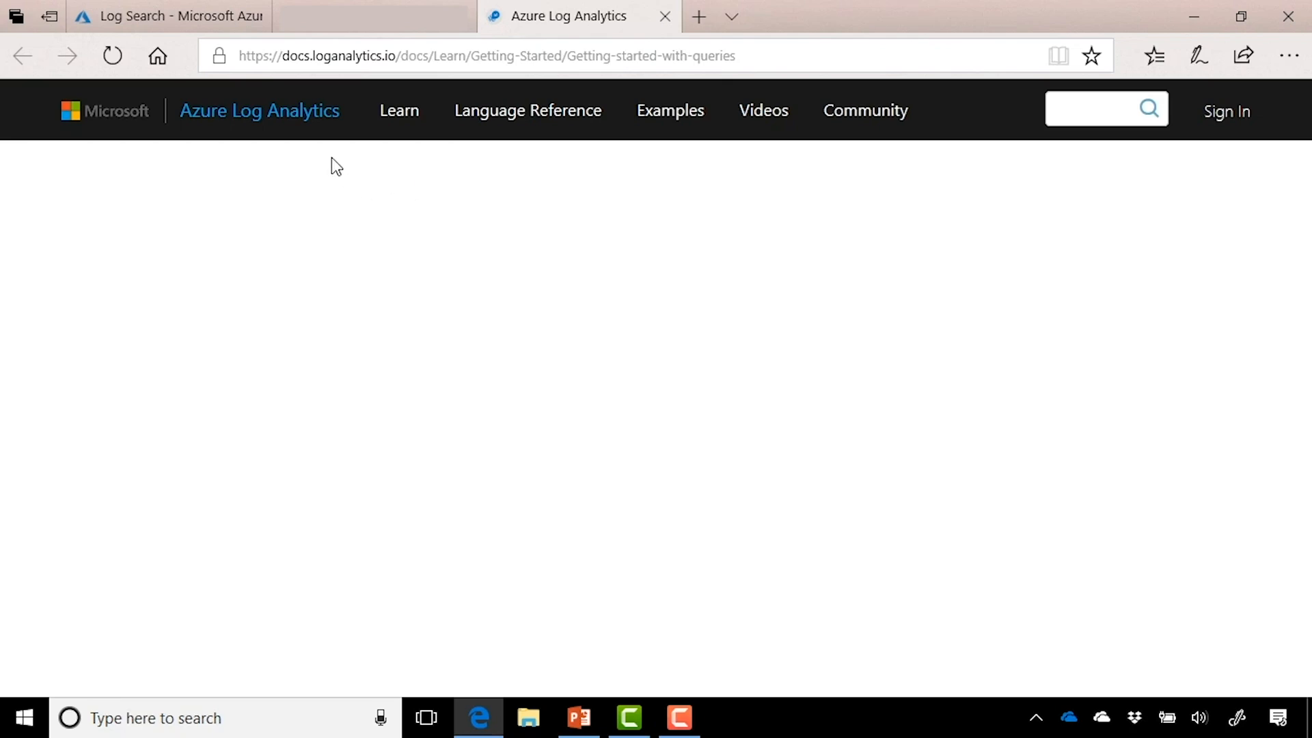
# Step: Browse the Getting Started docs and Log Analytics examples, then go back to the portal's Log Search
pyautogui.moveTo(407, 125)
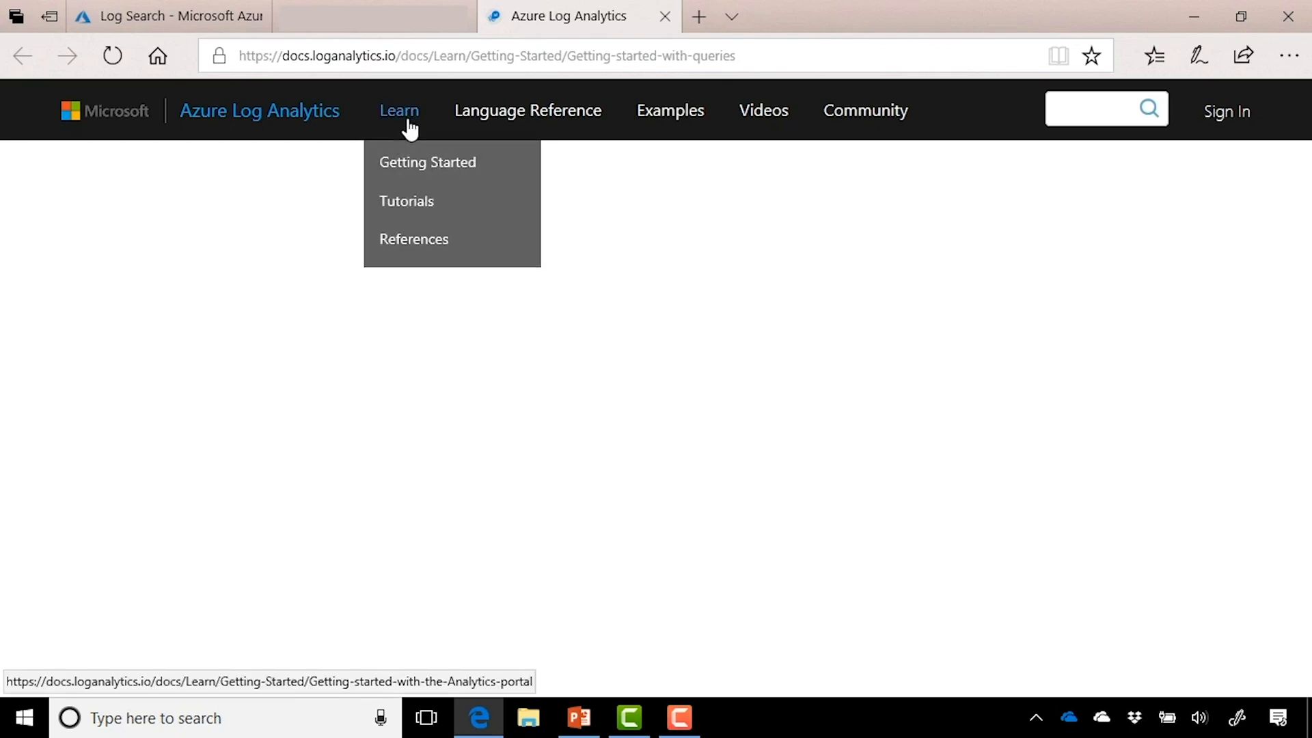
pyautogui.click(410, 172)
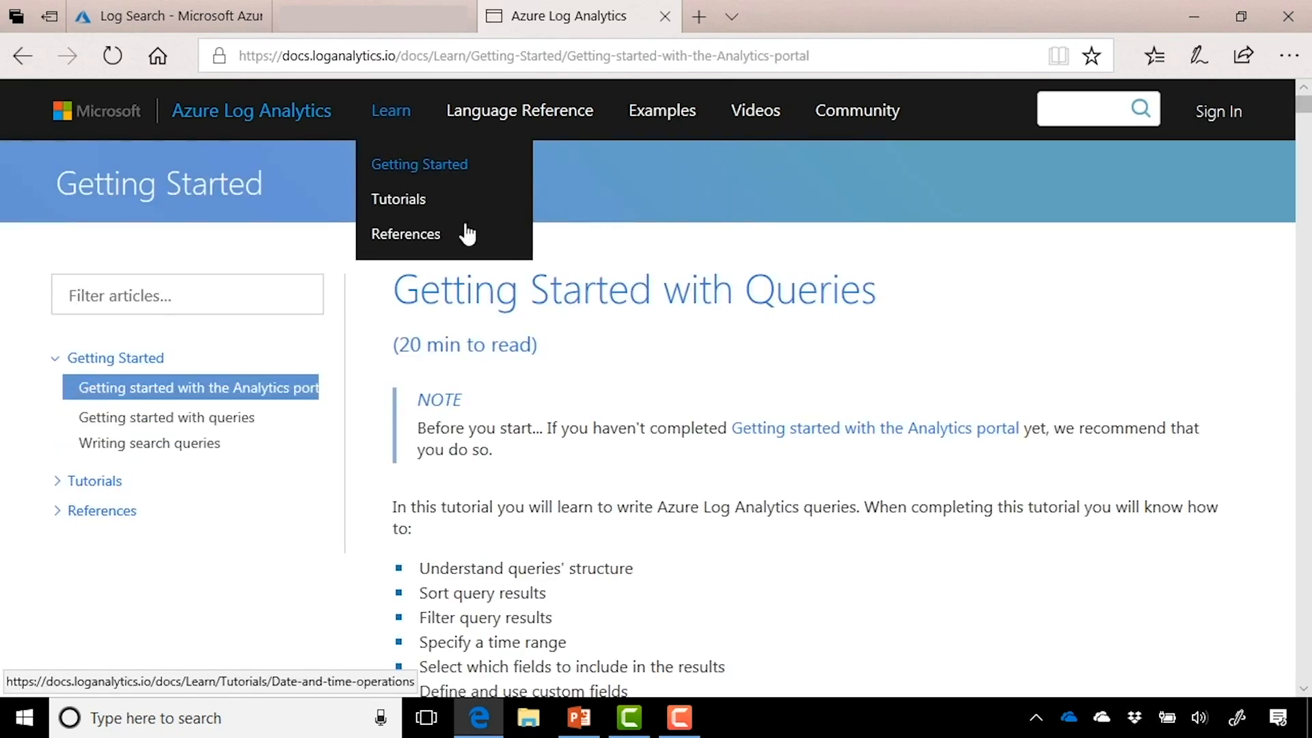
pyautogui.click(684, 122)
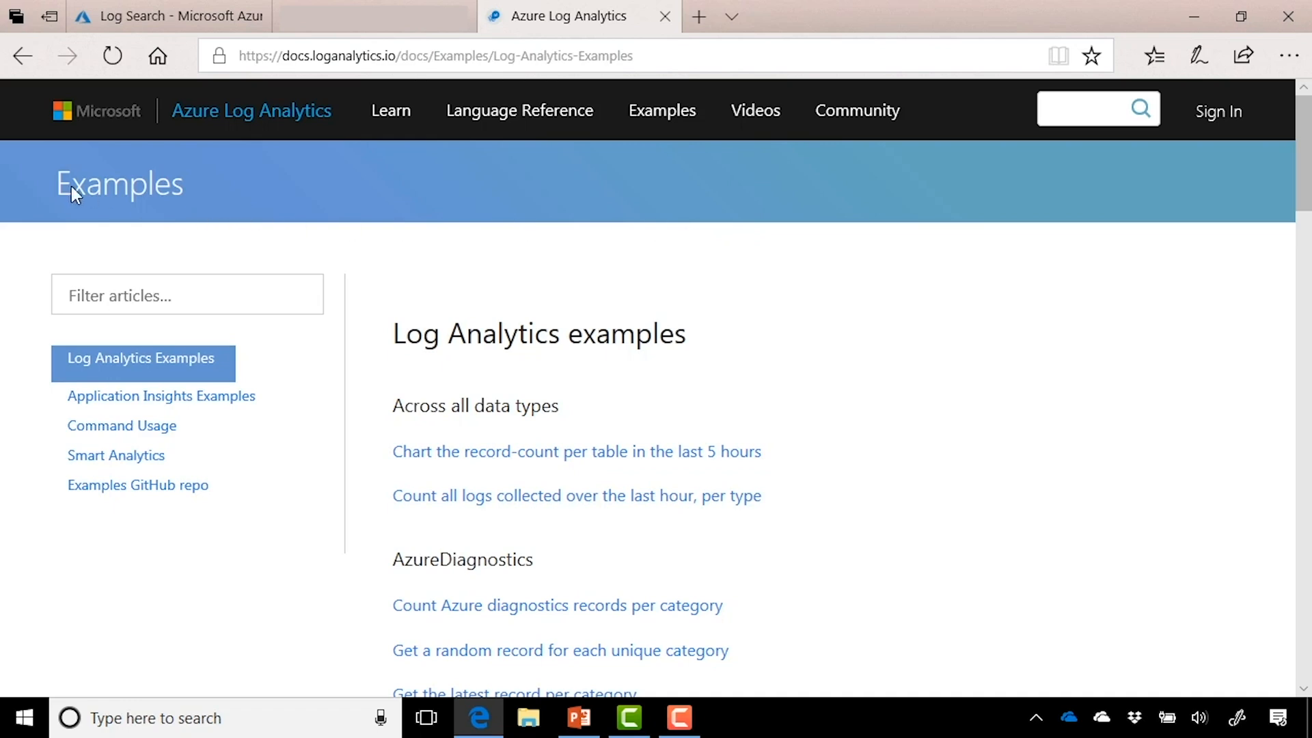
pyautogui.click(152, 13)
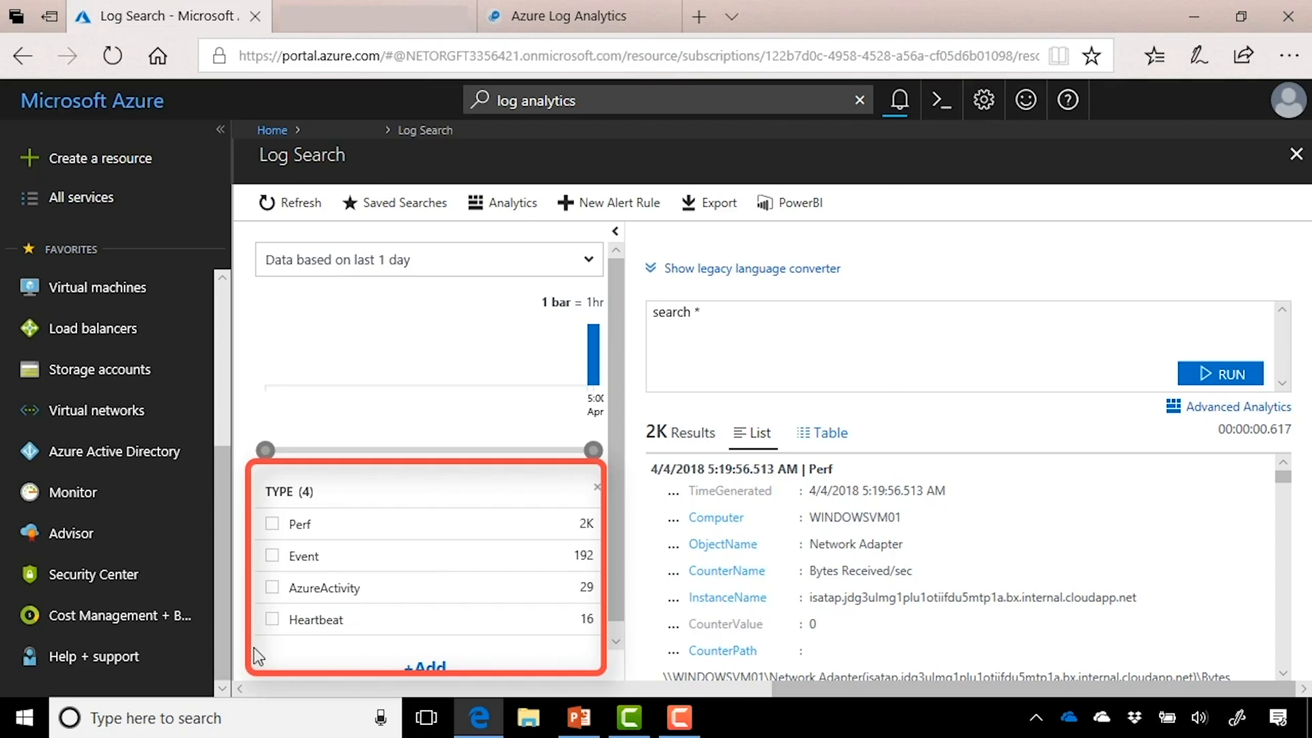
# Step: Filter the log search results to the Perf type
pyautogui.click(271, 525)
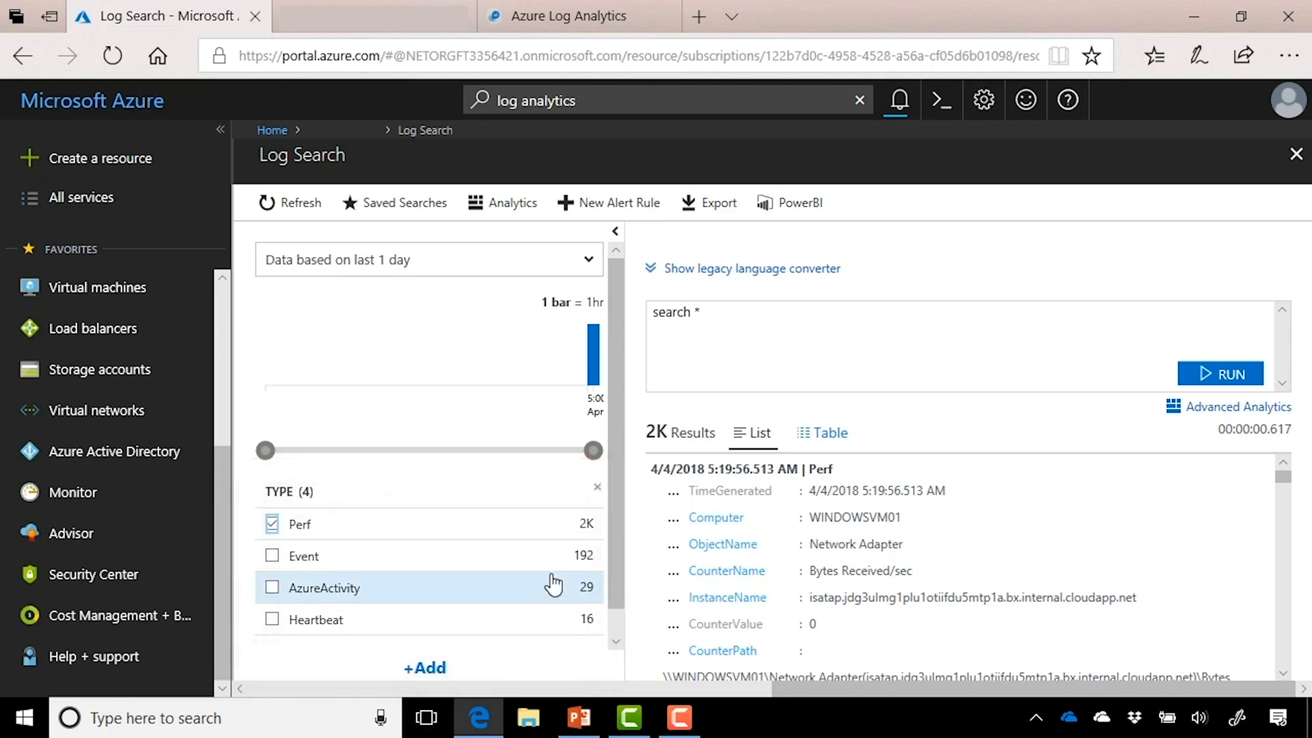
pyautogui.scroll(-1, 552, 581)
pyautogui.click(293, 626)
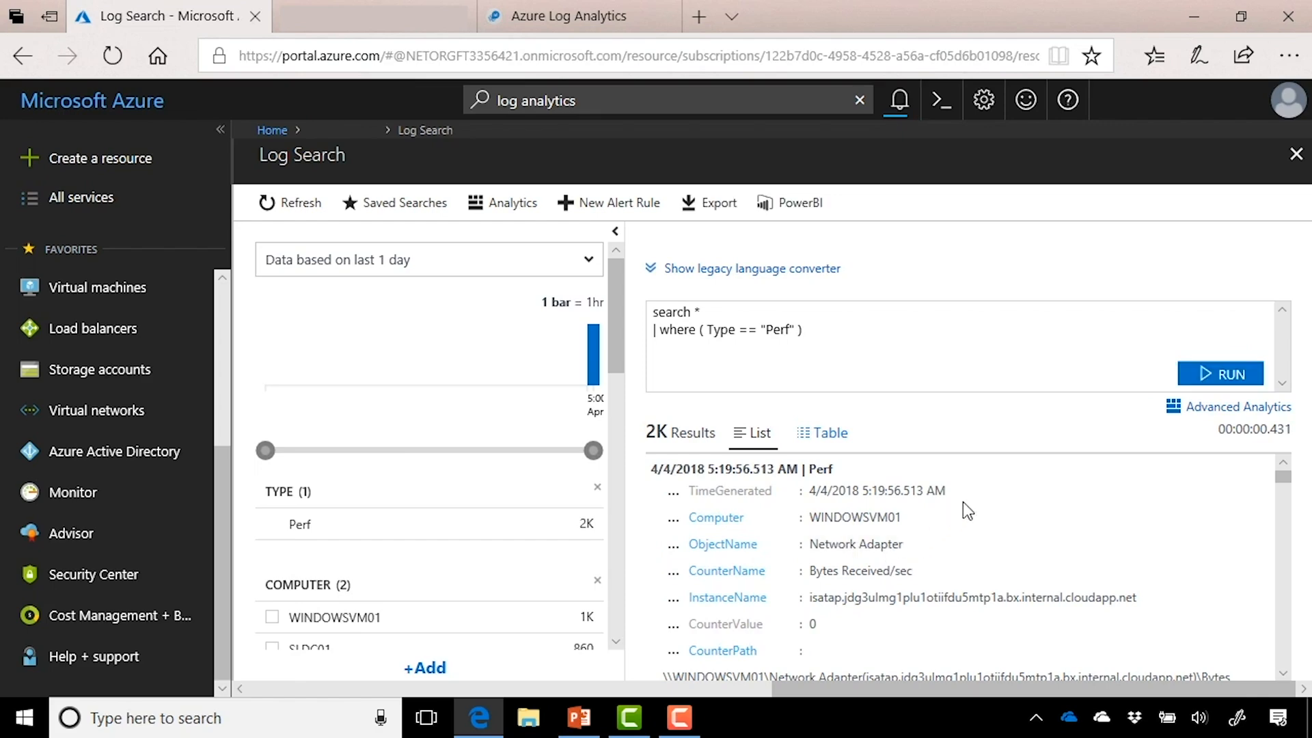
# Step: Show the Perf results as a table and select the query text
pyautogui.click(840, 444)
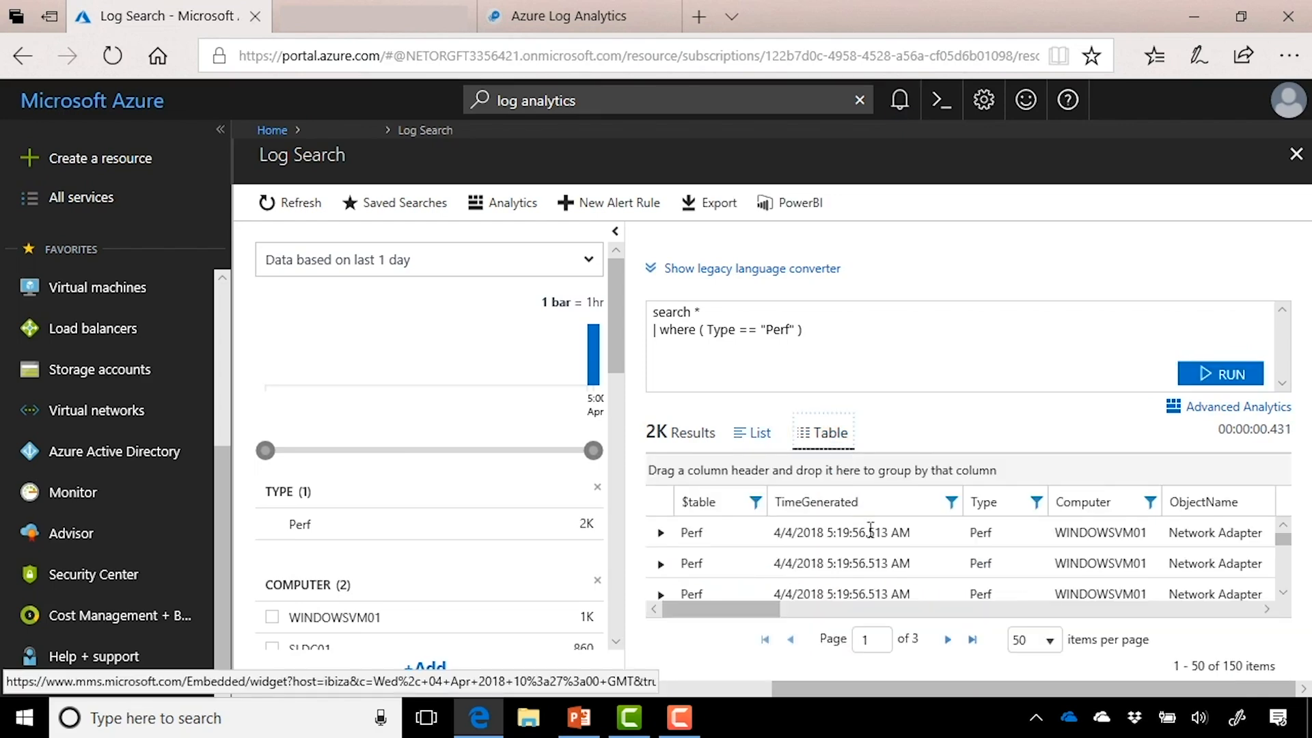
pyautogui.scroll(-2, 896, 576)
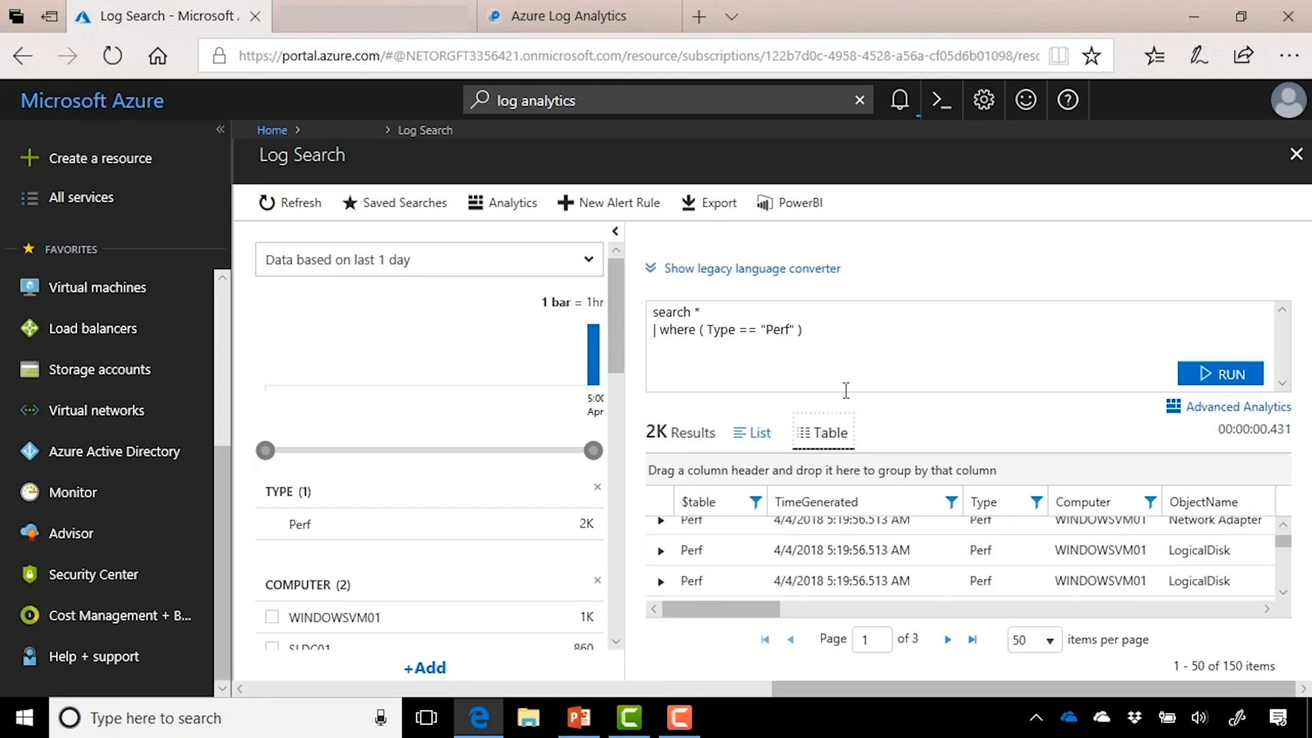
pyautogui.moveTo(806, 330); pyautogui.dragTo(638, 321)
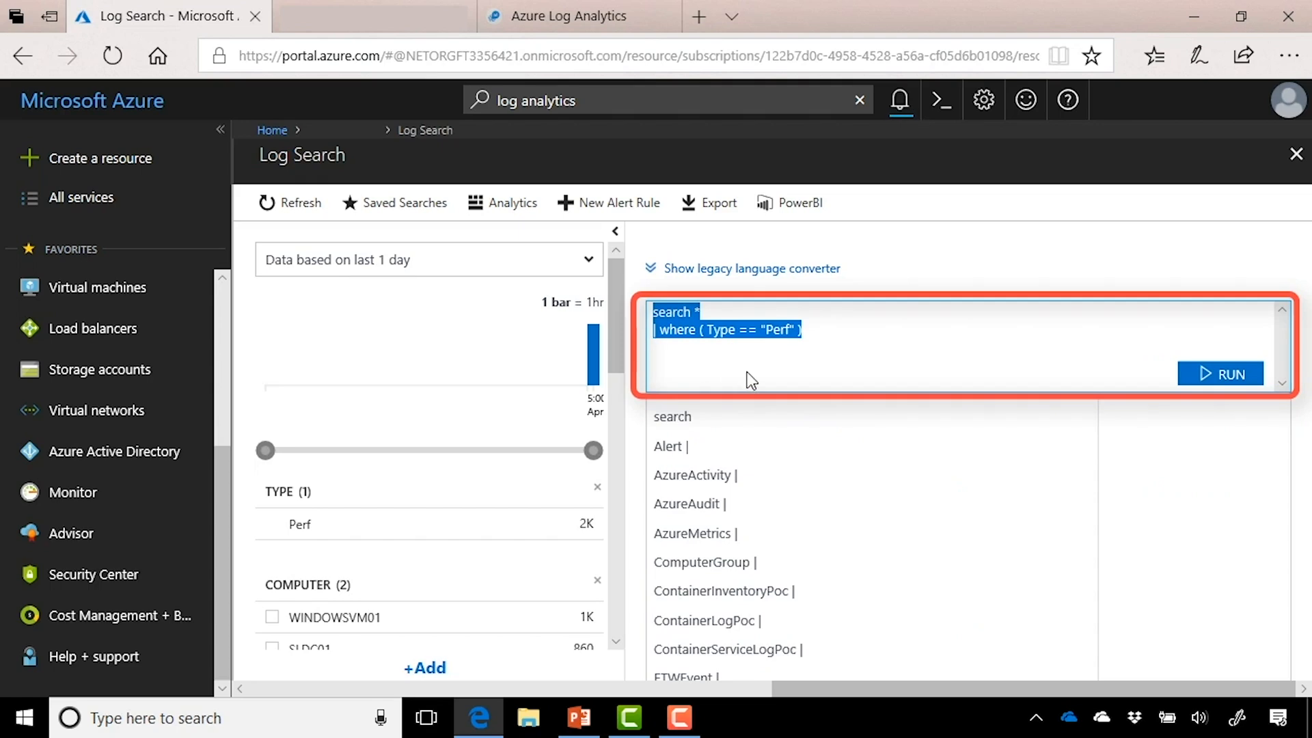
# Step: Run a Perf query, then replace it with a Heartbeat query and run that
pyautogui.write('P')
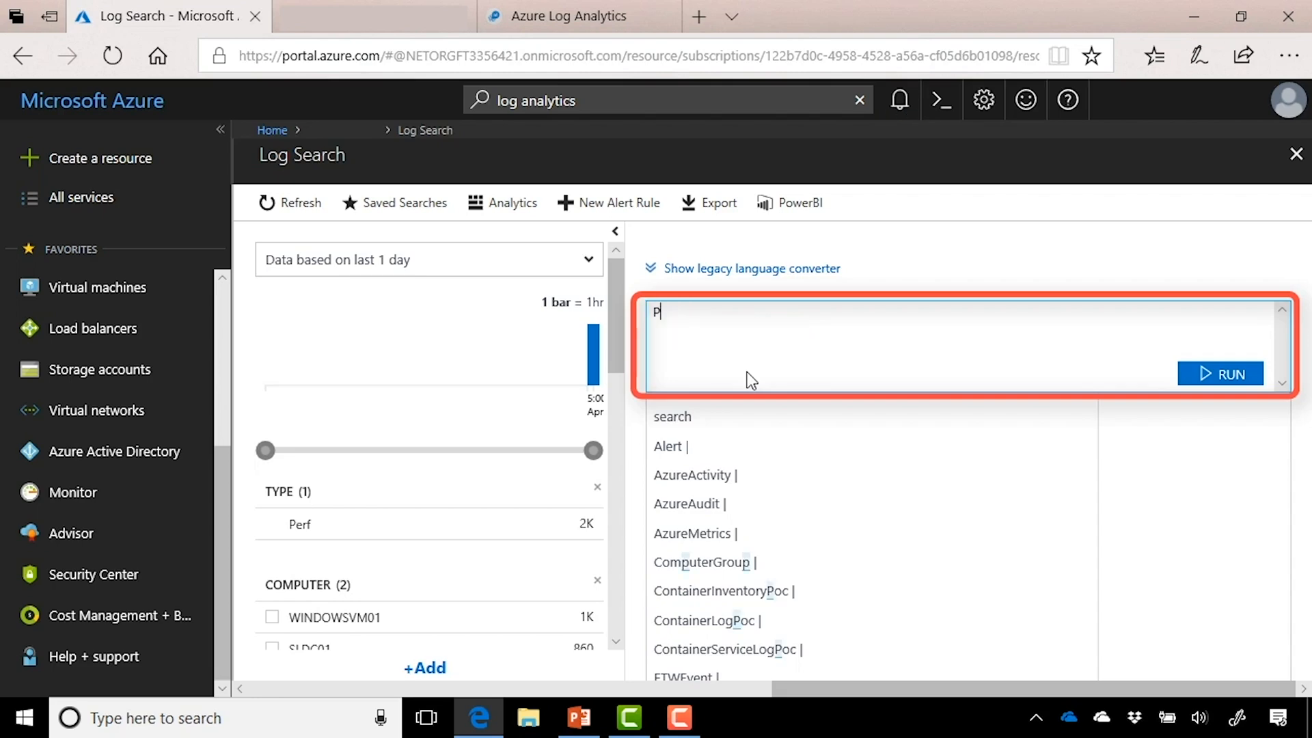
pyautogui.write('erf')
pyautogui.click(1216, 375)
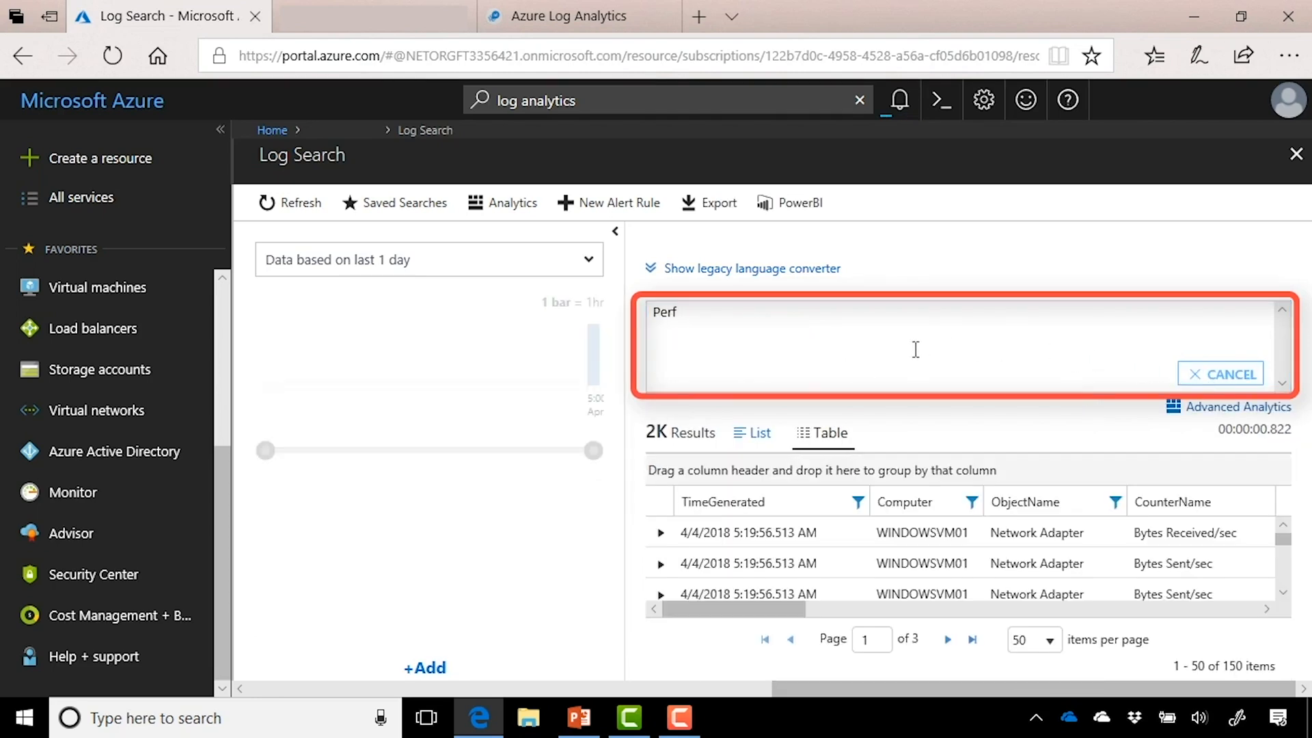
pyautogui.moveTo(738, 301); pyautogui.dragTo(638, 302)
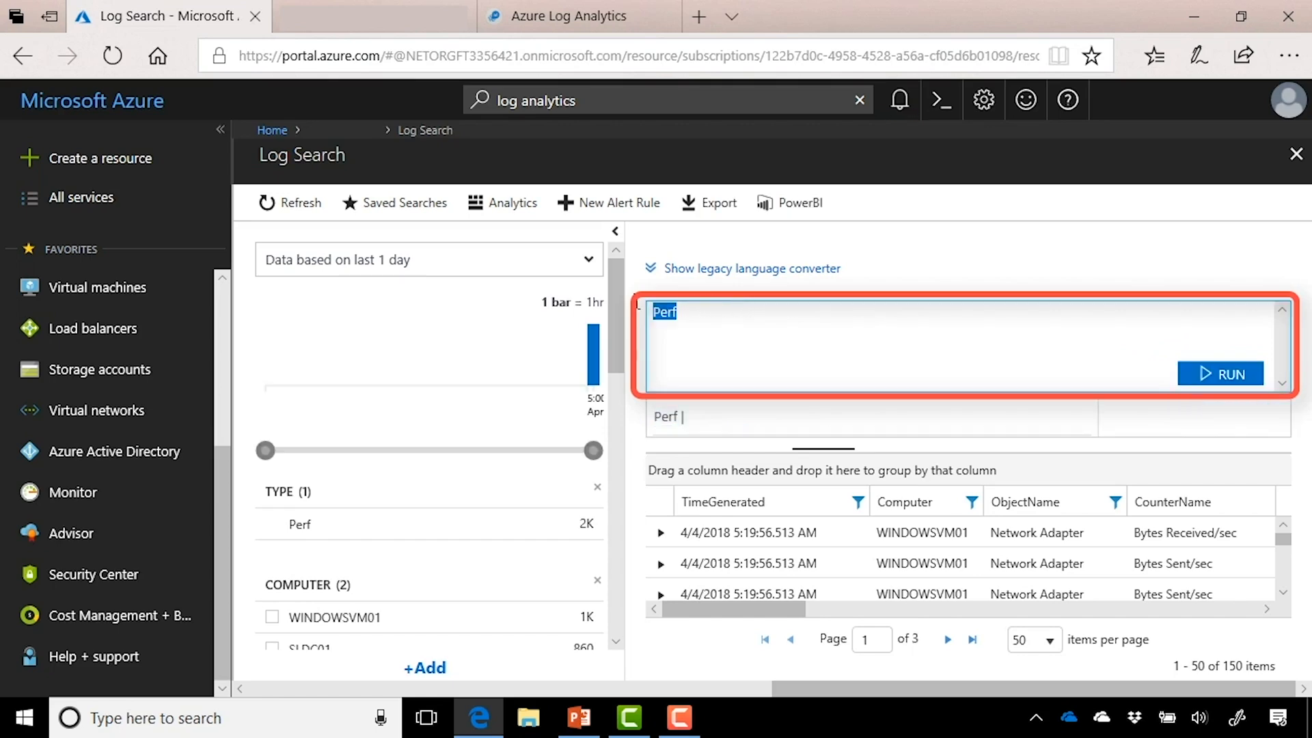
pyautogui.write('He')
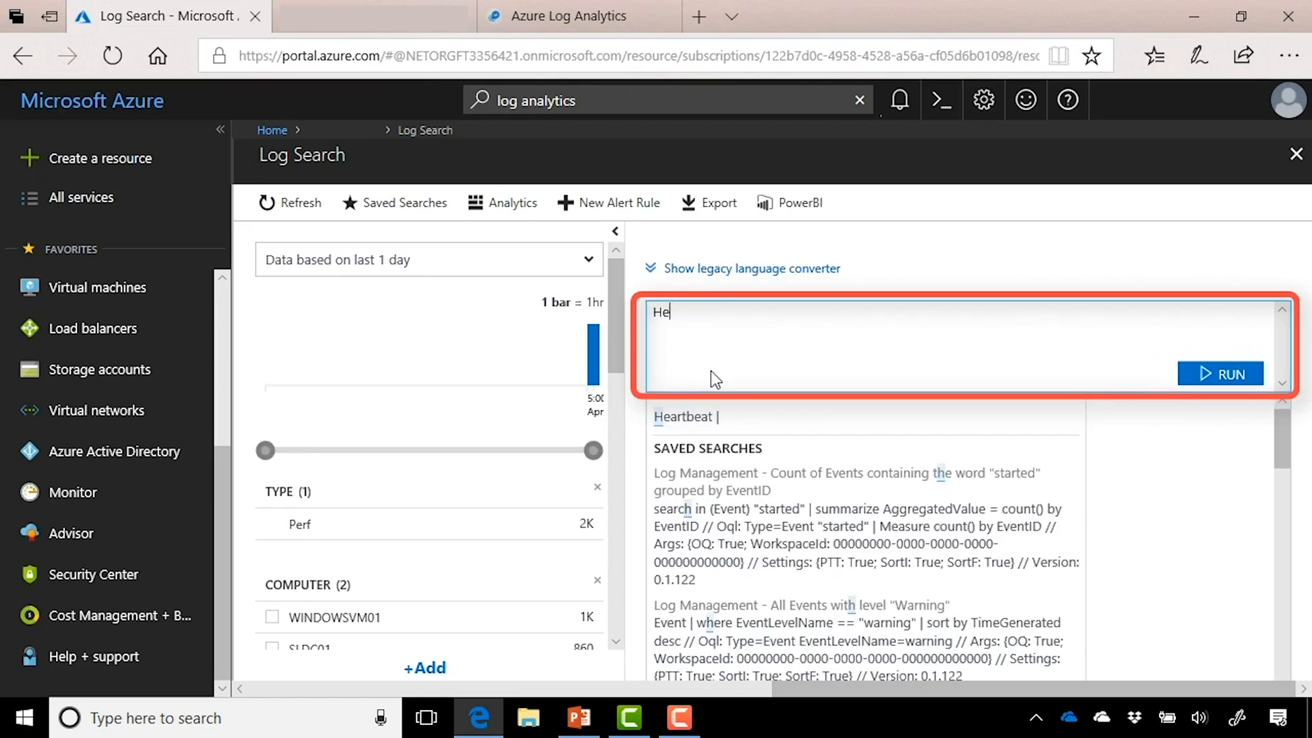
pyautogui.write('artbeat')
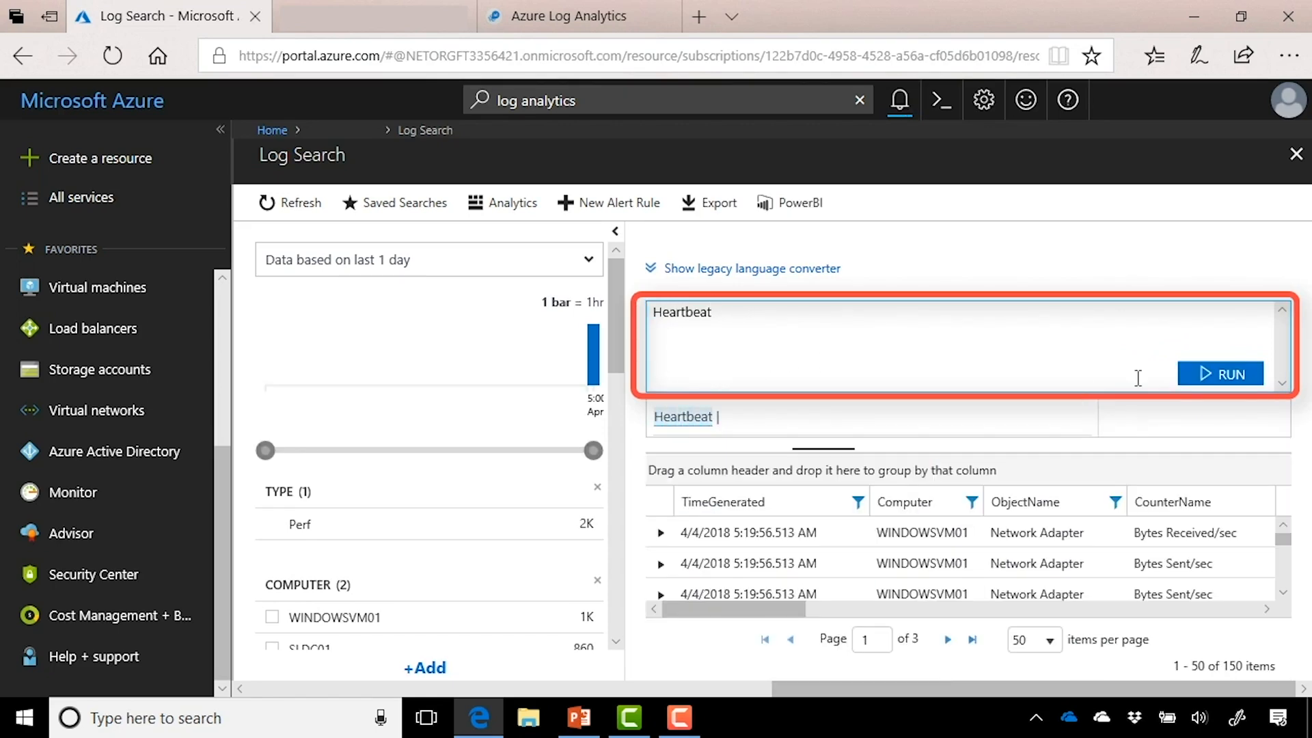
pyautogui.click(1203, 376)
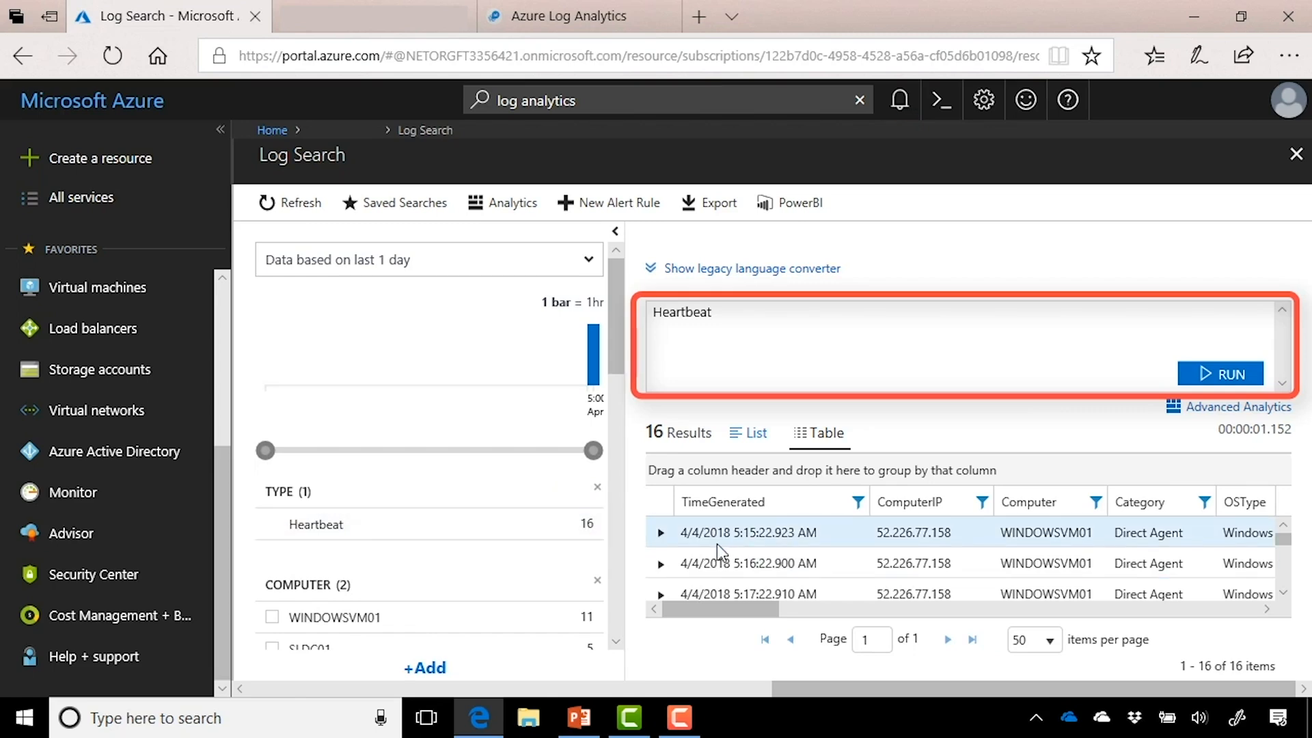
# Step: Inspect the first Heartbeat record, then filter the results to computer WINDOWSVM01
pyautogui.click(661, 533)
pyautogui.scroll(-2, 850, 569)
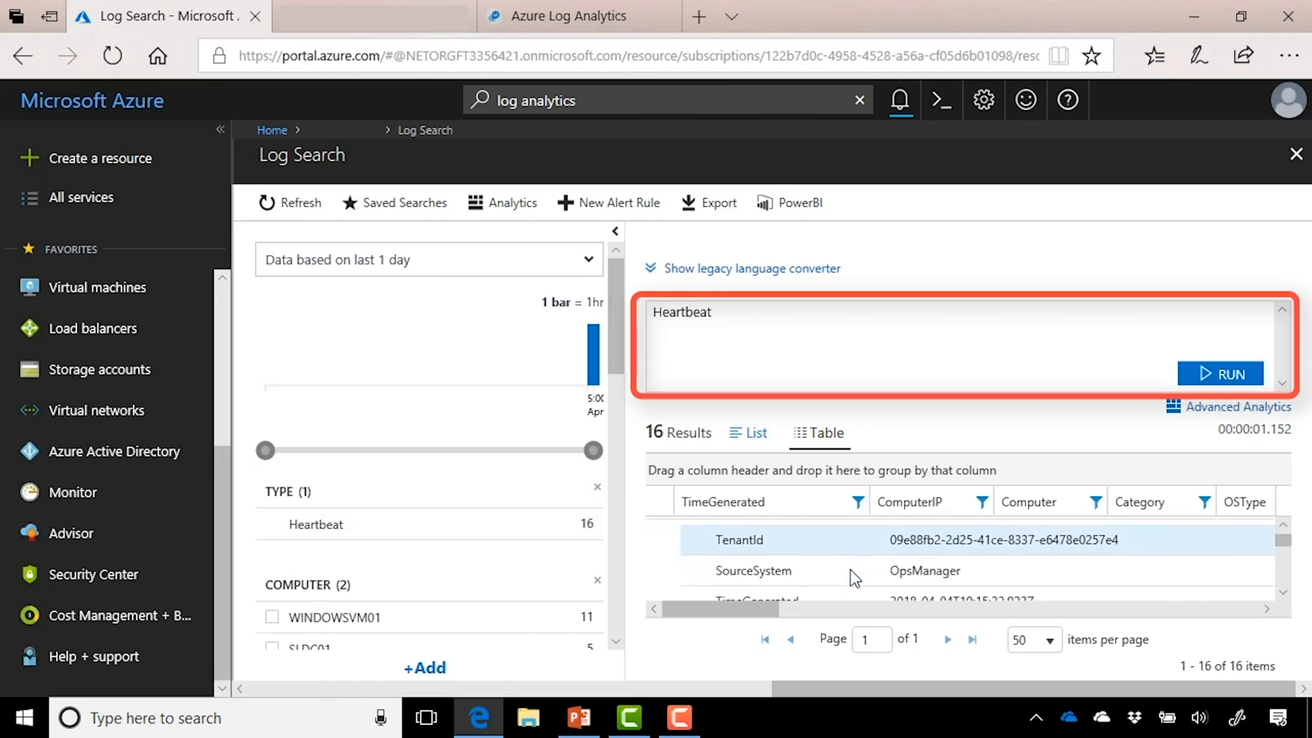
pyautogui.scroll(-1, 850, 568)
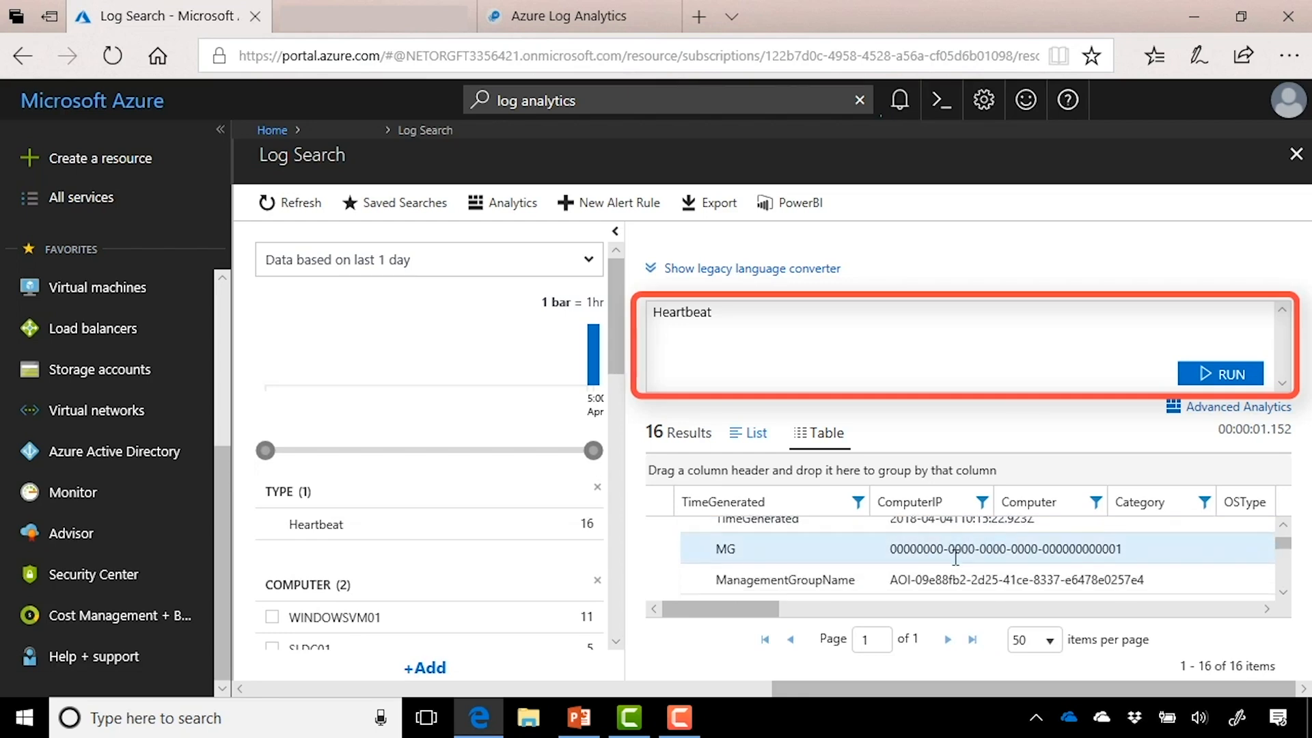
pyautogui.scroll(-1, 960, 559)
pyautogui.scroll(-2, 956, 557)
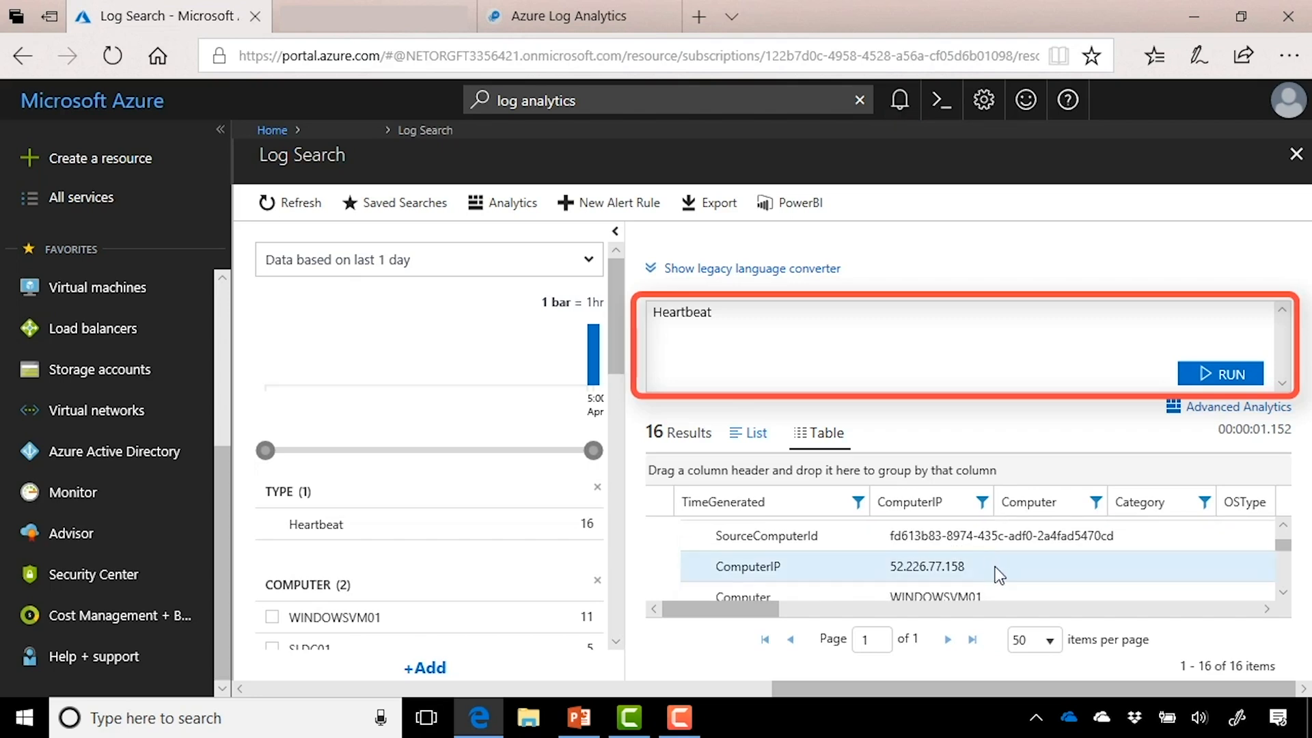
pyautogui.scroll(-2, 997, 571)
pyautogui.scroll(-1, 994, 568)
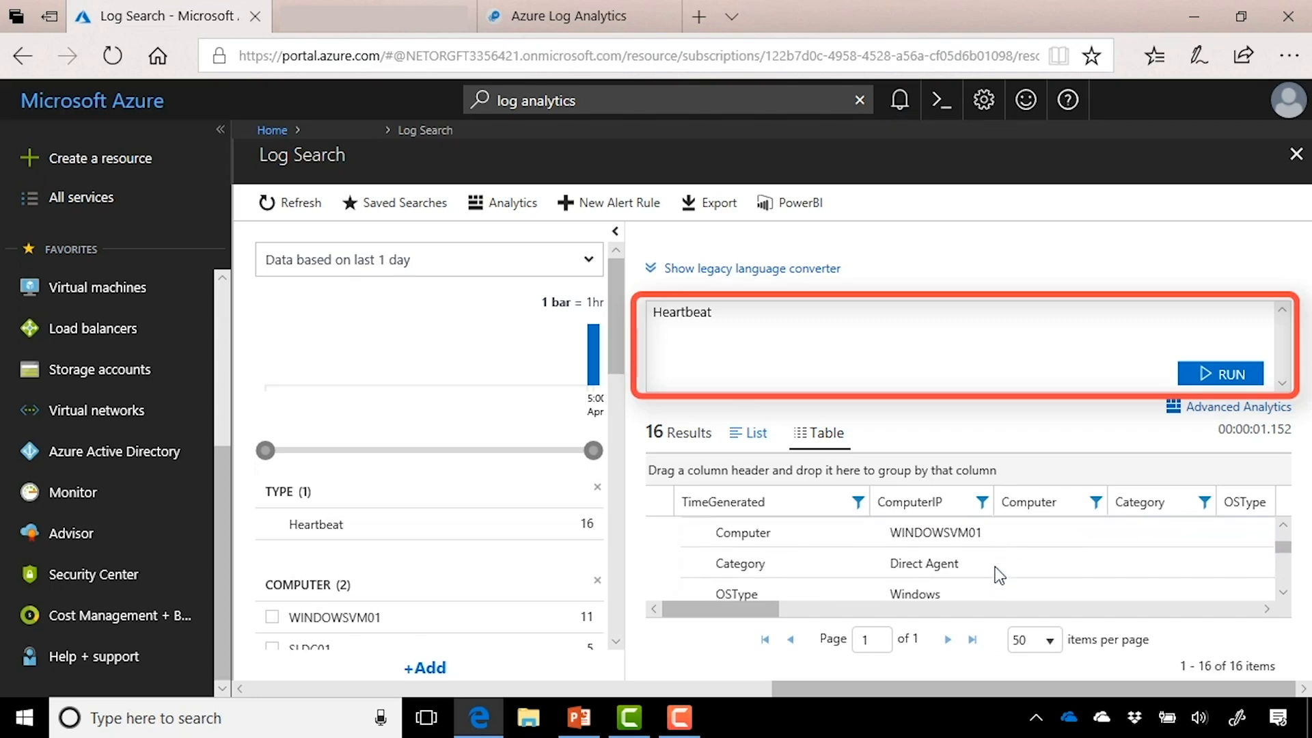
pyautogui.scroll(-1, 995, 569)
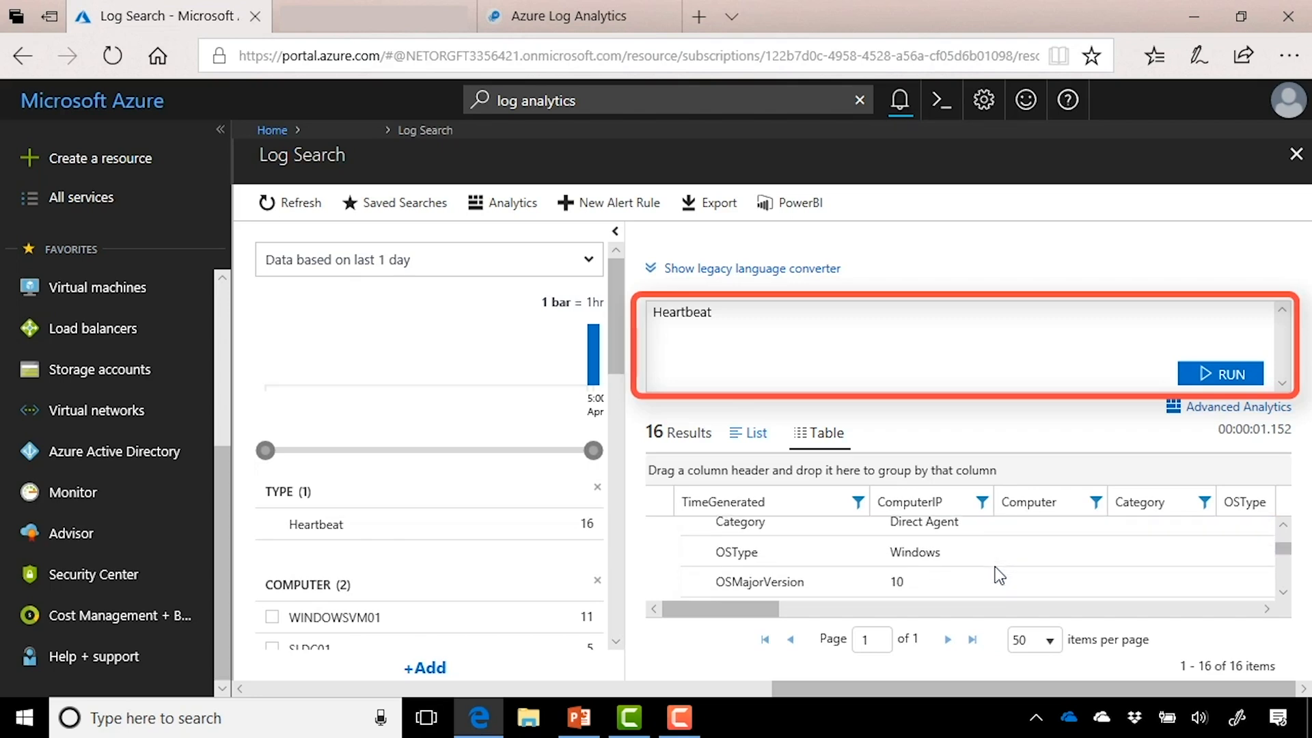
pyautogui.click(757, 435)
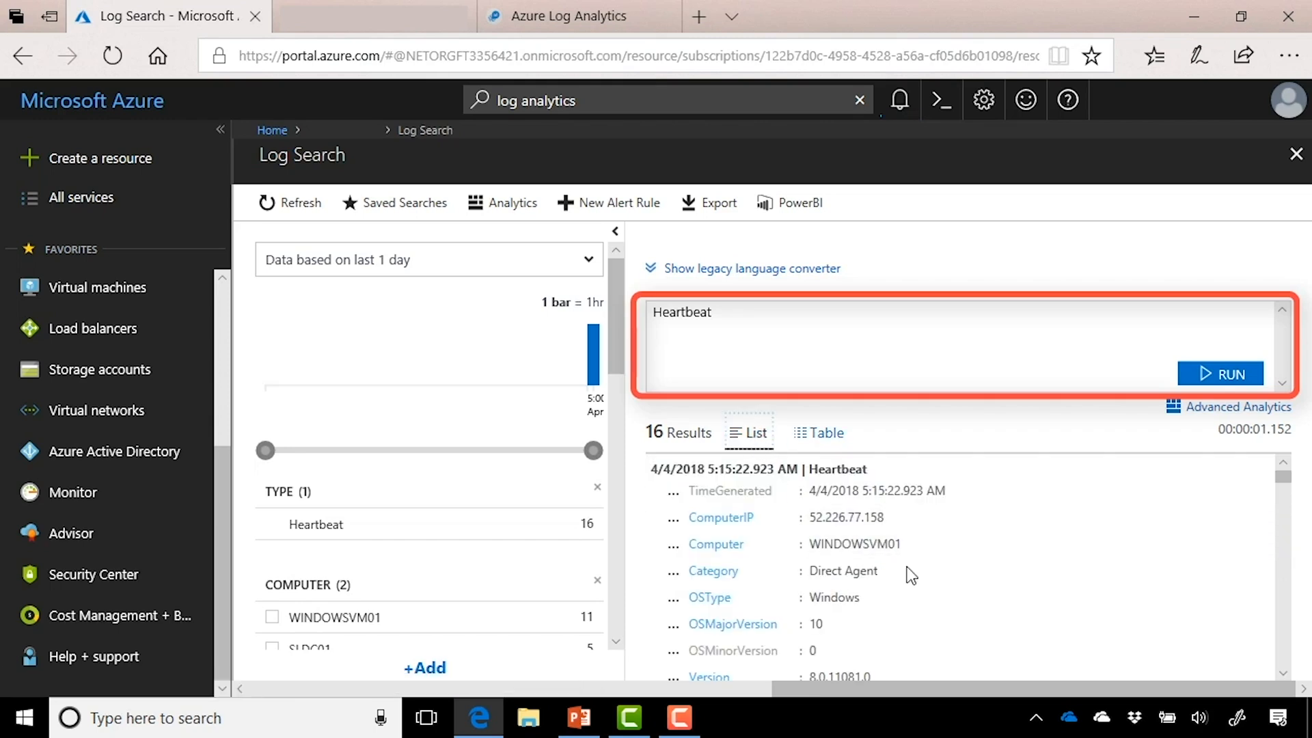
pyautogui.scroll(-2, 973, 574)
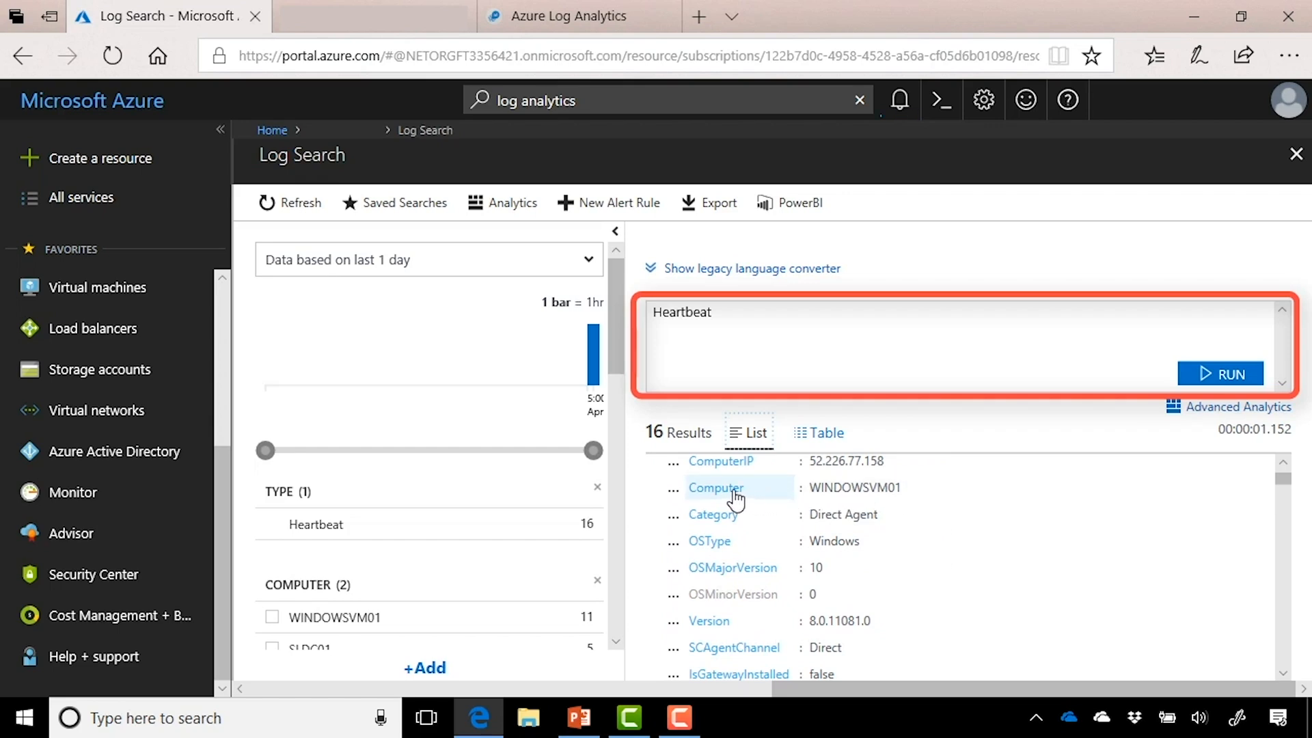
pyautogui.click(873, 494)
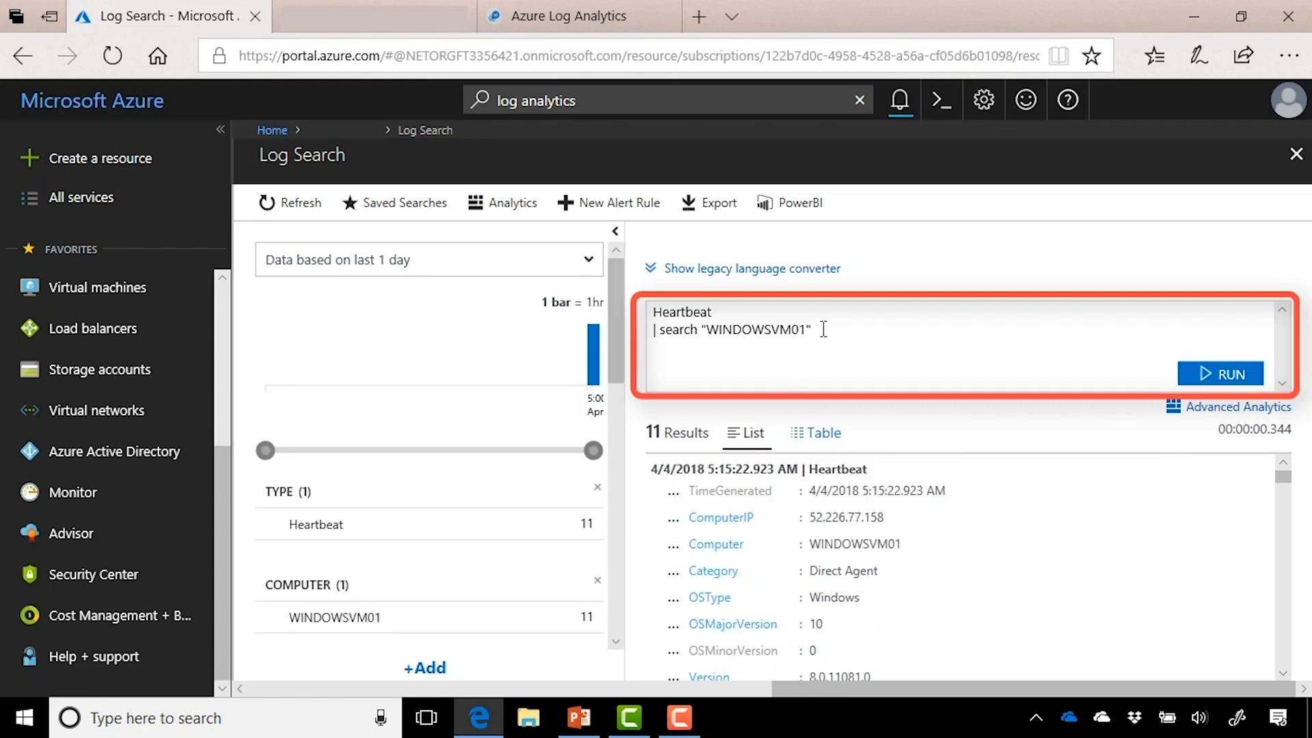
# Step: Replace the search line with where Computer == "WindowsVM01" and run the query
pyautogui.moveTo(823, 329); pyautogui.dragTo(652, 332)
pyautogui.press('BackSpace')
pyautogui.press('BackSpace')
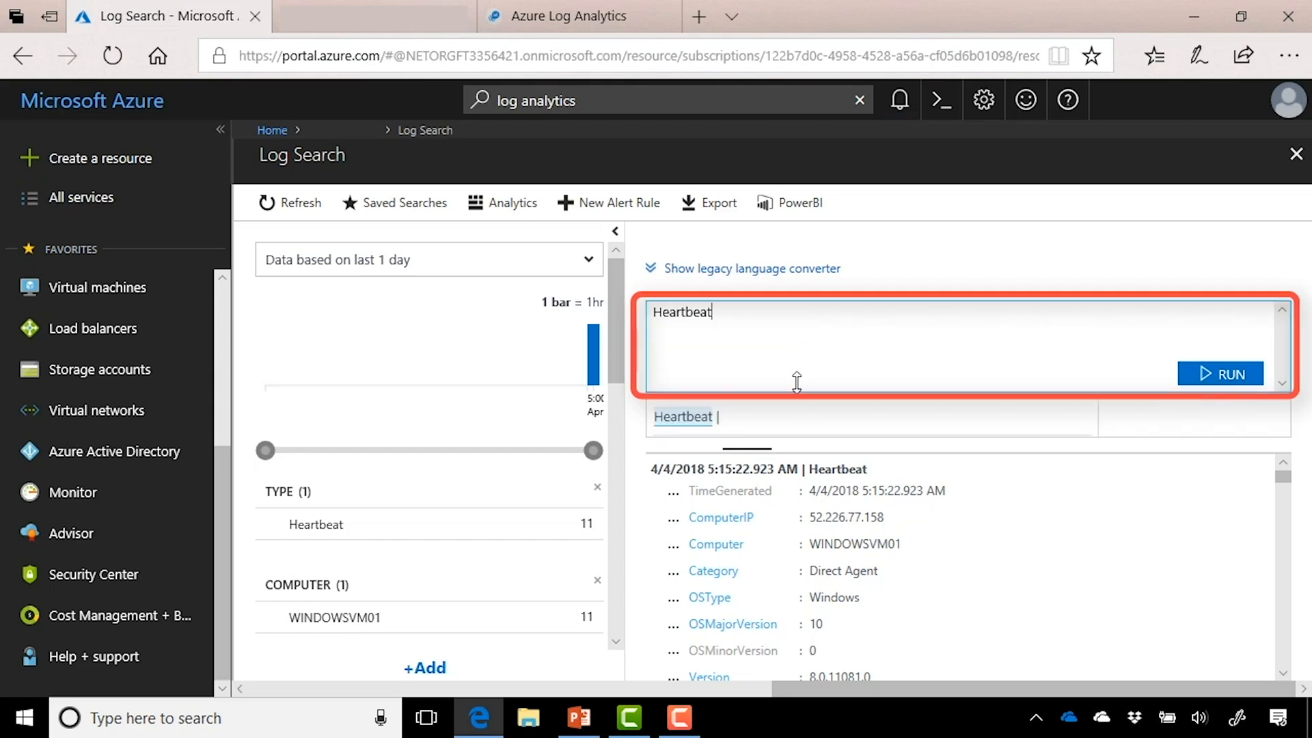
pyautogui.press('Escape')
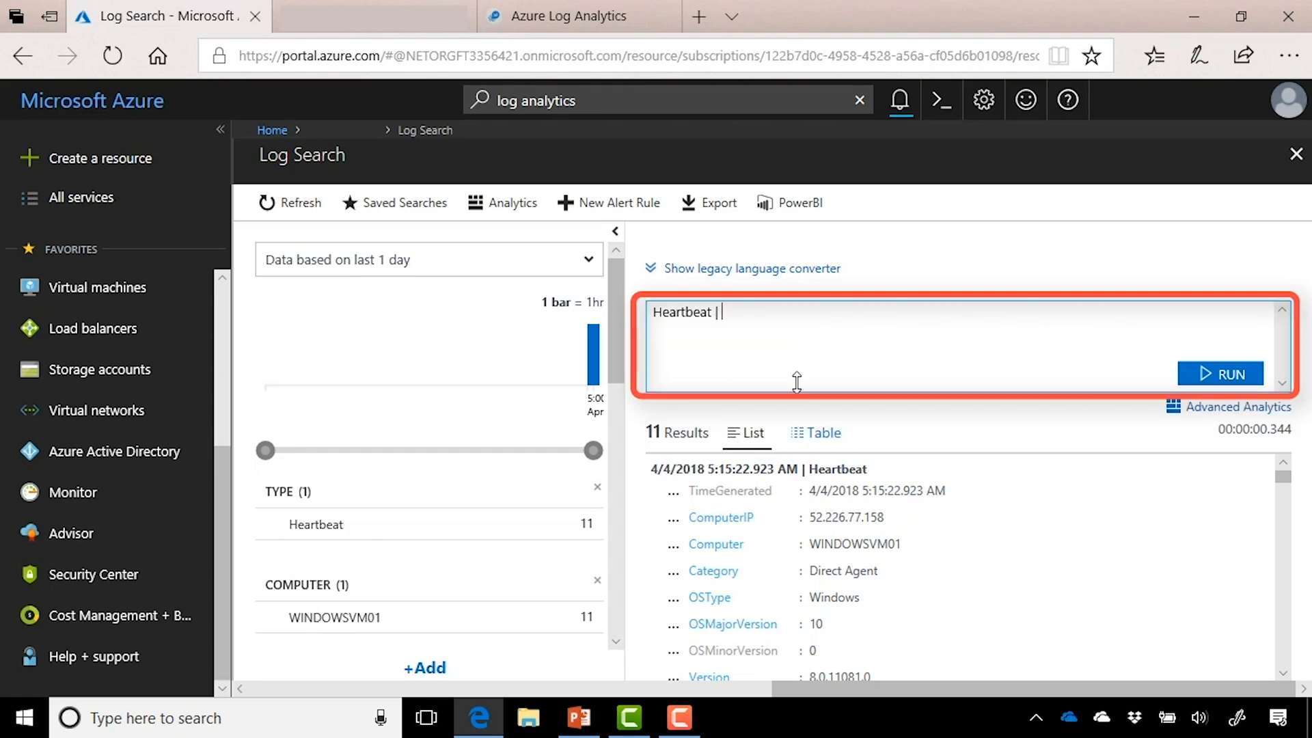
pyautogui.write('where')
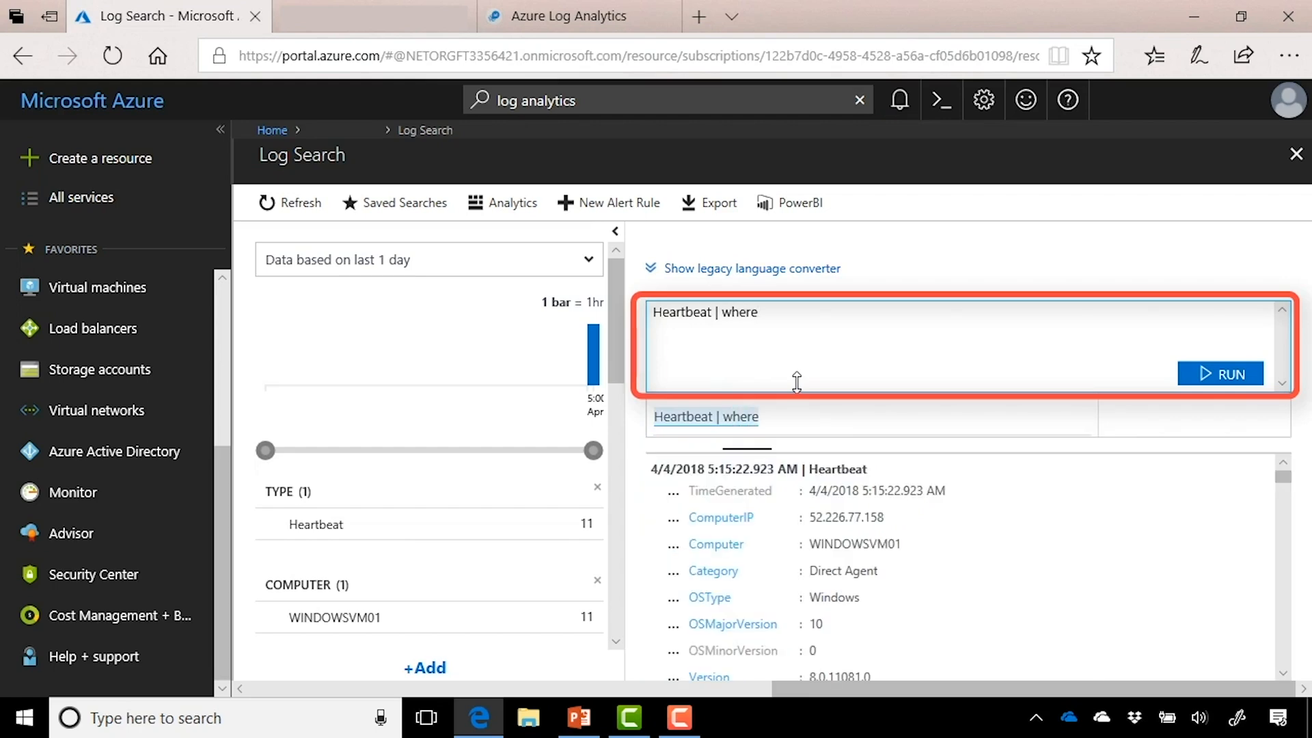
pyautogui.write(' Co')
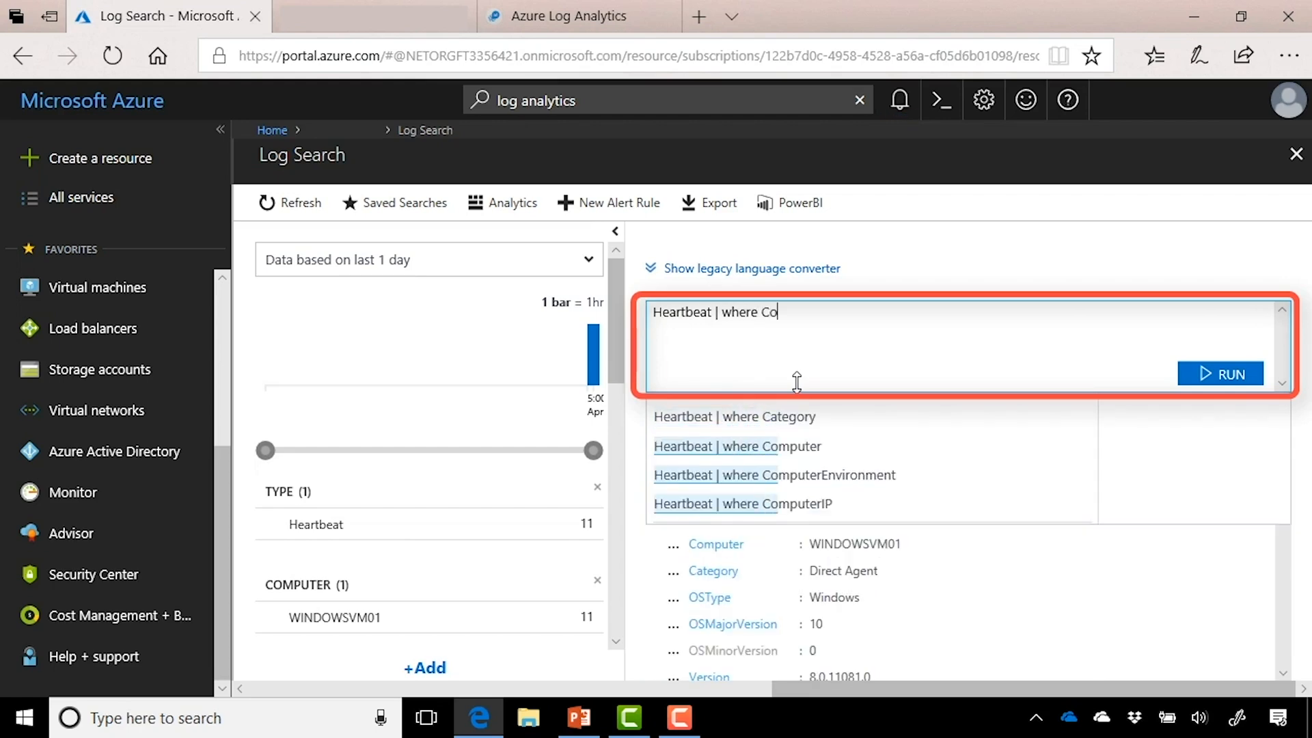
pyautogui.write('mput')
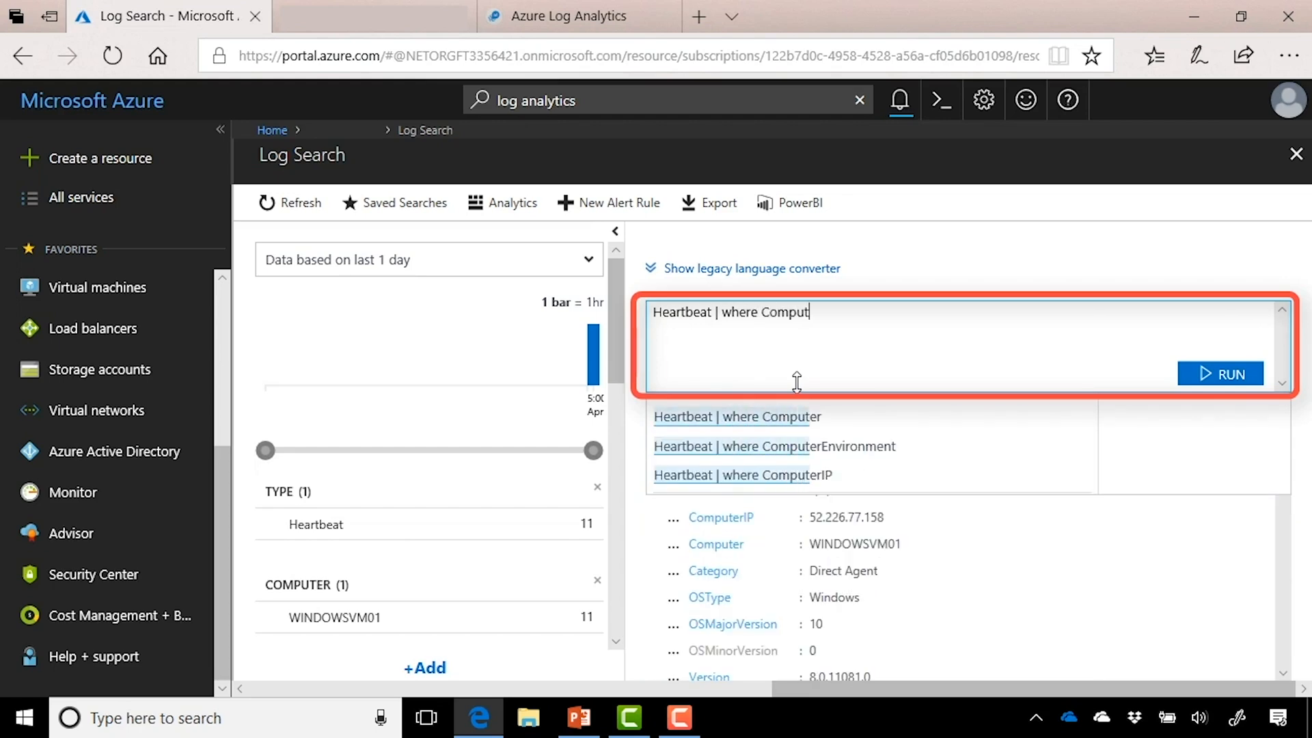
pyautogui.write('er ==')
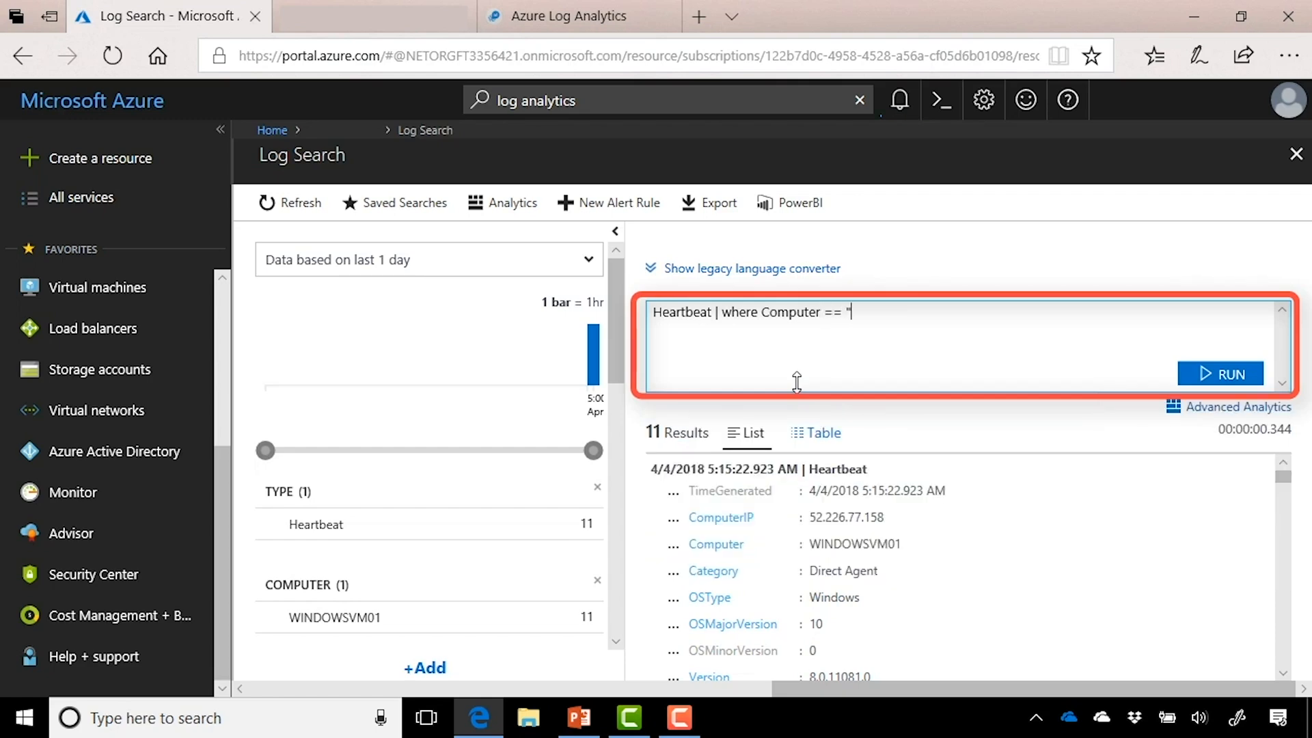
pyautogui.write(' "WindowsVM01"')
pyautogui.click(1207, 374)
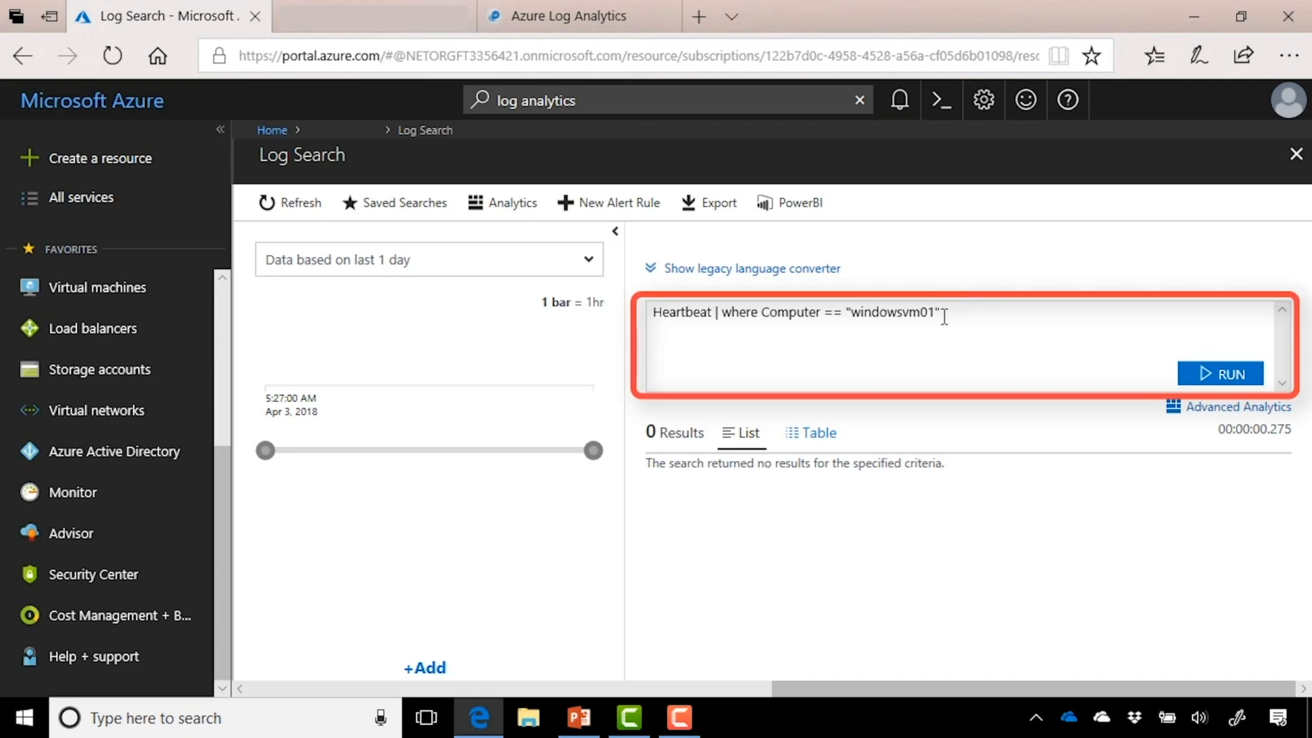
# Step: Correct the computer name to uppercase WINDOWSVM01 and rerun the query
pyautogui.click(941, 315)
pyautogui.moveTo(935, 313); pyautogui.dragTo(851, 312)
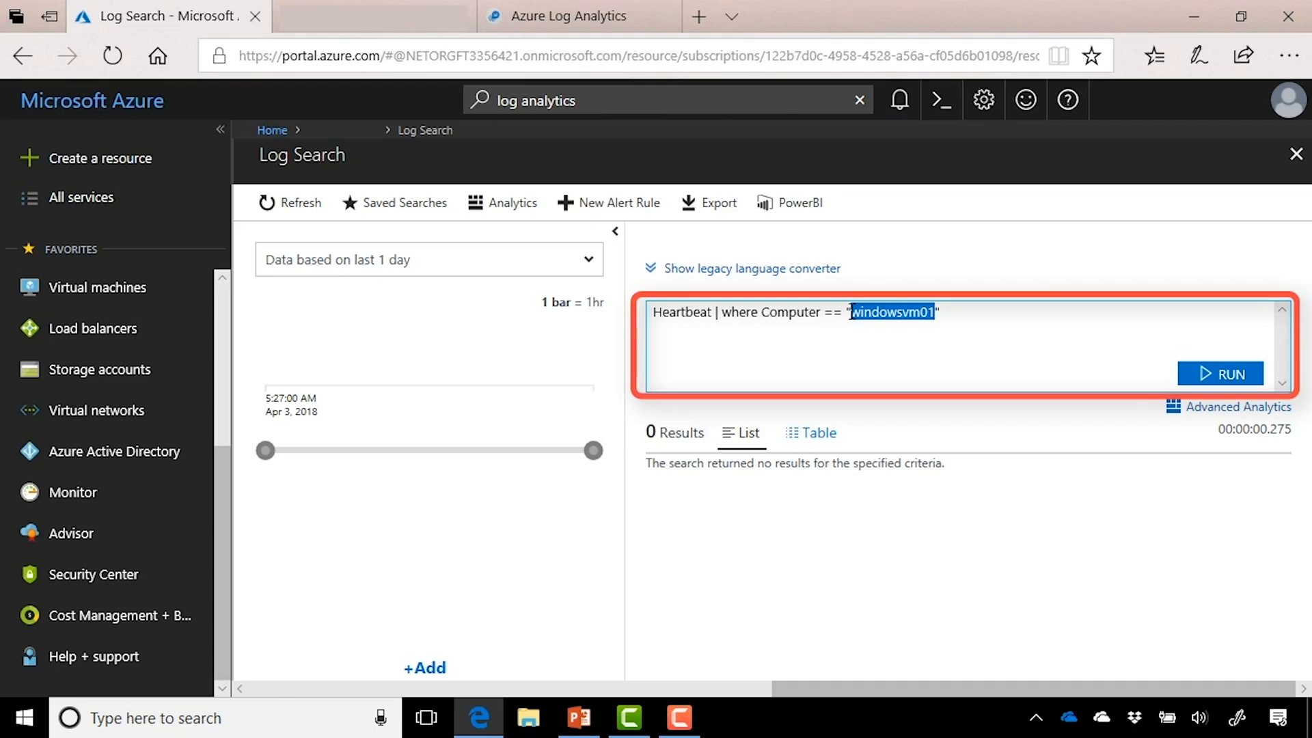
pyautogui.write('WINDOWSVM01')
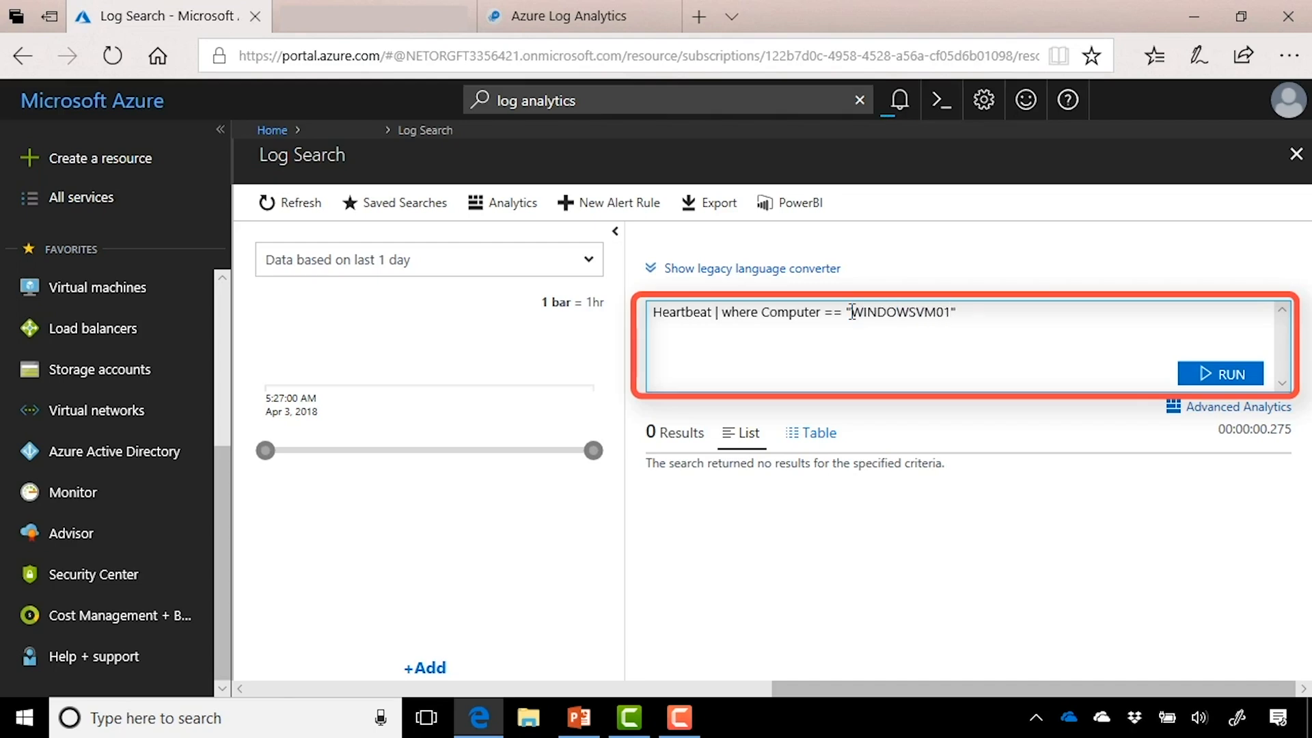
pyautogui.click(1201, 374)
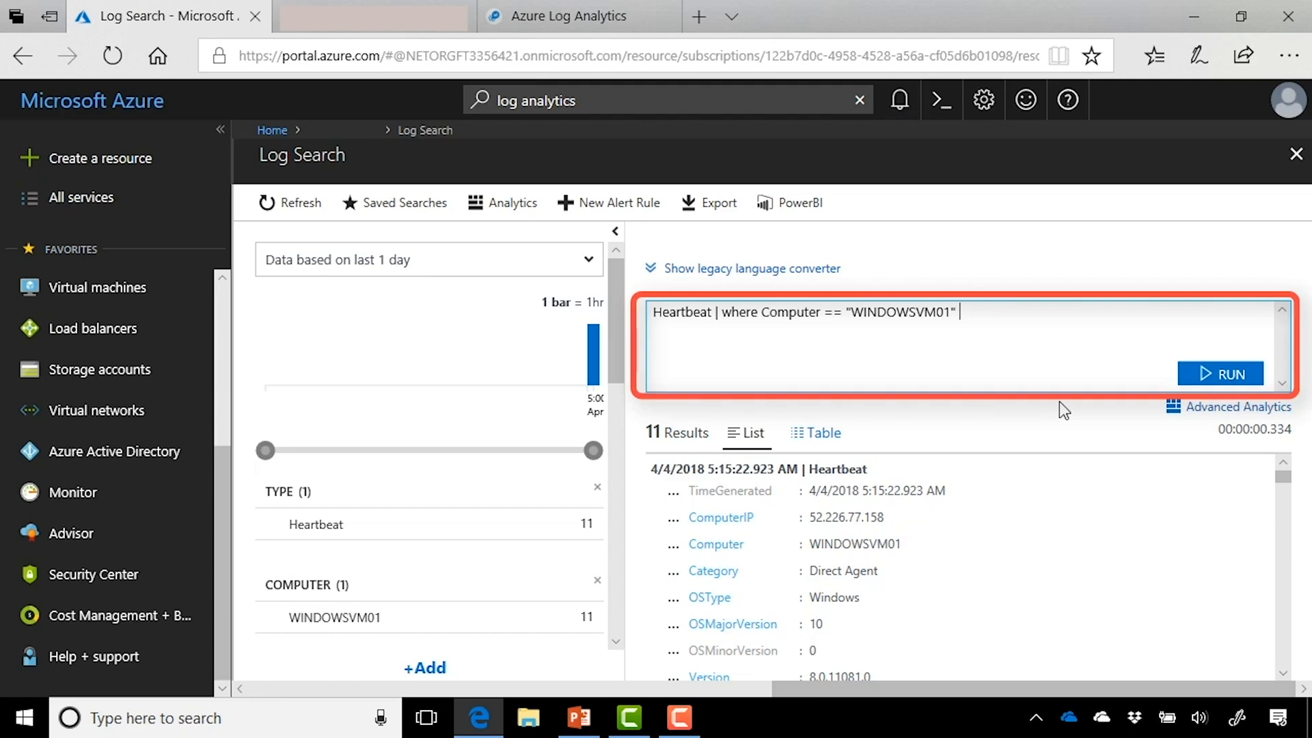
# Step: Append | where TimeGenerated > ago(1d) to the query and run it
pyautogui.write('| where ')
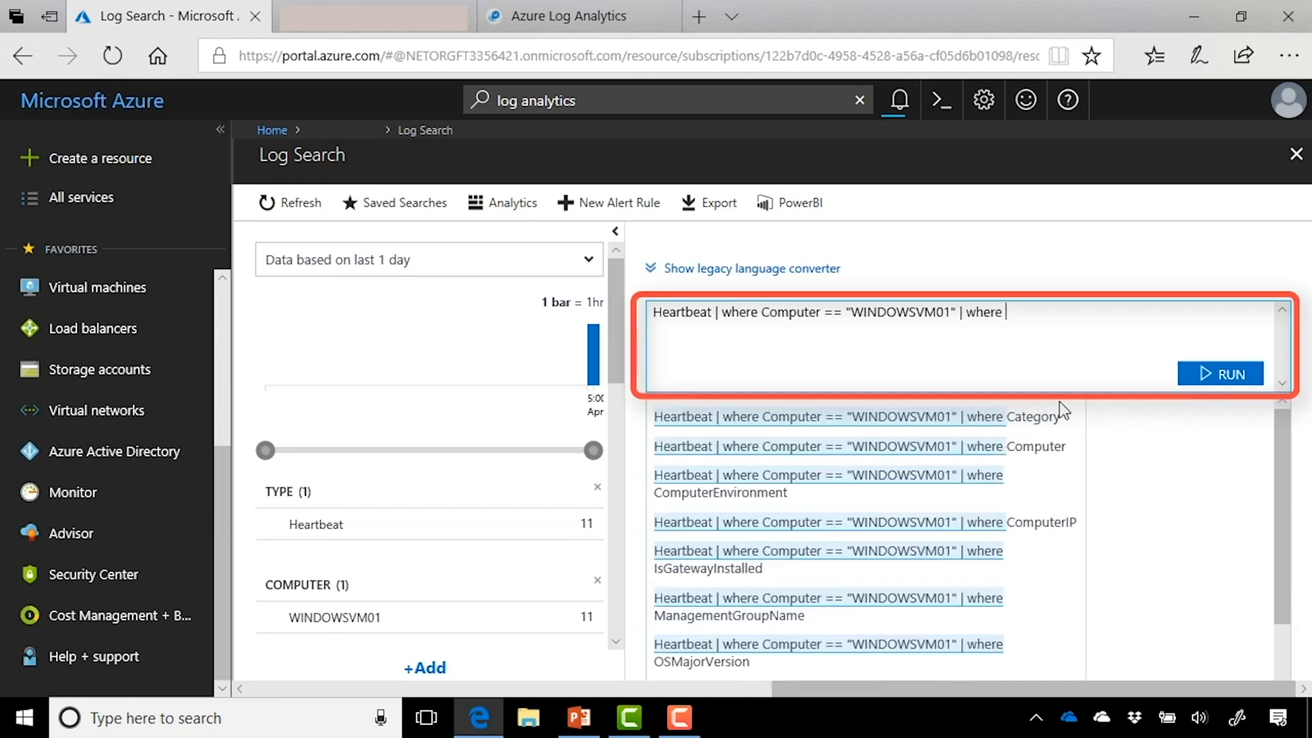
pyautogui.write('Tim')
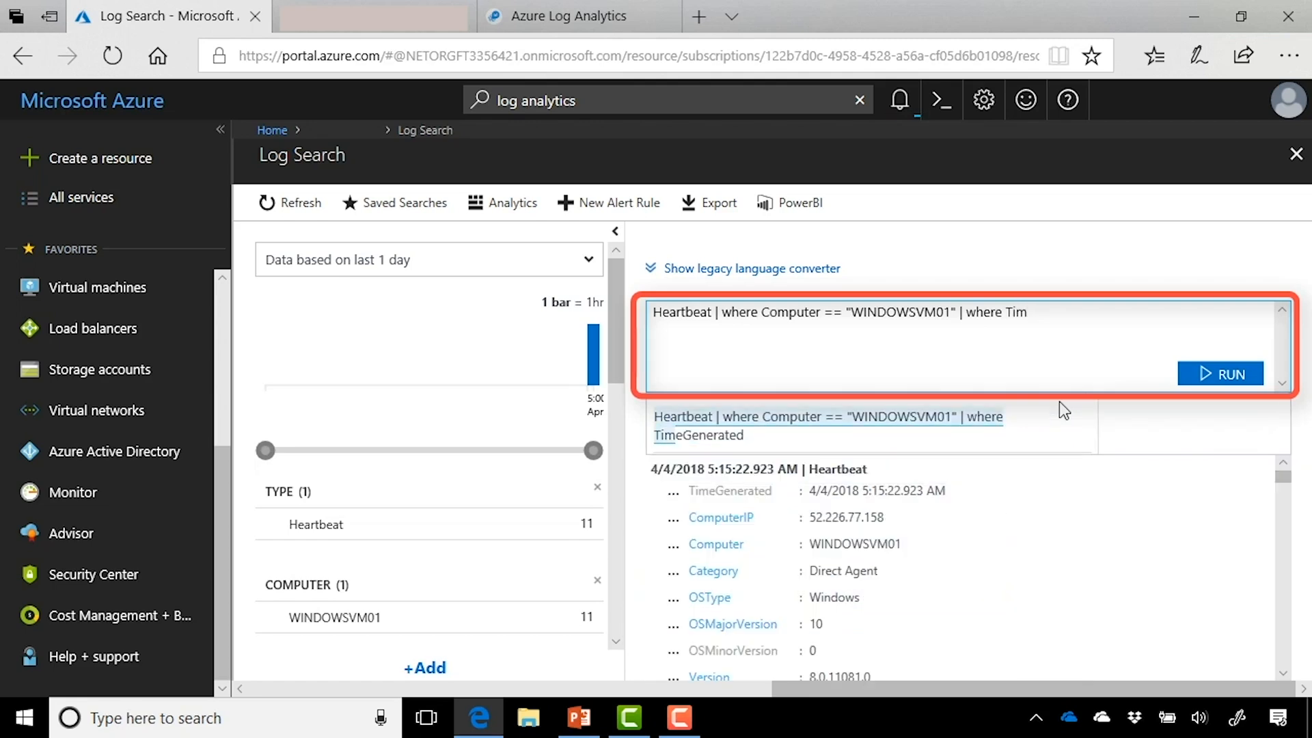
pyautogui.write('e')
pyautogui.click(987, 427)
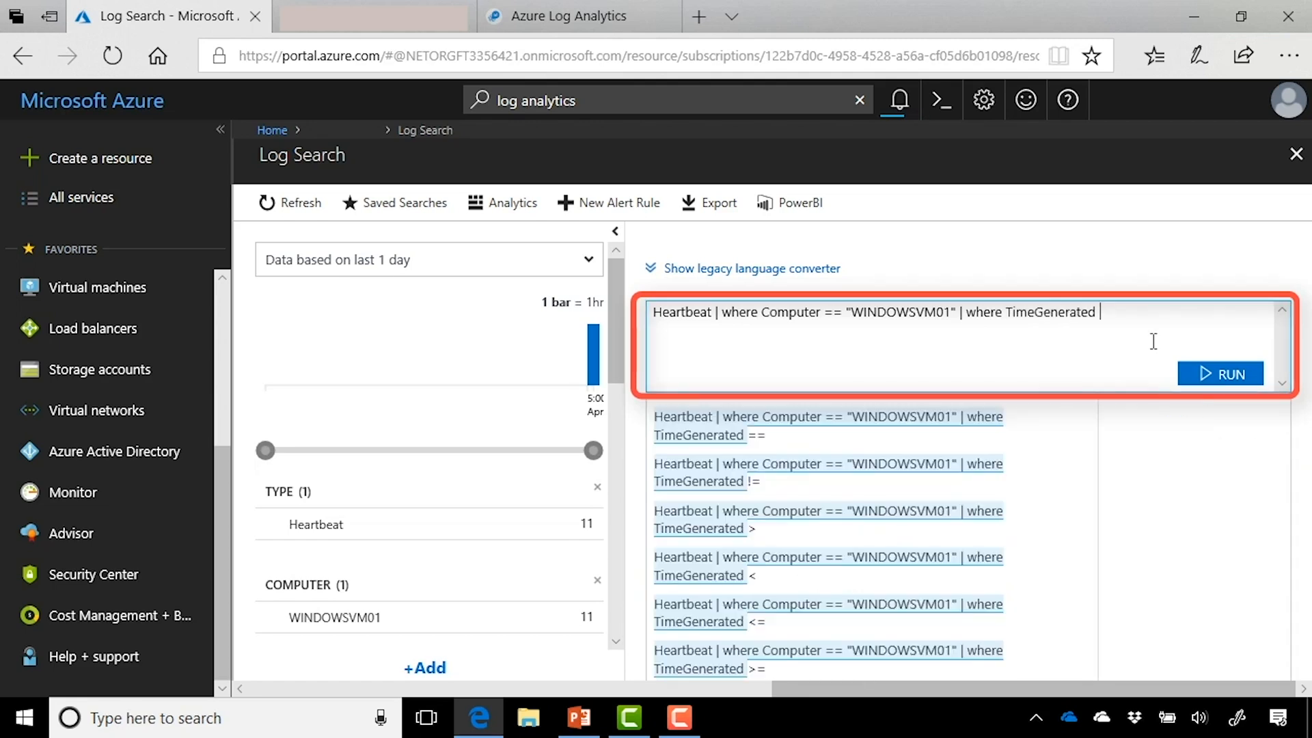
pyautogui.write('> a')
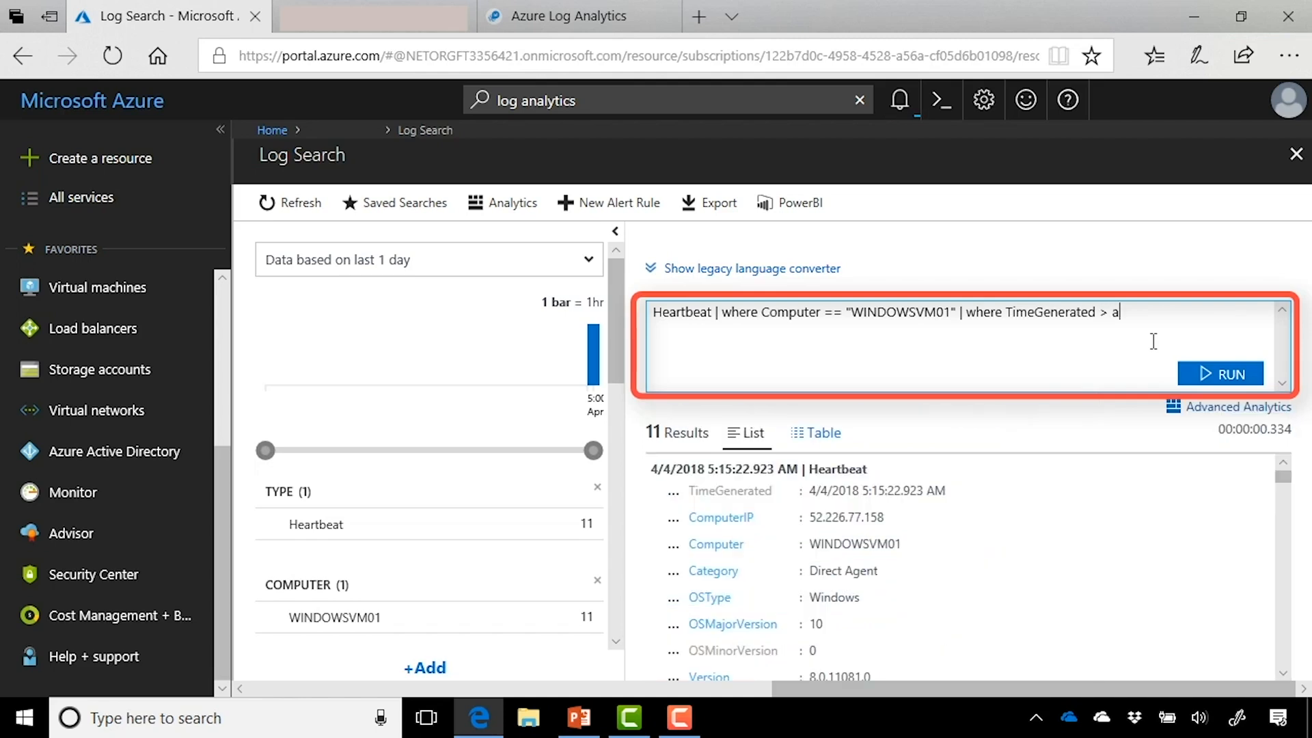
pyautogui.write('go(1d')
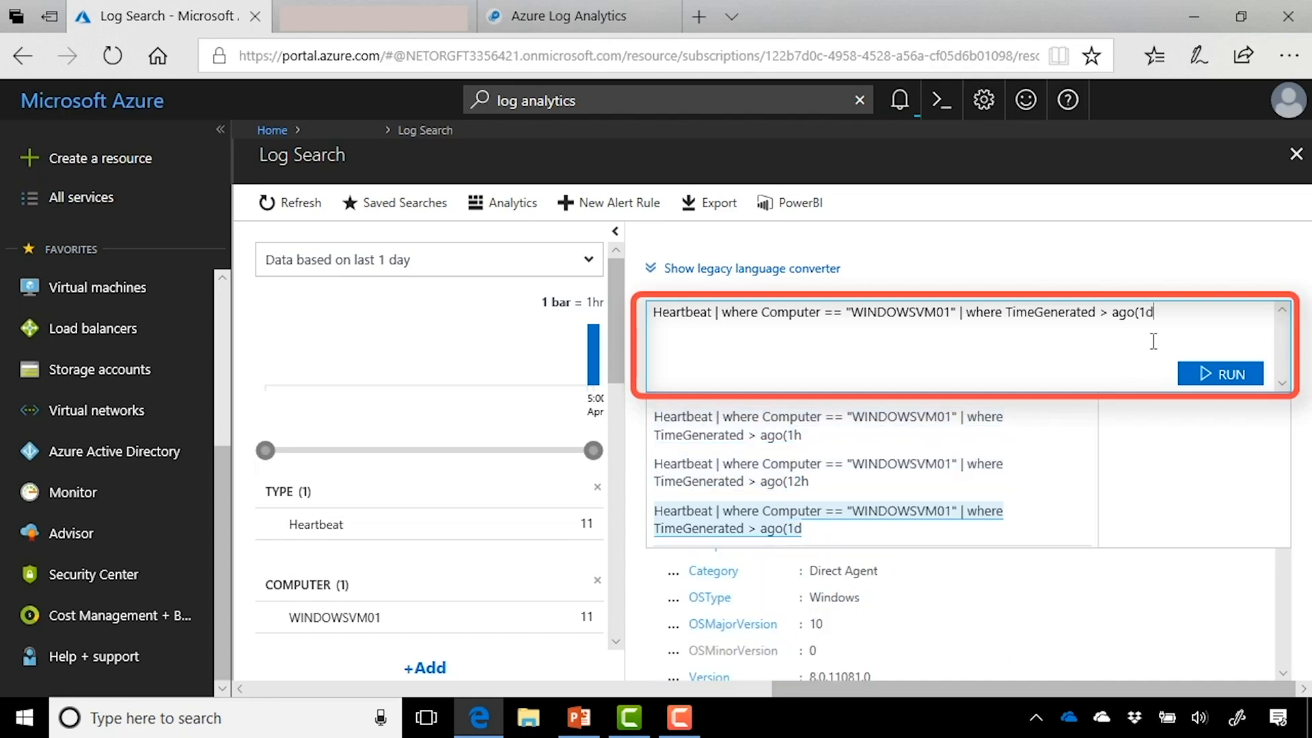
pyautogui.write(')')
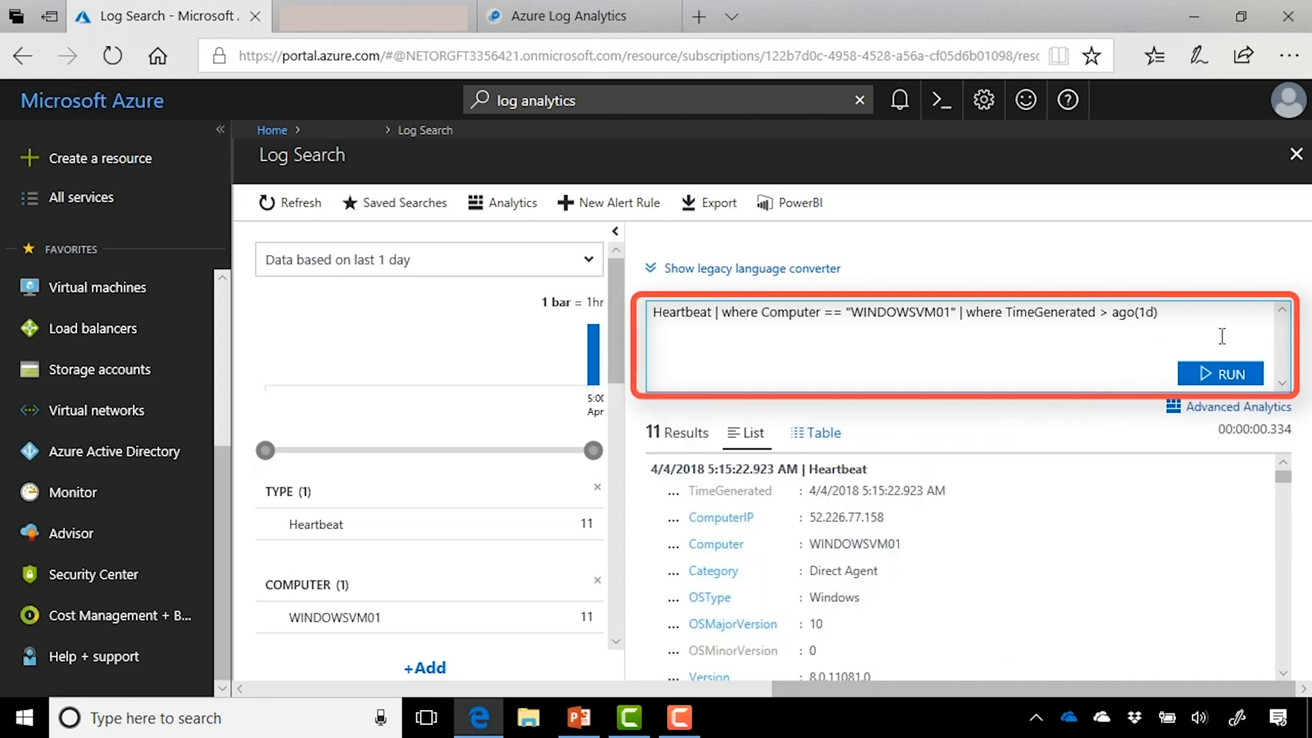
pyautogui.click(1217, 374)
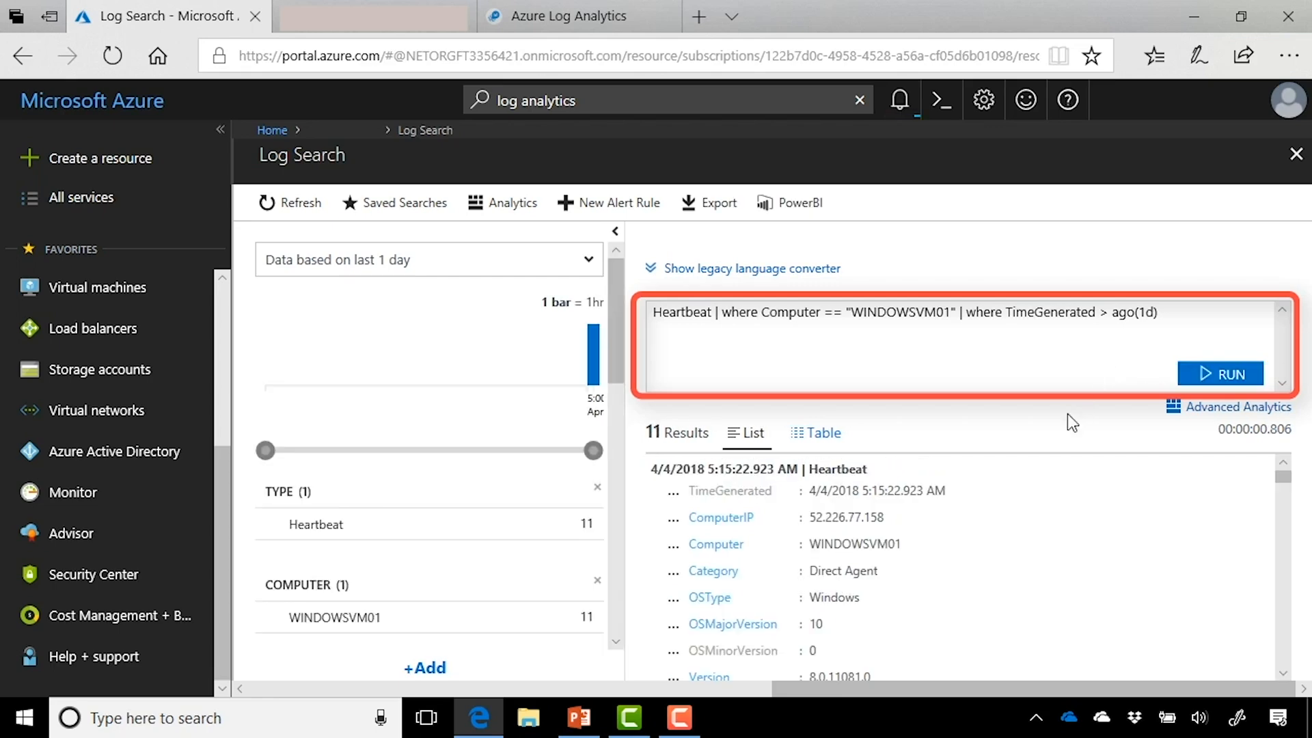
# Step: Change the time window from 1d to 1m, then to 1h, and rerun the query
pyautogui.click(1154, 312)
pyautogui.write('m')
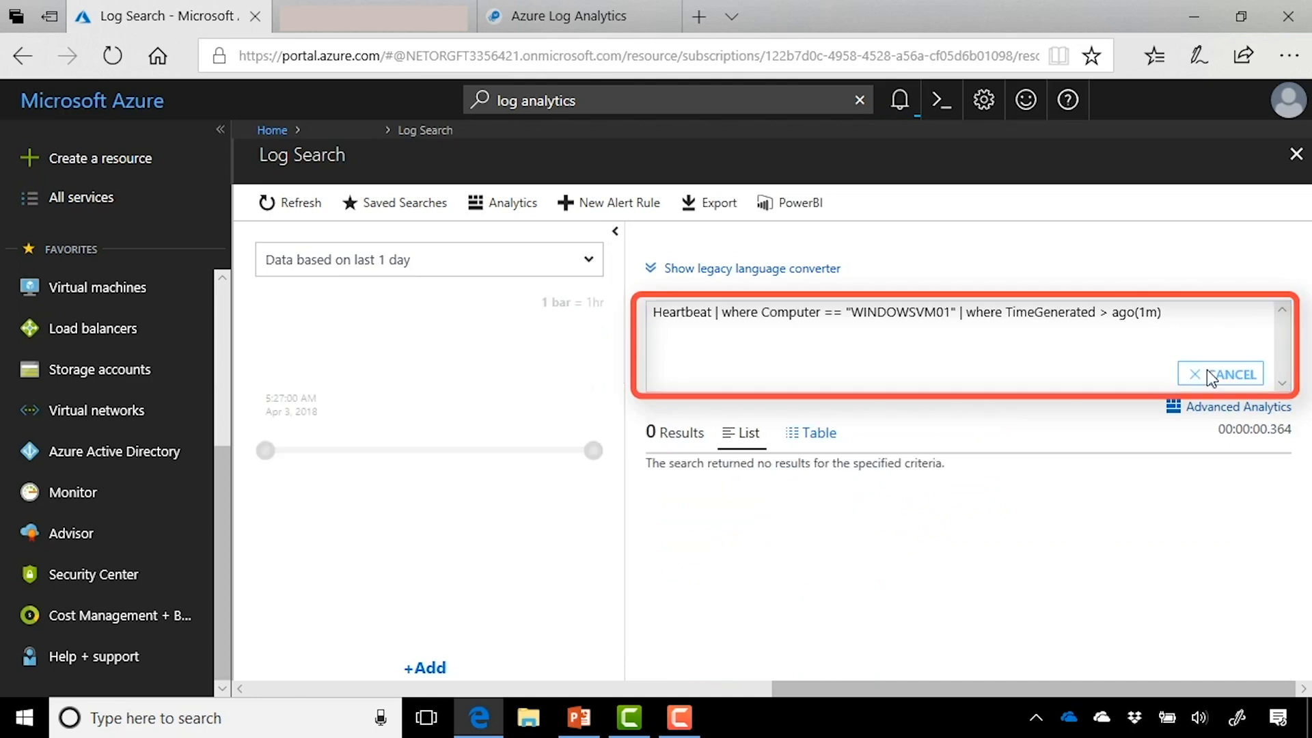
pyautogui.click(1159, 316)
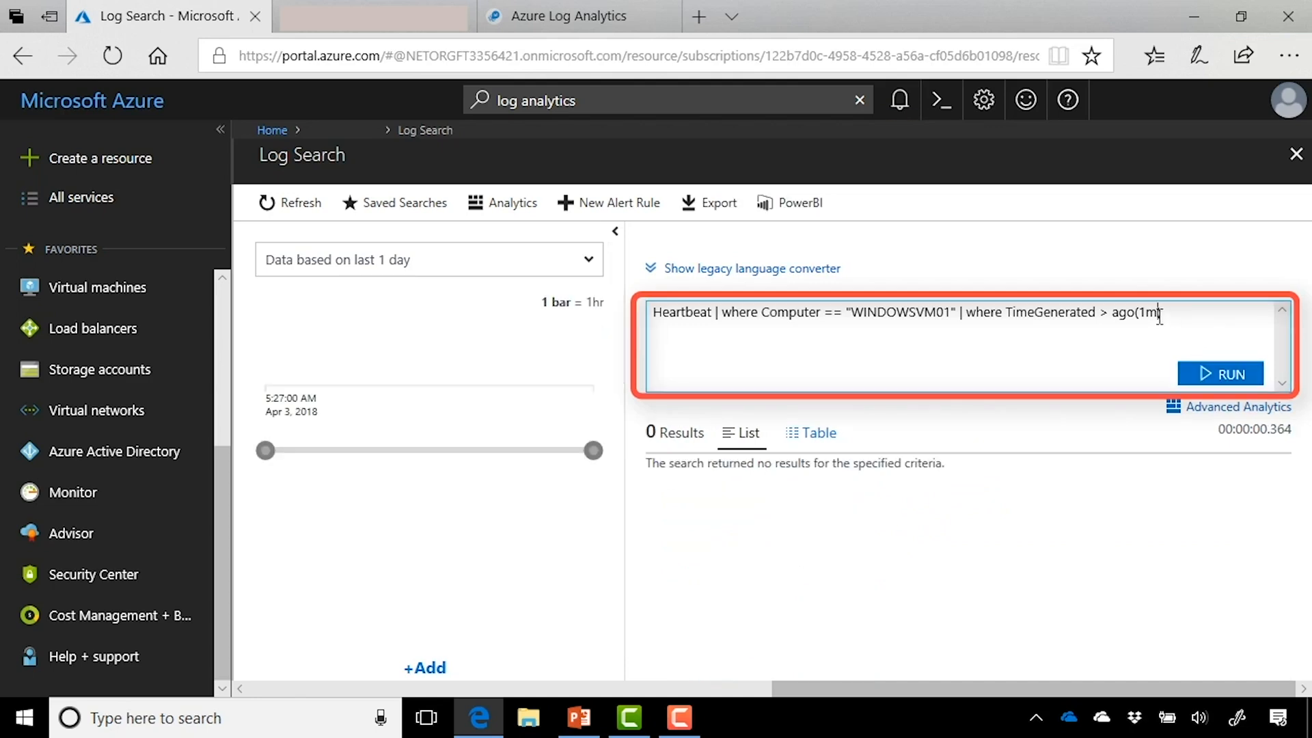
pyautogui.press('BackSpace')
pyautogui.write('h')
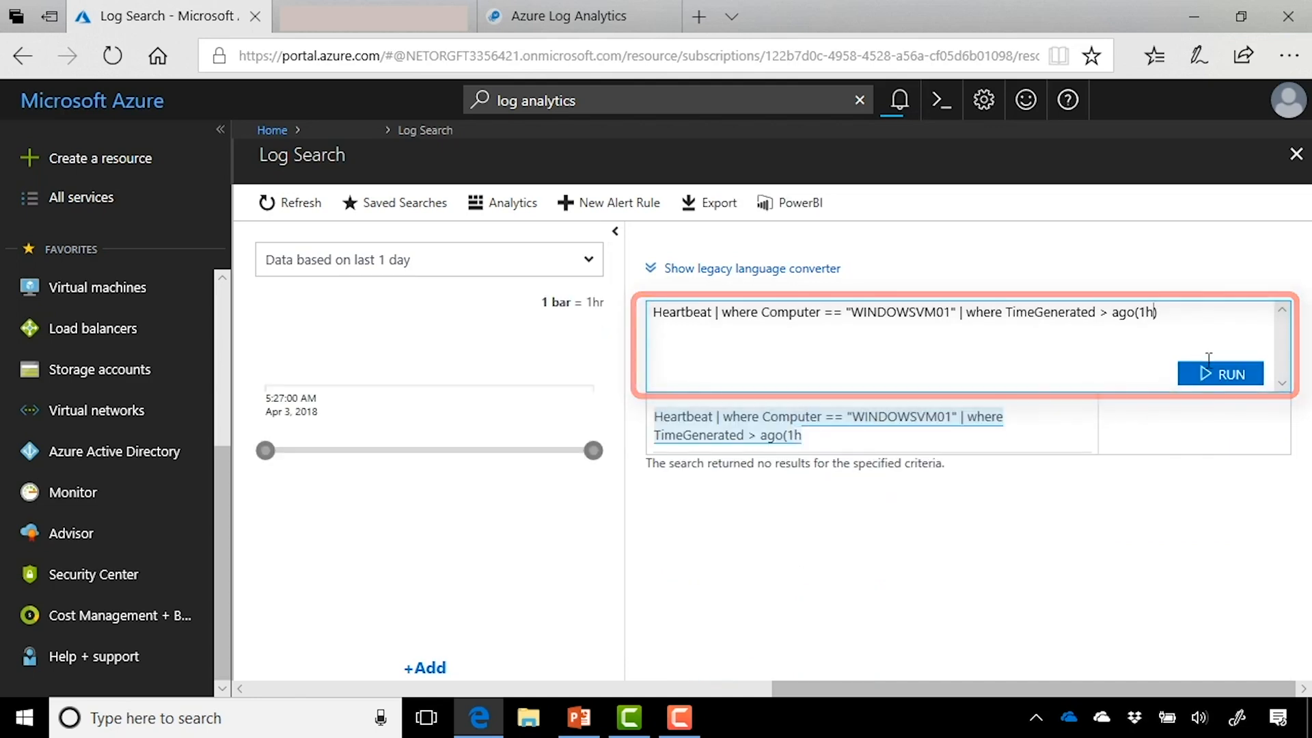
pyautogui.click(1208, 373)
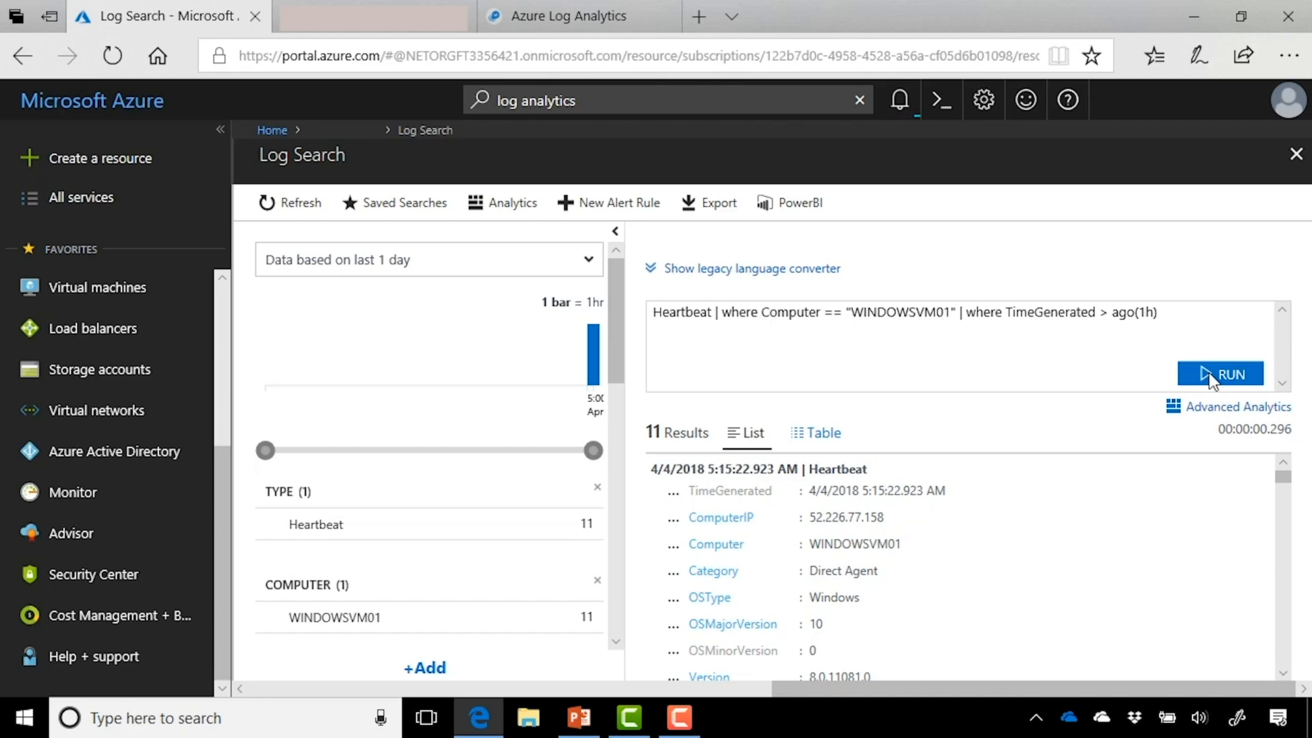
pyautogui.tripleClick(1209, 322)
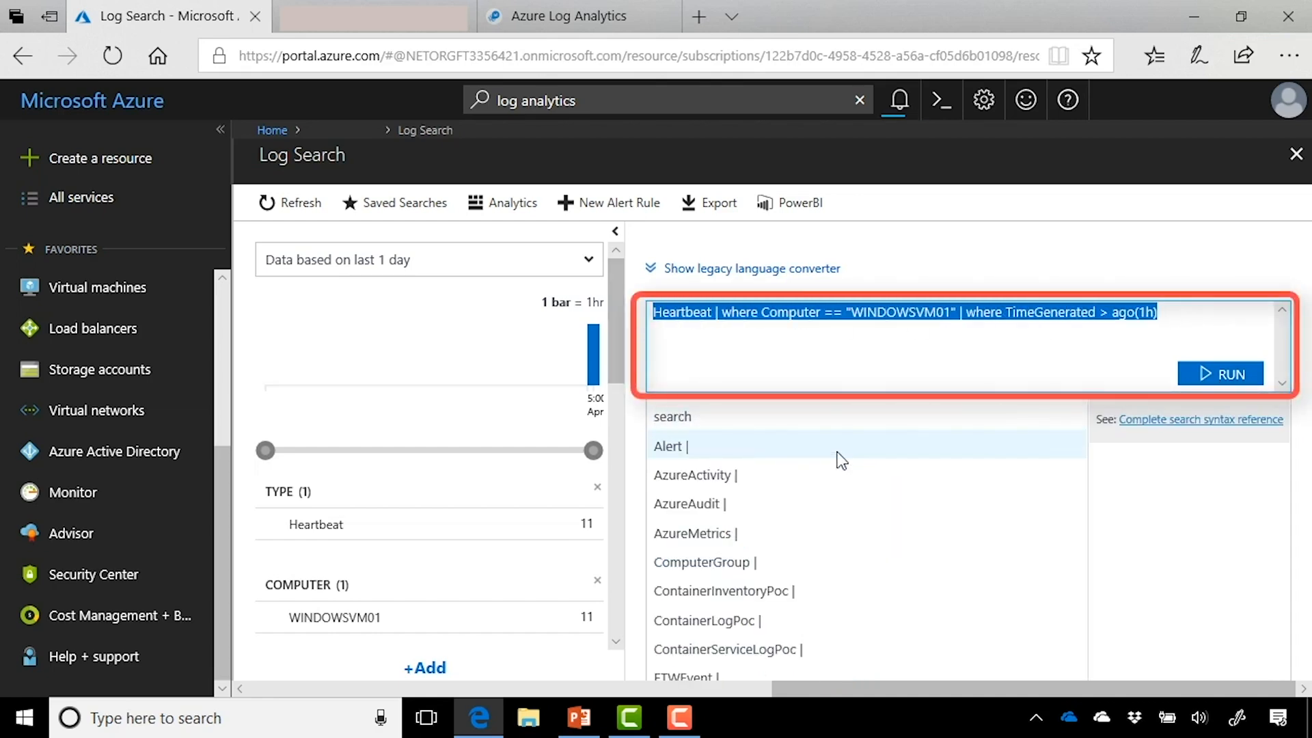
pyautogui.write('Event')
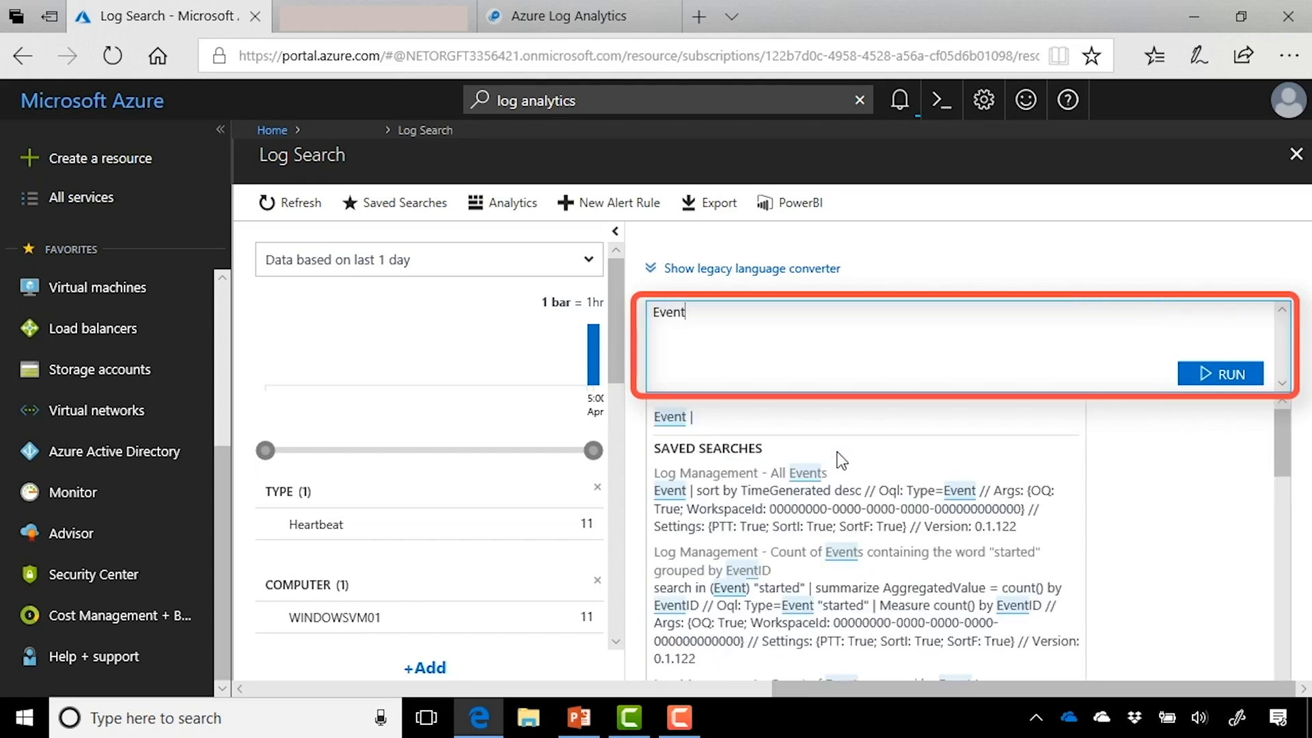
pyautogui.click(1204, 379)
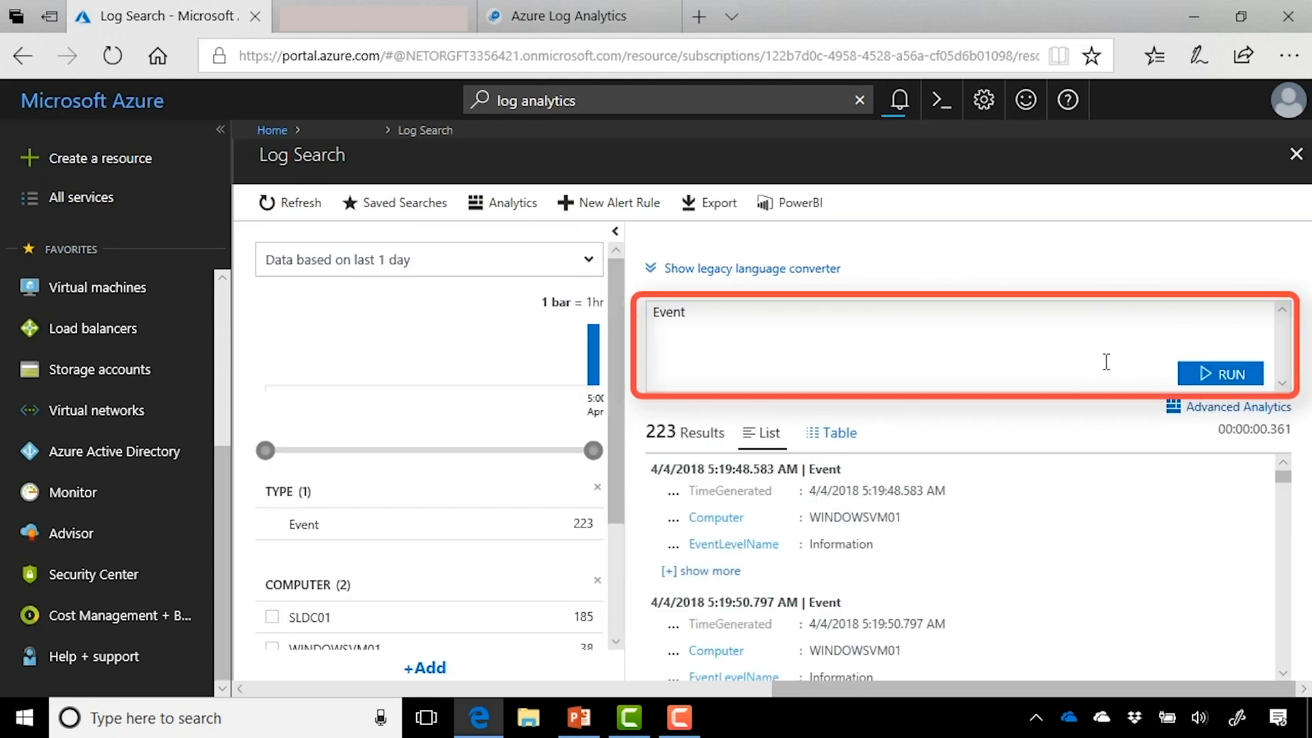
pyautogui.click(703, 571)
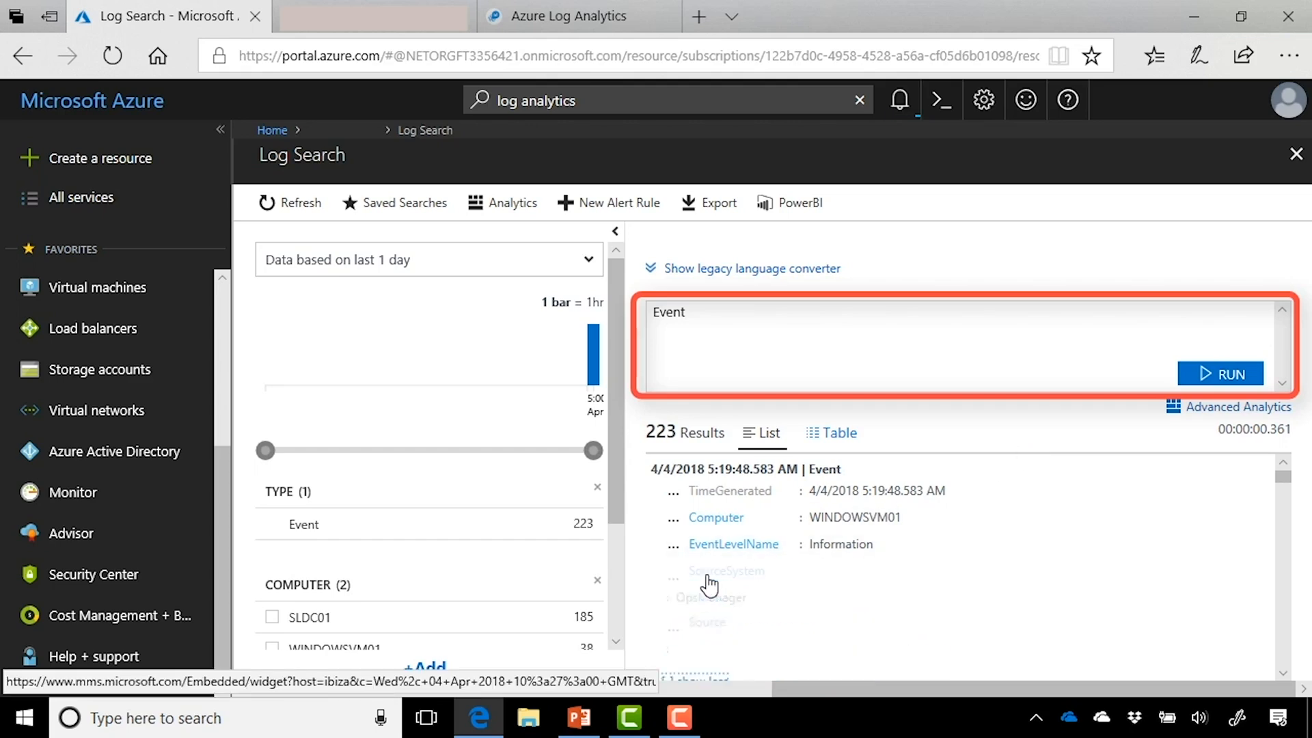
pyautogui.scroll(-1, 990, 586)
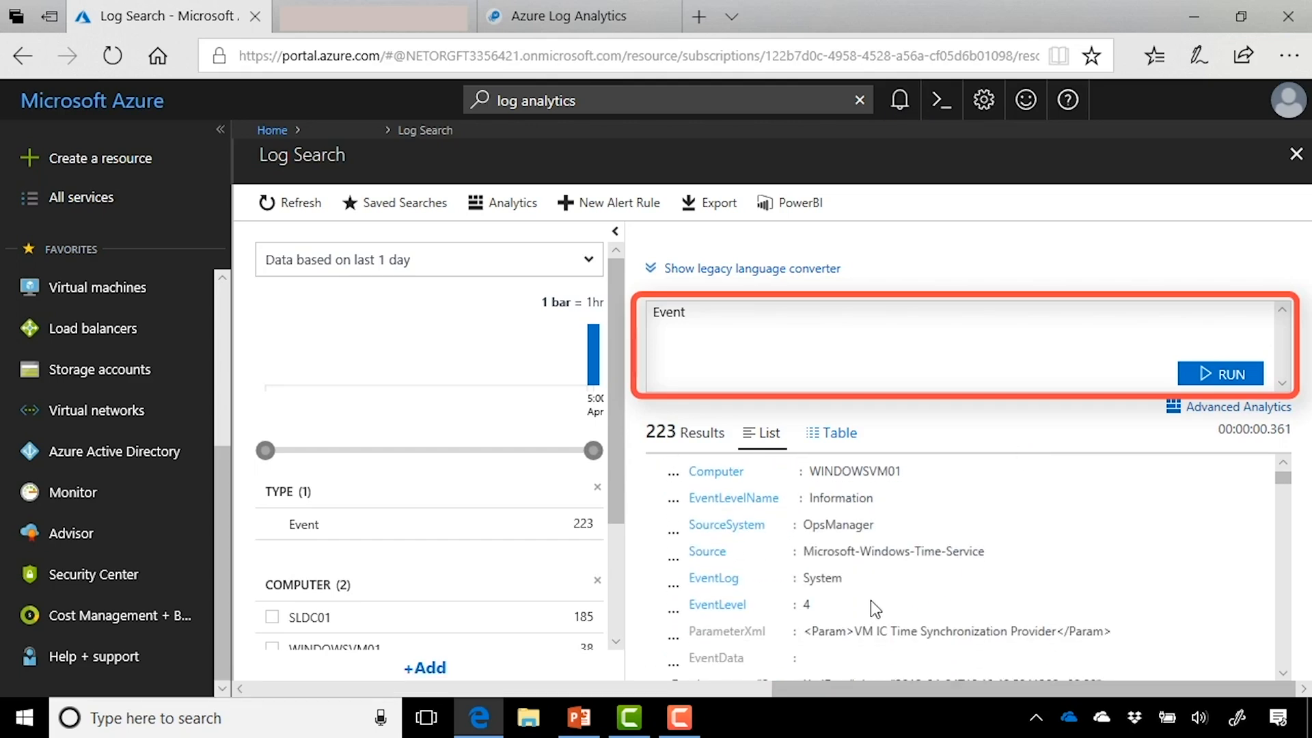
pyautogui.scroll(-5, 977, 604)
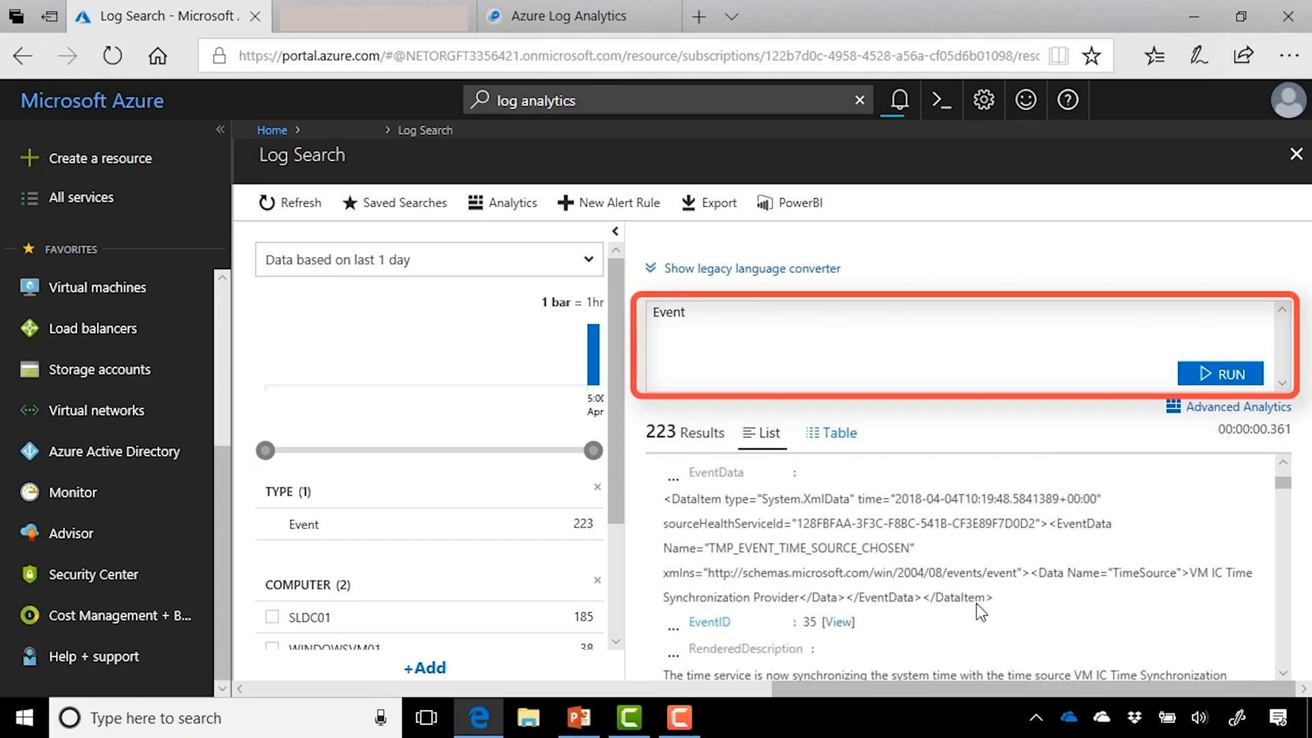
pyautogui.scroll(-1, 915, 605)
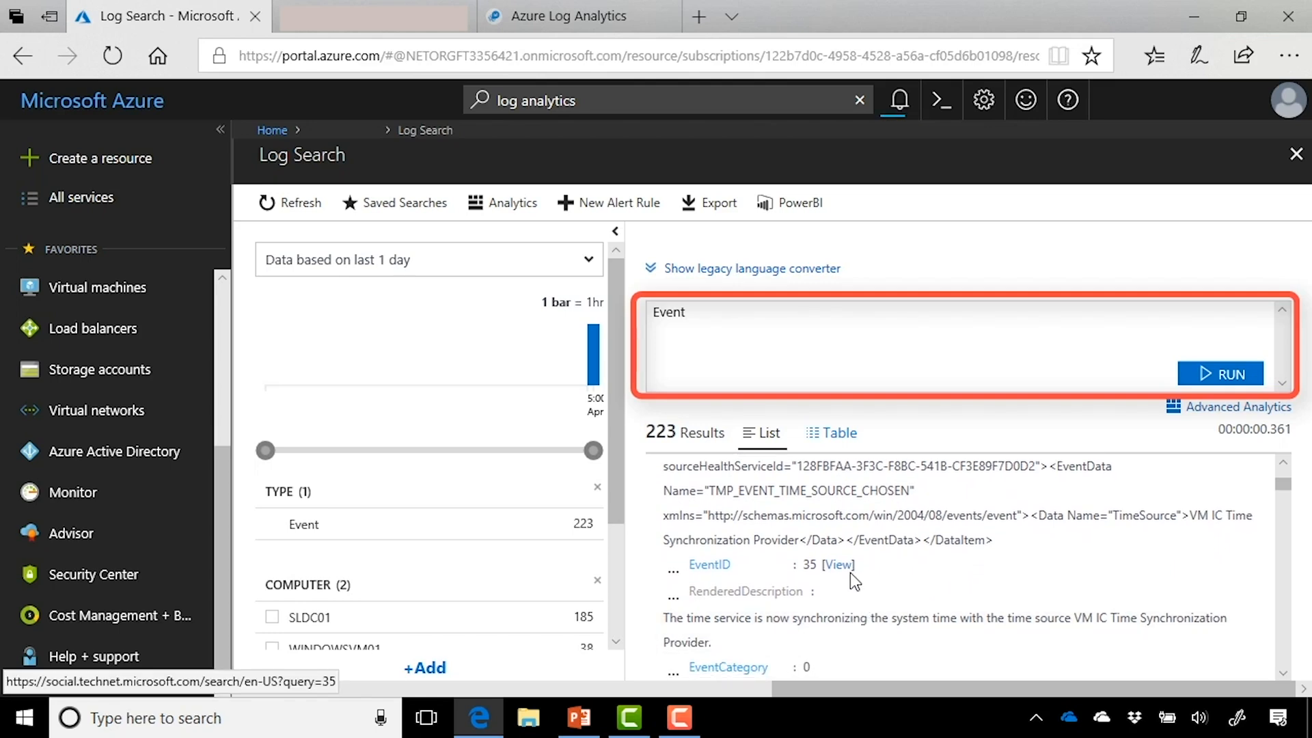
pyautogui.click(868, 341)
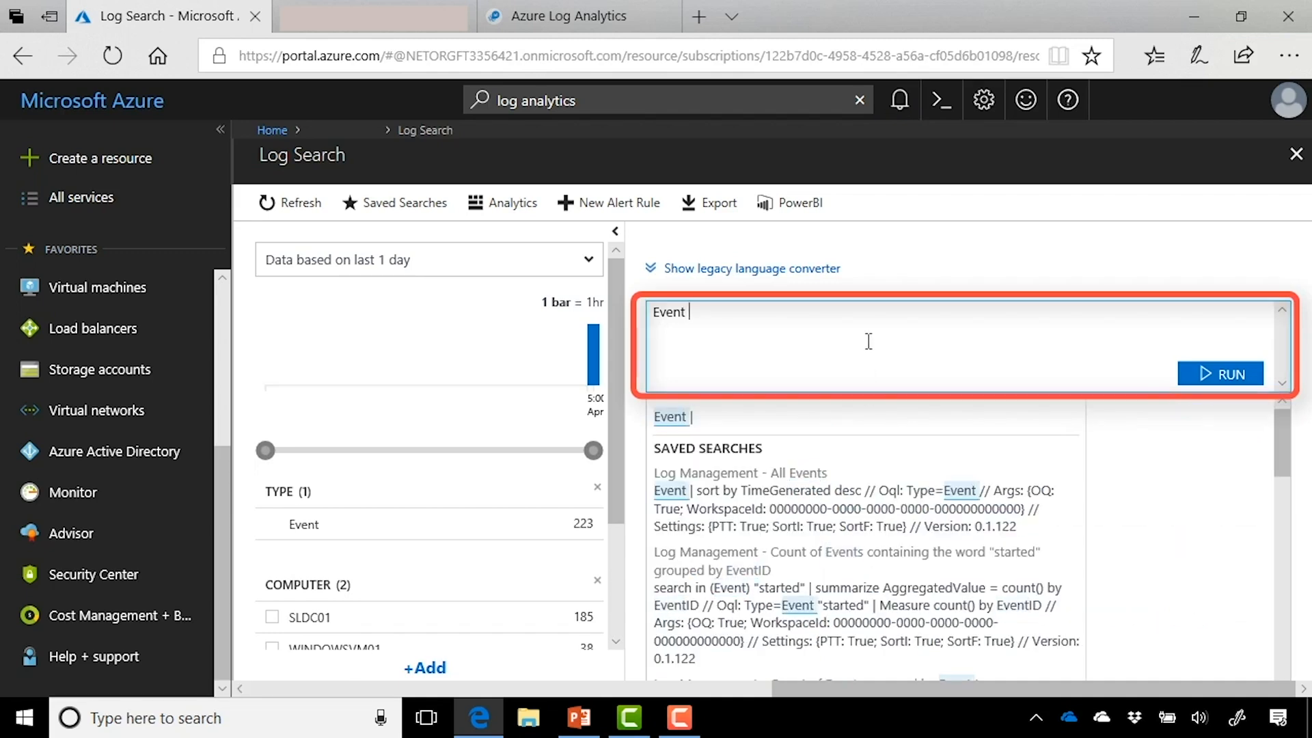
# Step: Append | where EventID == "7036" to the Event query, run it, and review the first result's fields
pyautogui.write('|')
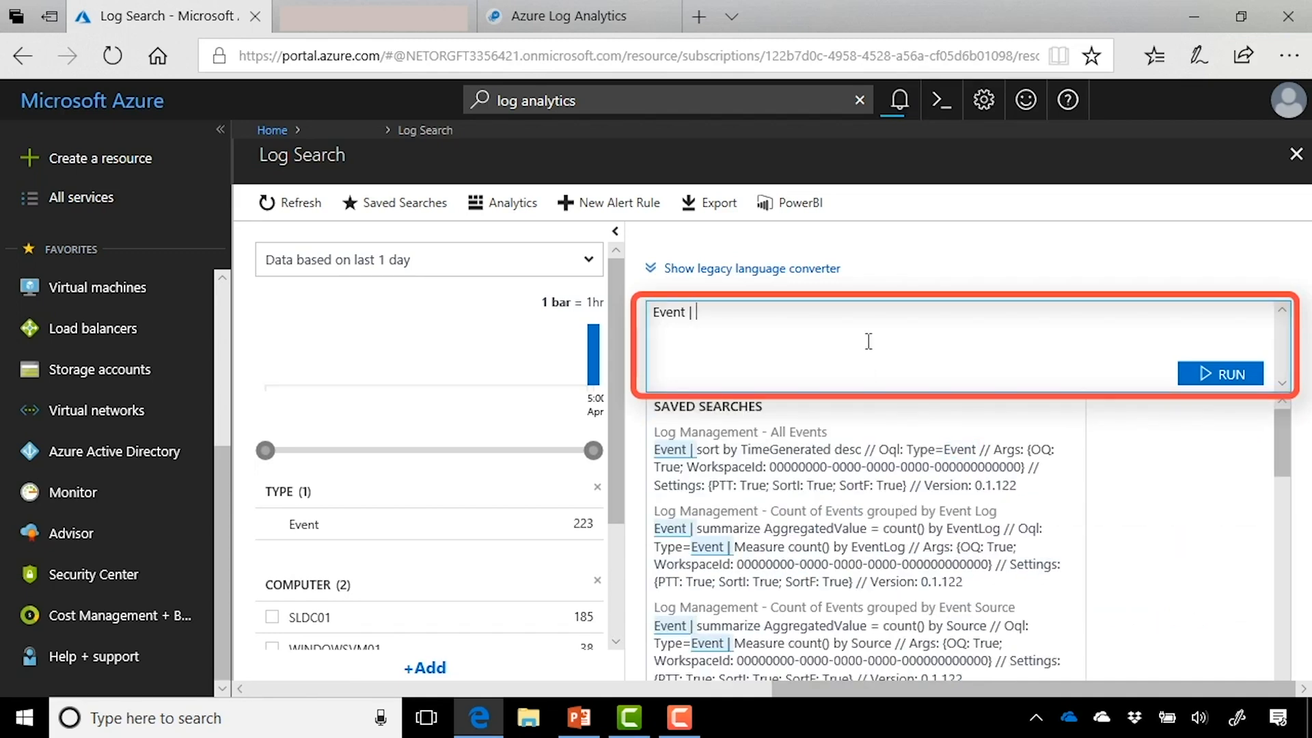
pyautogui.write(' where')
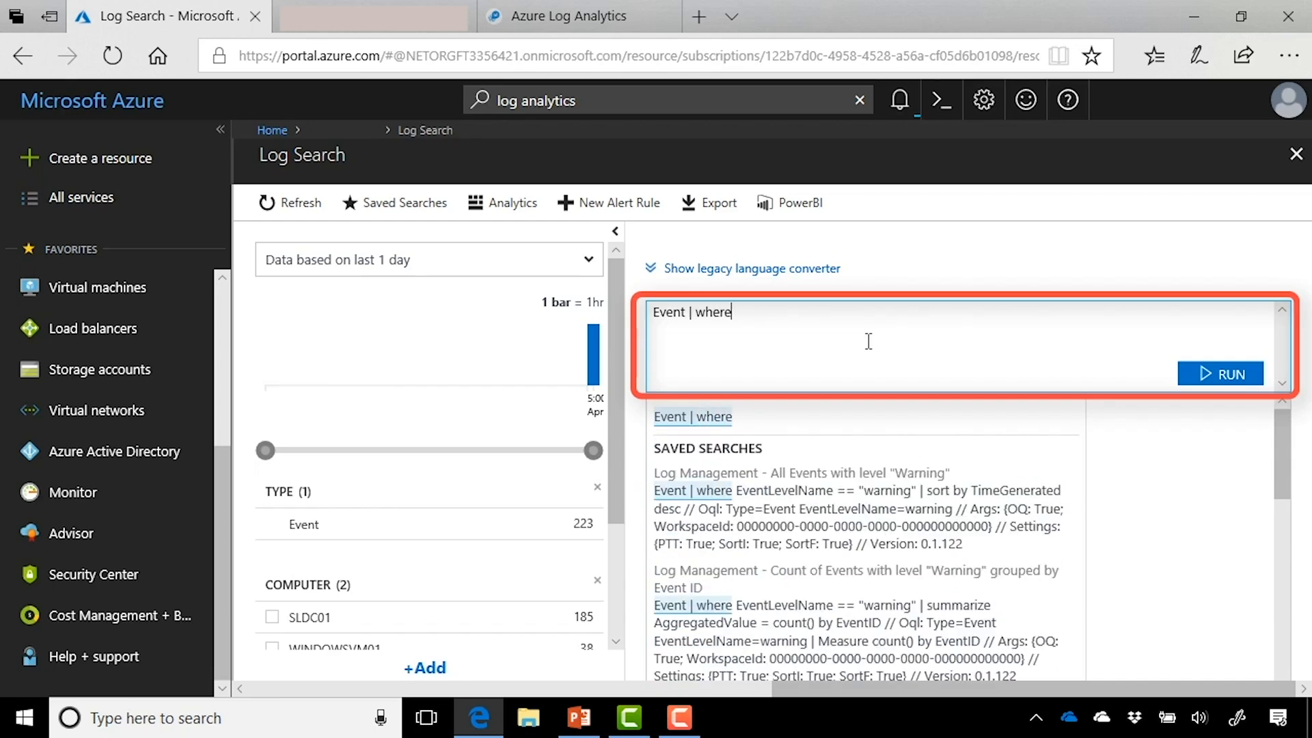
pyautogui.write(' Event')
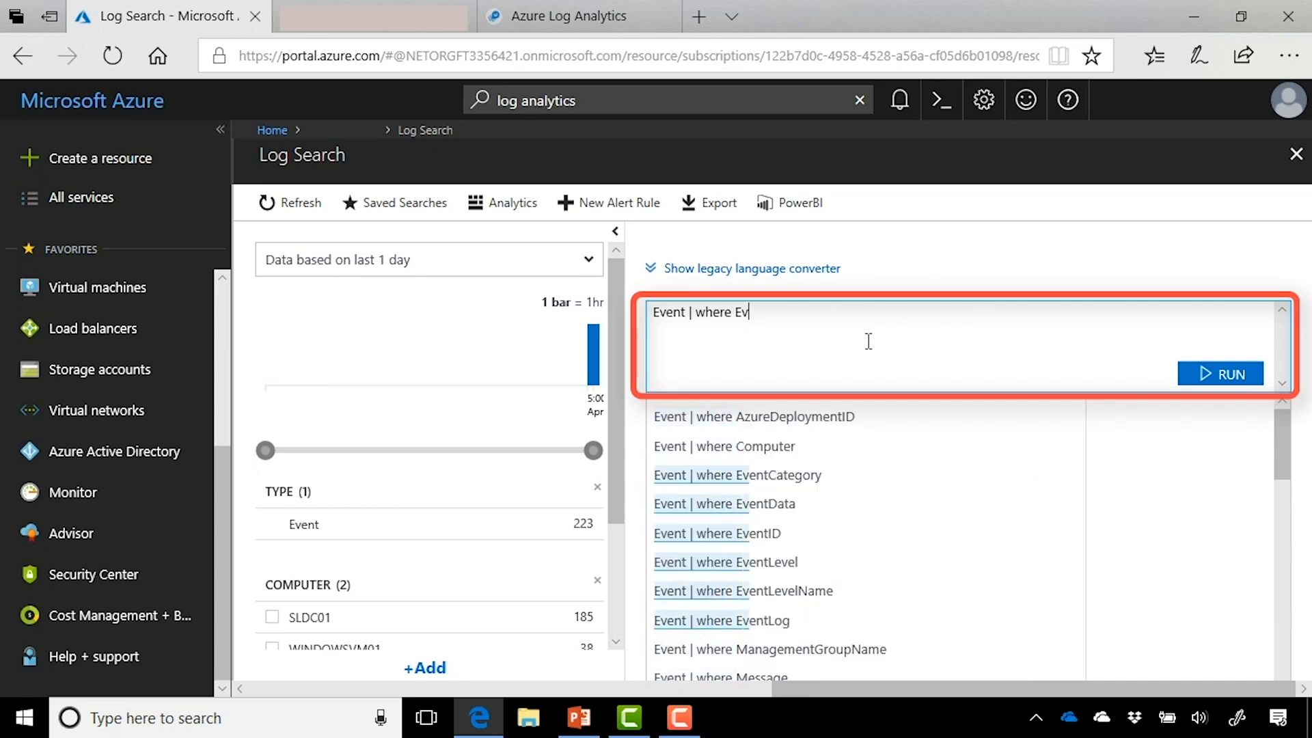
pyautogui.write('ID == ')
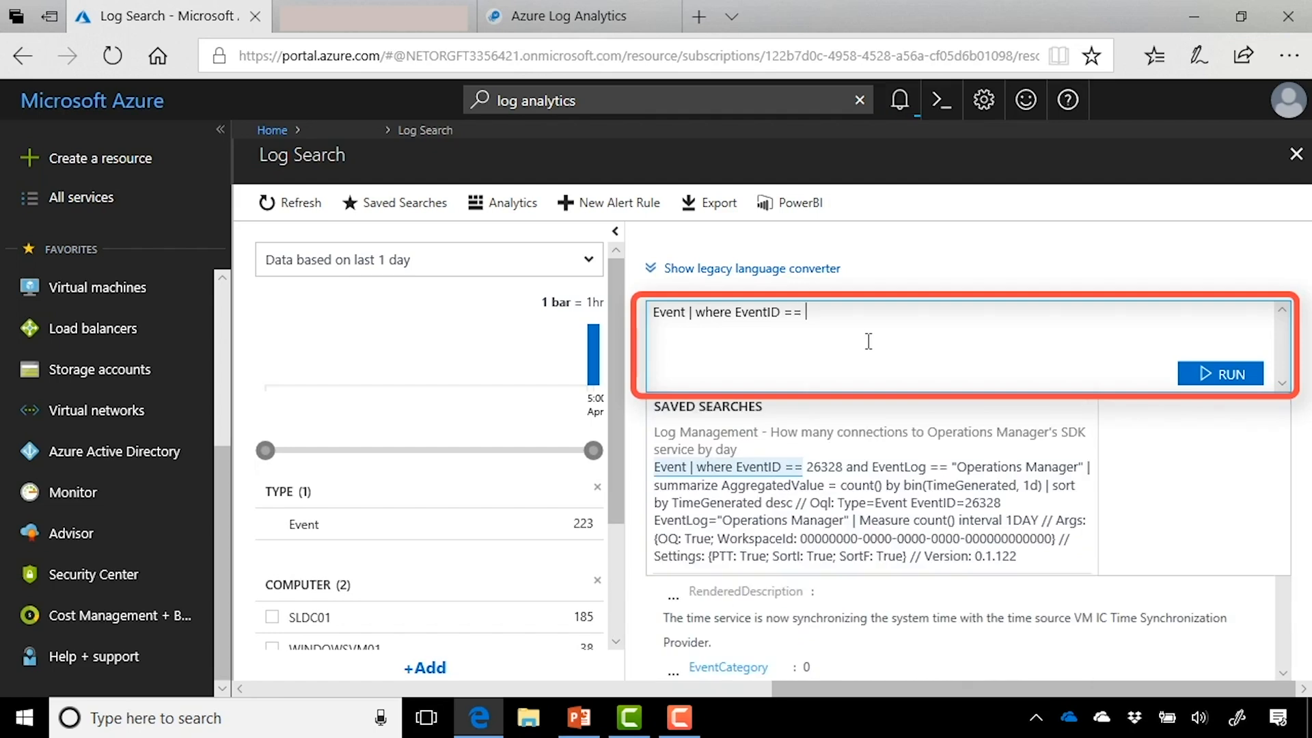
pyautogui.write('"')
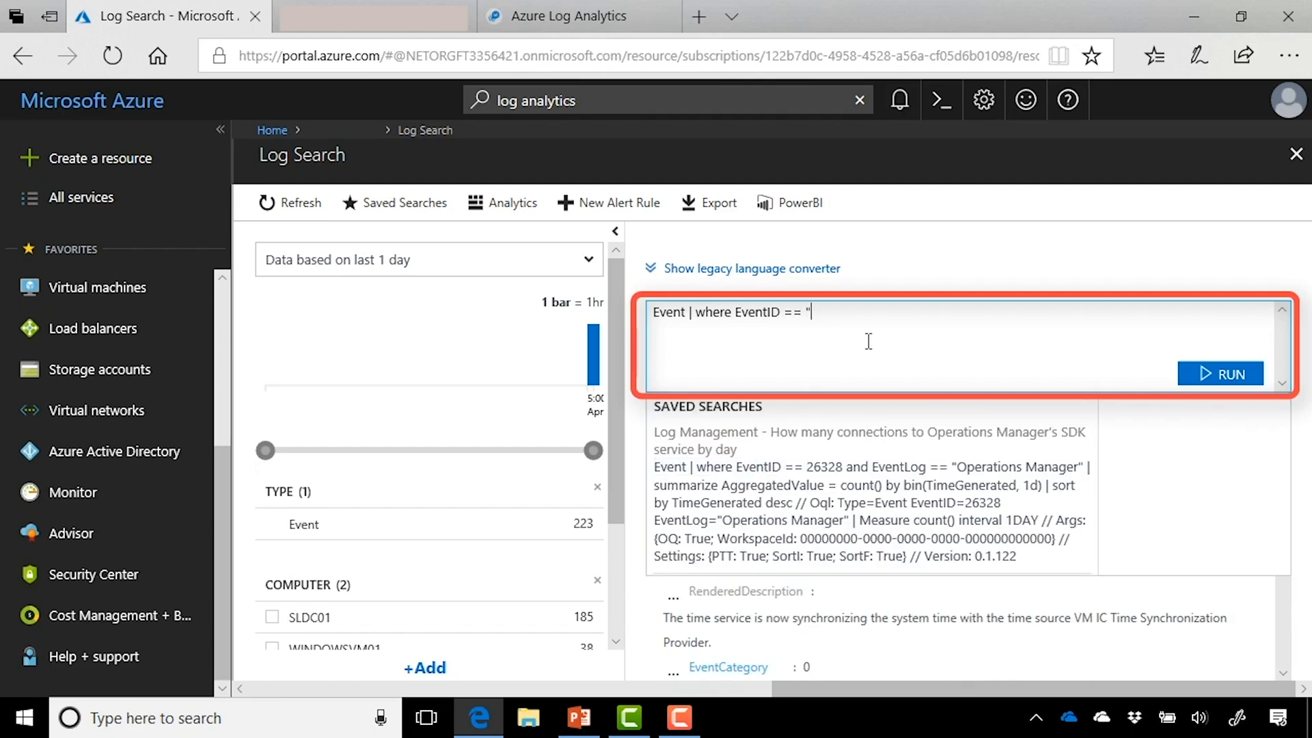
pyautogui.write('7036')
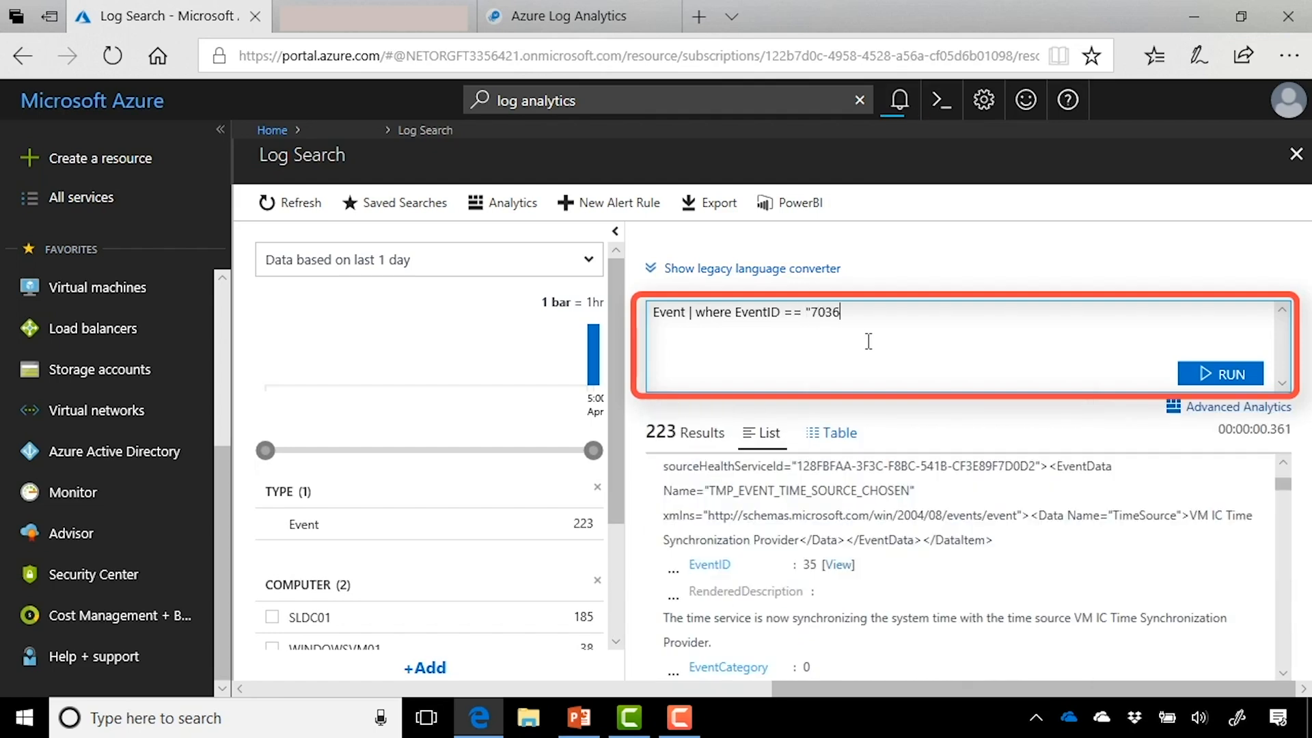
pyautogui.write('"')
pyautogui.click(1256, 378)
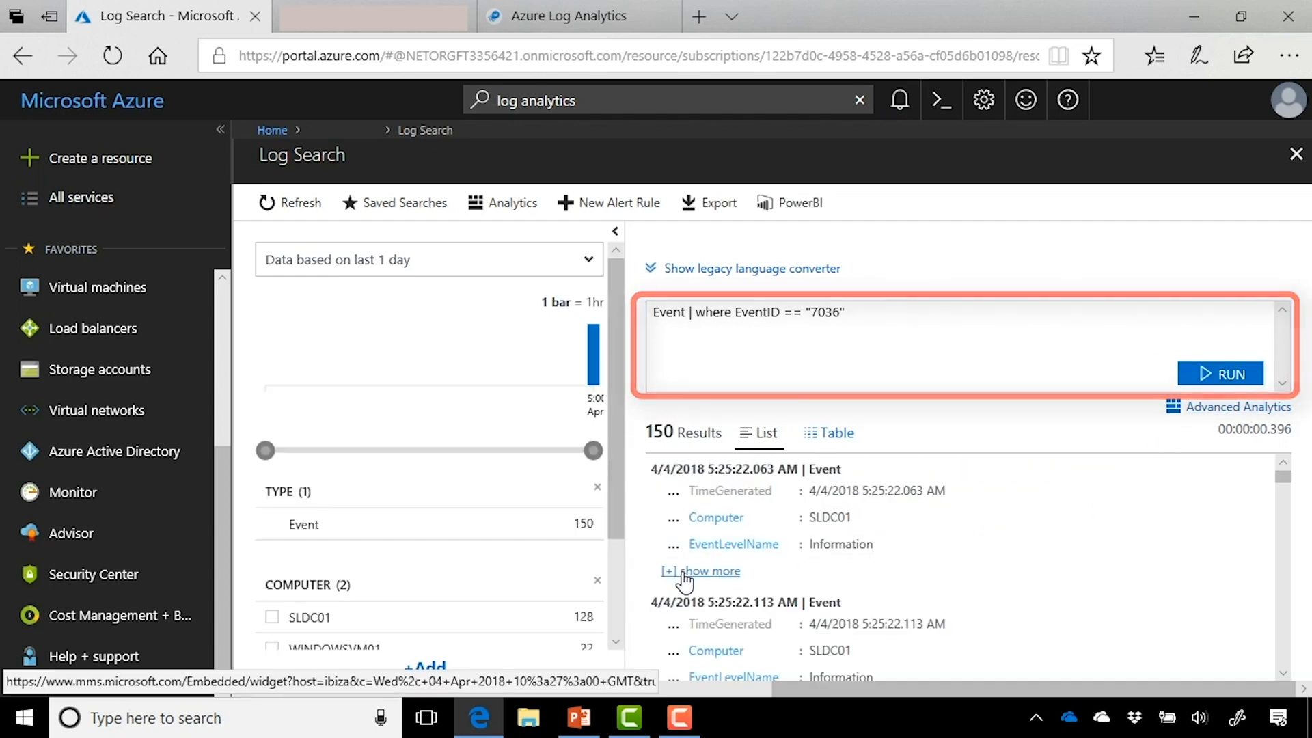
pyautogui.click(683, 574)
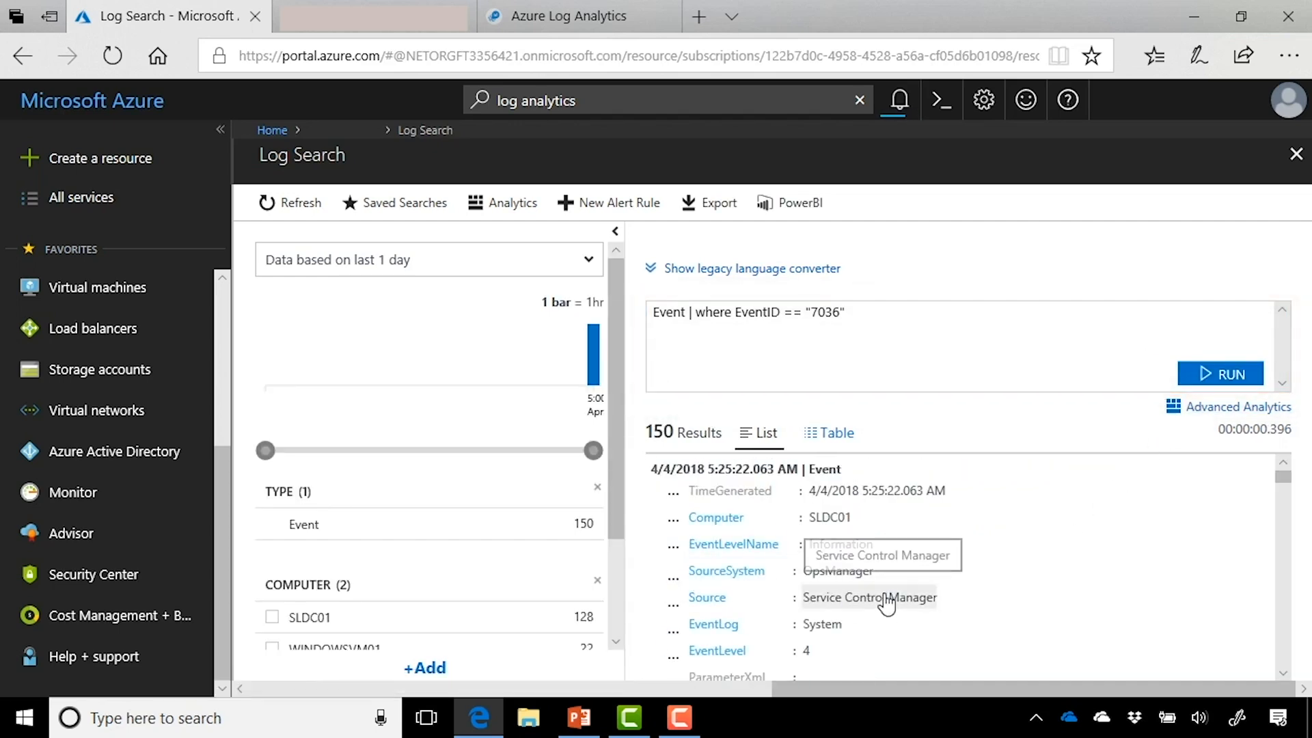
pyautogui.scroll(-3, 887, 605)
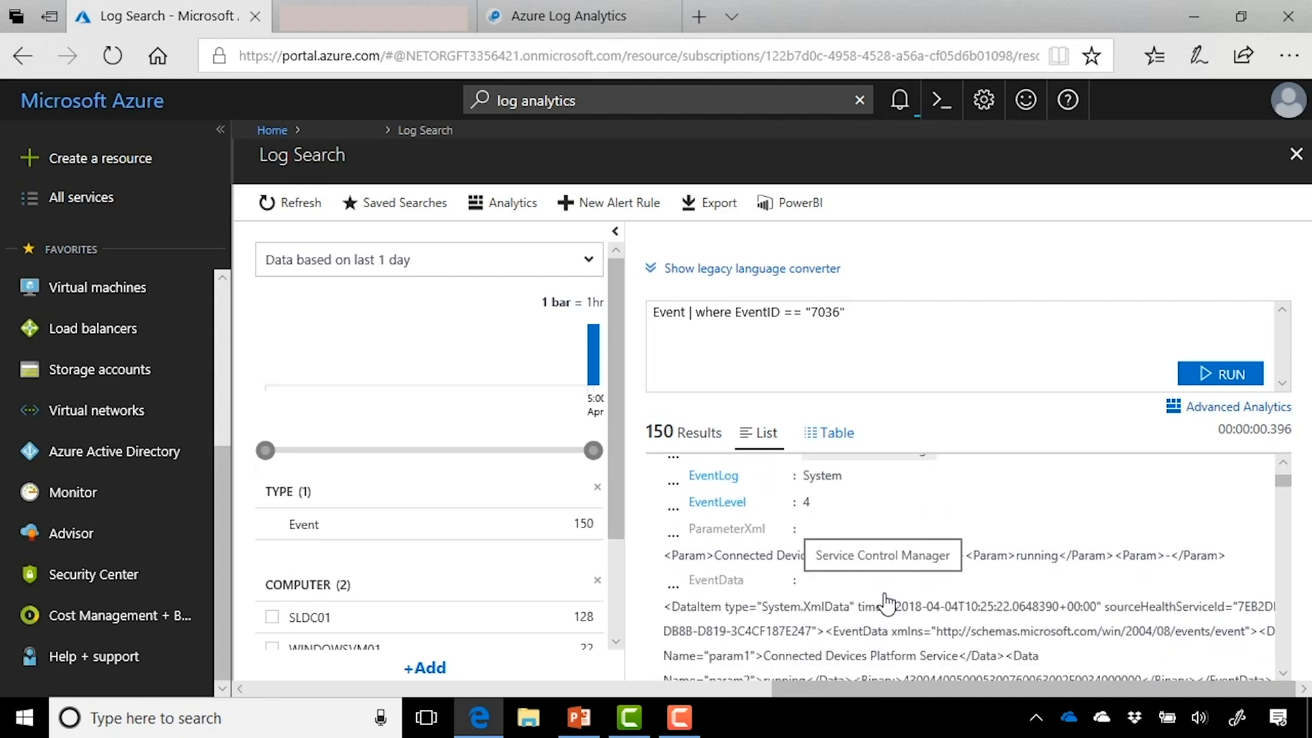
pyautogui.scroll(-3, 886, 604)
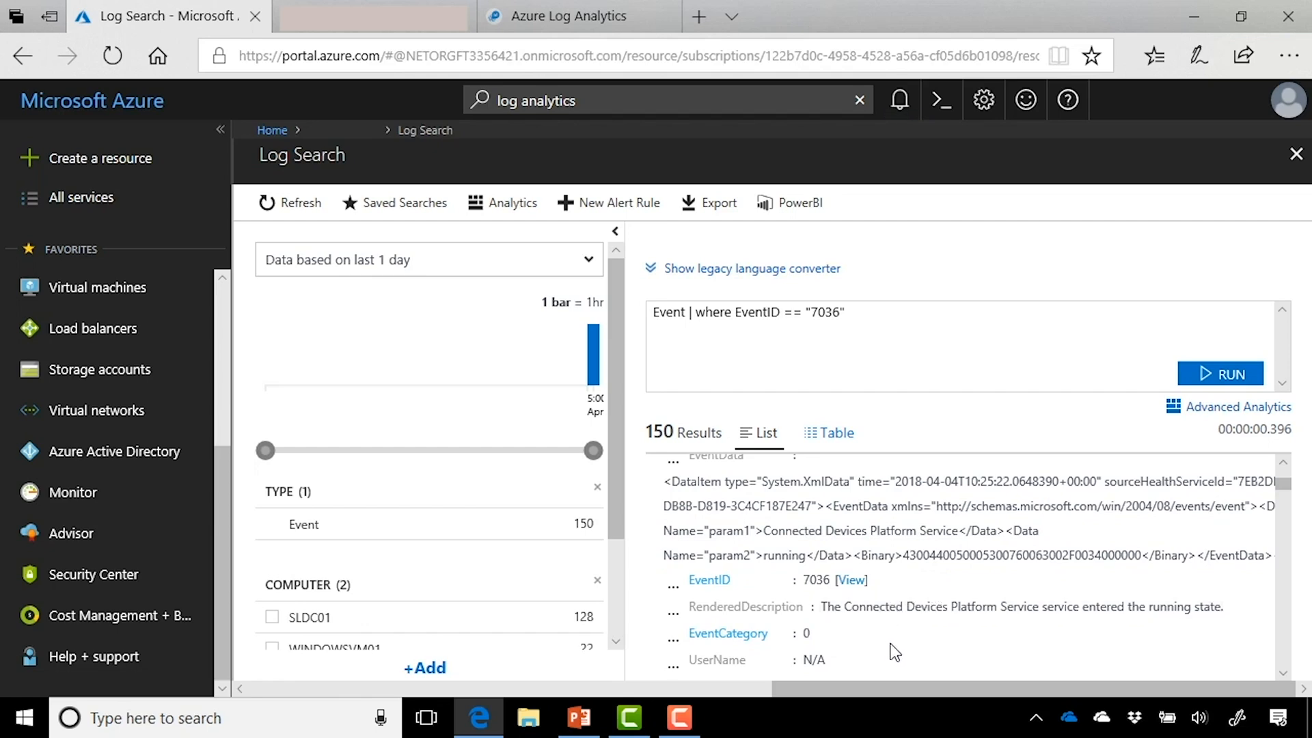
pyautogui.scroll(-7, 893, 652)
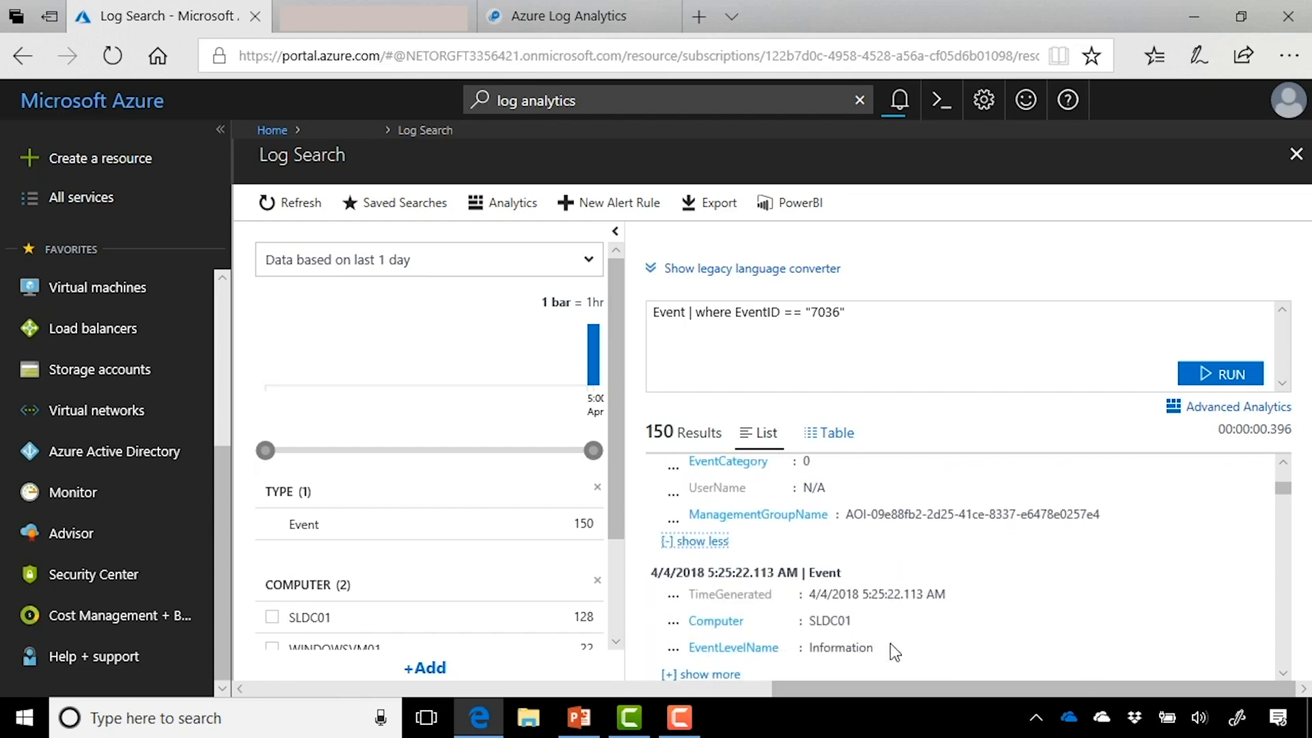
pyautogui.scroll(-2, 894, 653)
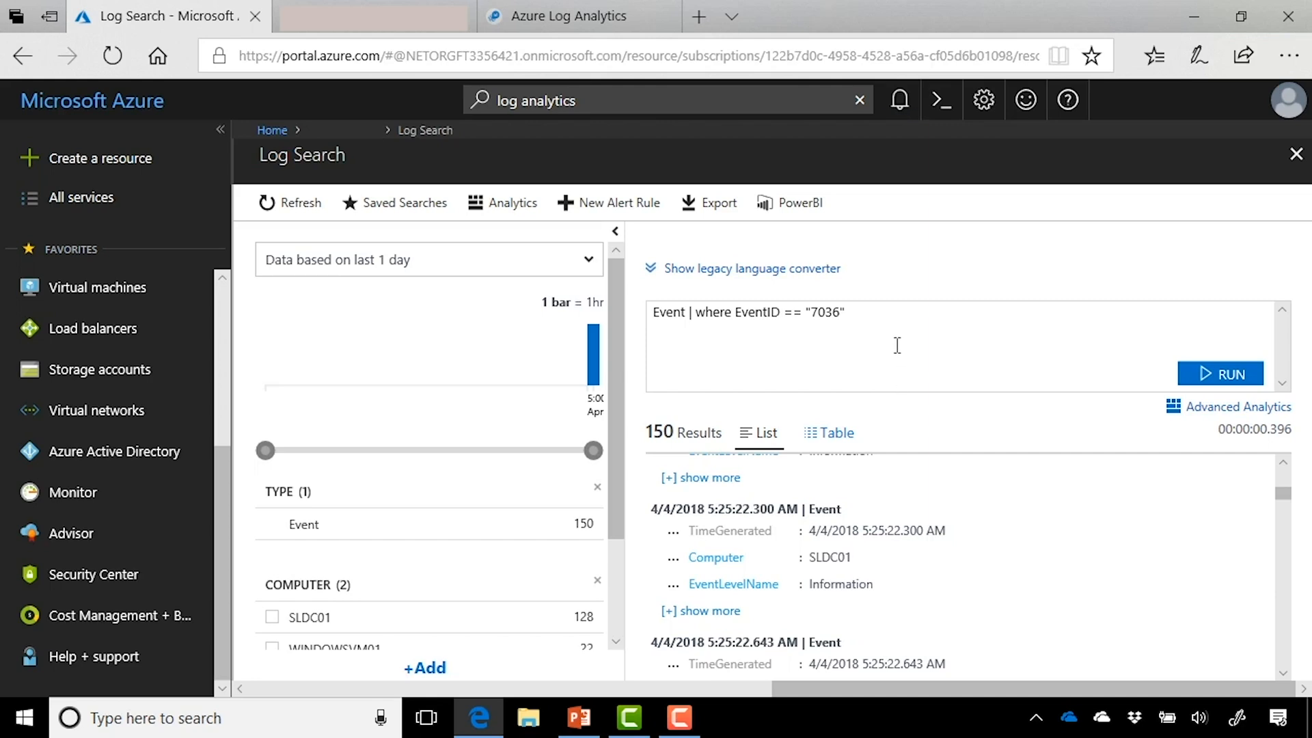
pyautogui.moveTo(891, 318); pyautogui.dragTo(652, 308)
pyautogui.click(918, 320)
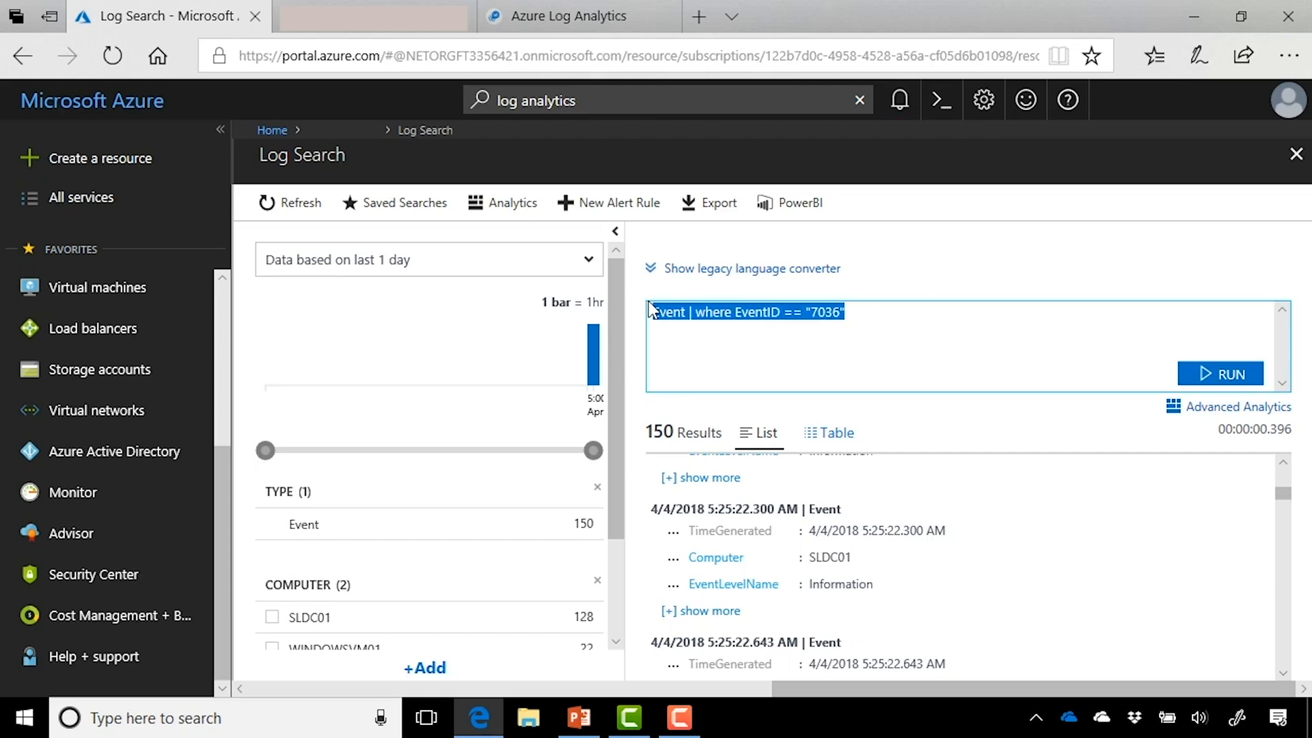
# Step: Run Perf | where TimeGenerated > ago(1d) | where CounterName == @"% Processor Time"
pyautogui.press('BackSpace')
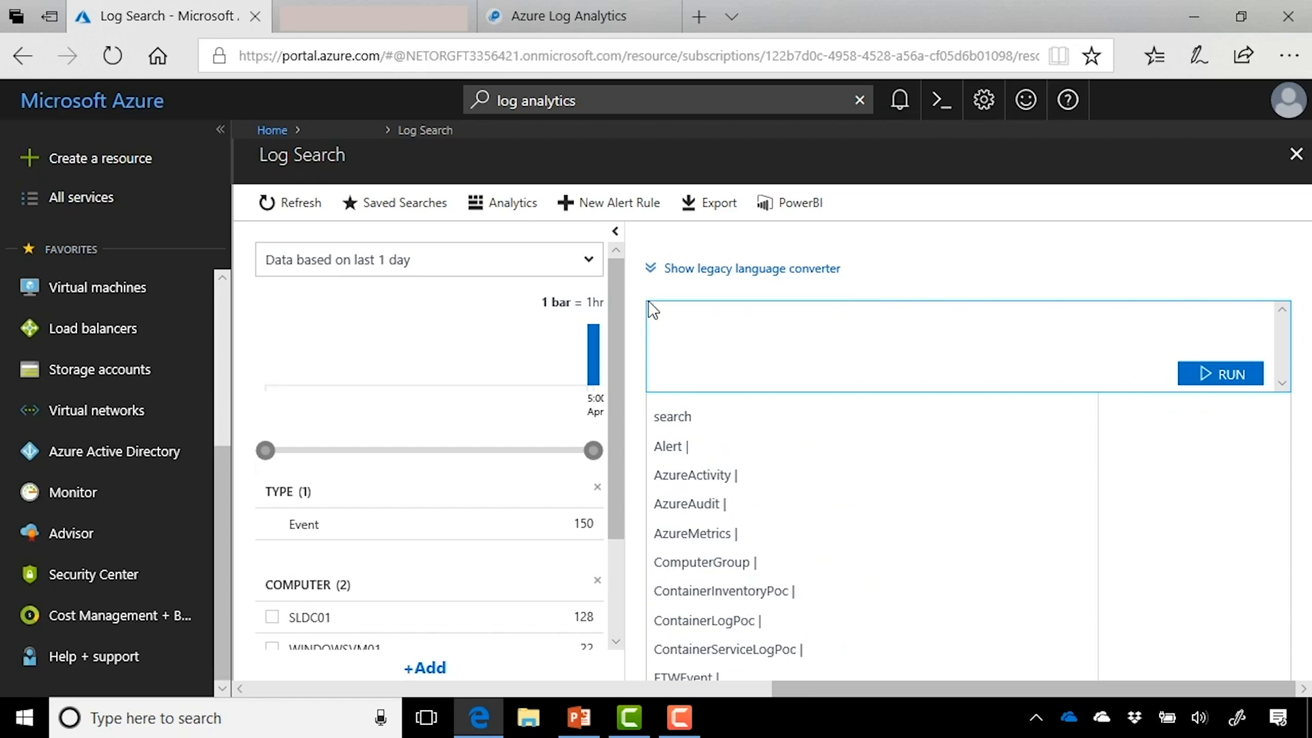
pyautogui.write('Perf')
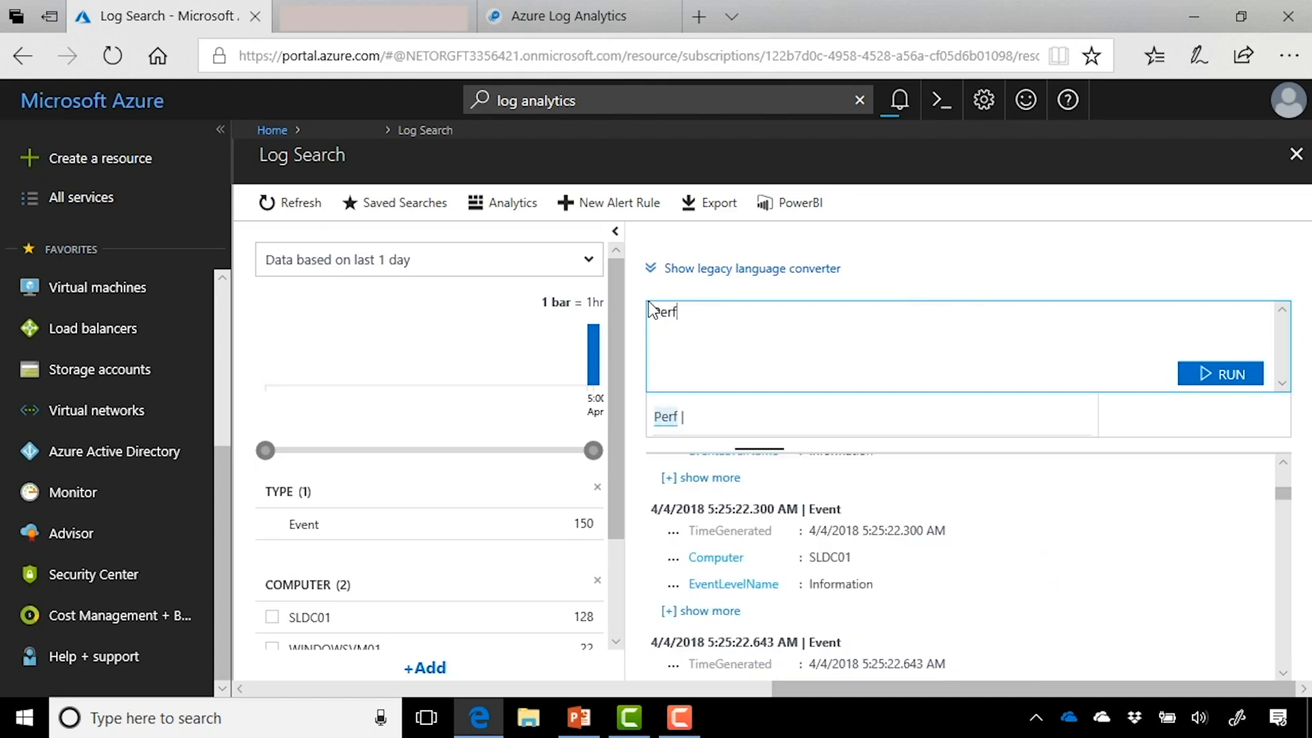
pyautogui.press('Escape')
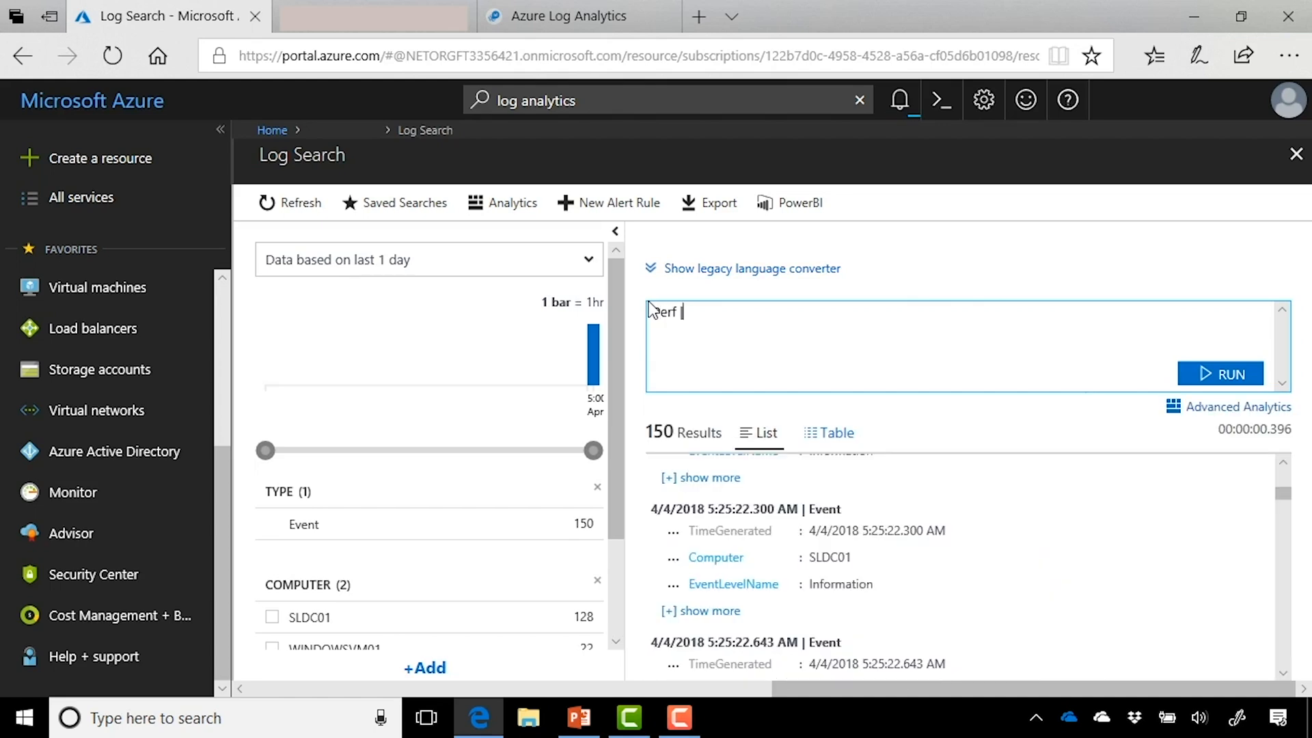
pyautogui.write('| where TimeGenera')
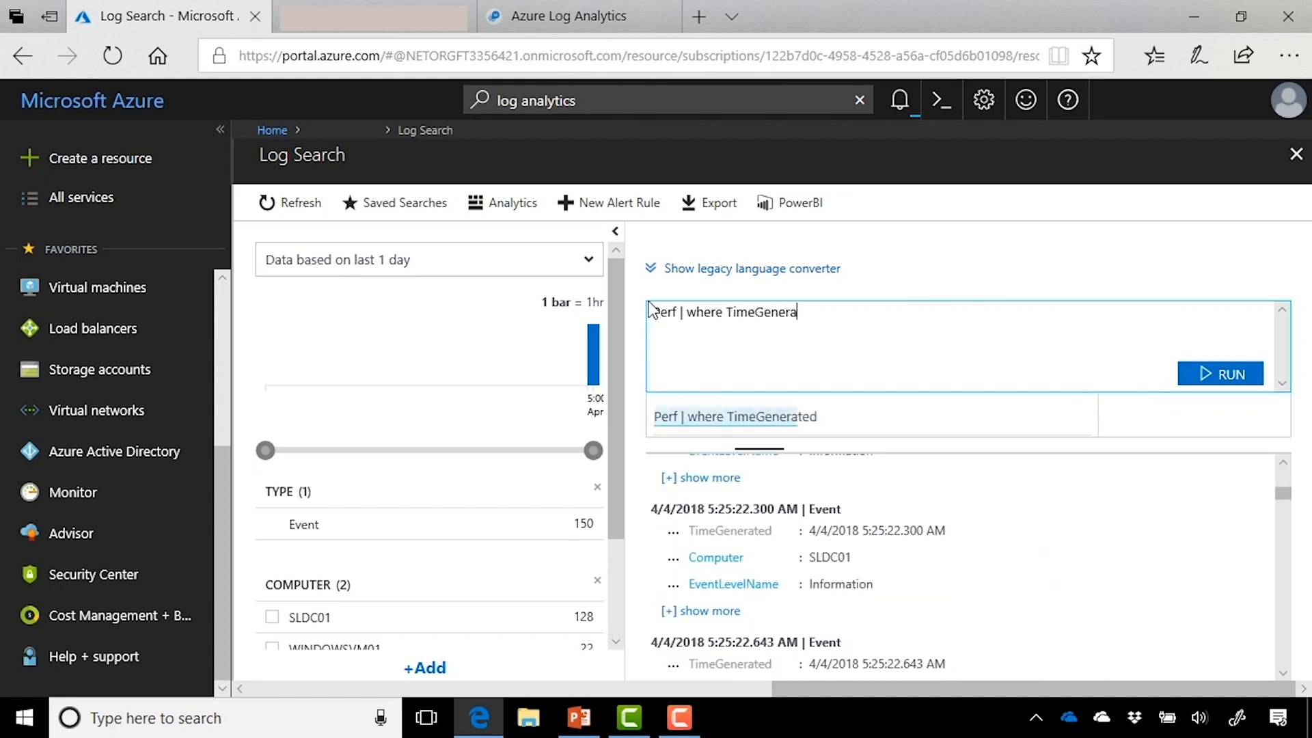
pyautogui.write('ted > a')
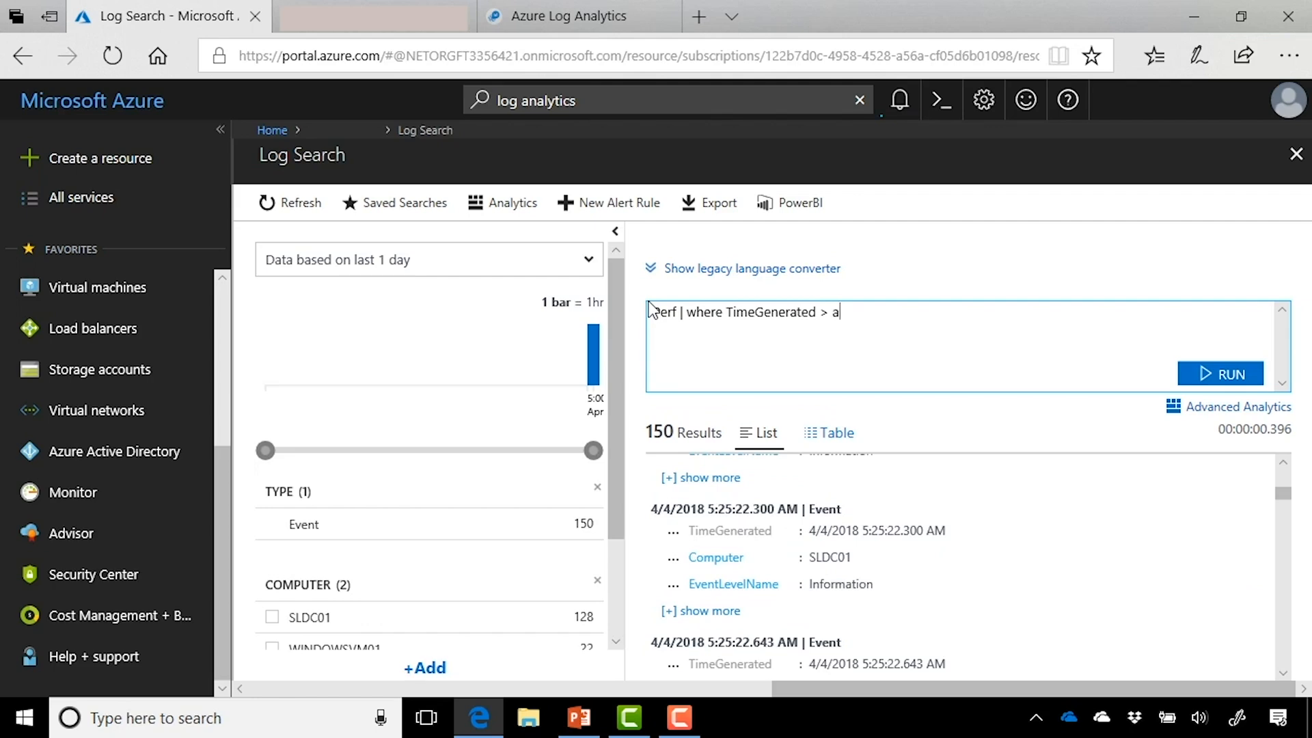
pyautogui.write('go(1d)')
pyautogui.write('| where CounterName ')
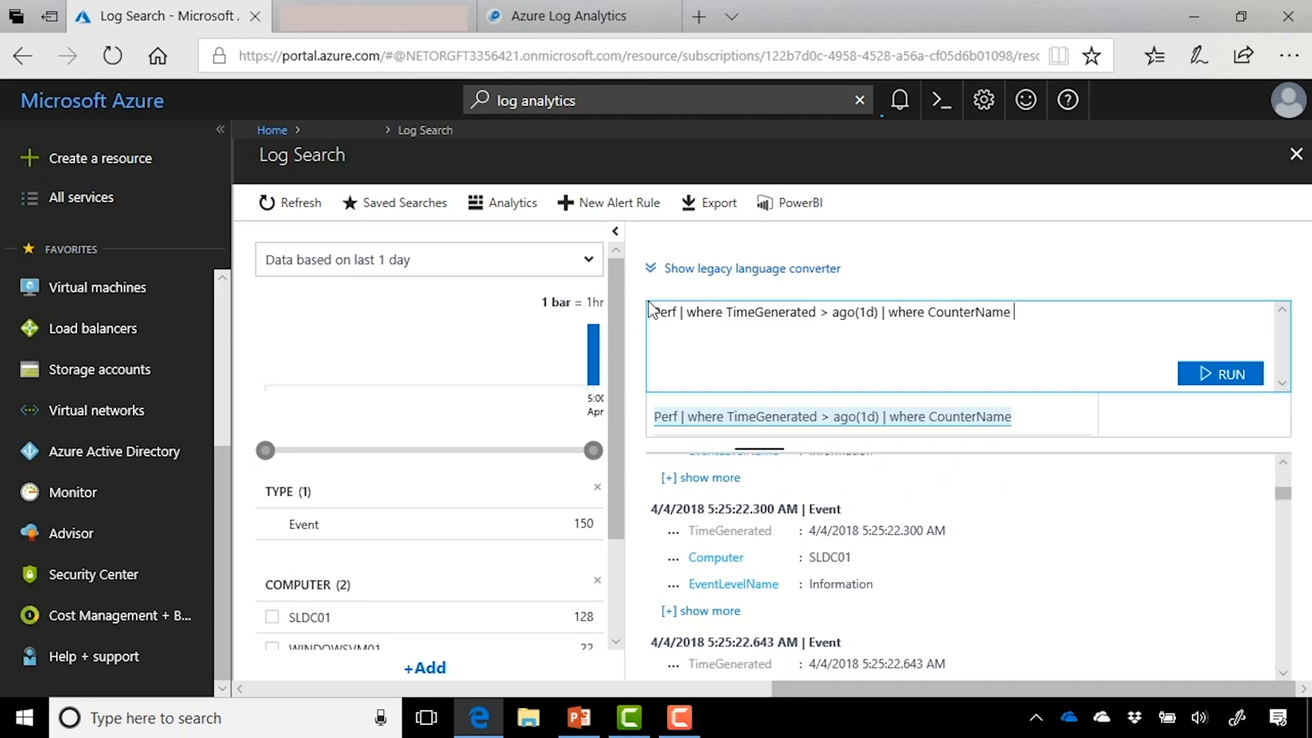
pyautogui.write('==')
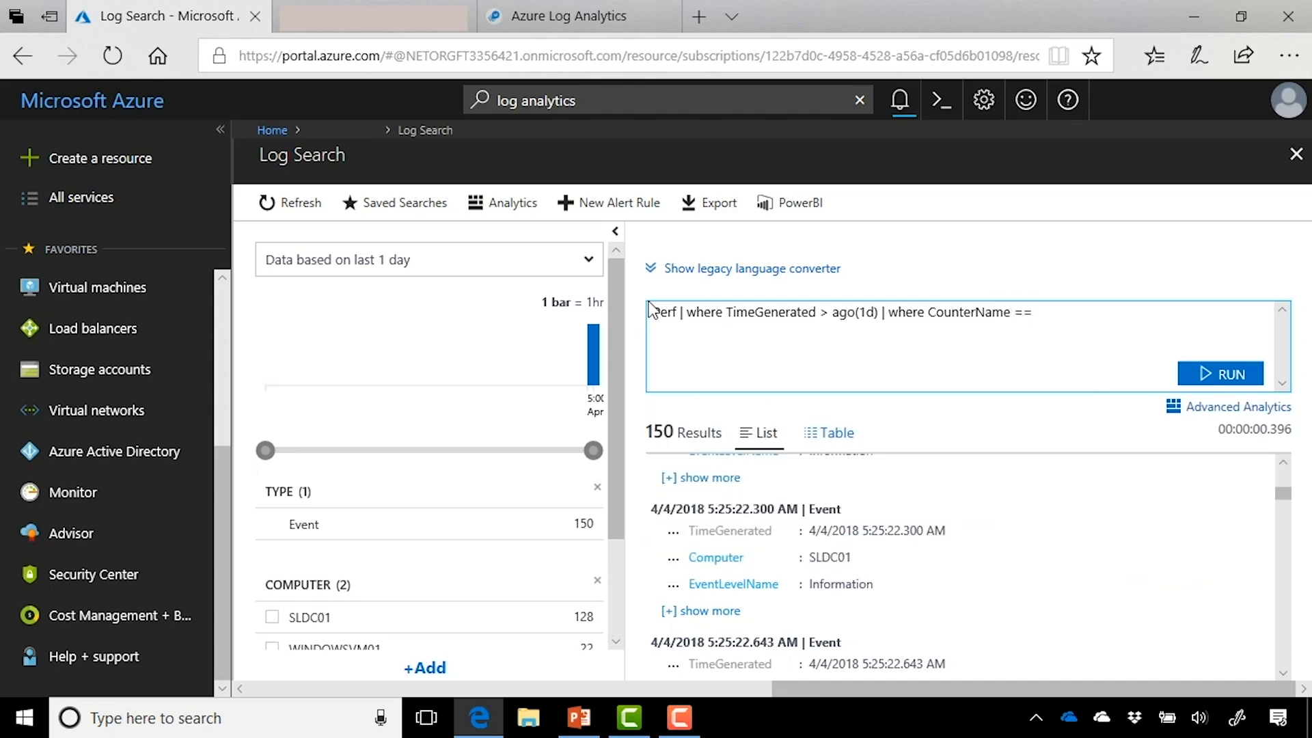
pyautogui.write('= @"% Processor Time"')
pyautogui.click(1208, 375)
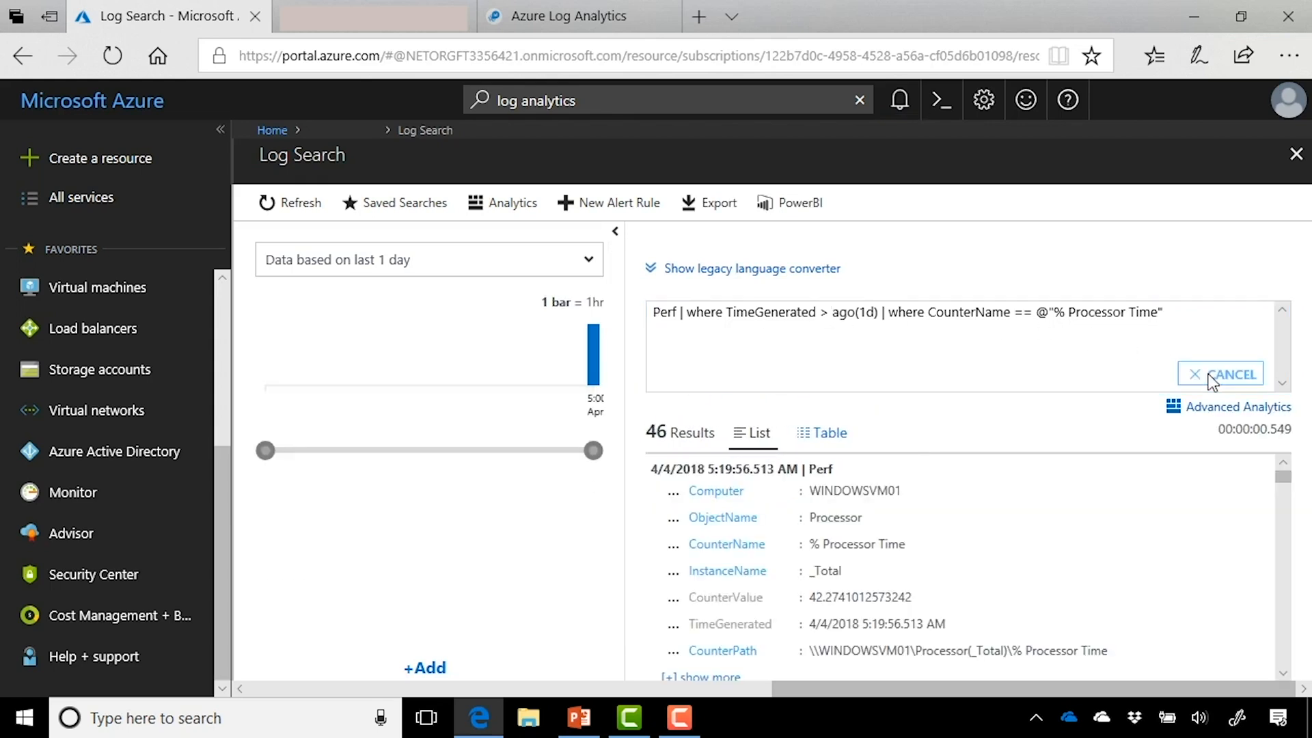
# Step: Add | summarize avg(CounterValue) by Computer, bin(TimeGenerated, 15m) | render timechart to the query
pyautogui.click(1203, 332)
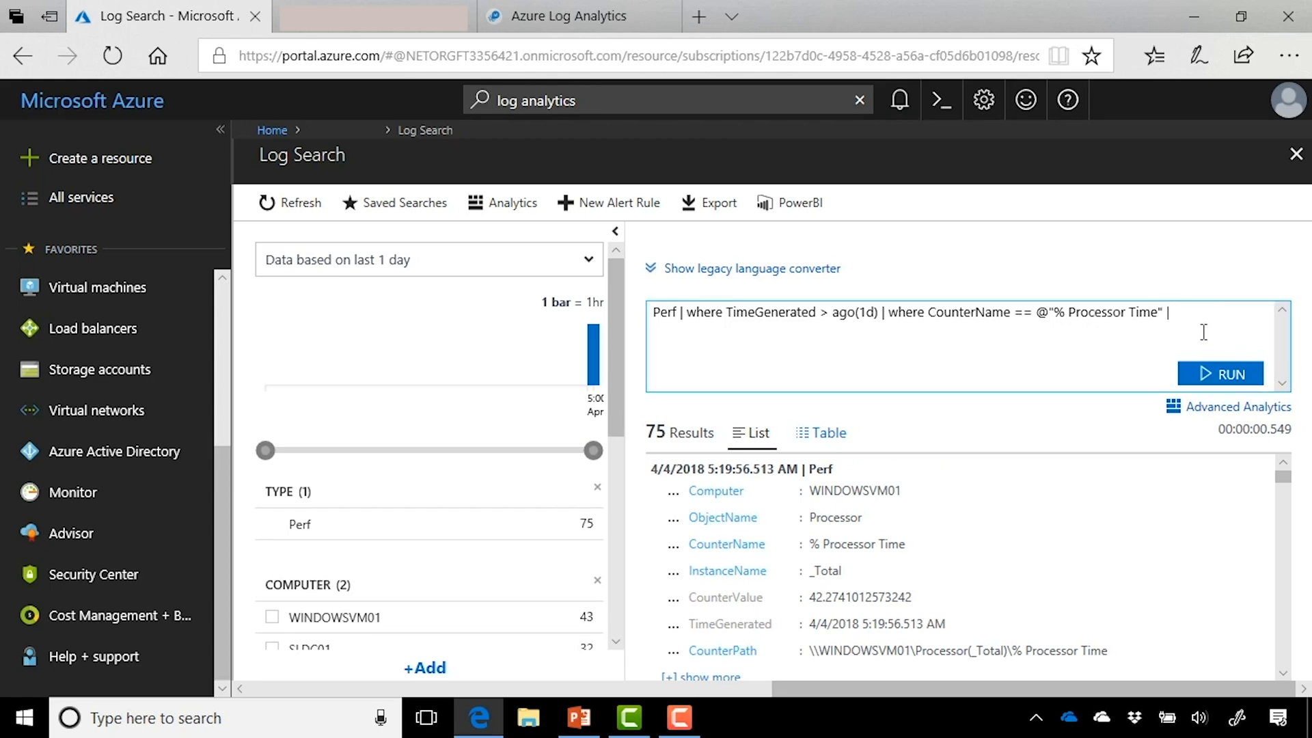
pyautogui.press('Return')
pyautogui.write('summarize')
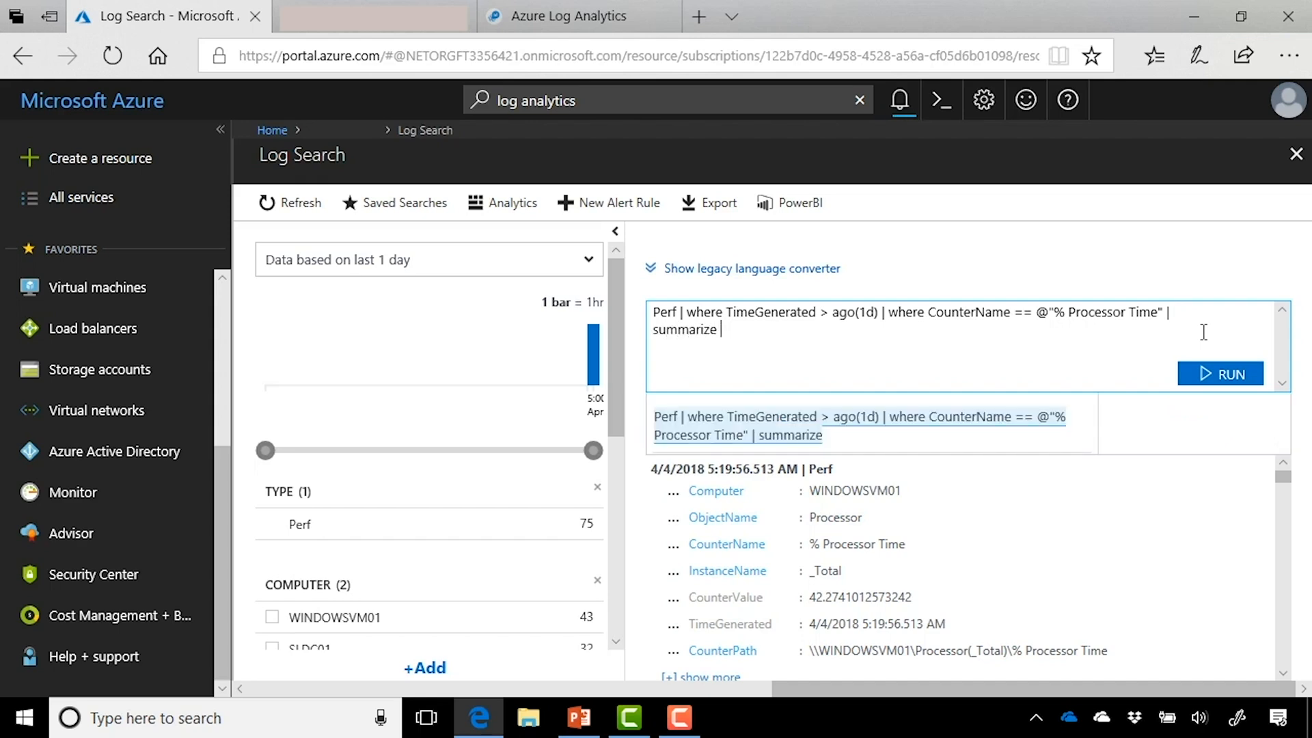
pyautogui.write(' avg(Cou')
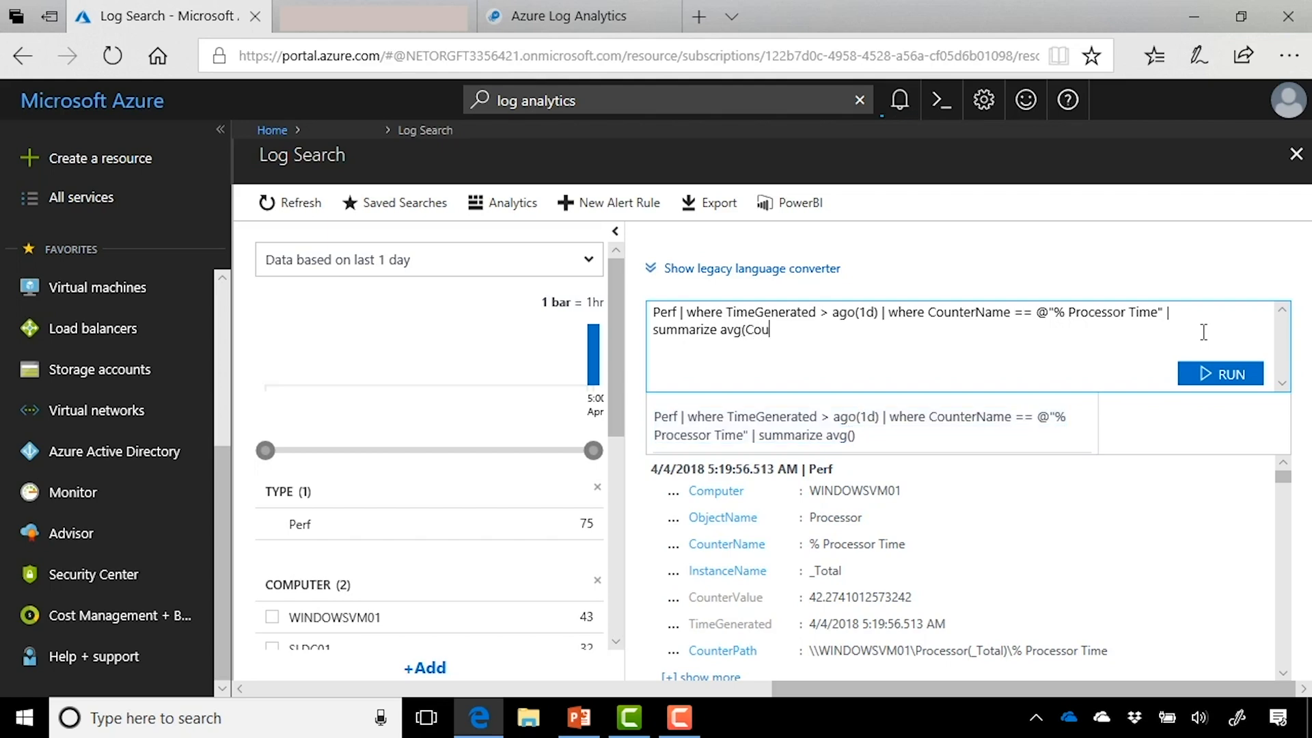
pyautogui.write('nterValue) b')
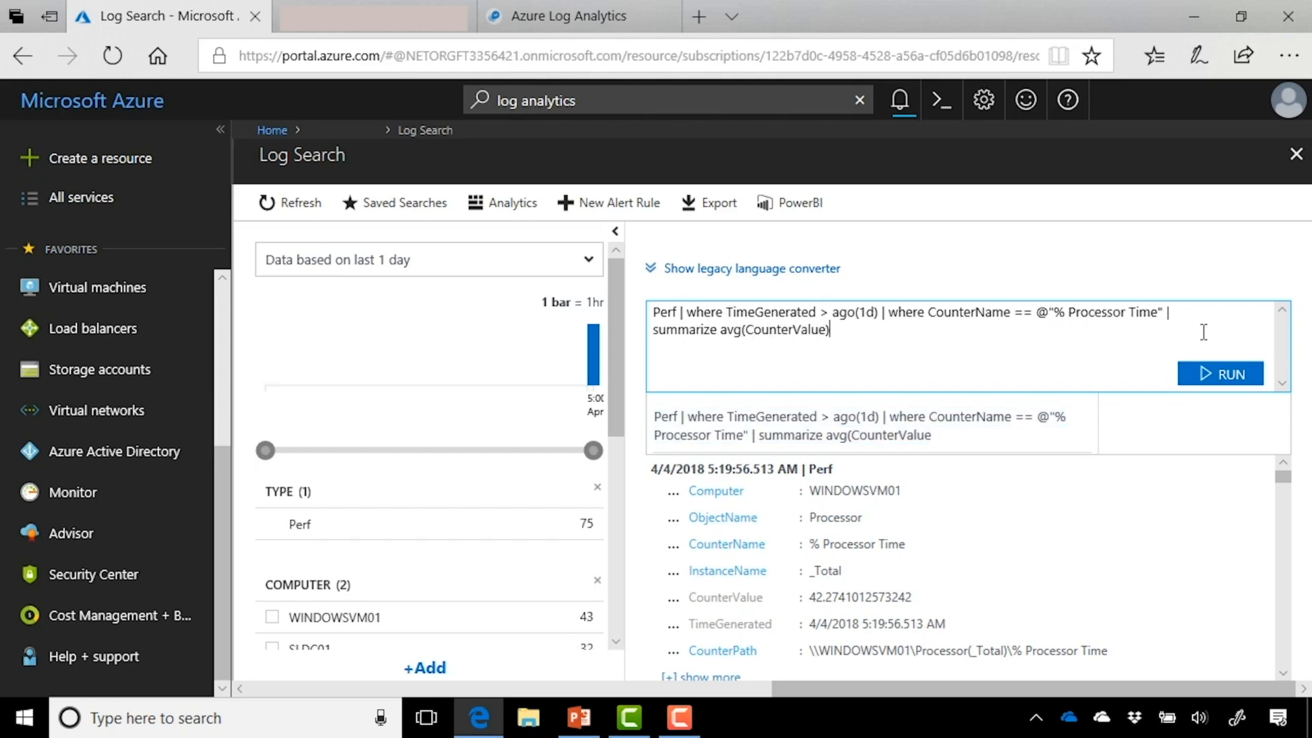
pyautogui.write('y Com')
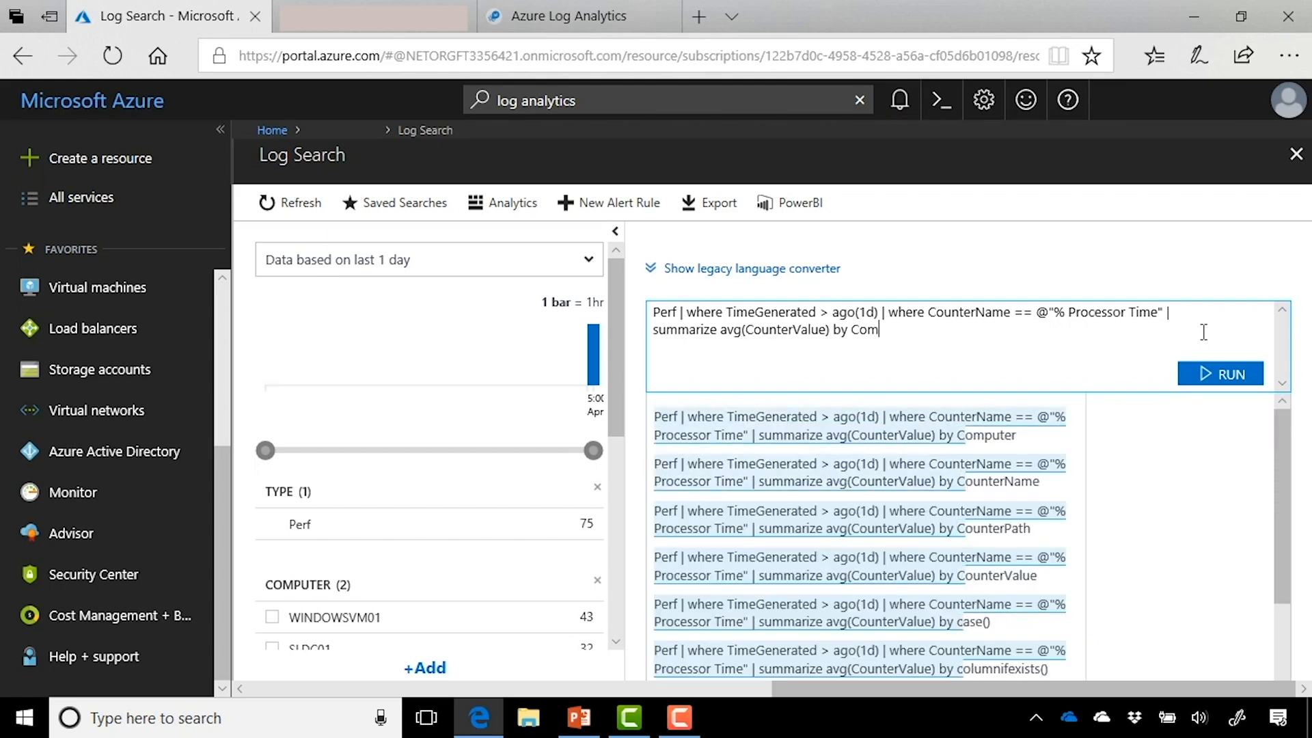
pyautogui.write('puter, bin')
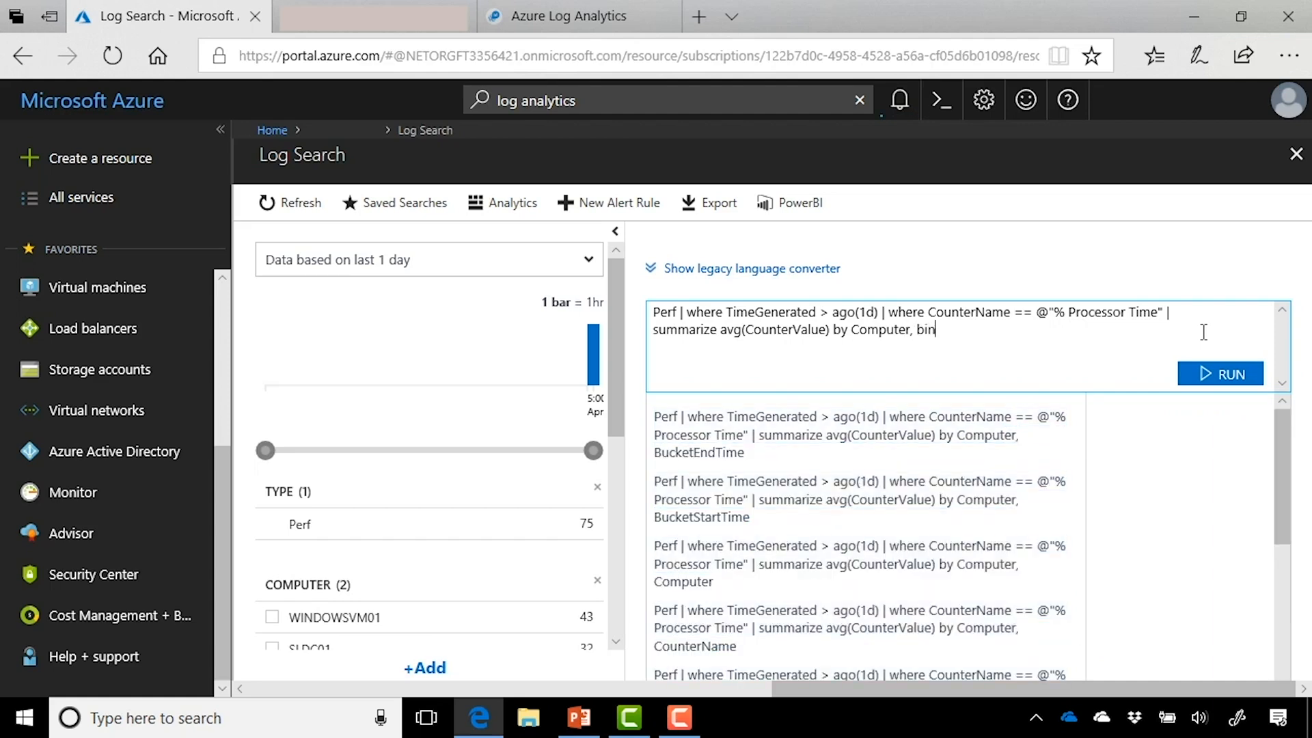
pyautogui.write('(Time')
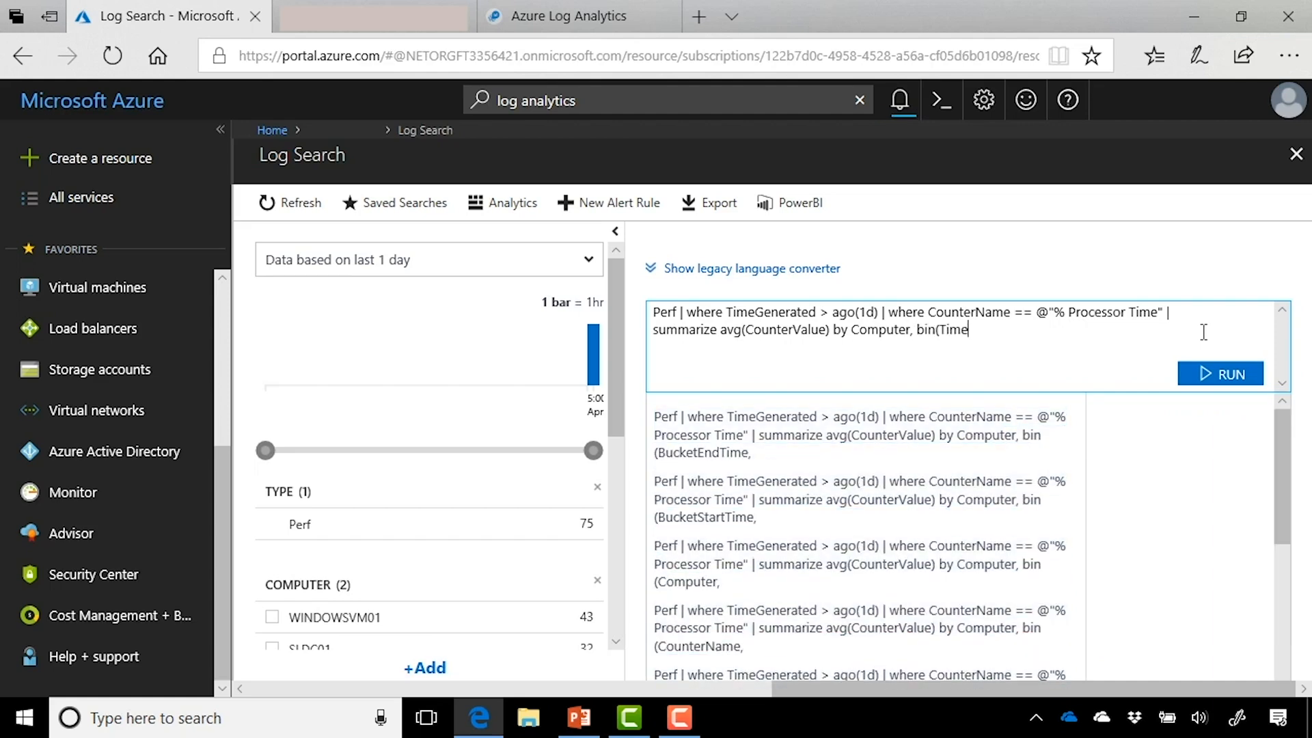
pyautogui.write('Generated, 15,')
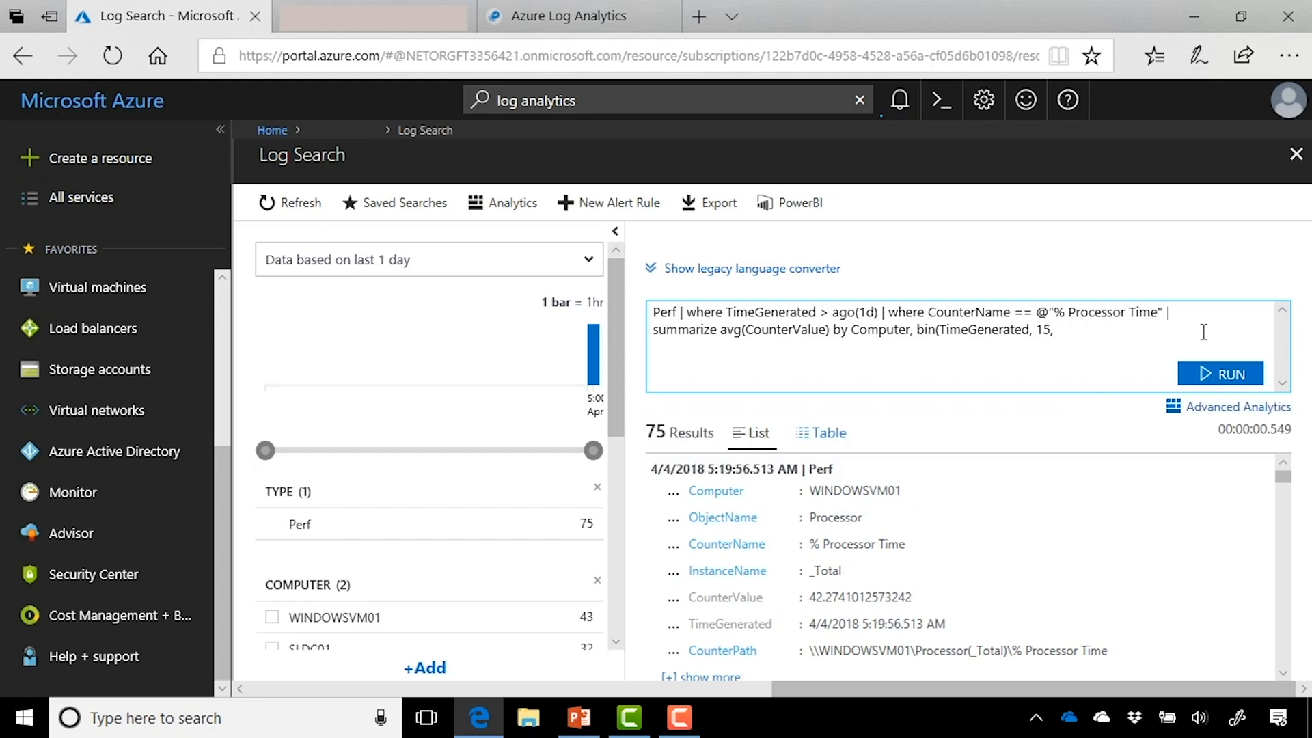
pyautogui.press('BackSpace')
pyautogui.write('m')
pyautogui.write(')')
pyautogui.write(' | rende')
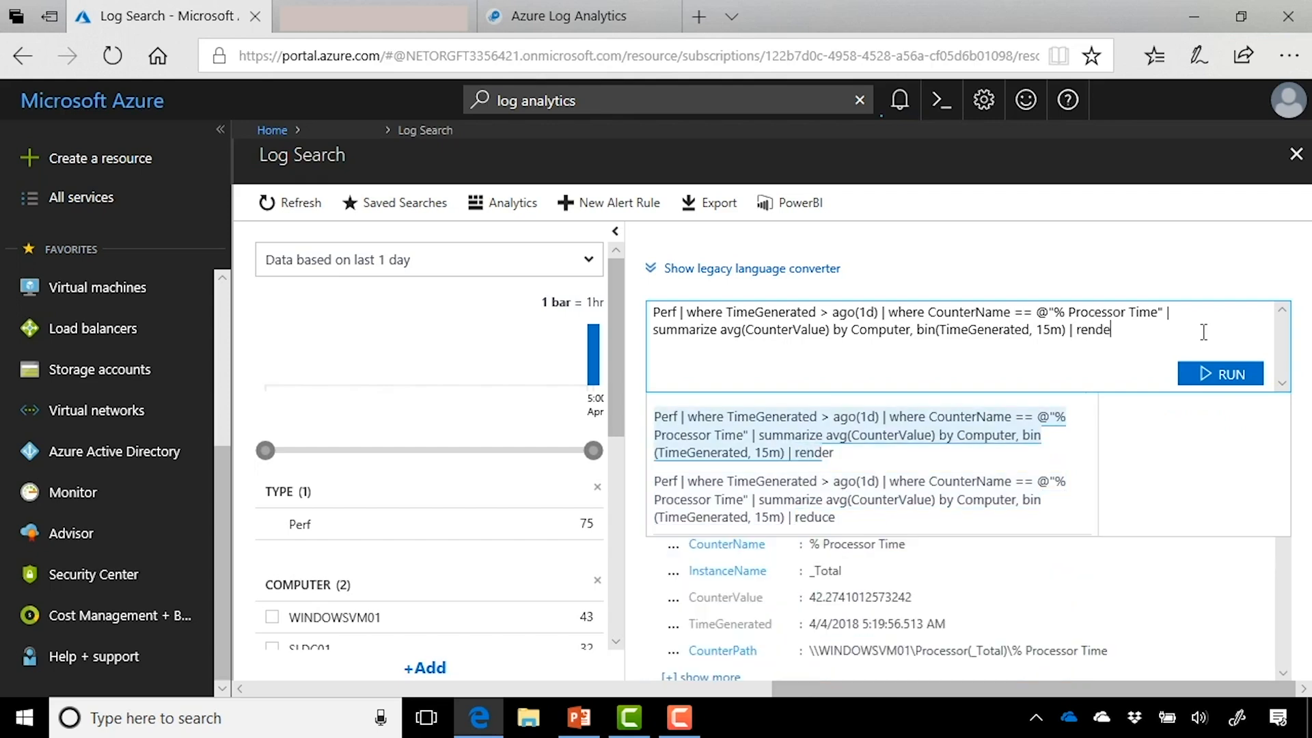
pyautogui.write('r timechart')
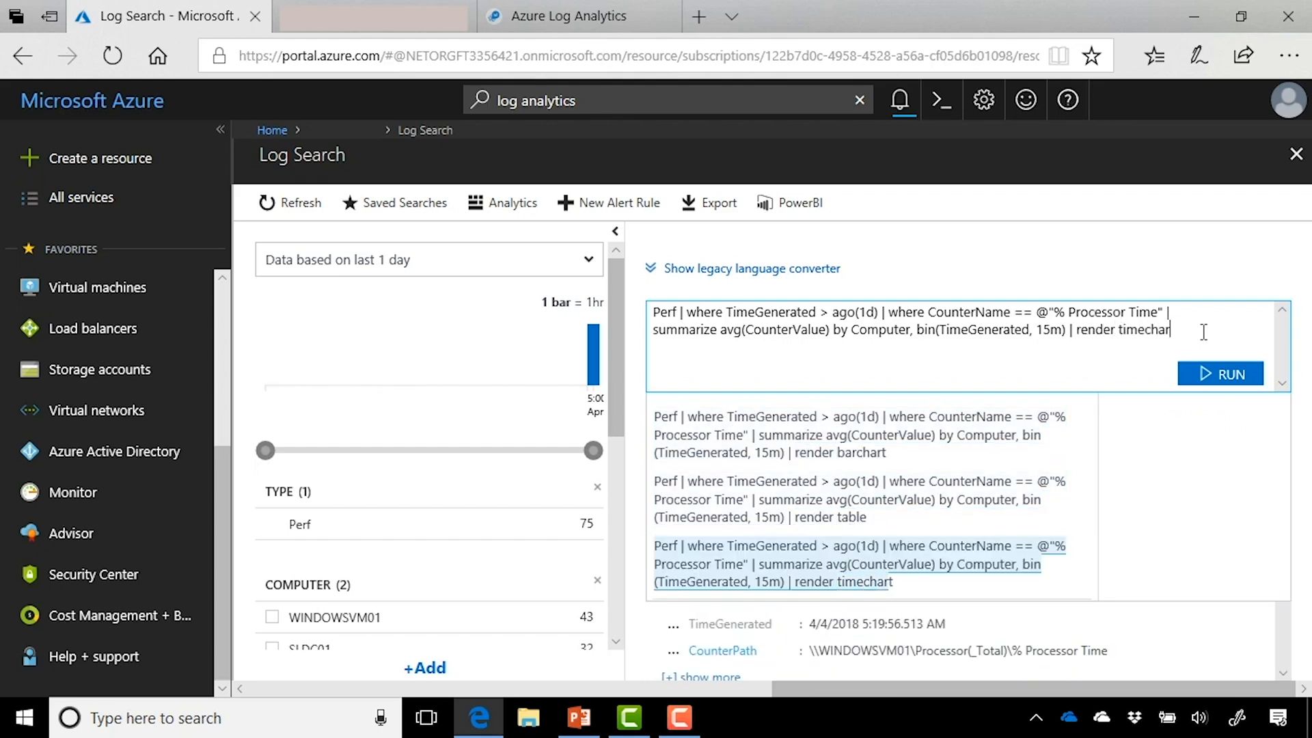
# Step: Run the 15-minute timechart query, read the chart values, and search the page for 'bin'
pyautogui.click(1221, 381)
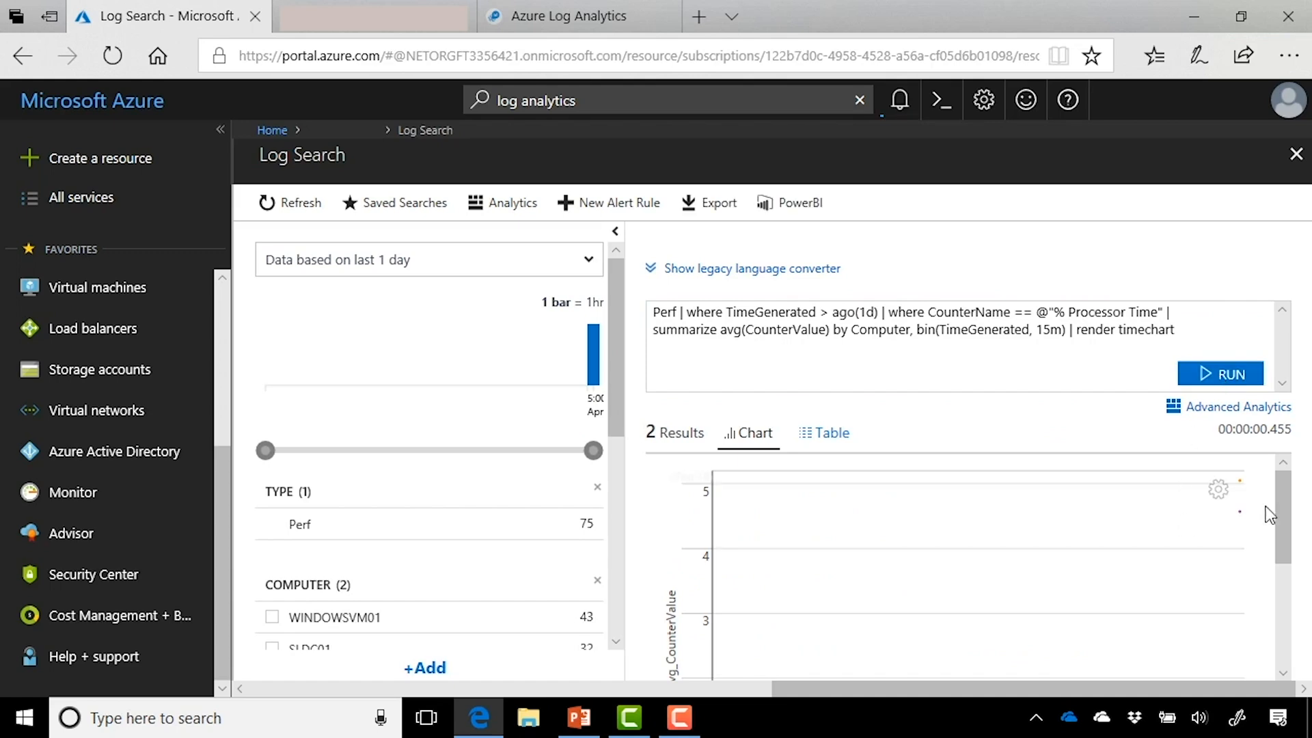
pyautogui.scroll(-3, 1228, 511)
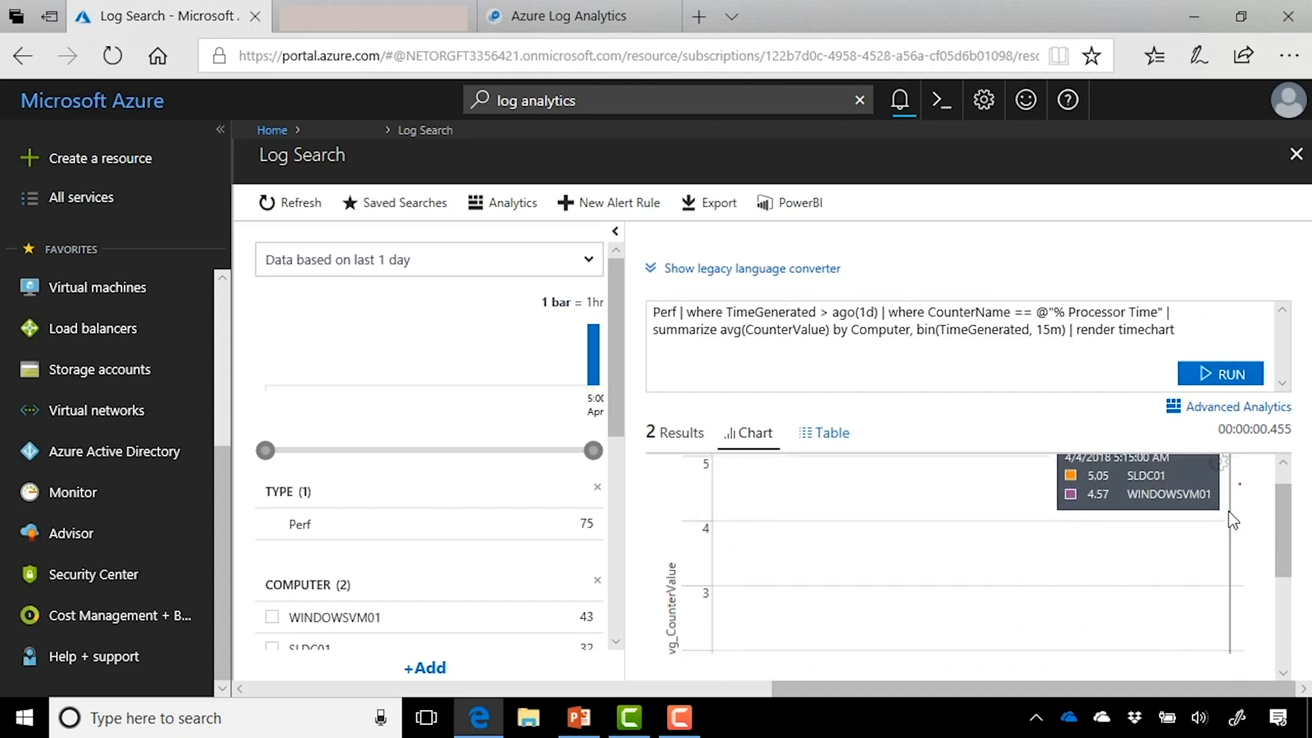
pyautogui.scroll(4, 1228, 536)
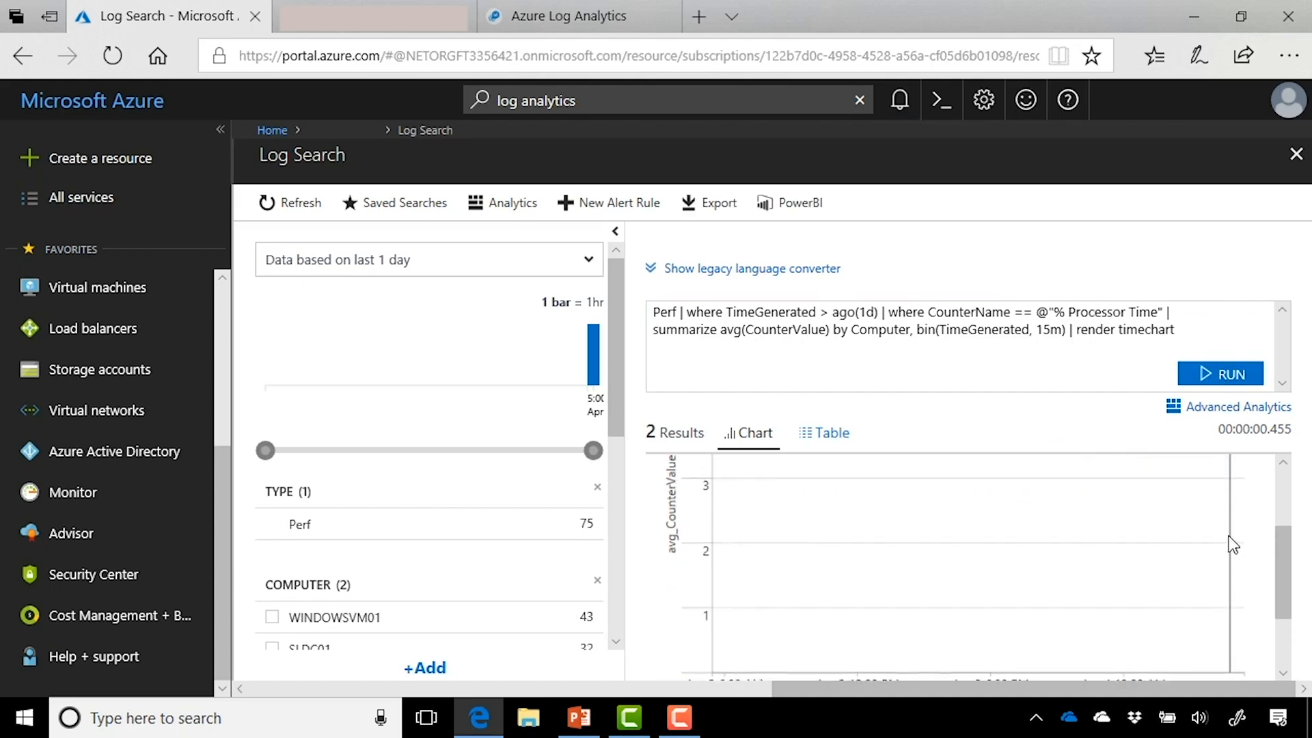
pyautogui.moveTo(1240, 516)
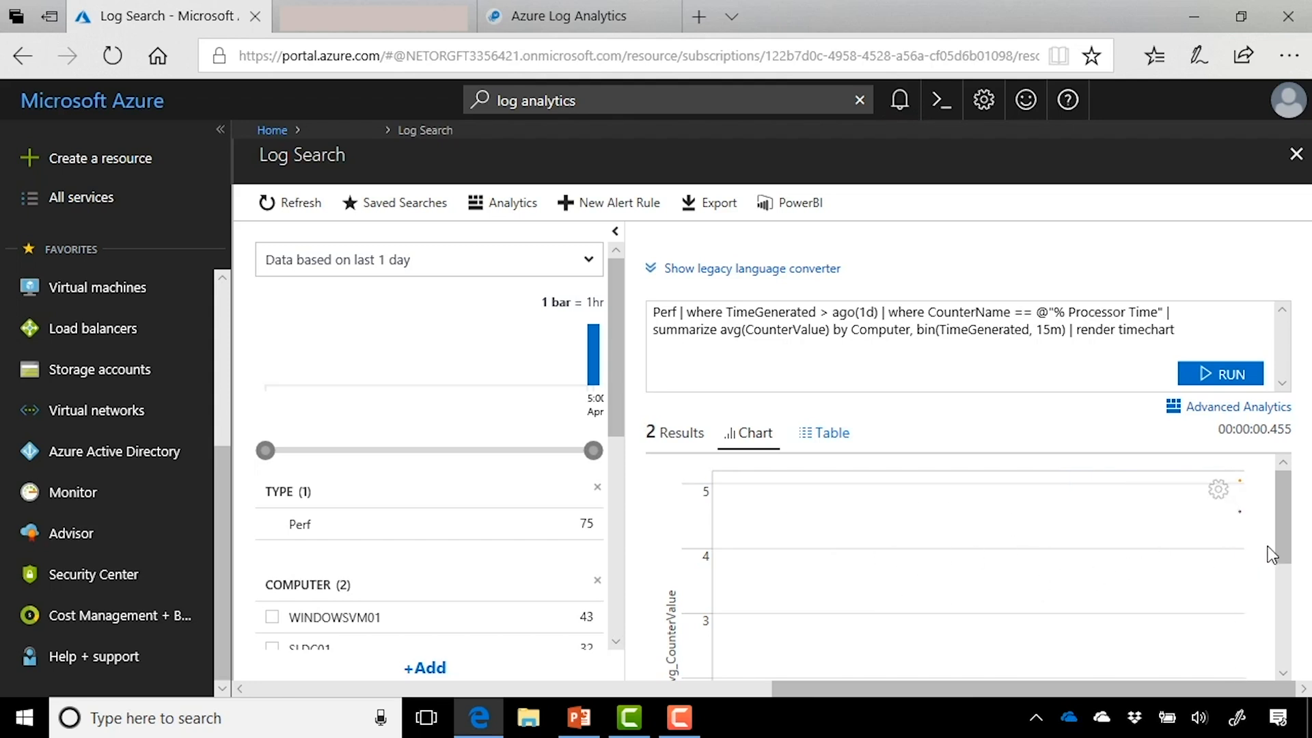
pyautogui.hotkey('ctrl', 'f')
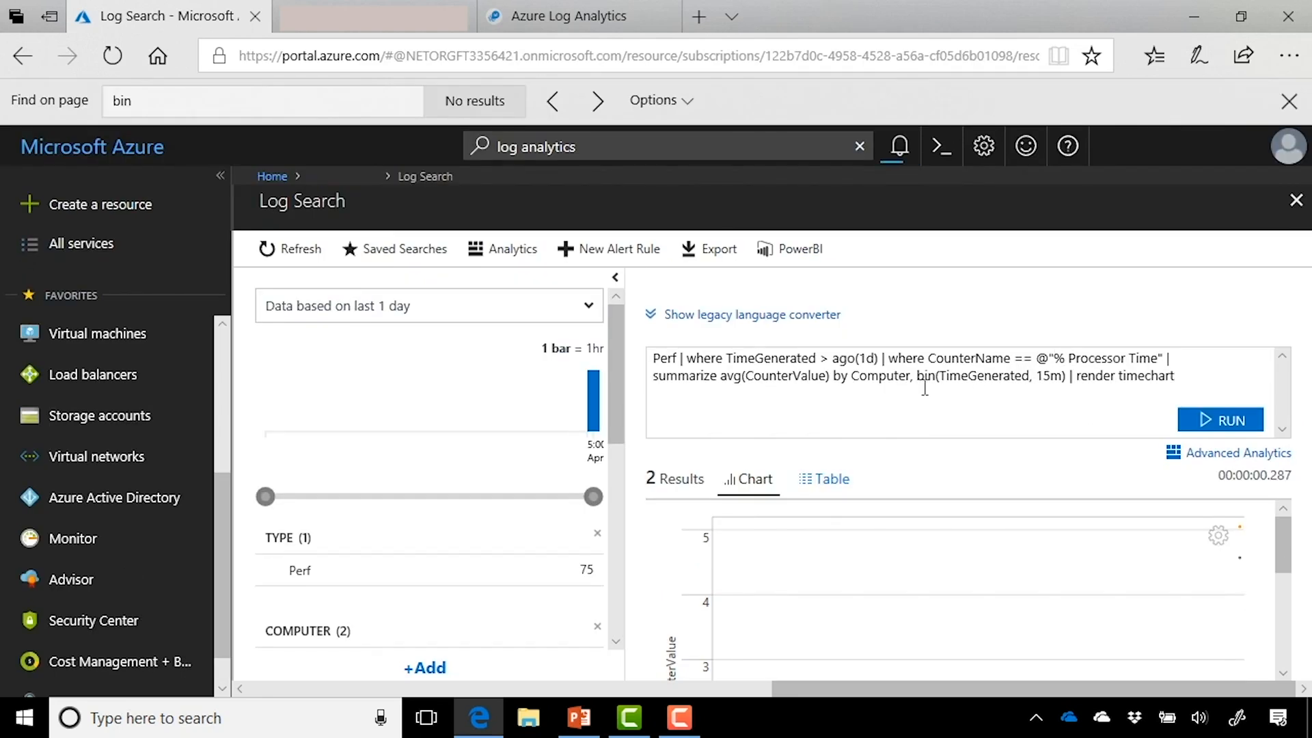
# Step: Change the bin size from 15m to 1m and rerun the timechart for SLDC01 and WINDOWSVM01
pyautogui.click(1053, 380)
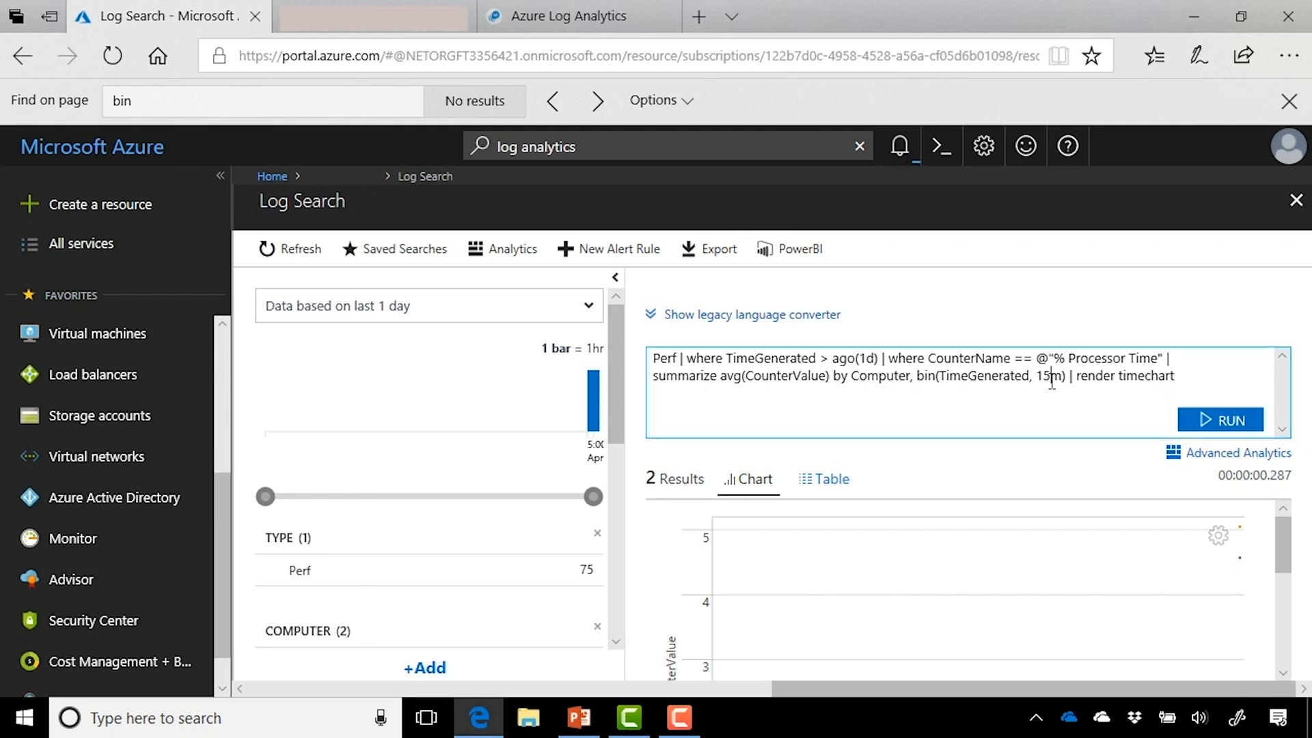
pyautogui.press('BackSpace')
pyautogui.press('BackSpace')
pyautogui.write('1')
pyautogui.click(1207, 421)
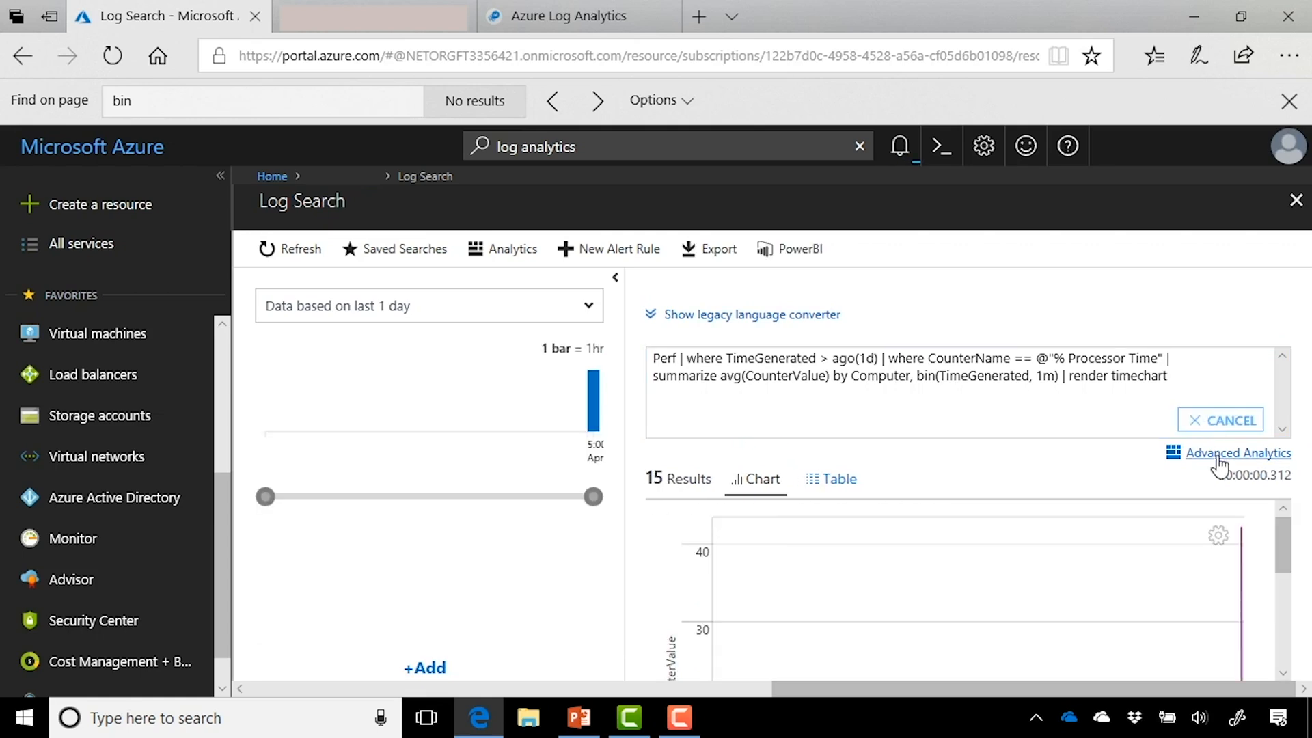
pyautogui.scroll(-3, 1257, 571)
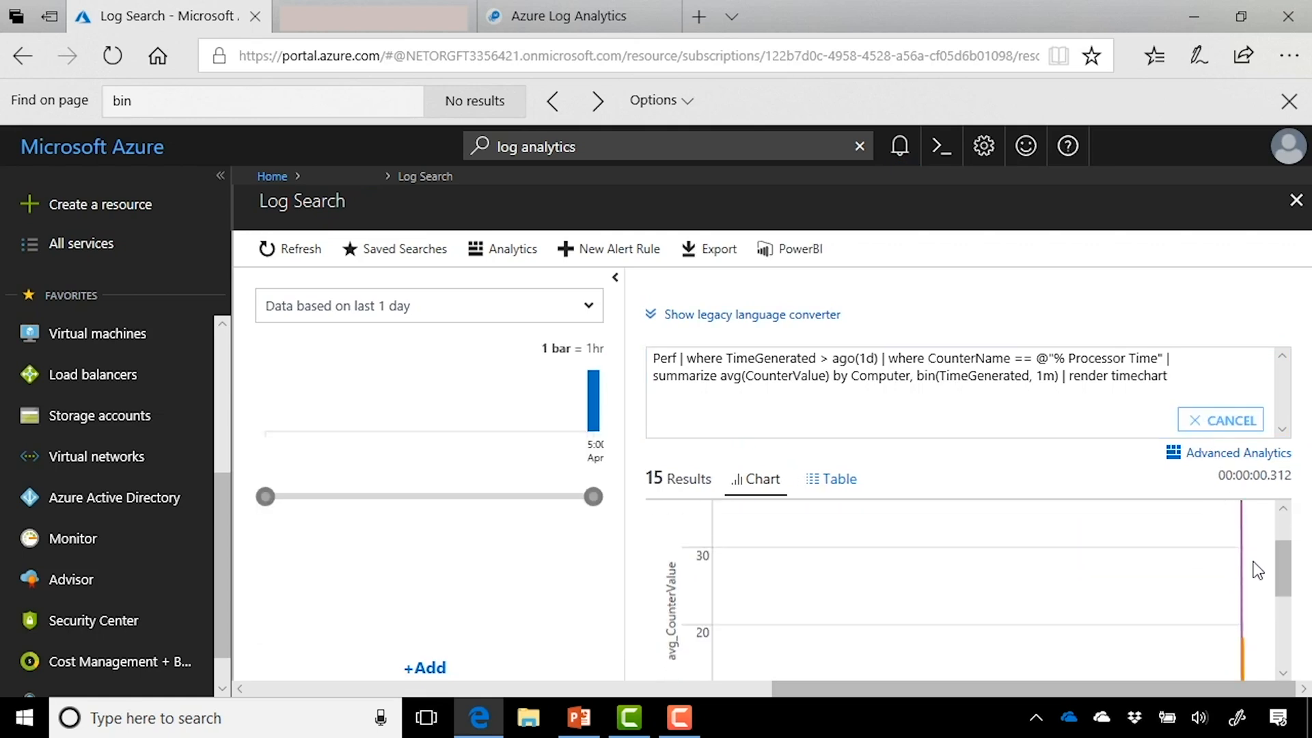
pyautogui.scroll(-2, 1257, 571)
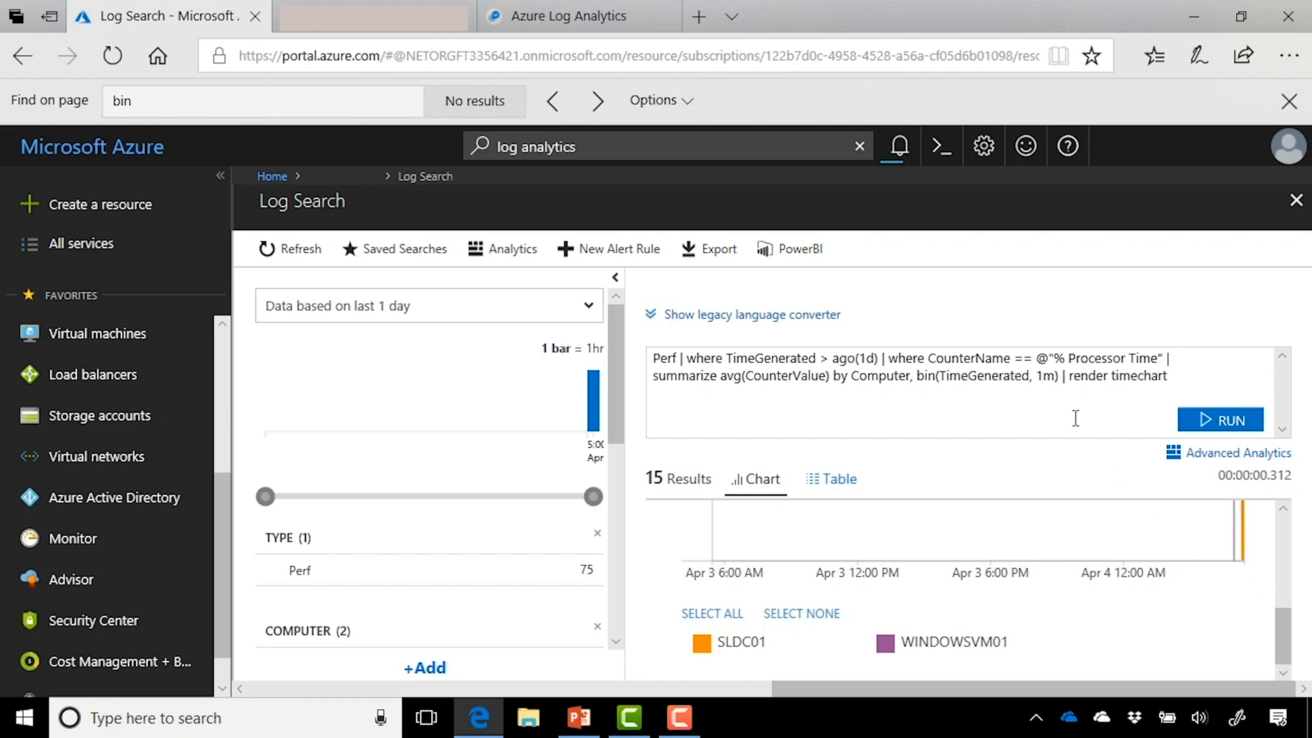
# Step: Open the SkylinesDemo workspace's View Designer and browse its Overview and View dashboard tile galleries
pyautogui.click(348, 177)
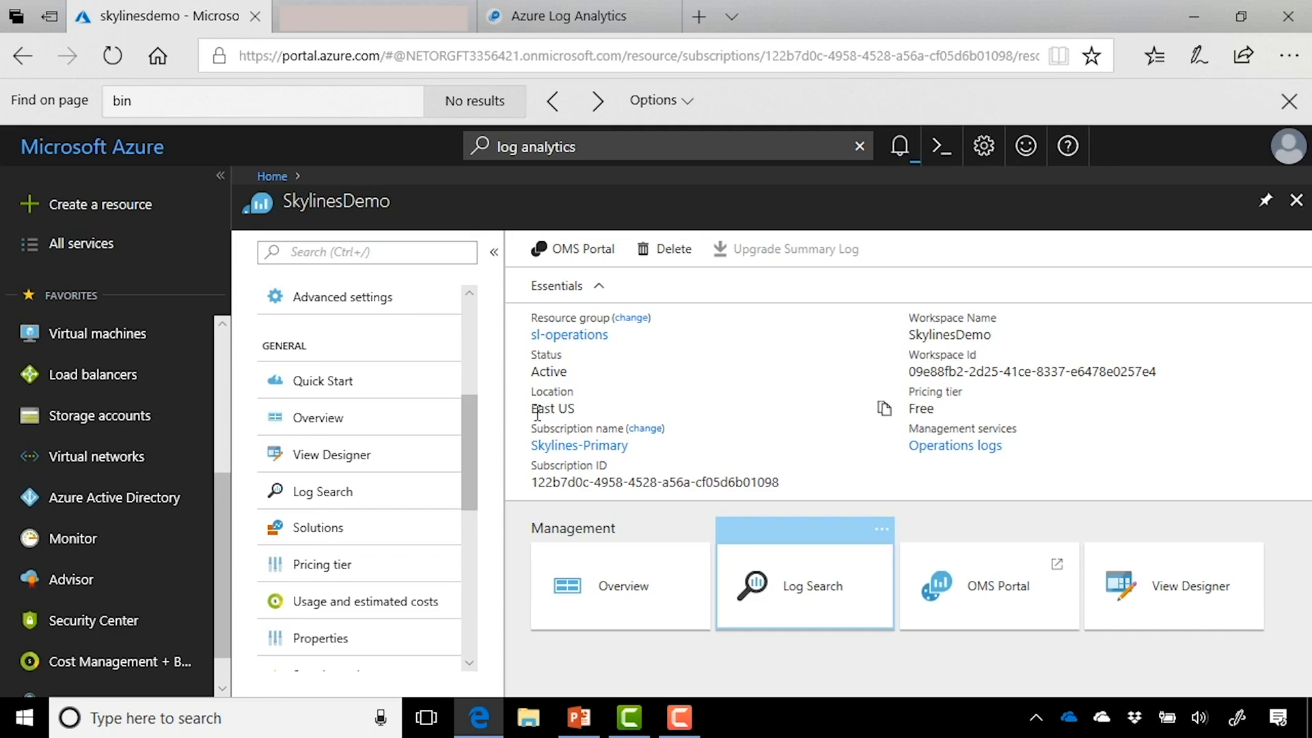
pyautogui.click(403, 470)
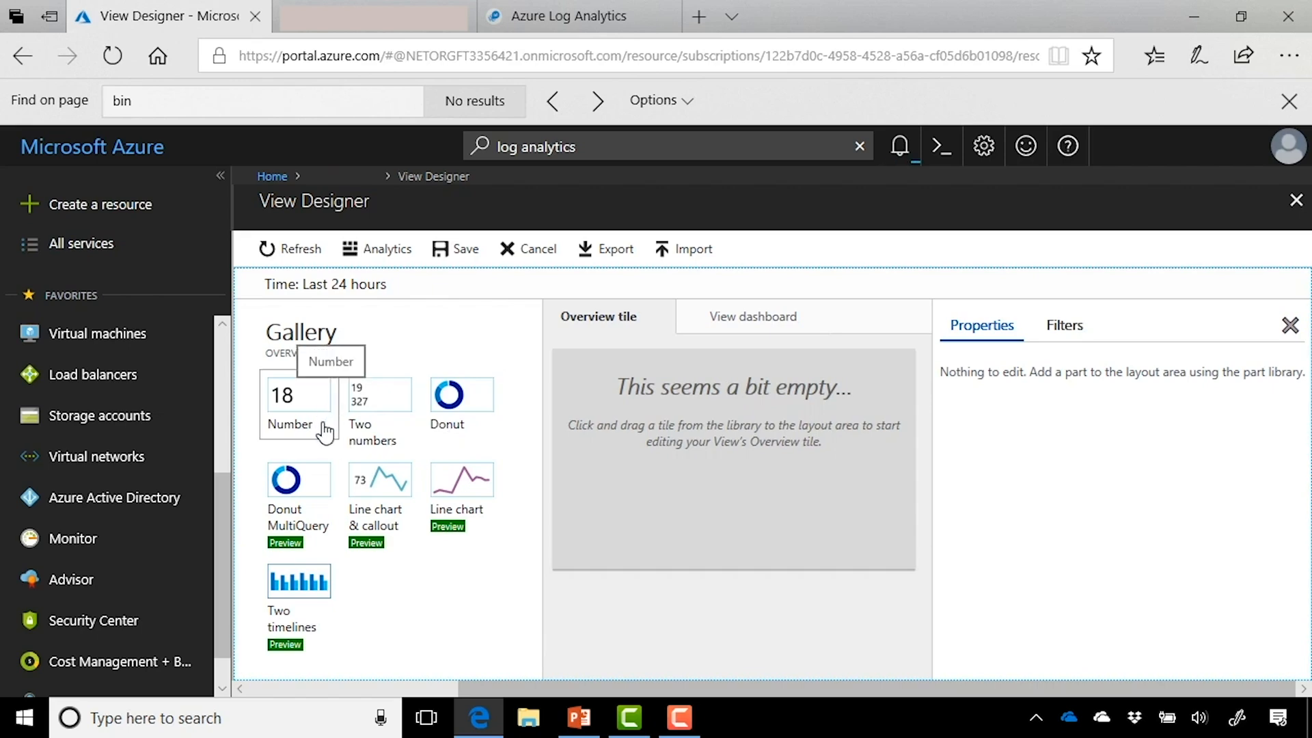
pyautogui.moveTo(375, 433); pyautogui.dragTo(335, 436)
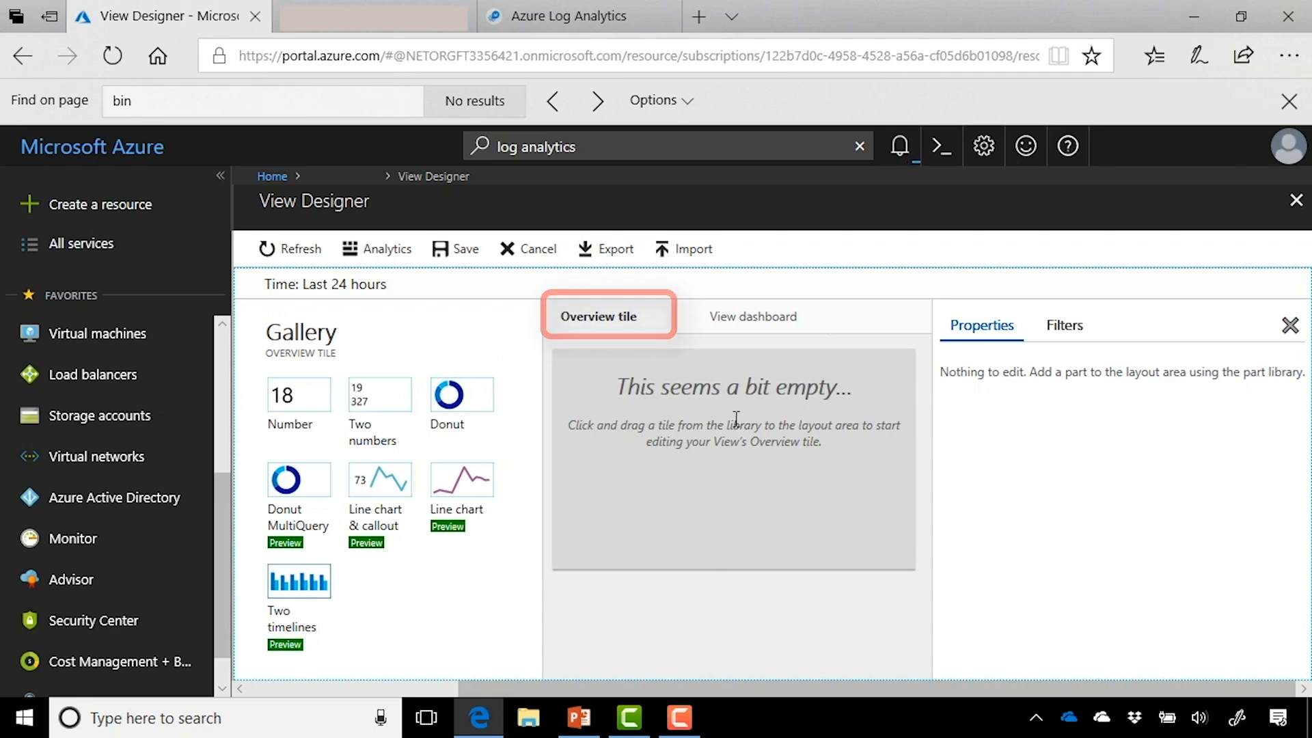
pyautogui.click(792, 320)
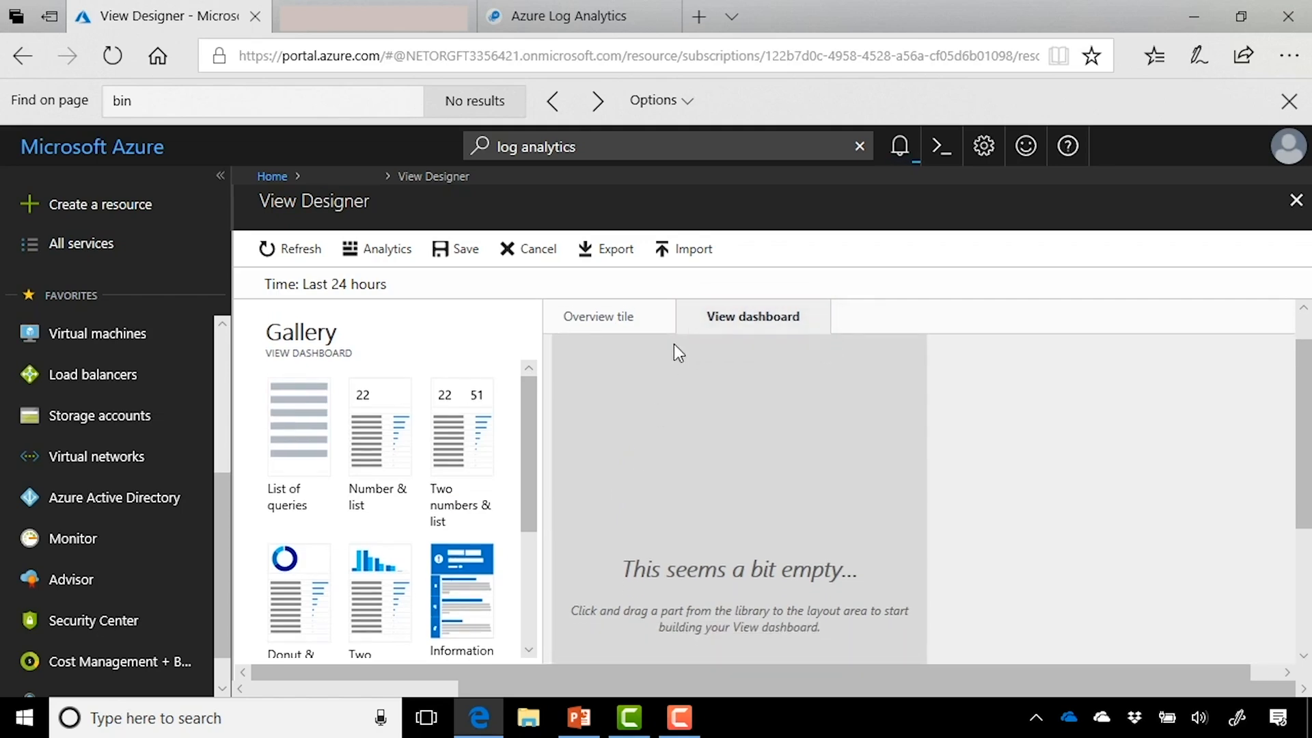
pyautogui.click(635, 337)
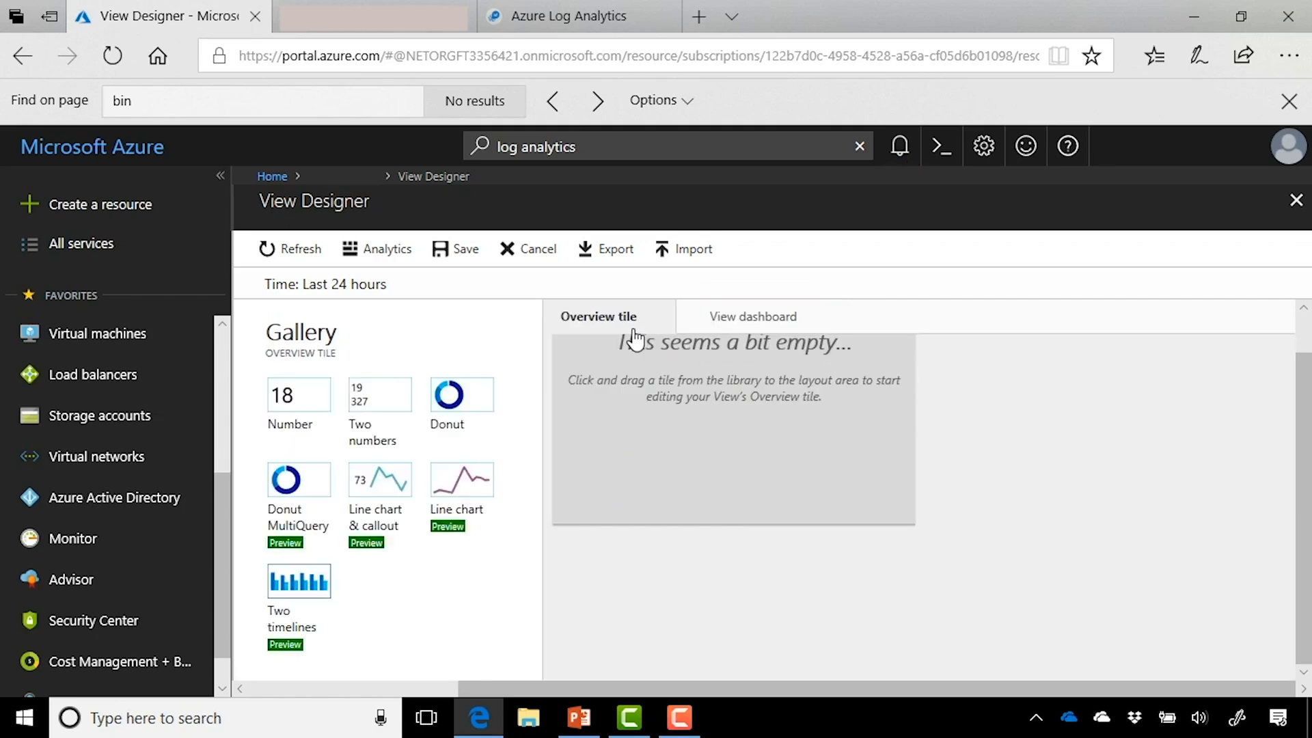
# Step: Make the overview a Donut tile of 15K records by type and review its query
pyautogui.click(457, 409)
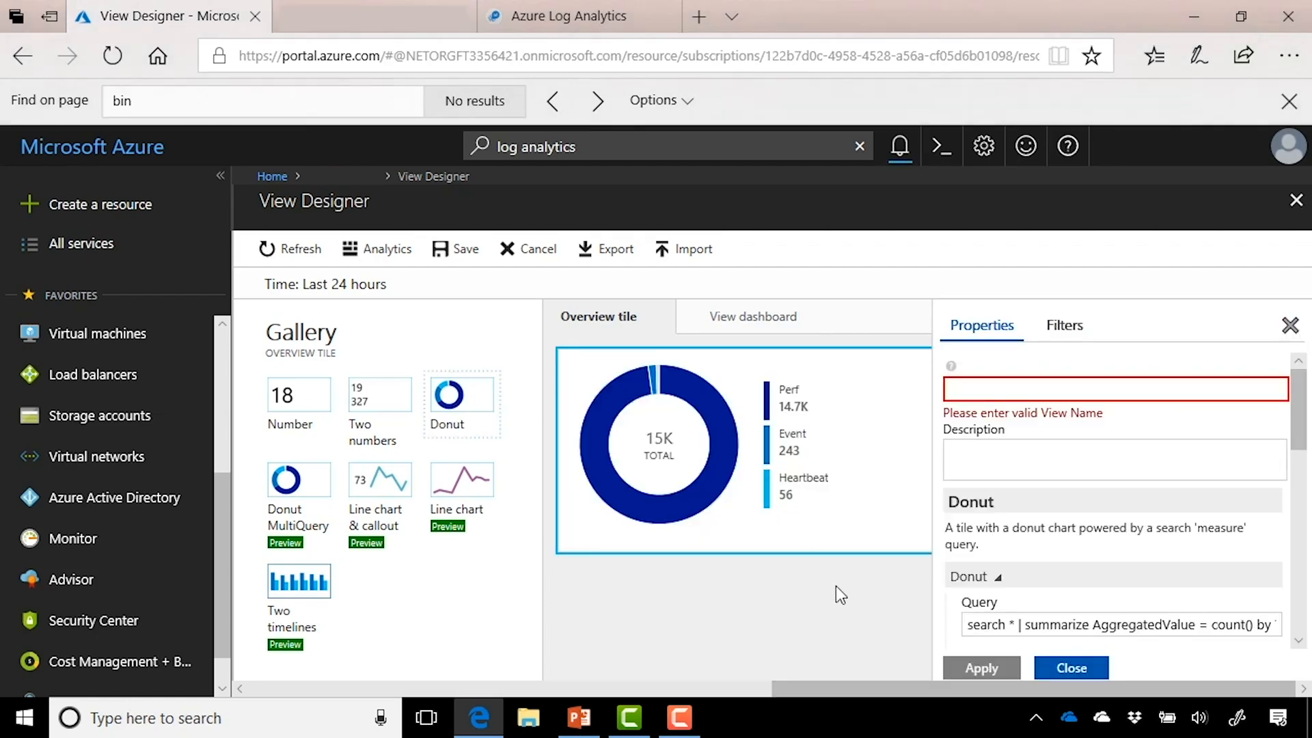
pyautogui.scroll(-1, 1218, 555)
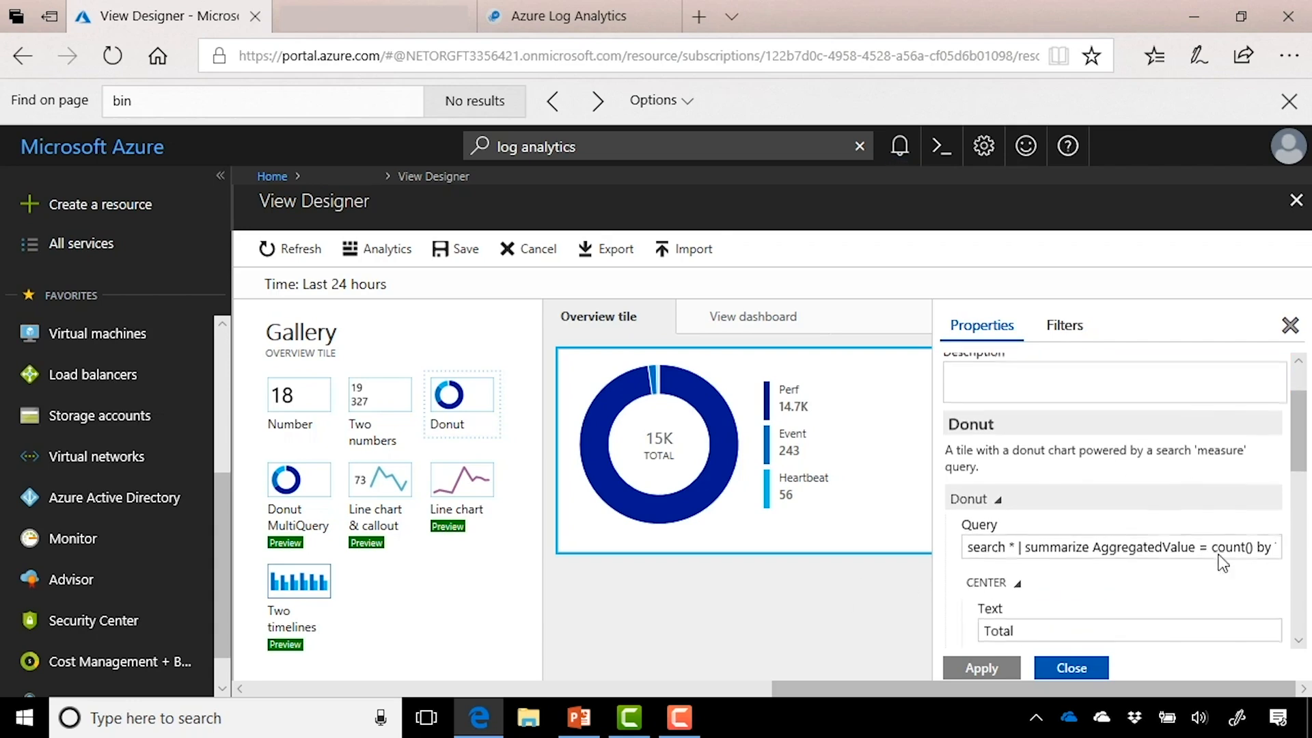
pyautogui.click(1172, 549)
pyautogui.doubleClick(1174, 552)
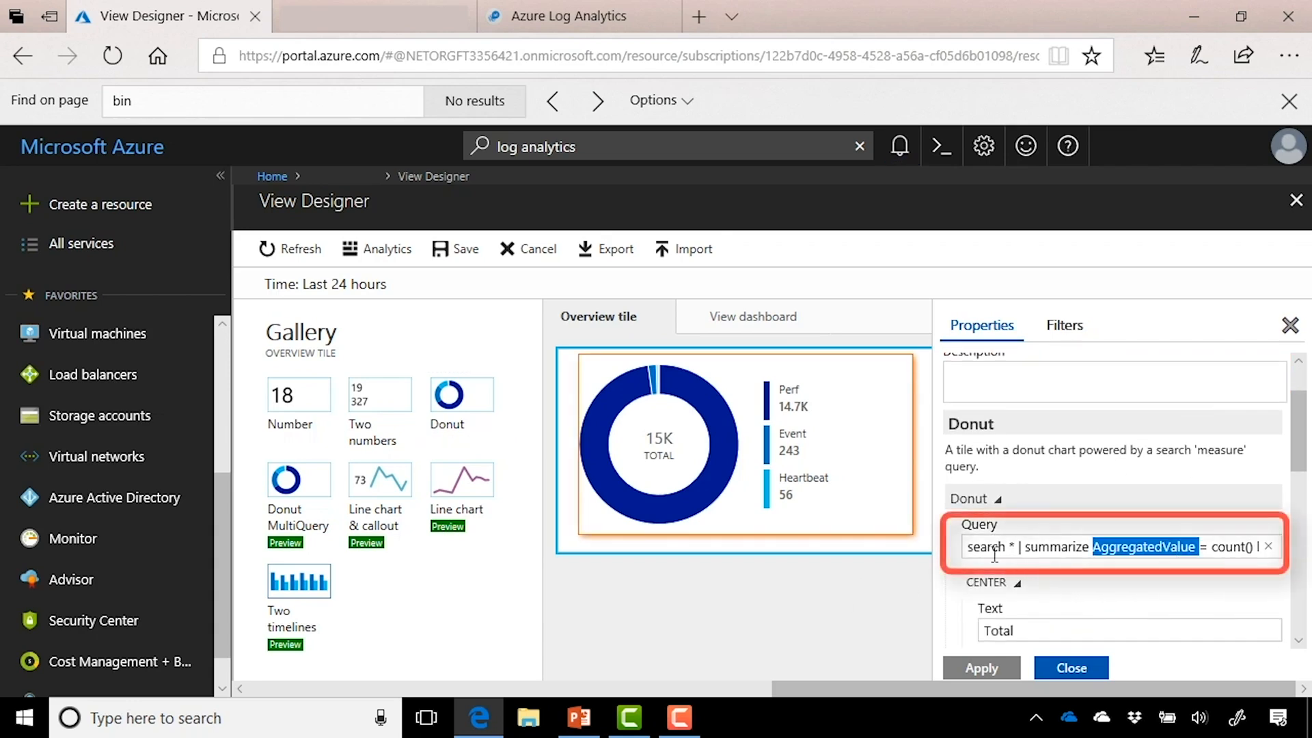
pyautogui.click(972, 551)
pyautogui.hotkey('ctrl', 'a')
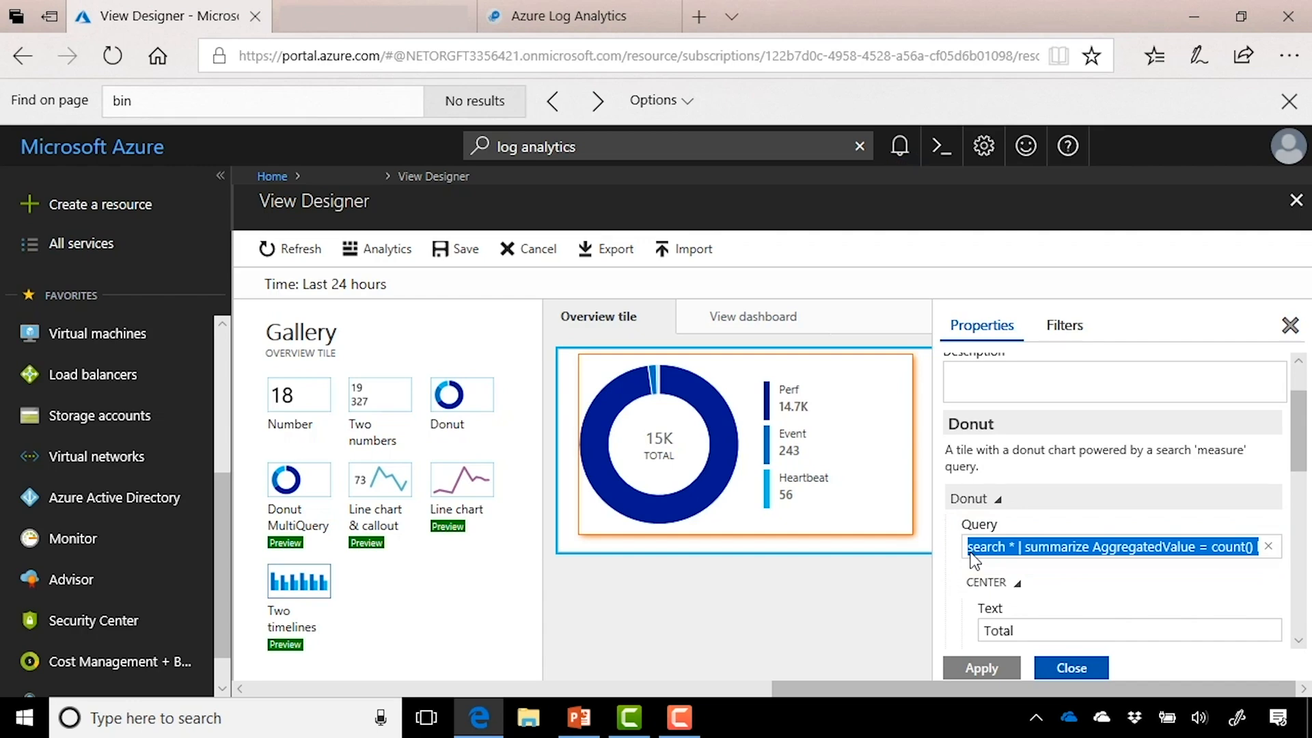
pyautogui.click(815, 606)
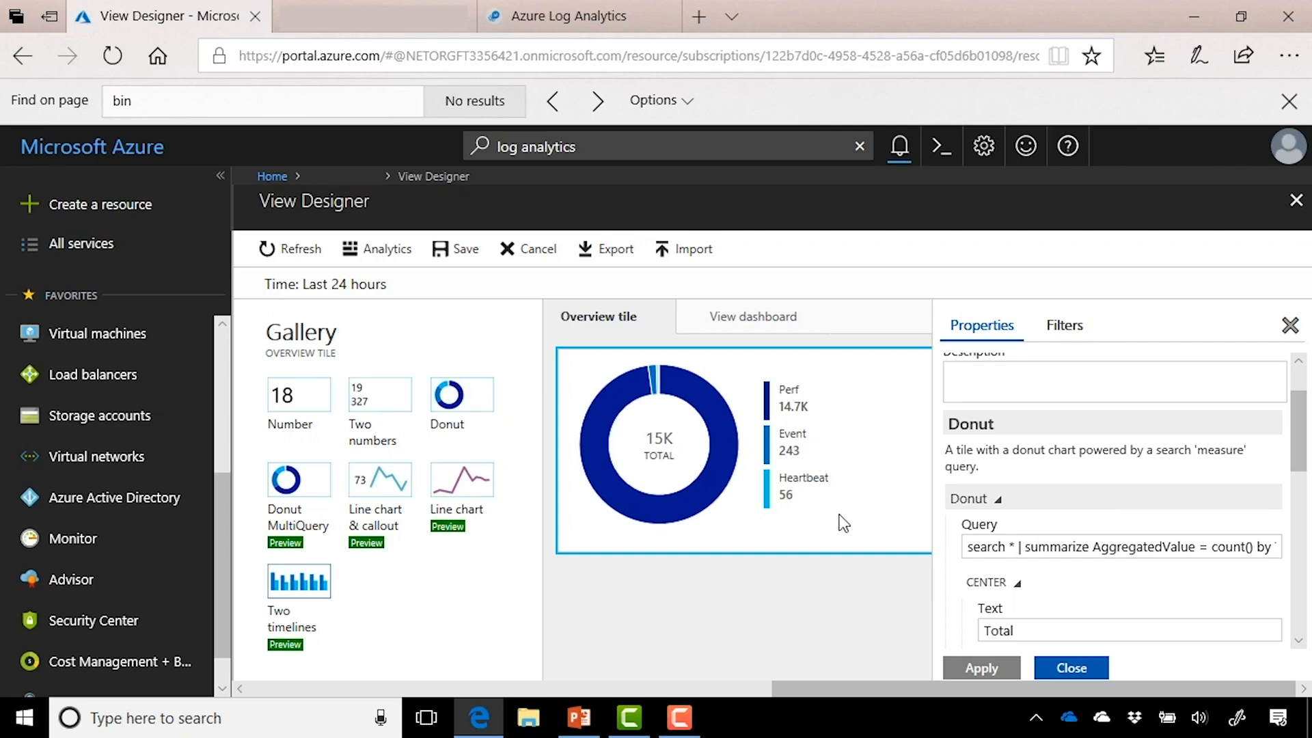
pyautogui.click(760, 320)
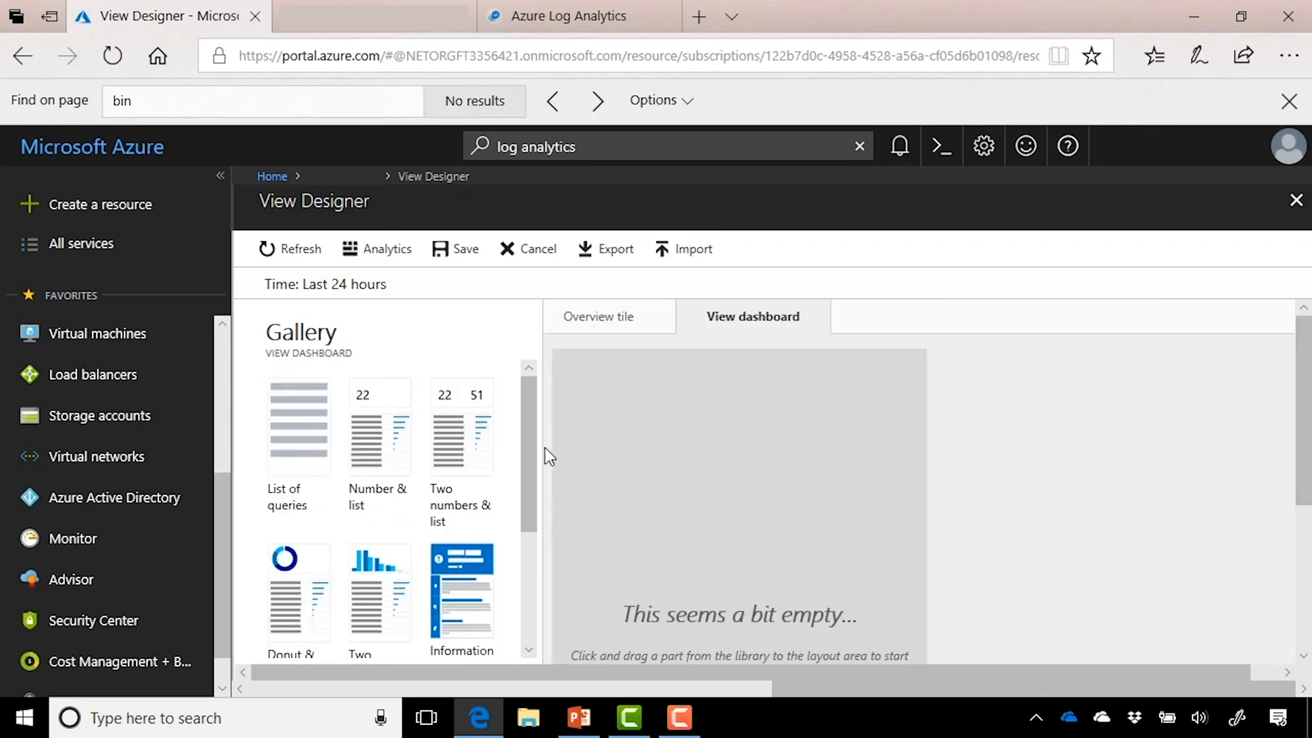
# Step: Place a Distribution by Computer part showing 3 computers: WINDOWSVM01 7.6K, SLDC01 7.4K
pyautogui.click(309, 468)
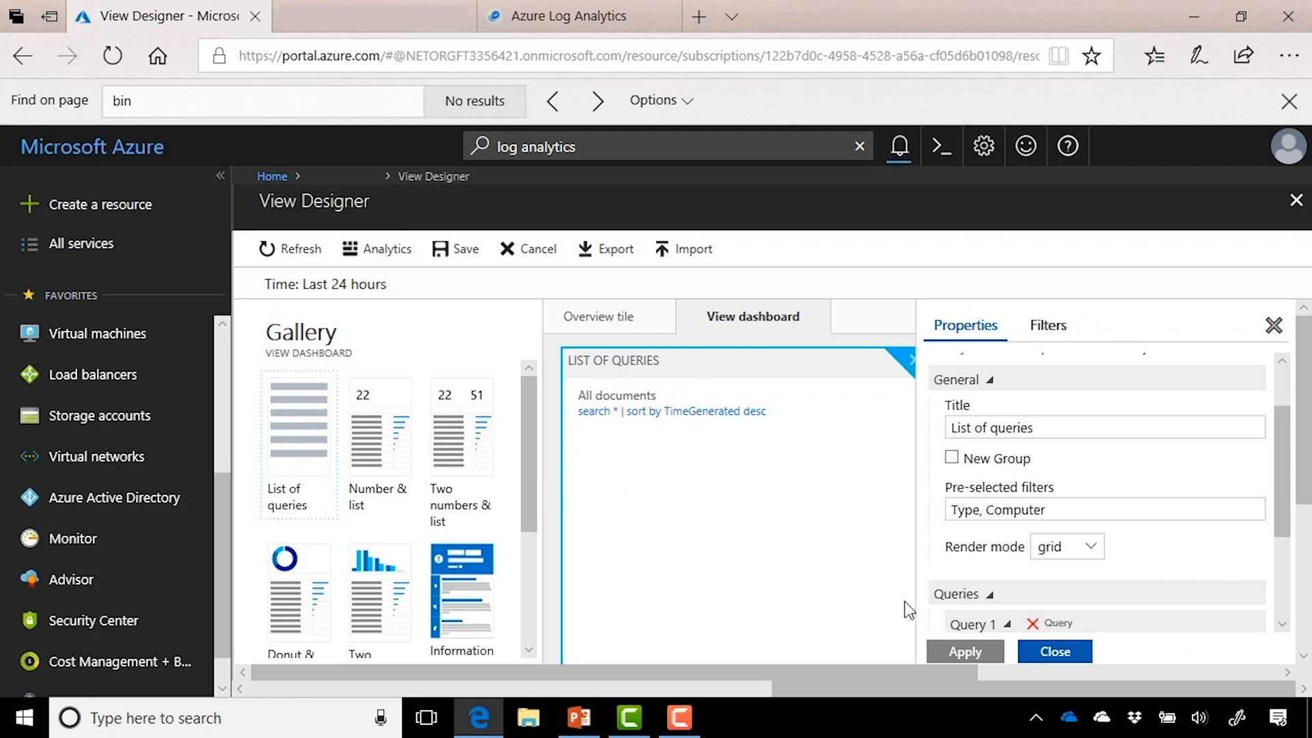
pyautogui.click(1069, 657)
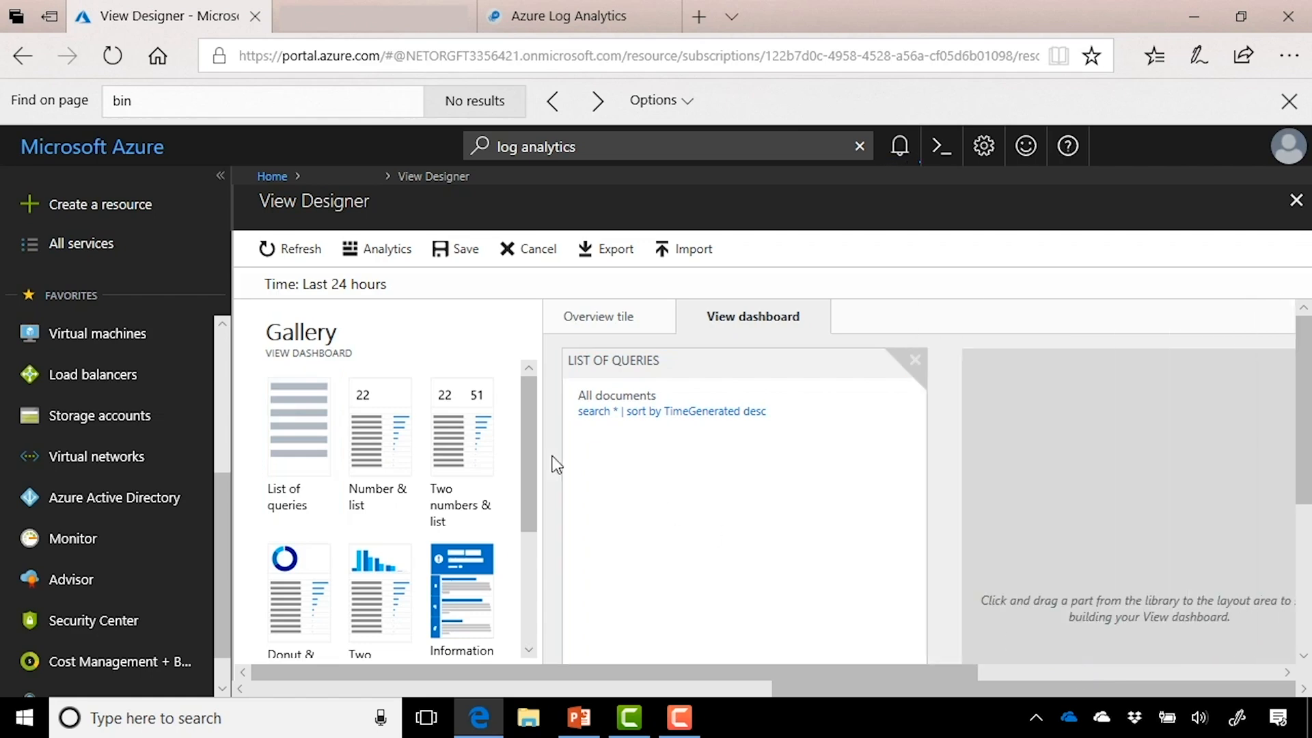
pyautogui.click(455, 456)
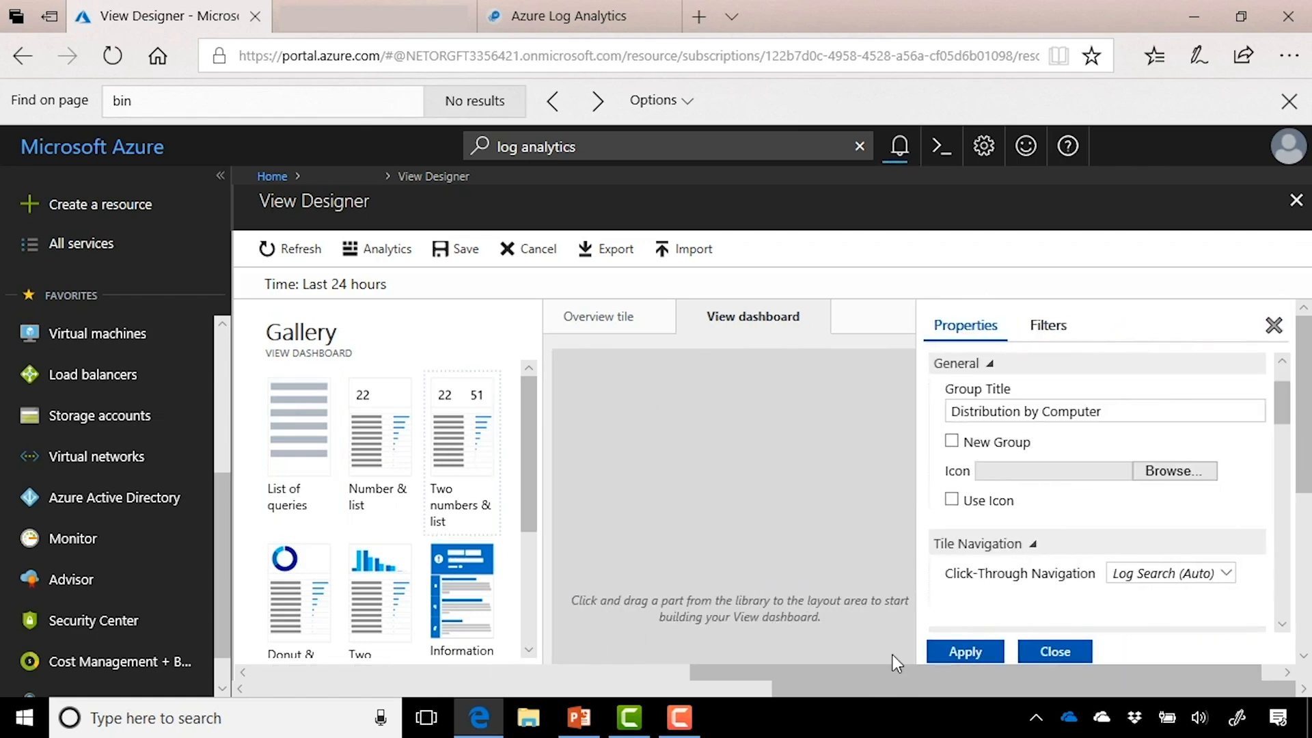
pyautogui.hotkey('ctrl', '-')
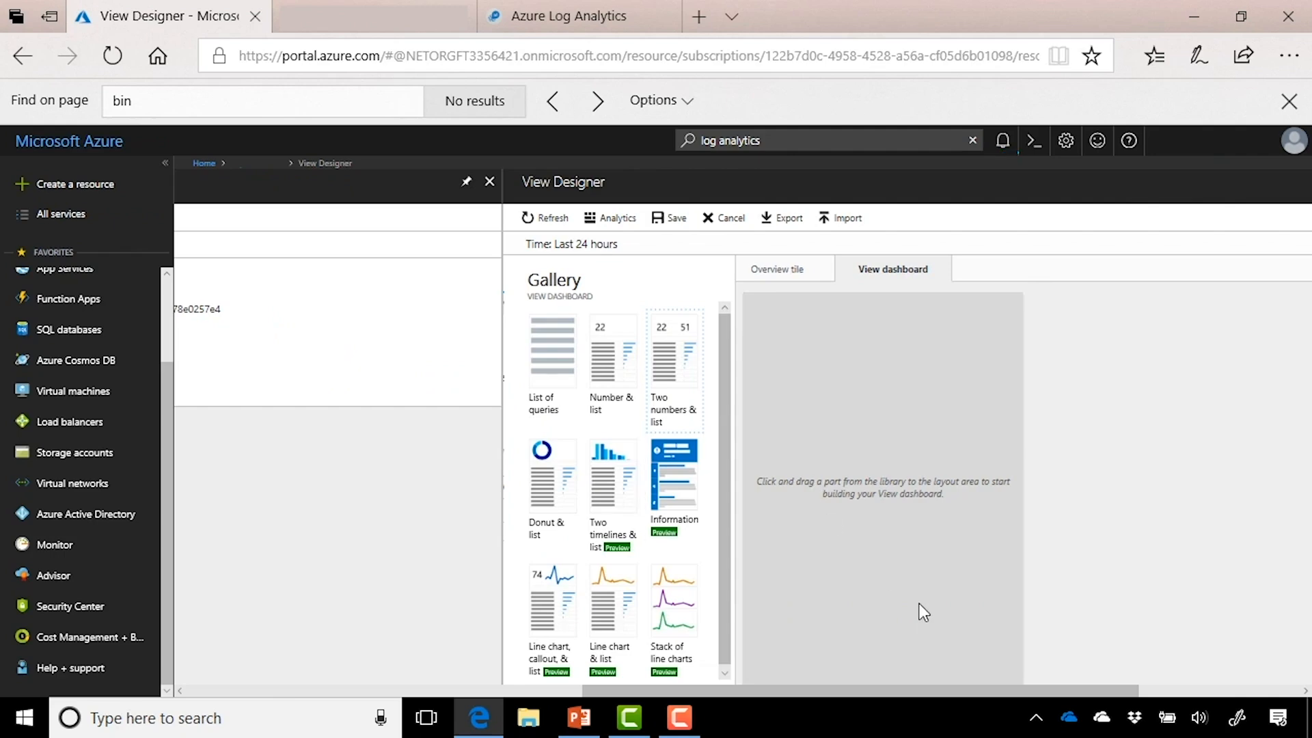
pyautogui.moveTo(663, 349); pyautogui.dragTo(782, 384)
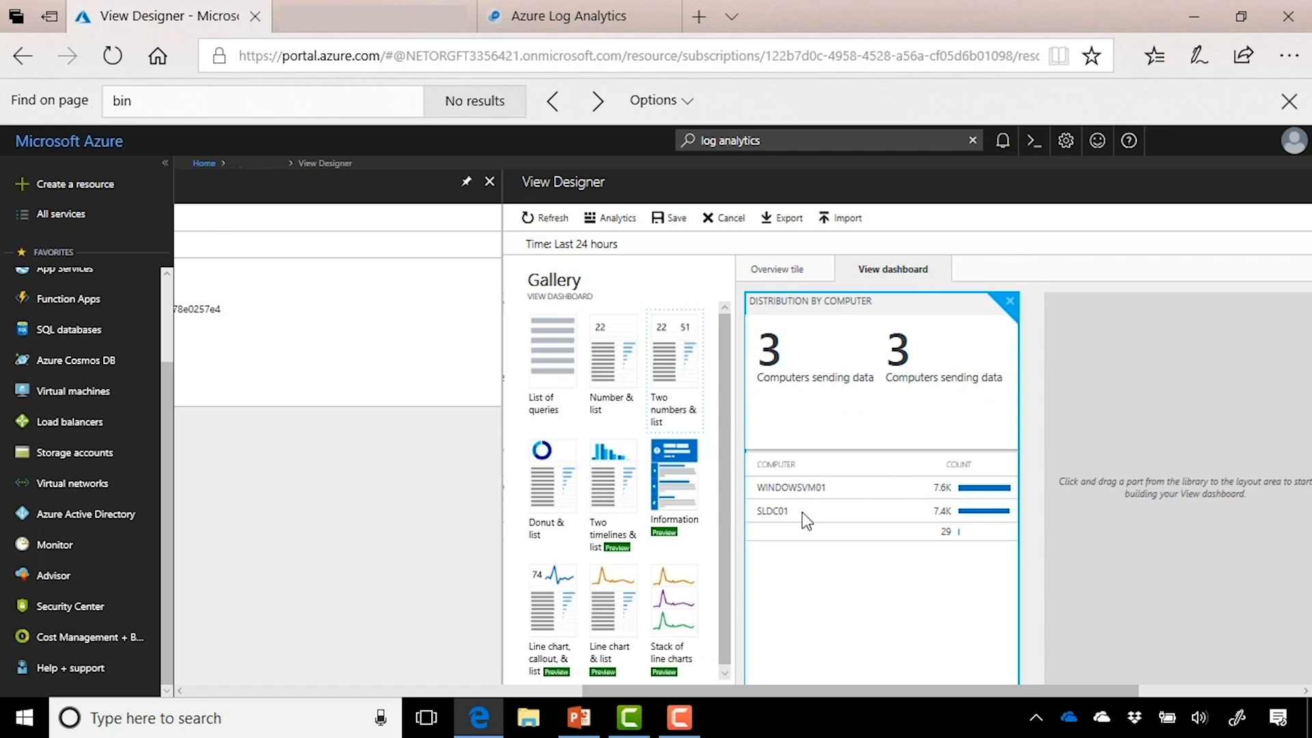
pyautogui.moveTo(650, 505); pyautogui.dragTo(642, 547)
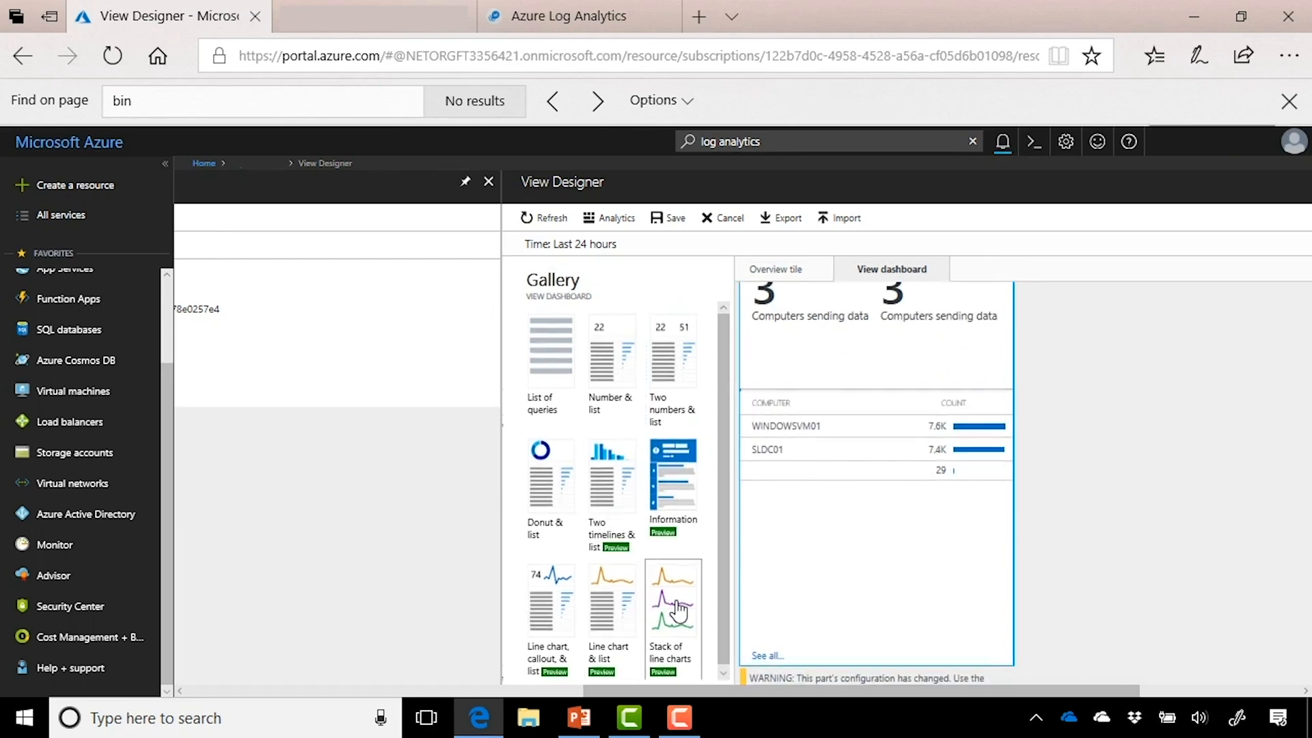
# Step: Place a Data Type Distribution stack of line charts on the dashboard and open its properties
pyautogui.moveTo(678, 608); pyautogui.dragTo(866, 519)
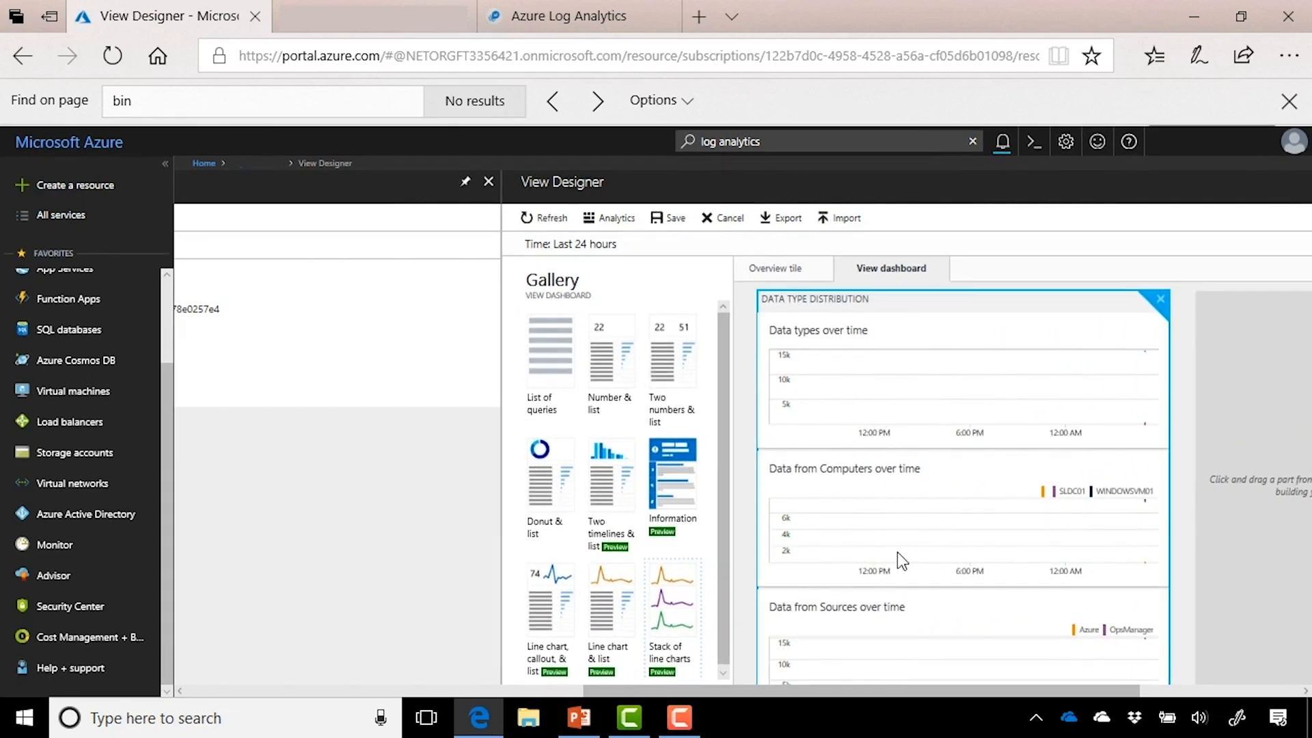
pyautogui.scroll(-2, 897, 554)
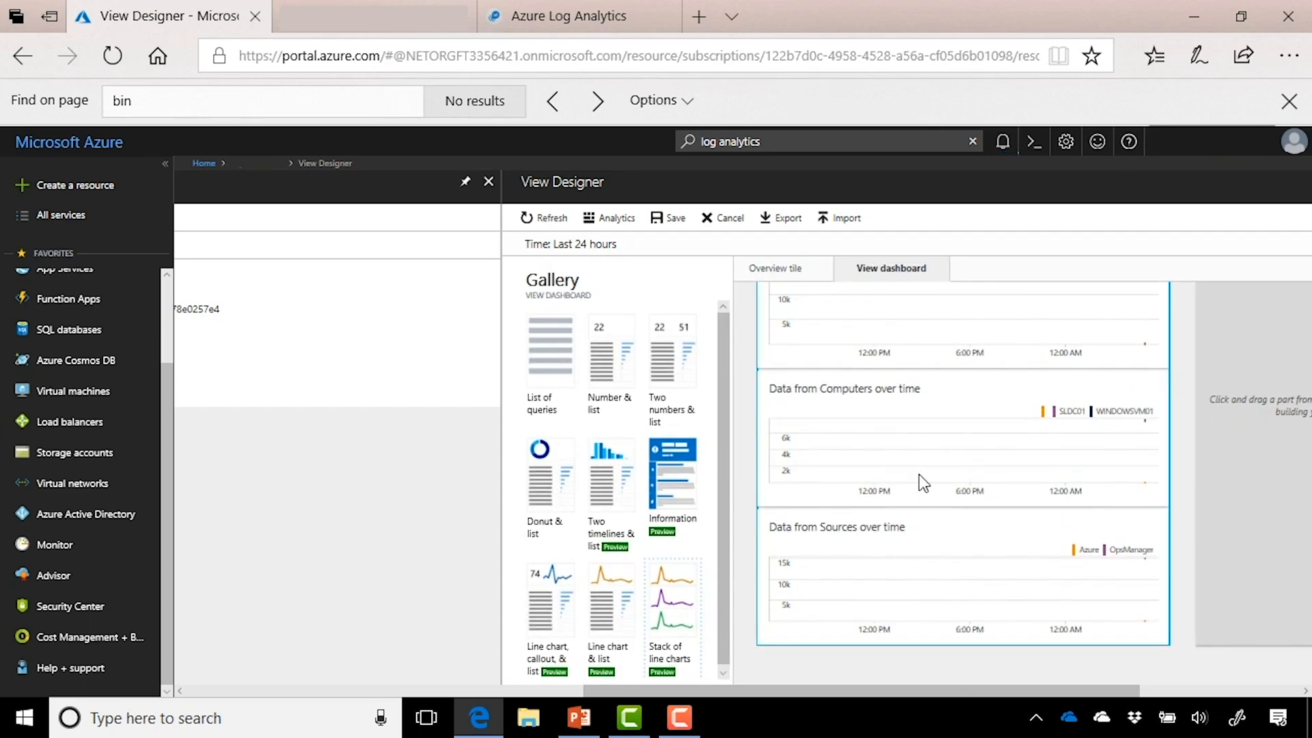
pyautogui.scroll(2, 919, 474)
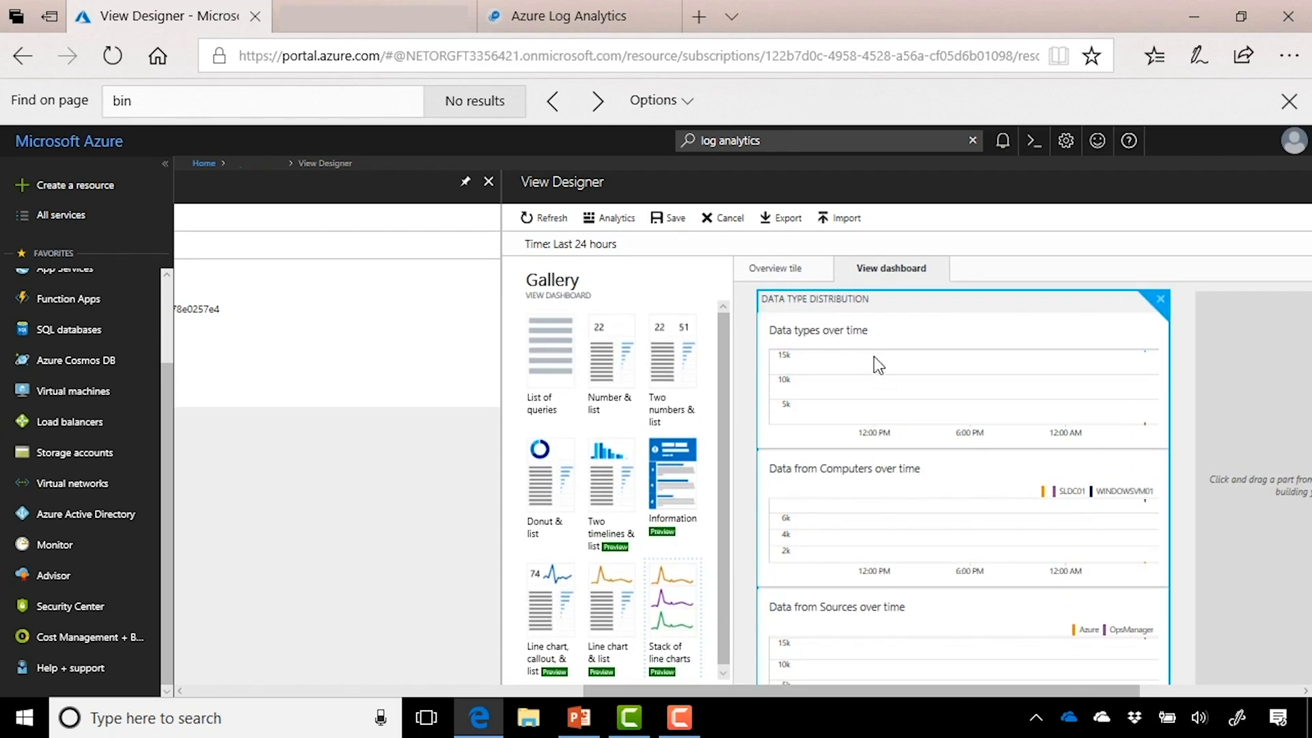
pyautogui.click(1030, 383)
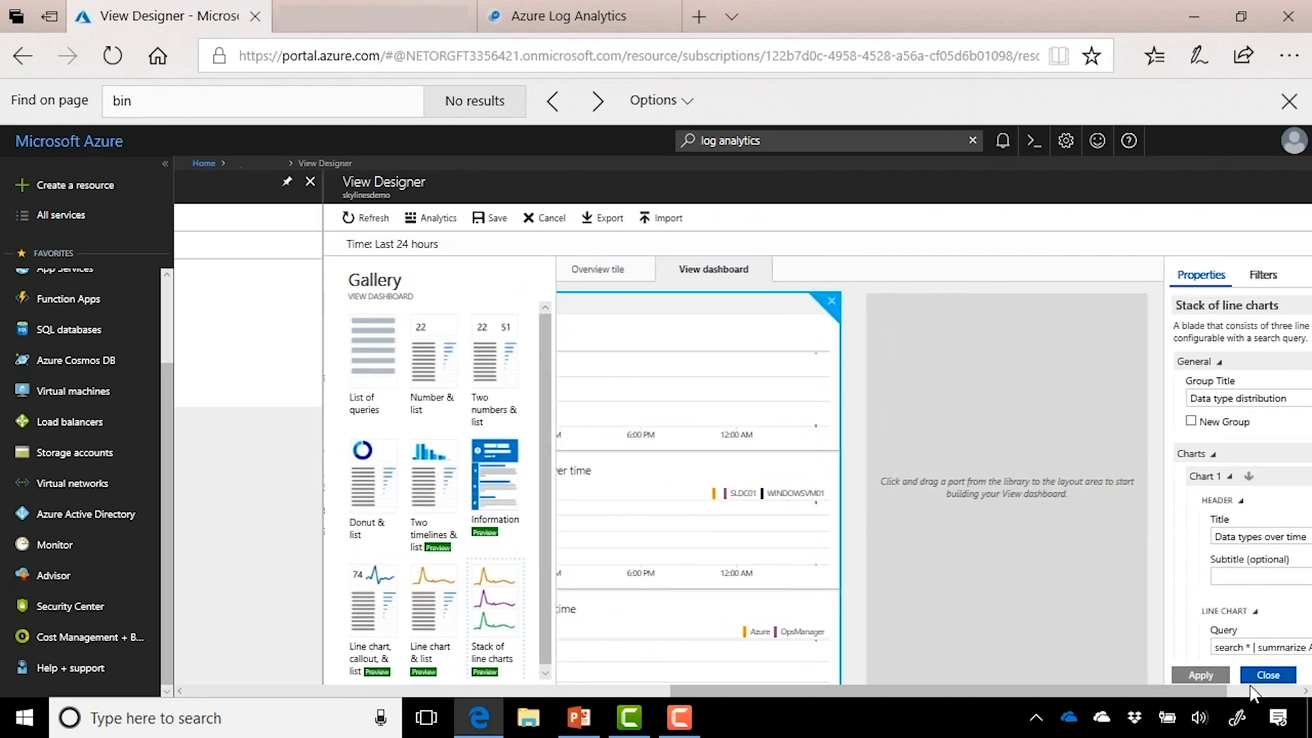
pyautogui.click(1249, 688)
pyautogui.scroll(-5, 1240, 585)
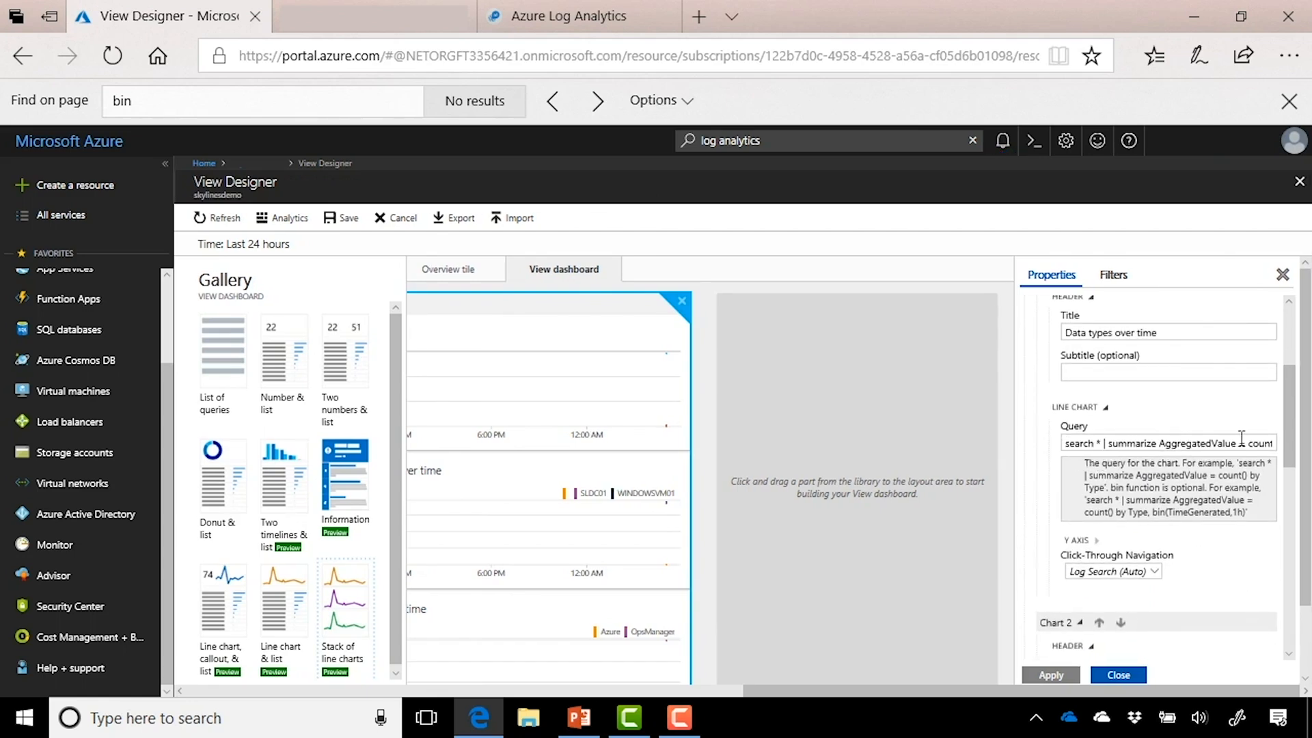
pyautogui.scroll(-1, 1218, 560)
pyautogui.scroll(-5, 1217, 559)
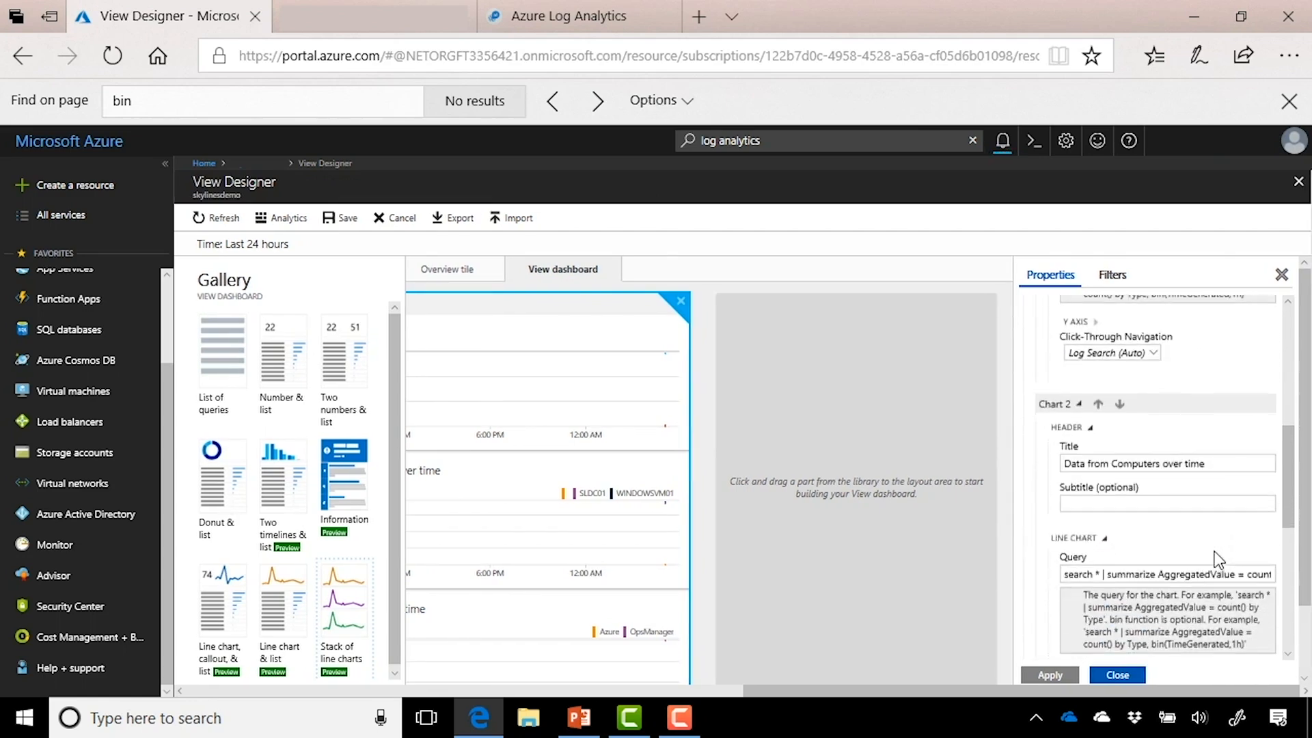
pyautogui.doubleClick(1072, 578)
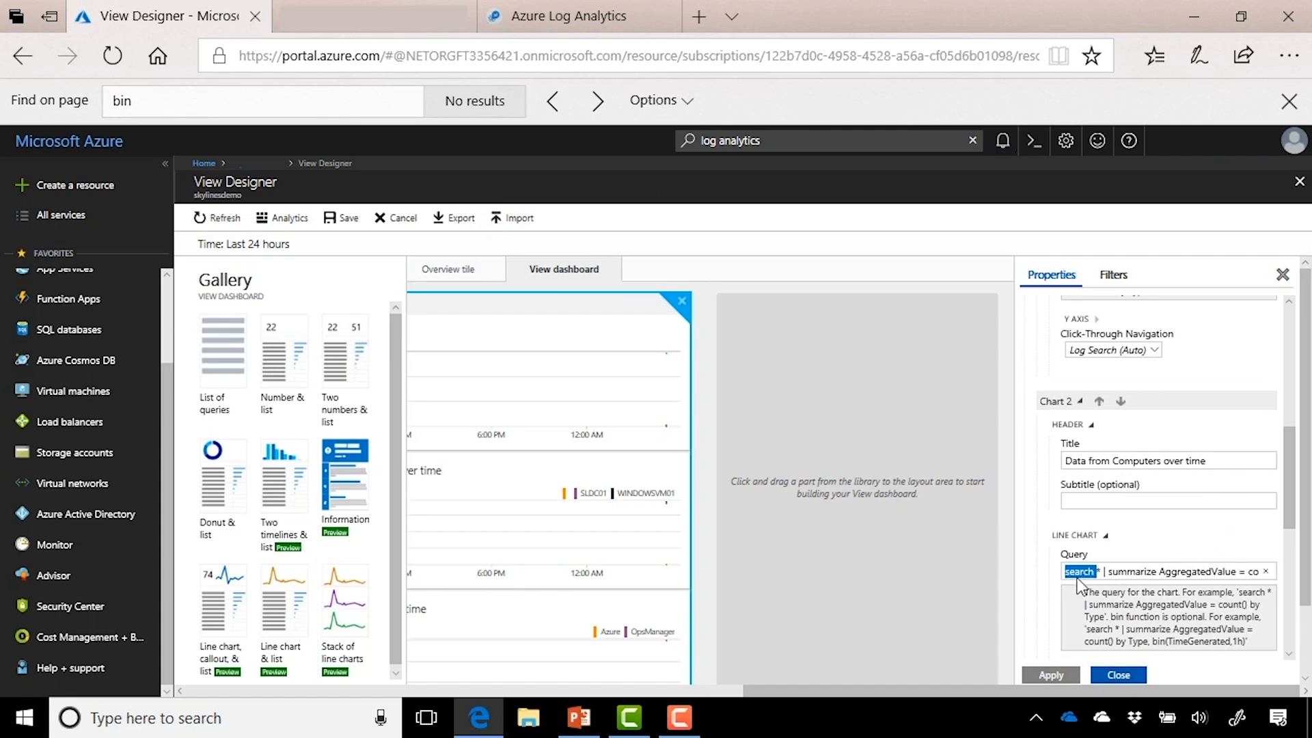
pyautogui.scroll(-3, 1185, 615)
pyautogui.scroll(-4, 1185, 623)
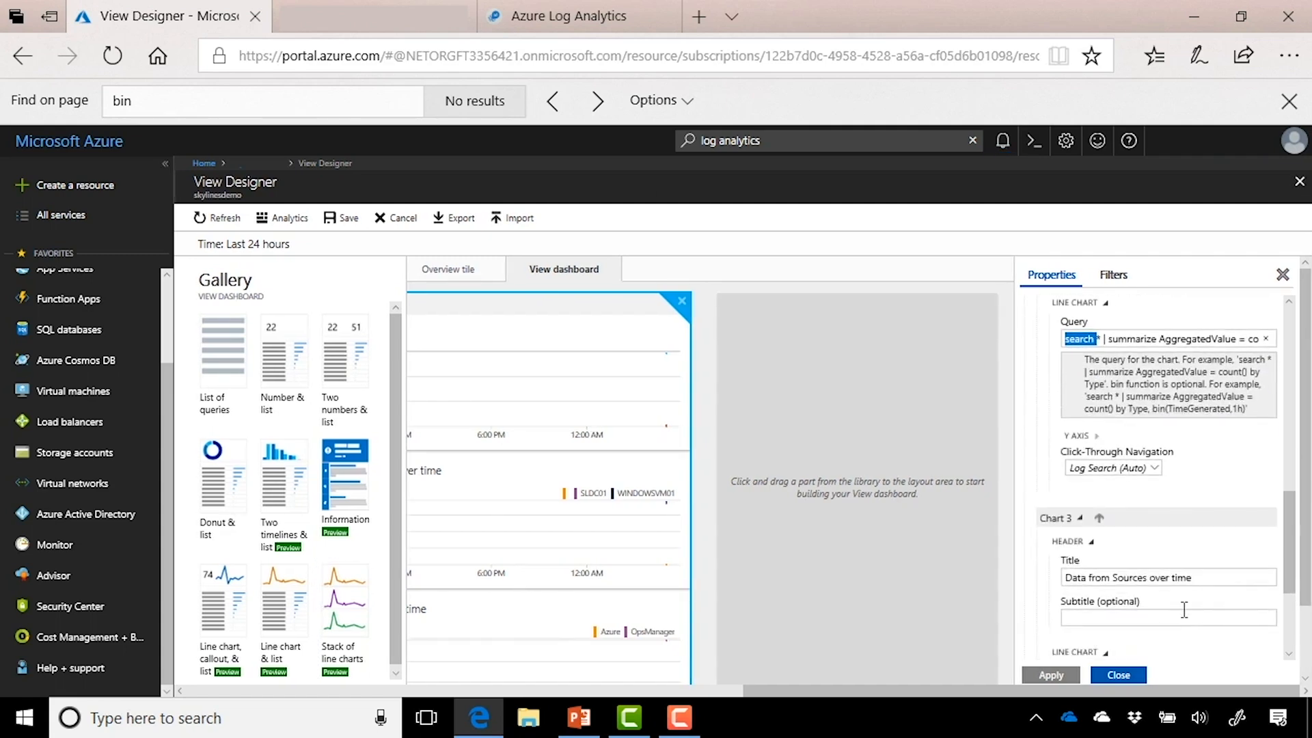
pyautogui.scroll(-2, 1180, 601)
pyautogui.click(1160, 588)
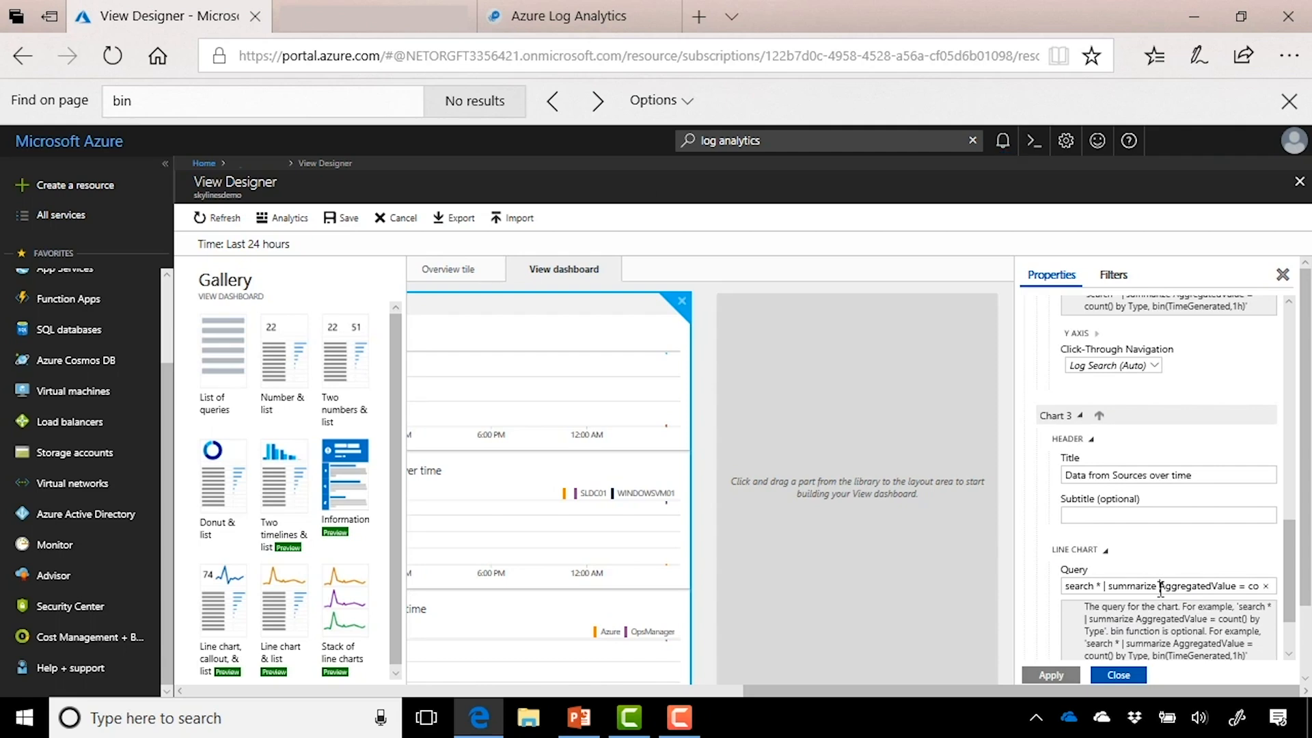
# Step: Run the All Events saved query in Log Analytics and chart its 243 Event records
pyautogui.click(388, 31)
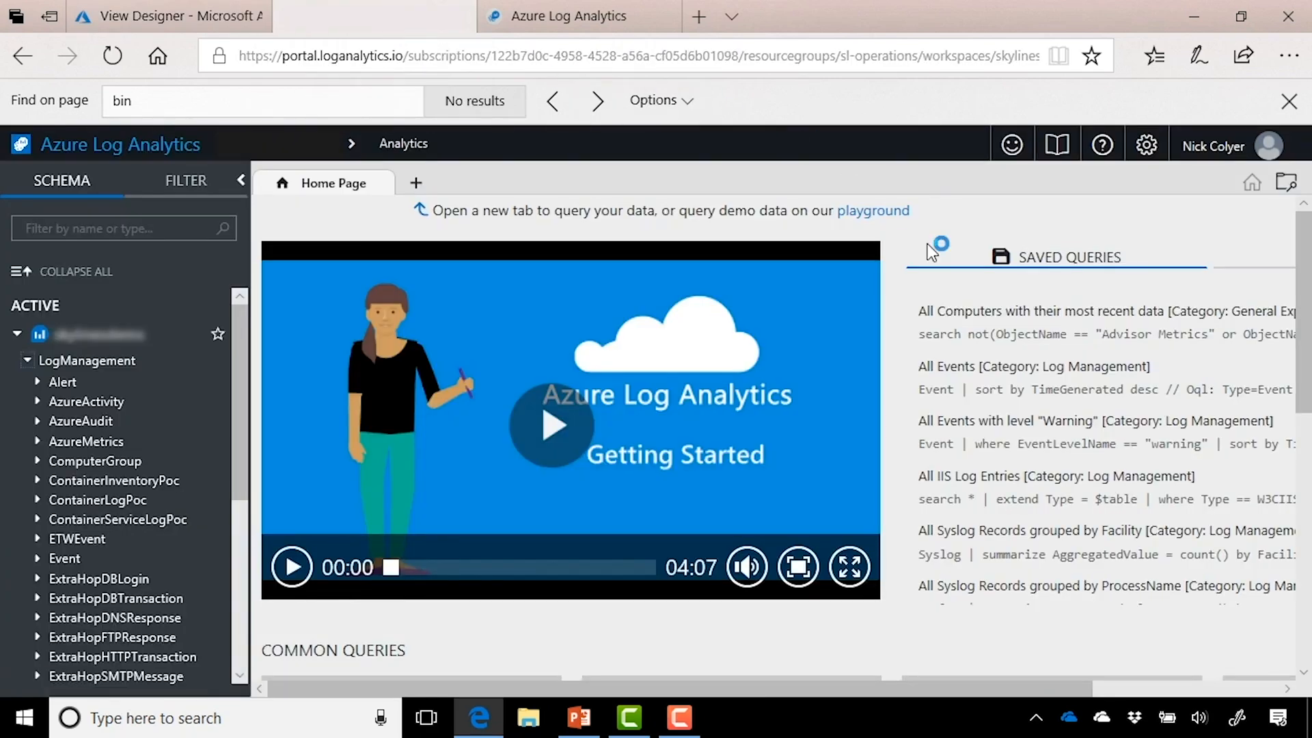
pyautogui.click(977, 369)
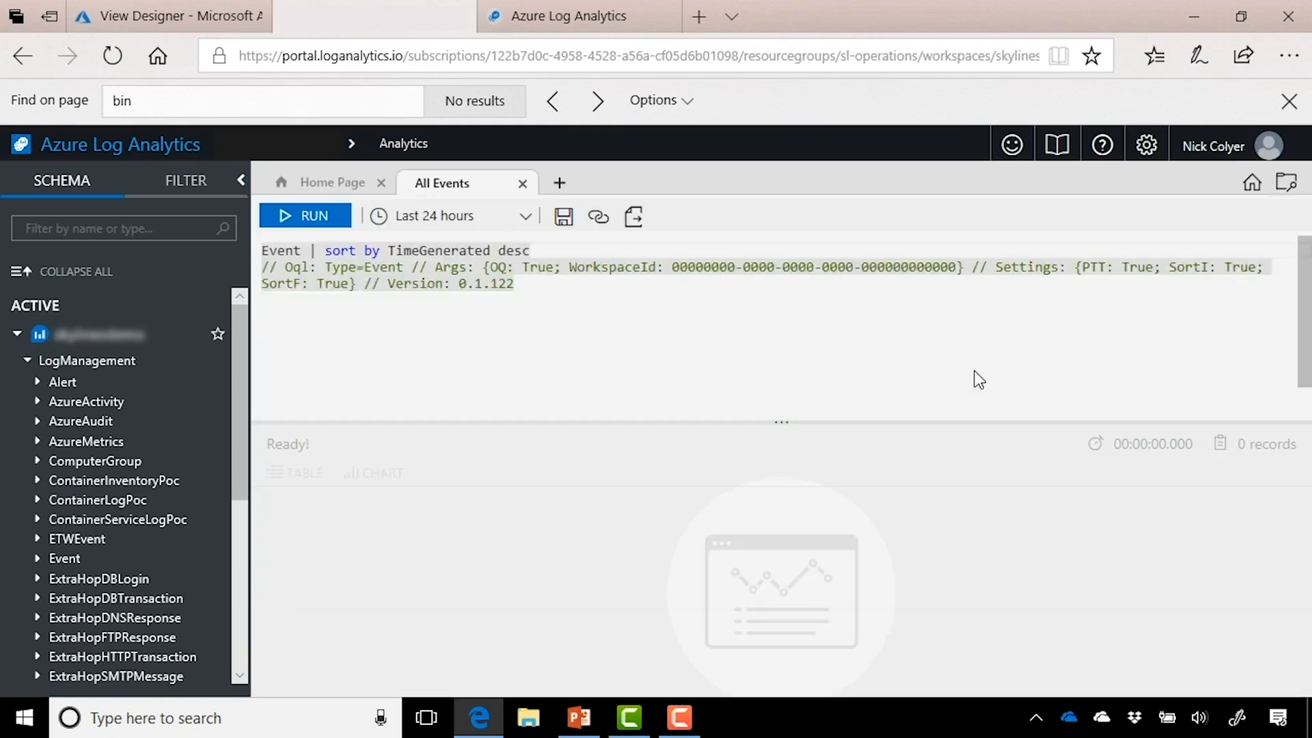
pyautogui.click(322, 225)
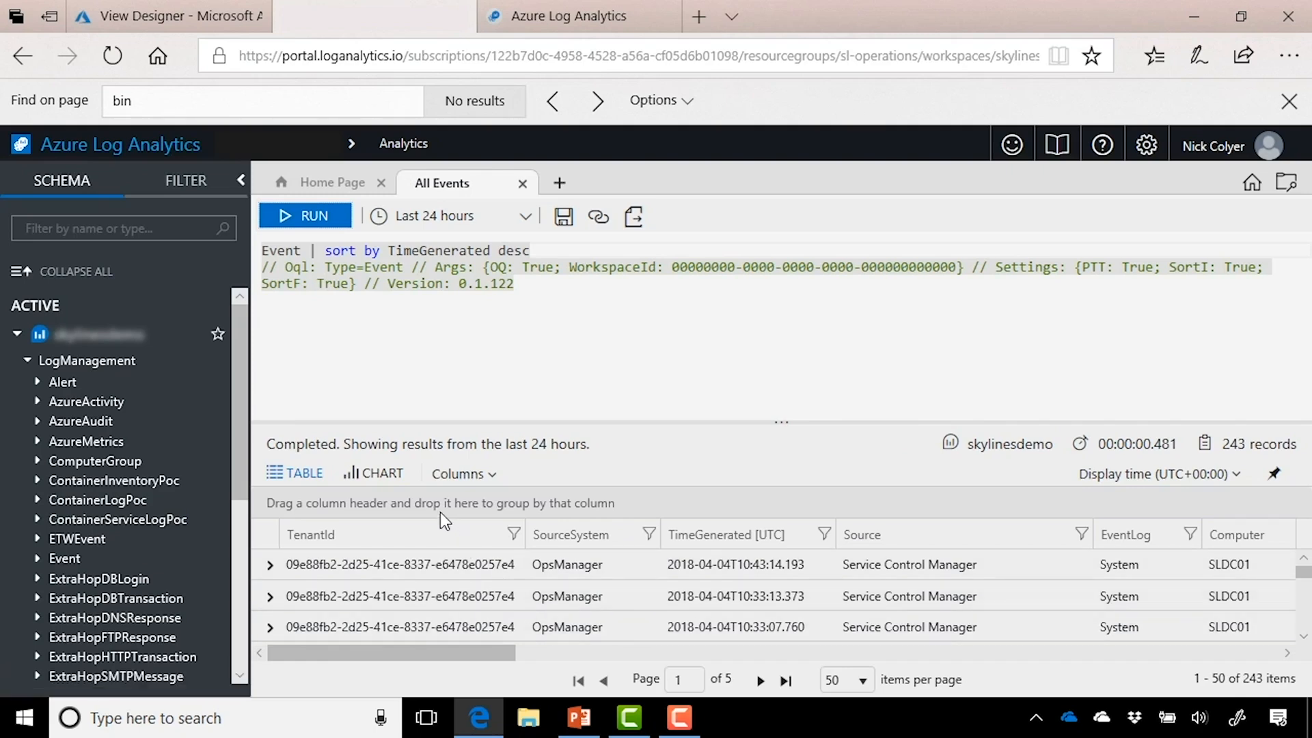
pyautogui.click(382, 475)
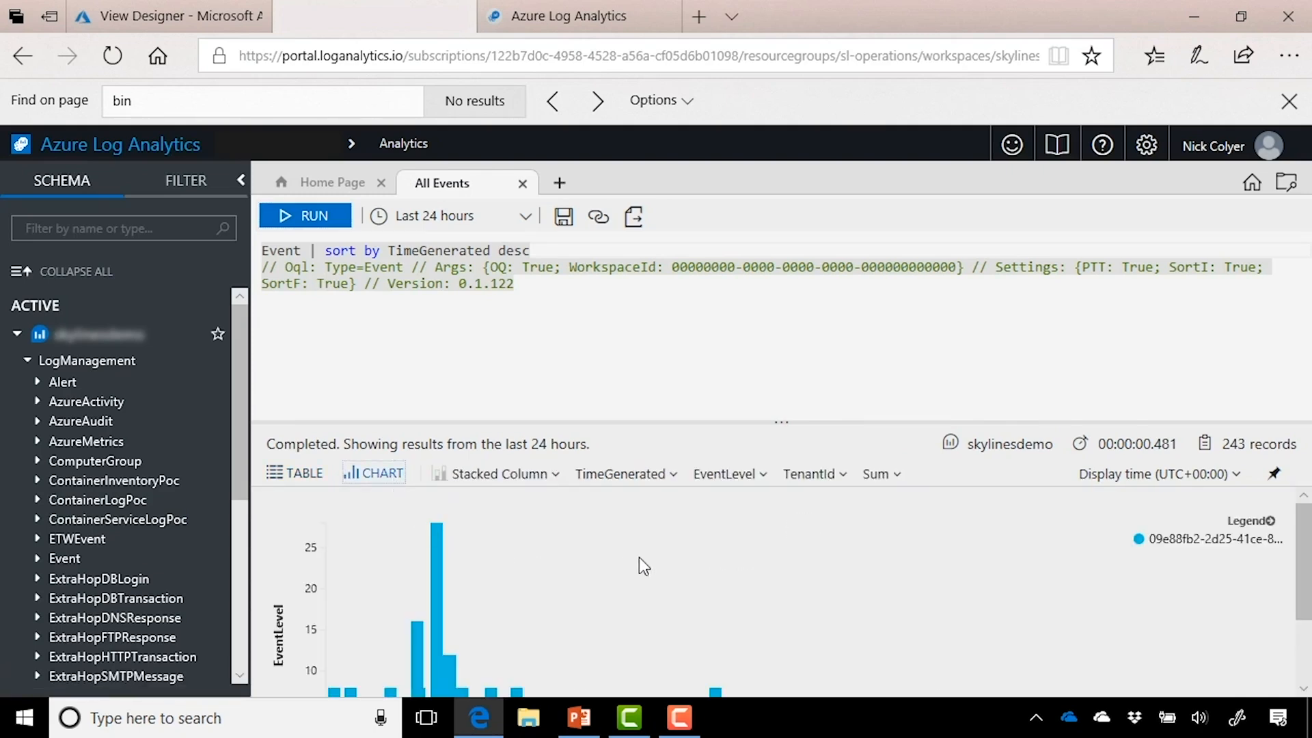
pyautogui.scroll(-2, 648, 560)
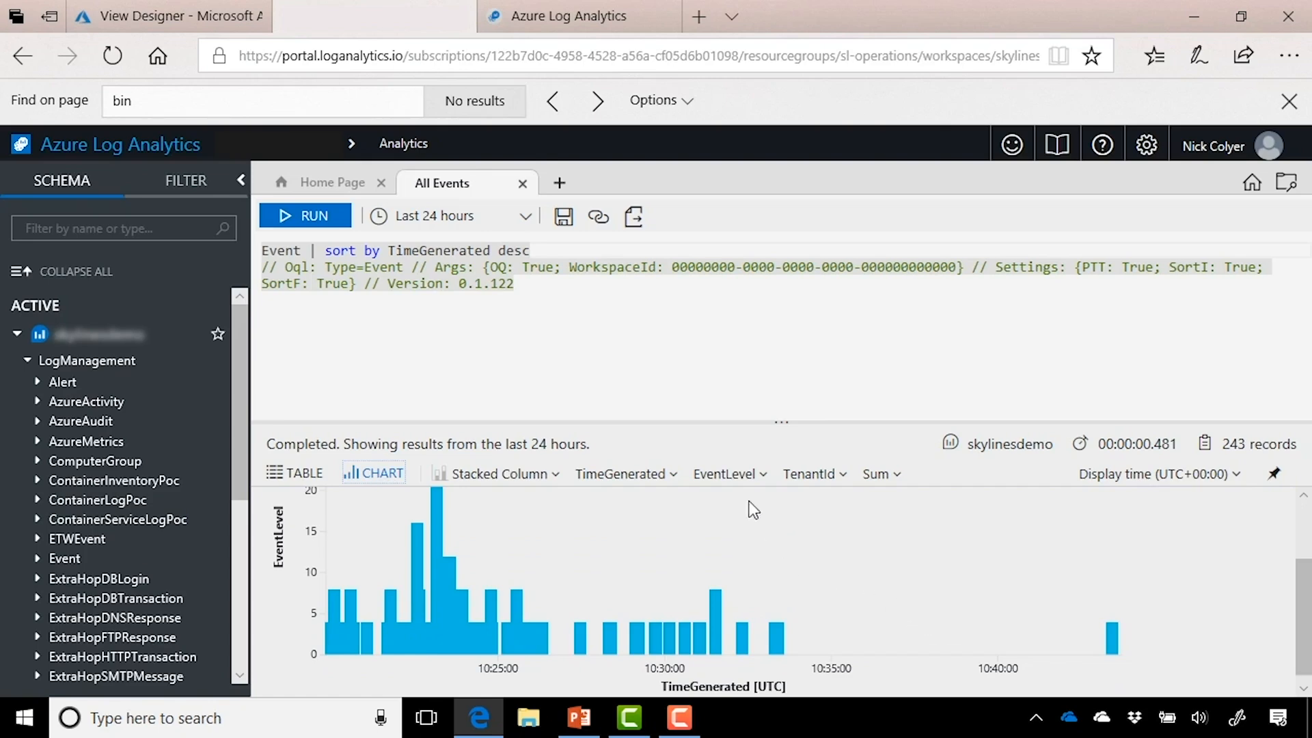
pyautogui.click(175, 11)
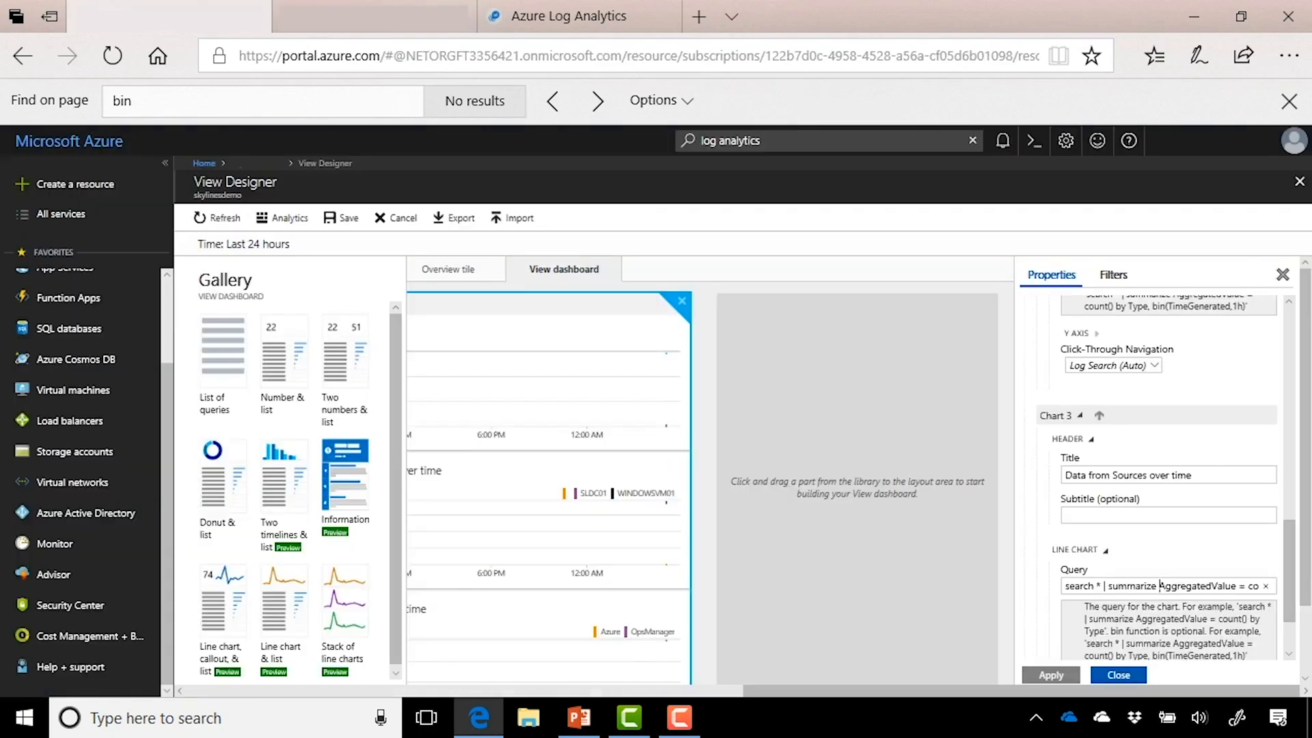
# Step: Close the View Designer and open the workspace's OMS Portal overview
pyautogui.click(258, 164)
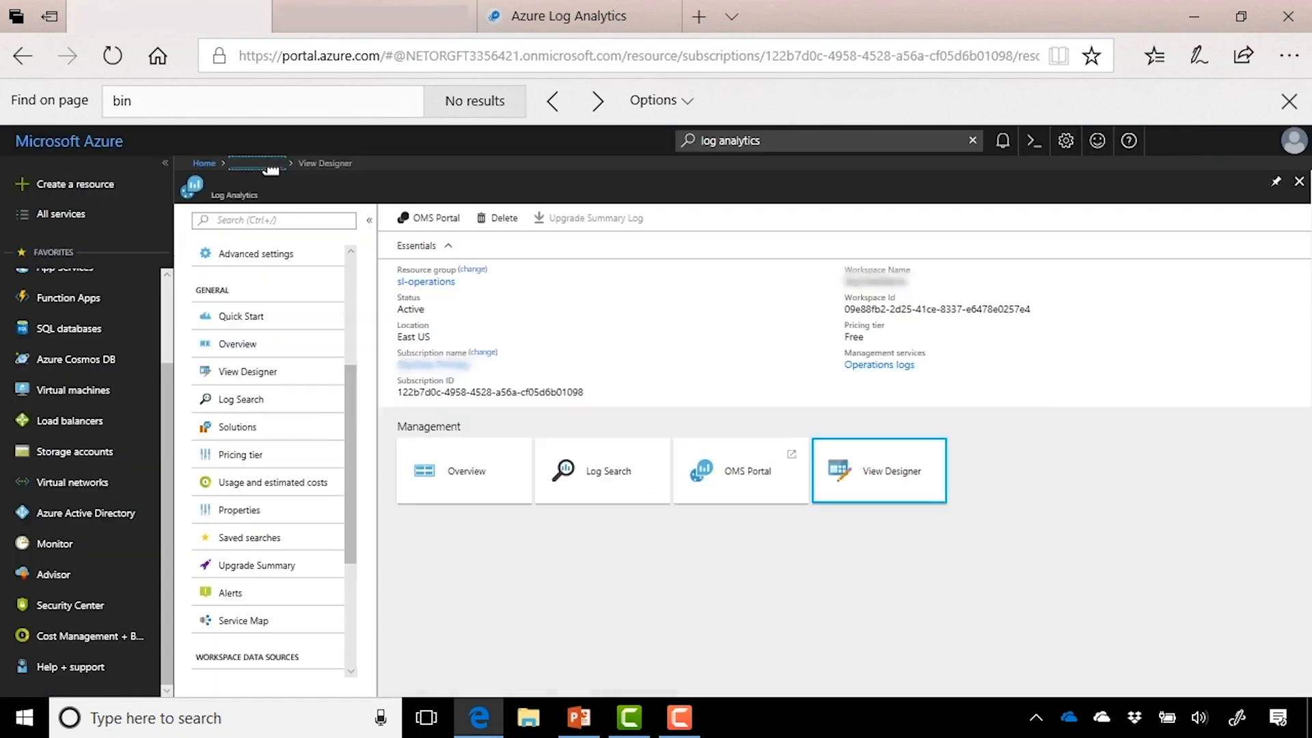
pyautogui.click(742, 471)
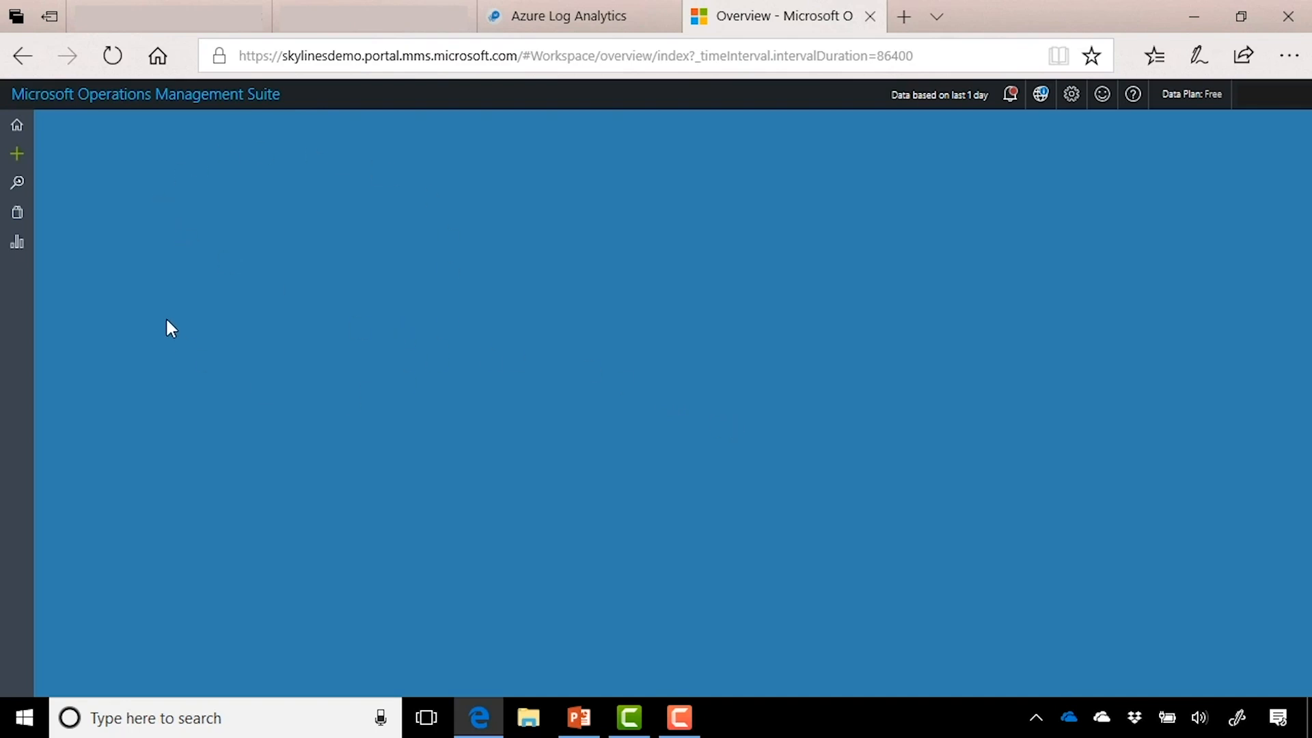
# Step: Go to the OMS Solutions Gallery to list the available solutions such as Agent Health
pyautogui.click(15, 159)
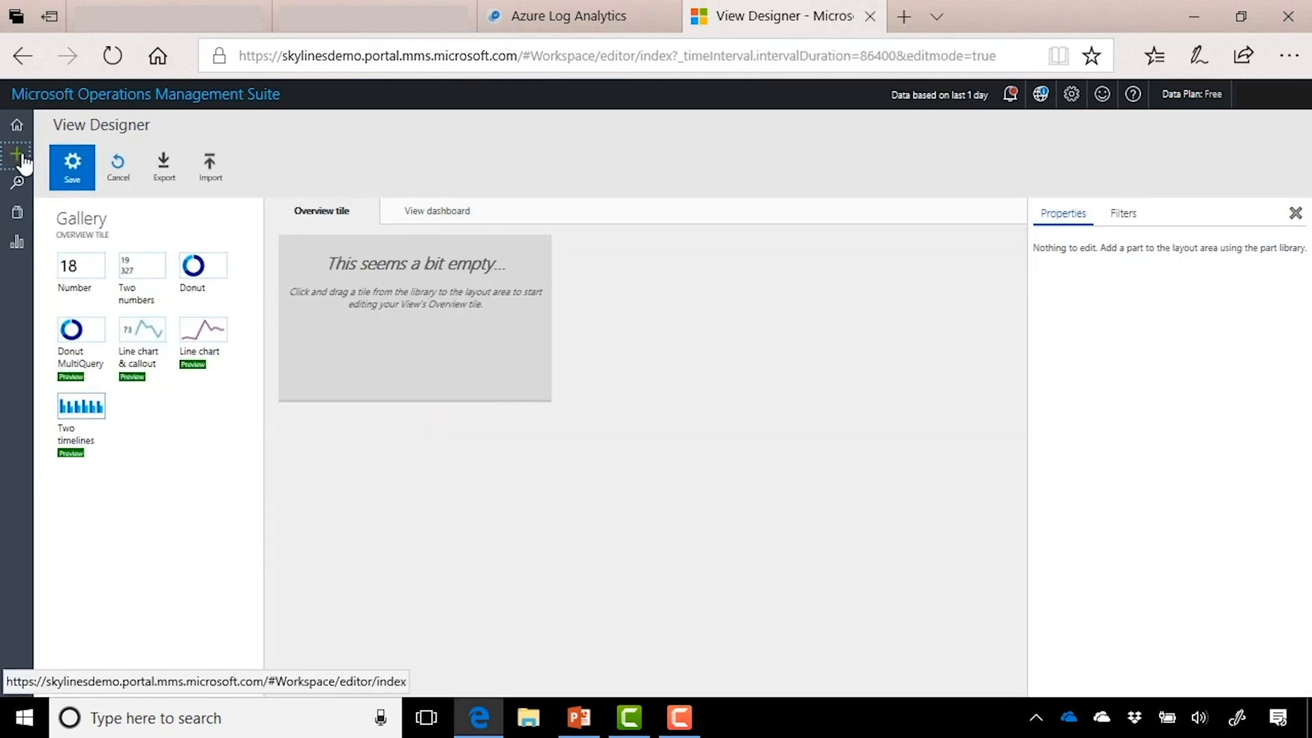
pyautogui.click(20, 216)
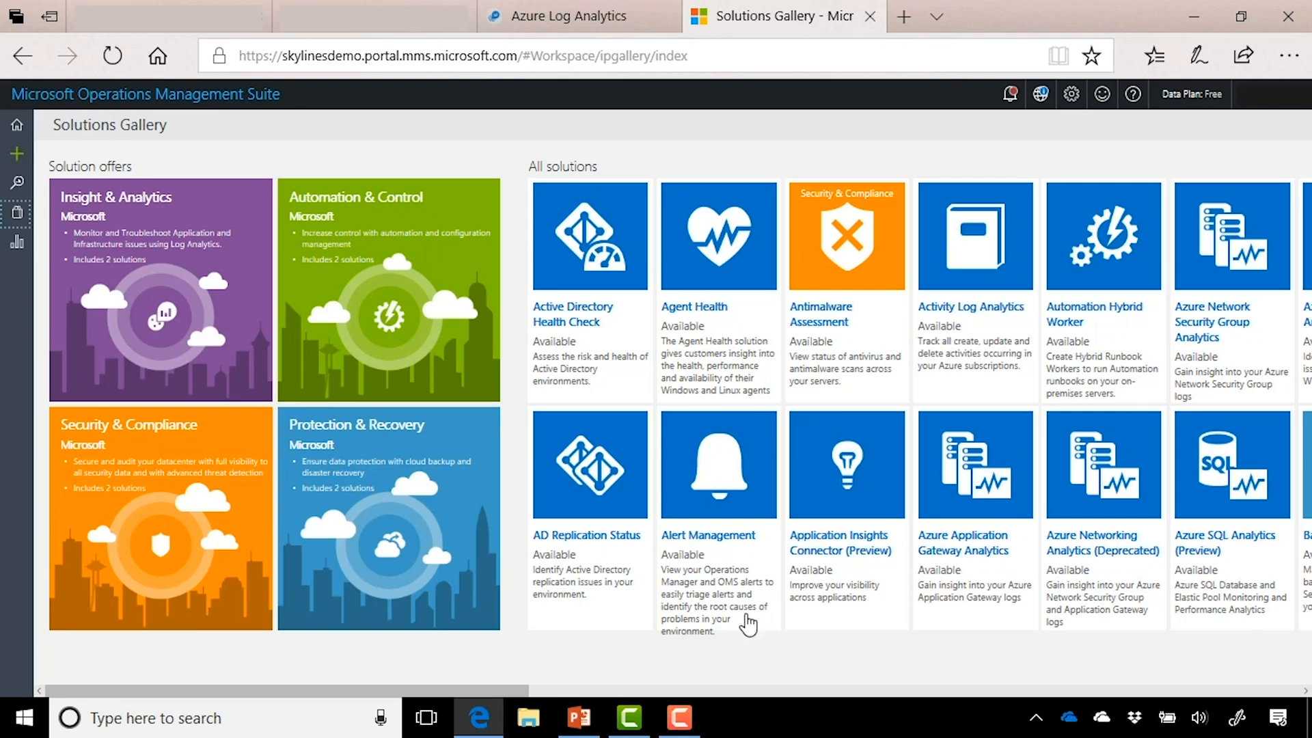
# Step: Add Agent Health, then Network Performance Monitor from further right in the gallery, and return Home
pyautogui.click(731, 292)
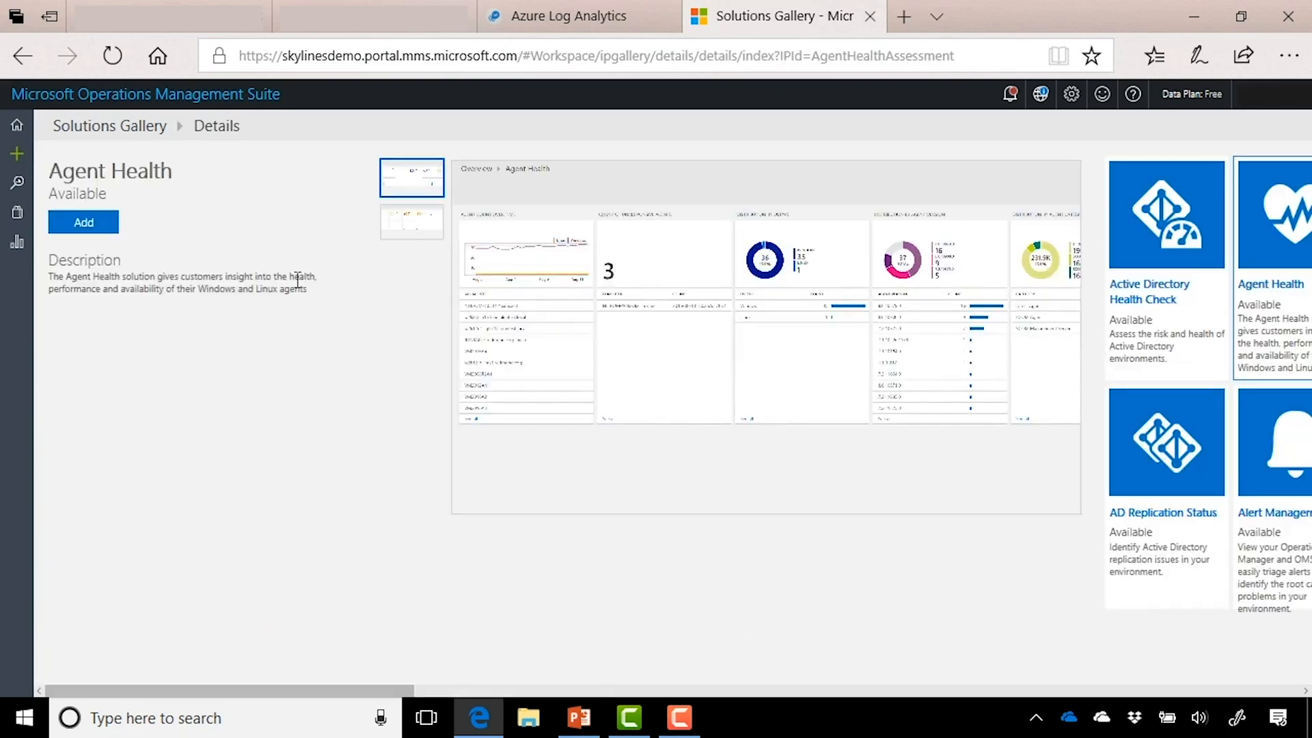
pyautogui.click(99, 226)
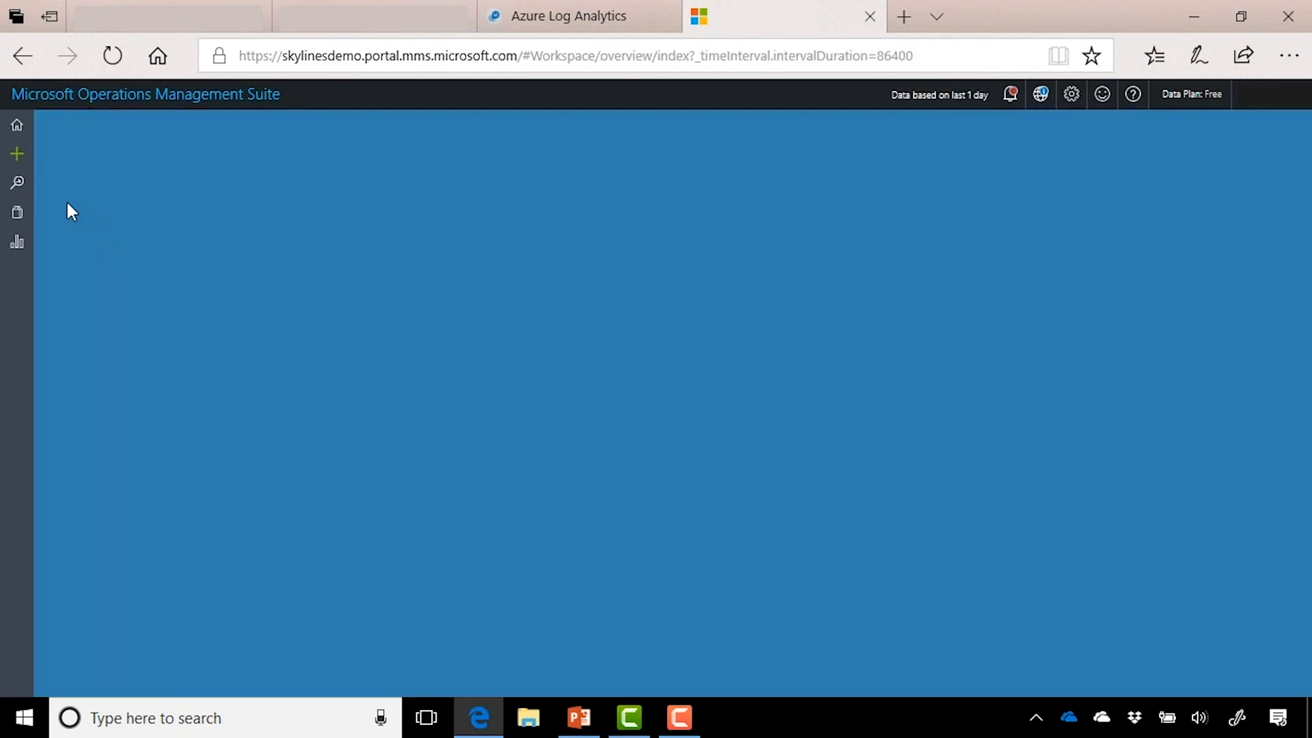
pyautogui.click(24, 214)
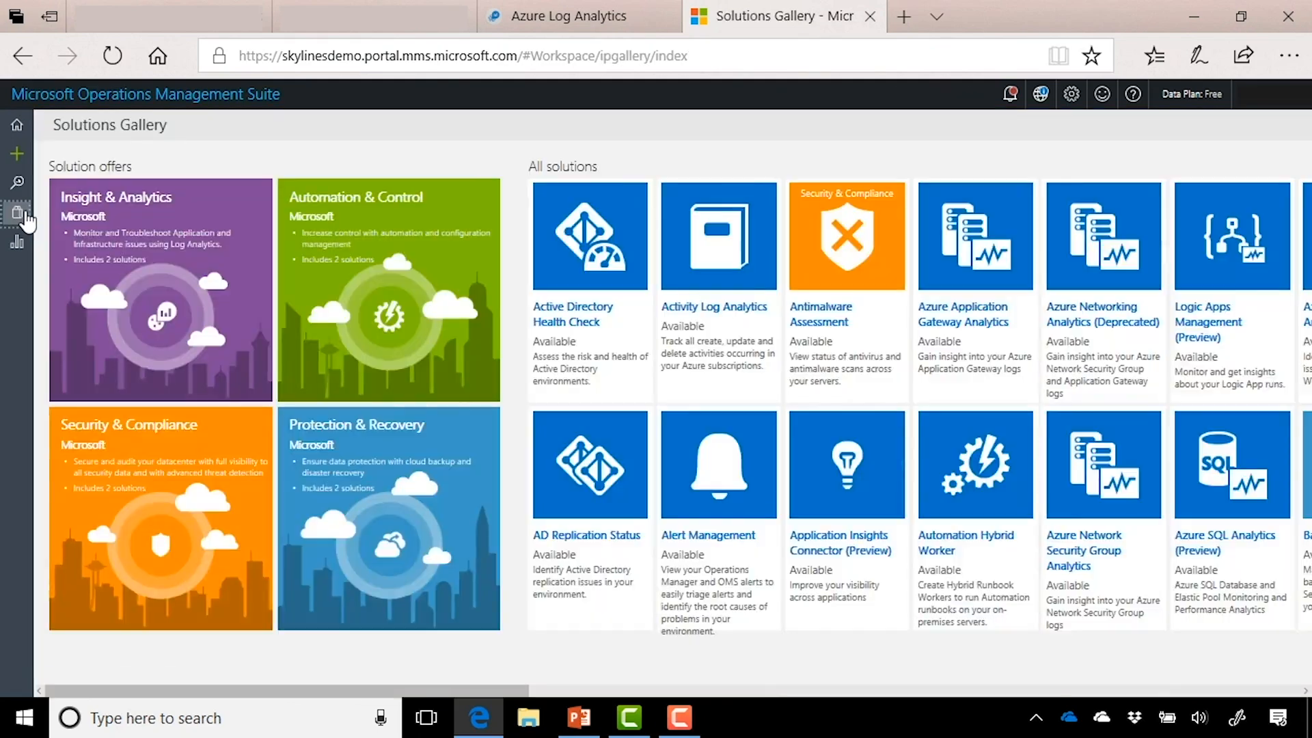
pyautogui.hscroll(3, 617, 690)
pyautogui.hscroll(10, 617, 692)
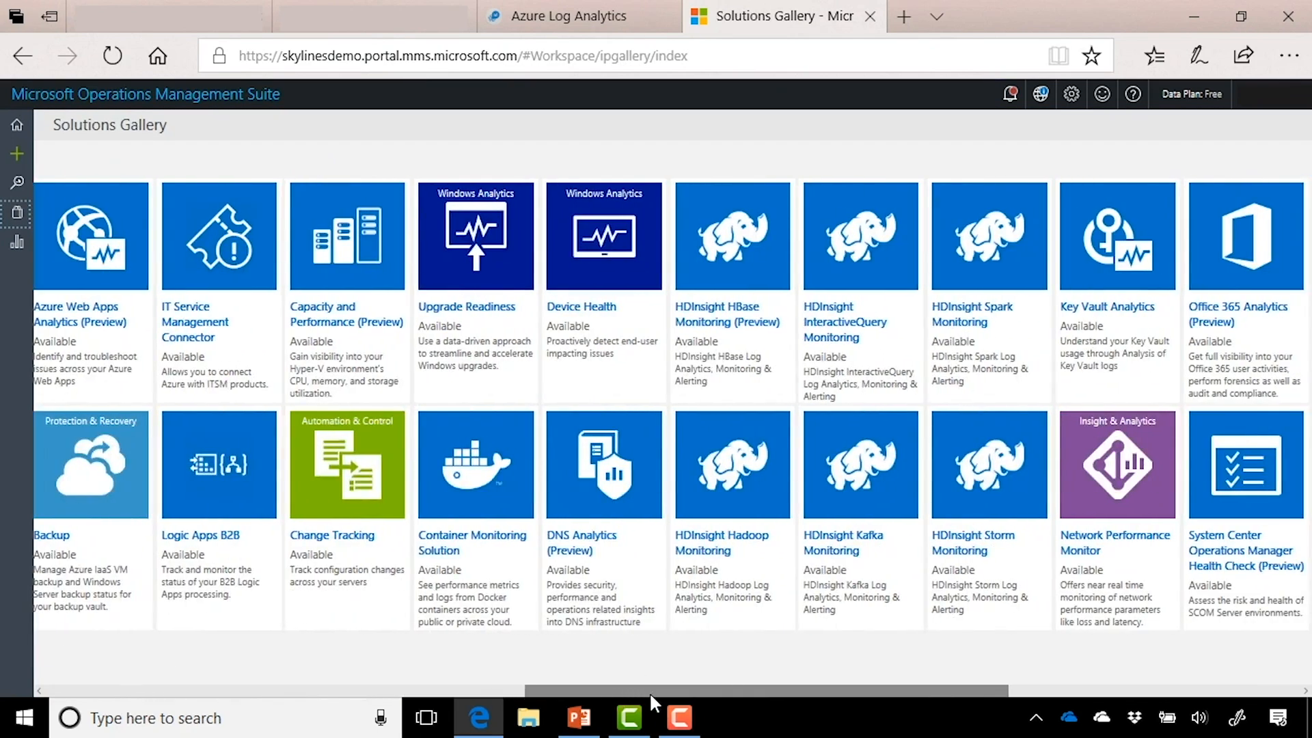
pyautogui.hscroll(5, 1052, 688)
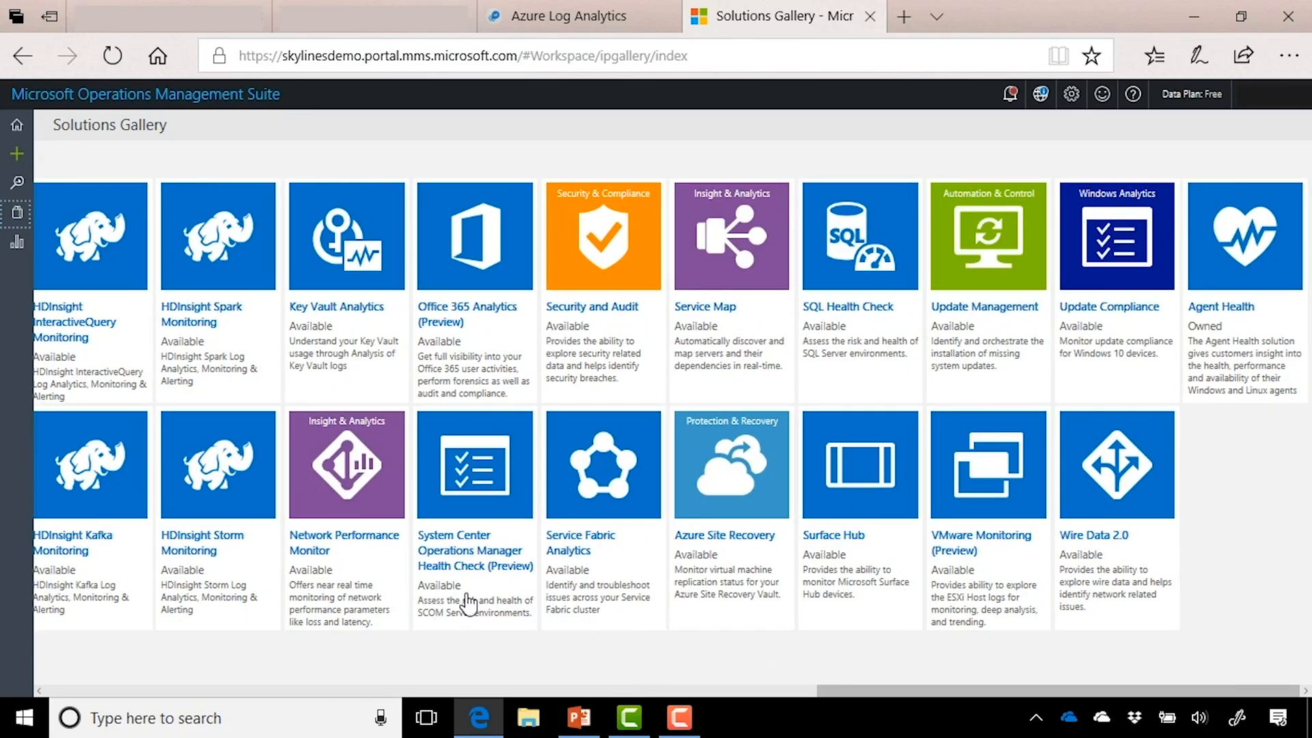
pyautogui.click(363, 509)
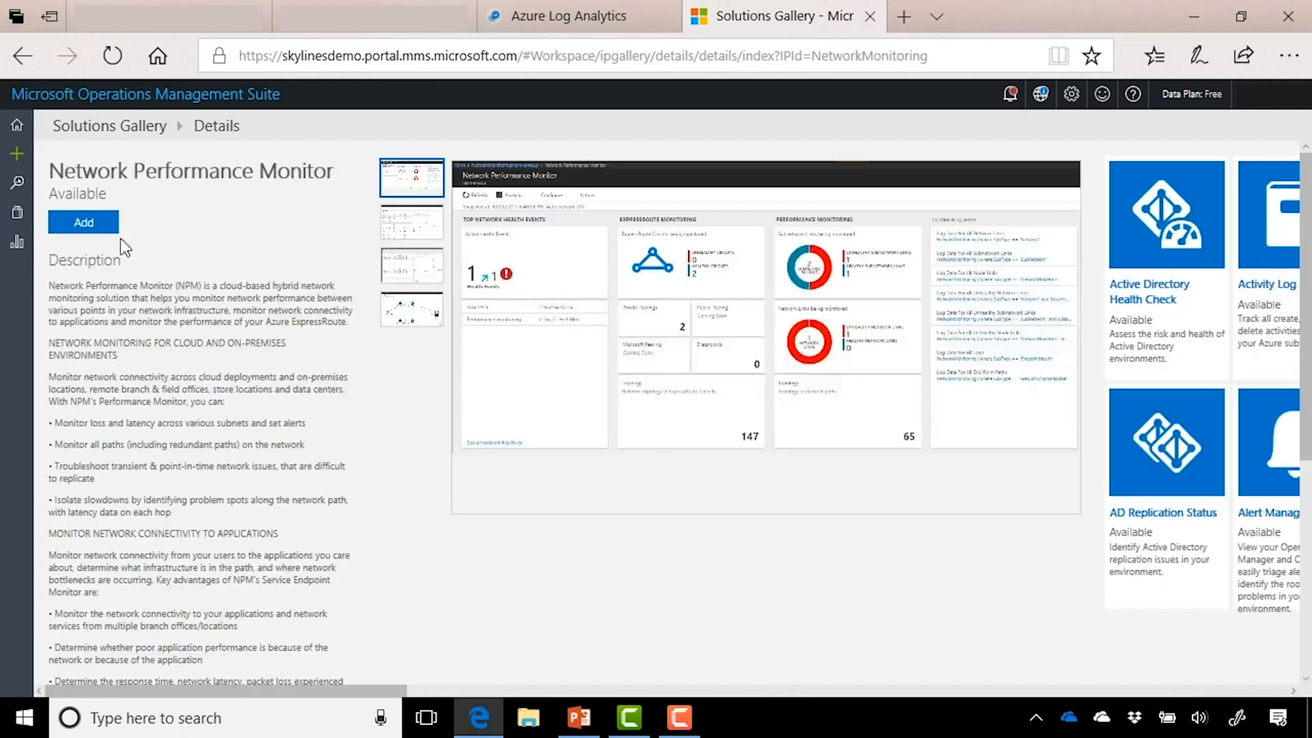
pyautogui.click(101, 225)
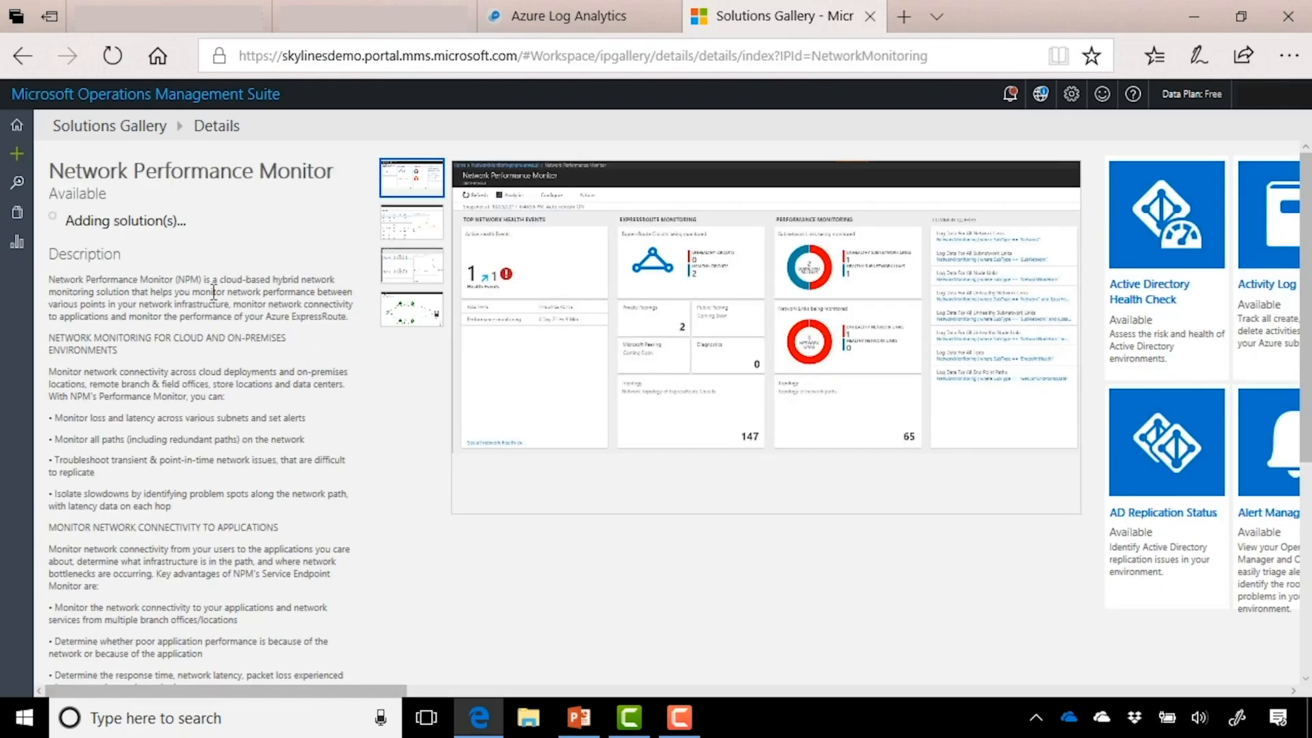
pyautogui.click(20, 134)
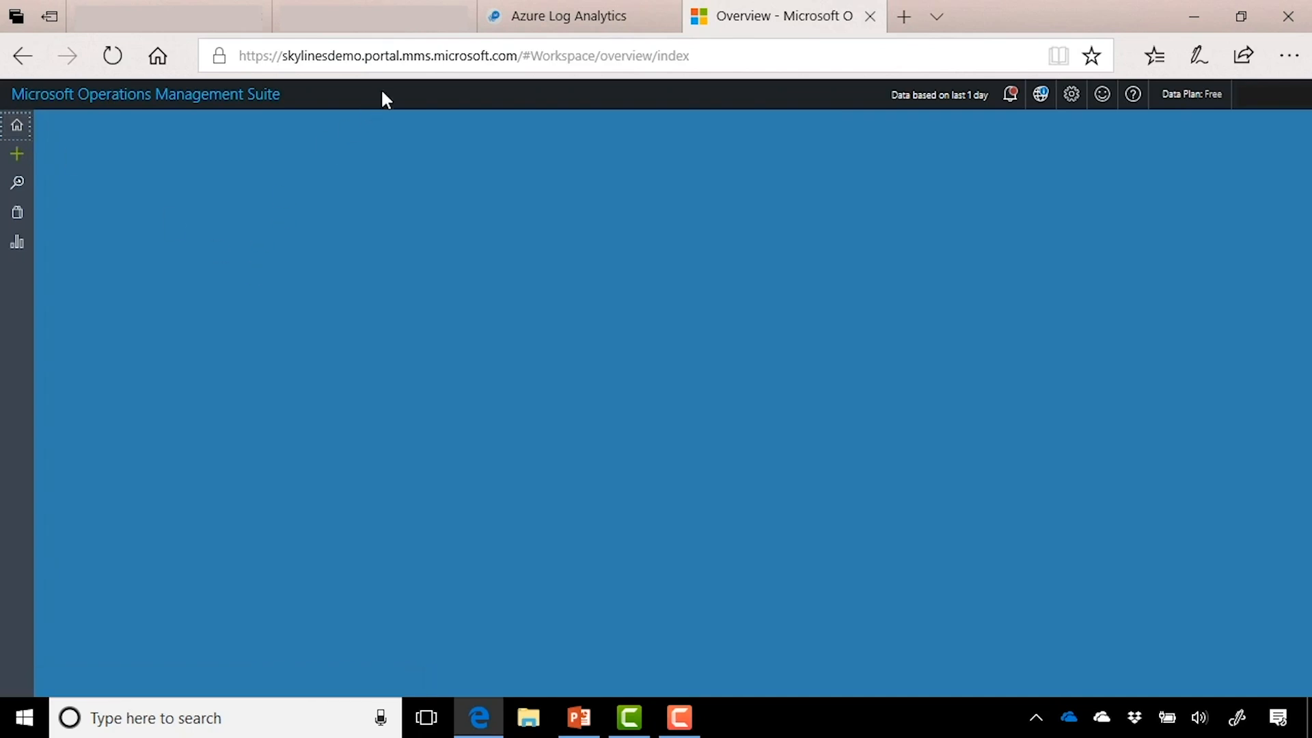
pyautogui.click(232, 108)
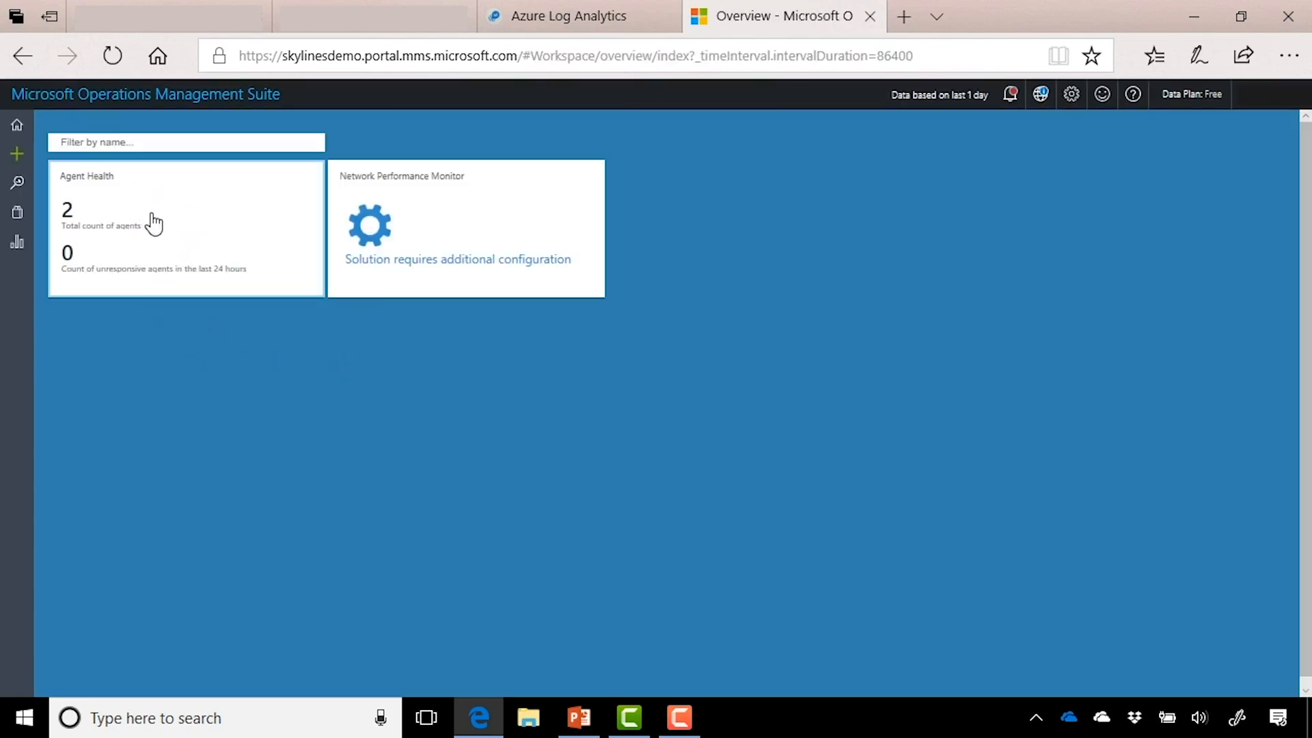
pyautogui.click(283, 214)
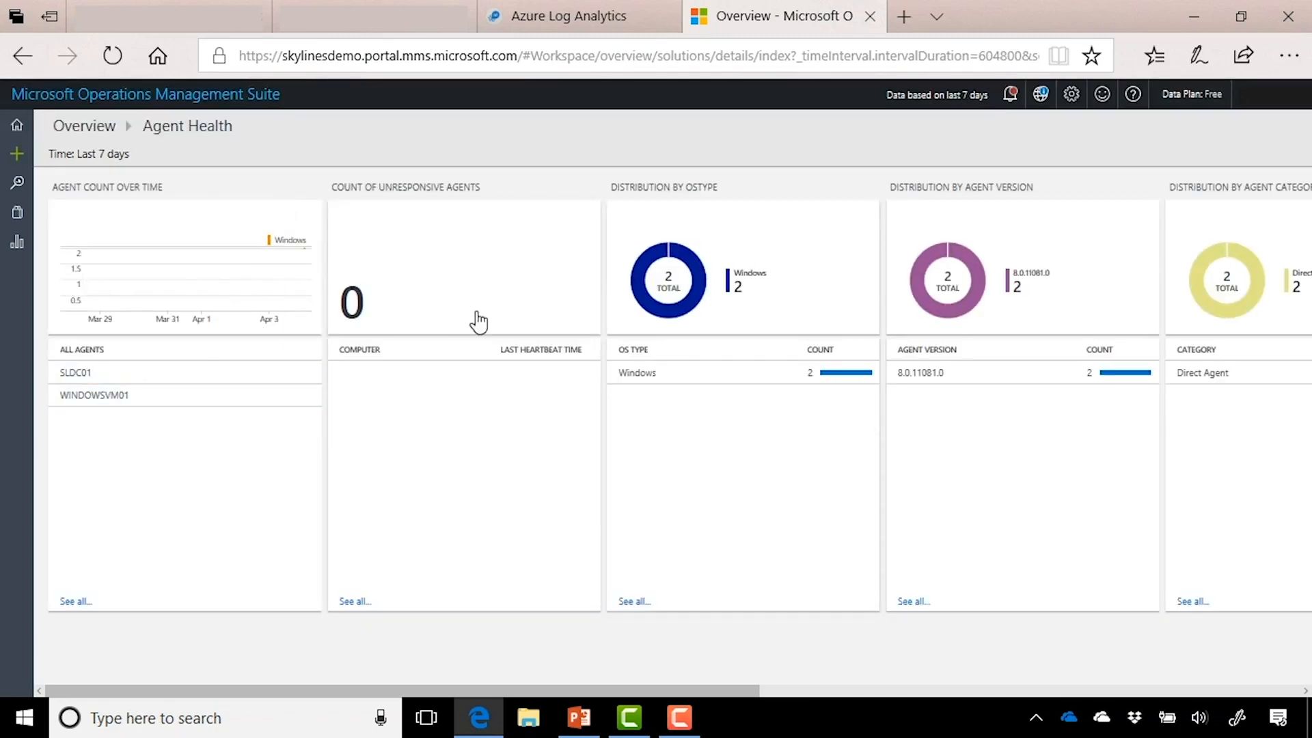
pyautogui.click(255, 244)
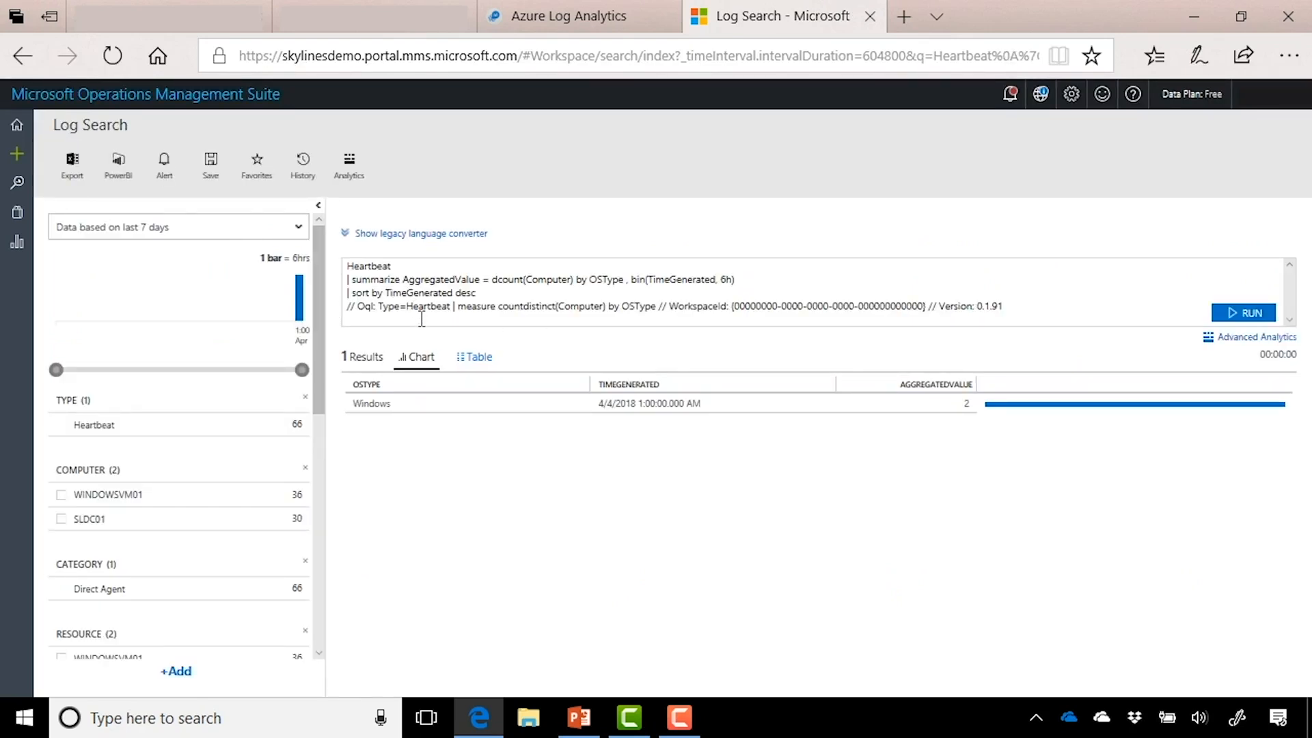
pyautogui.click(265, 99)
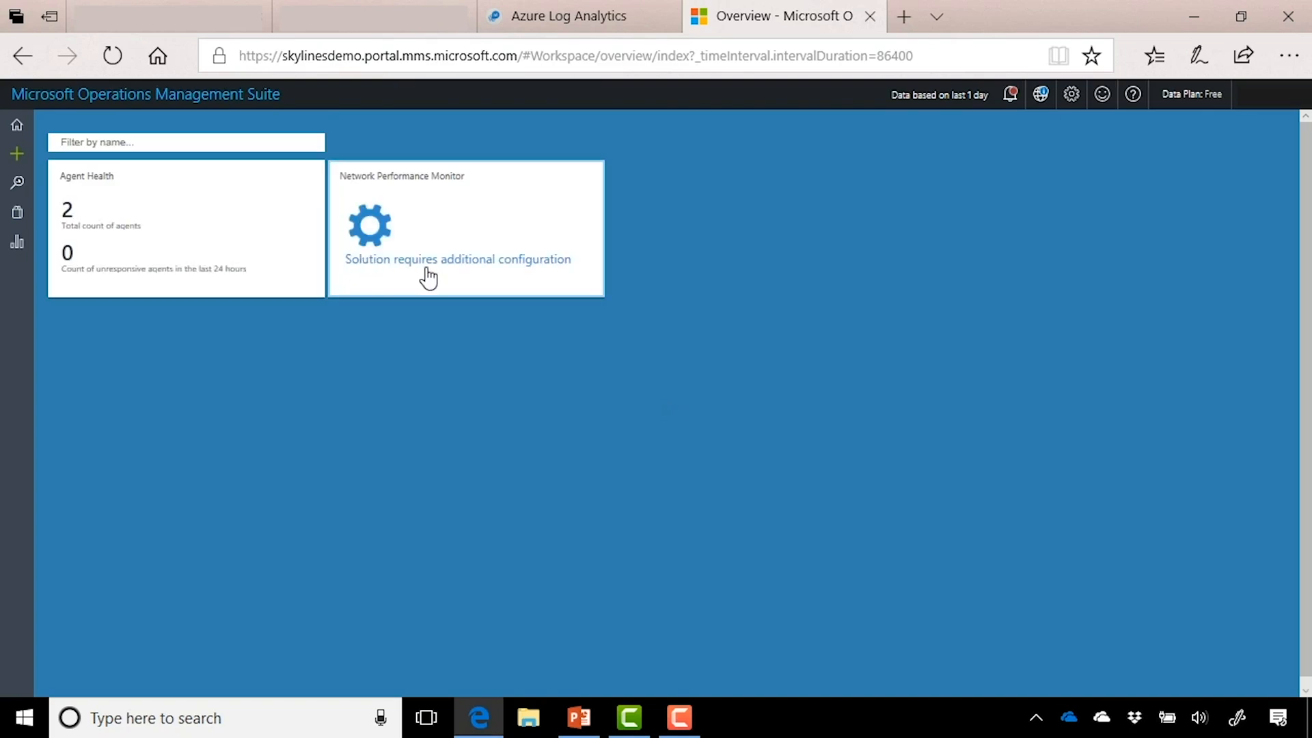
pyautogui.click(466, 289)
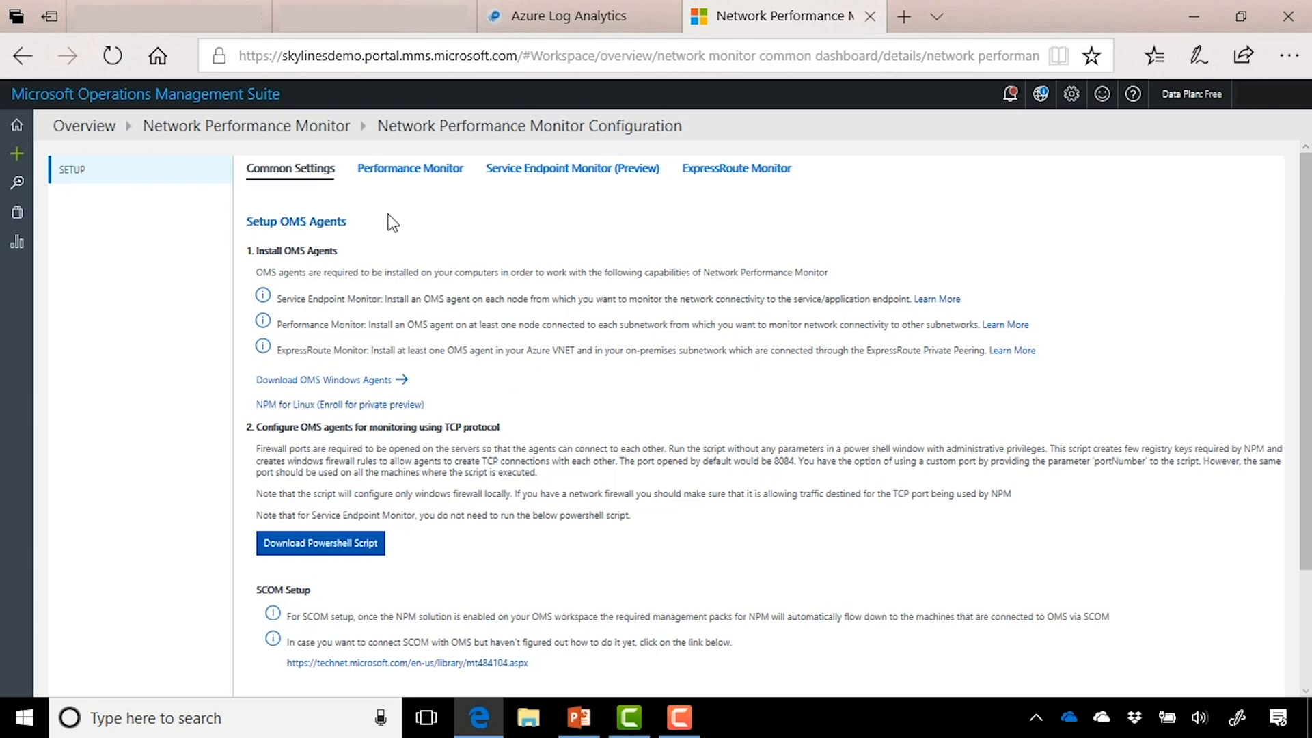
pyautogui.click(86, 125)
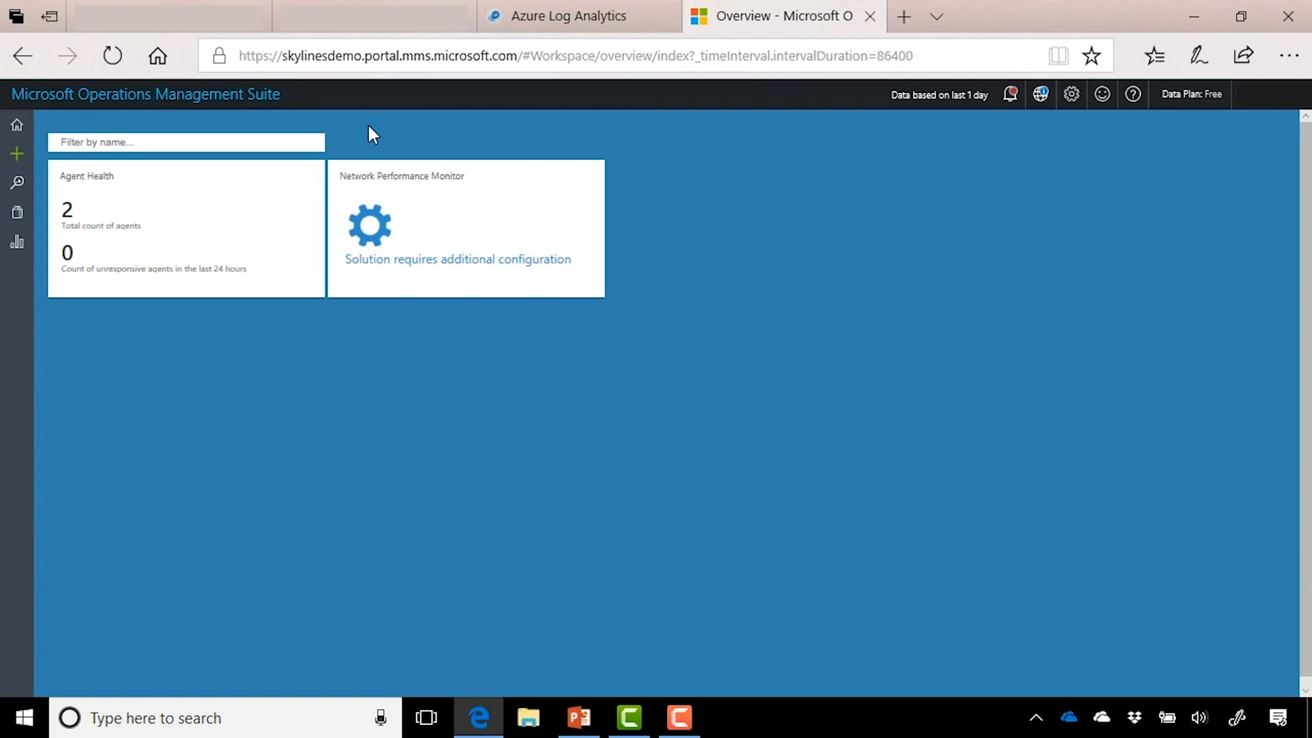
# Step: Start a new alert rule from the Log Analytics workspace's Alerts page
pyautogui.click(205, 16)
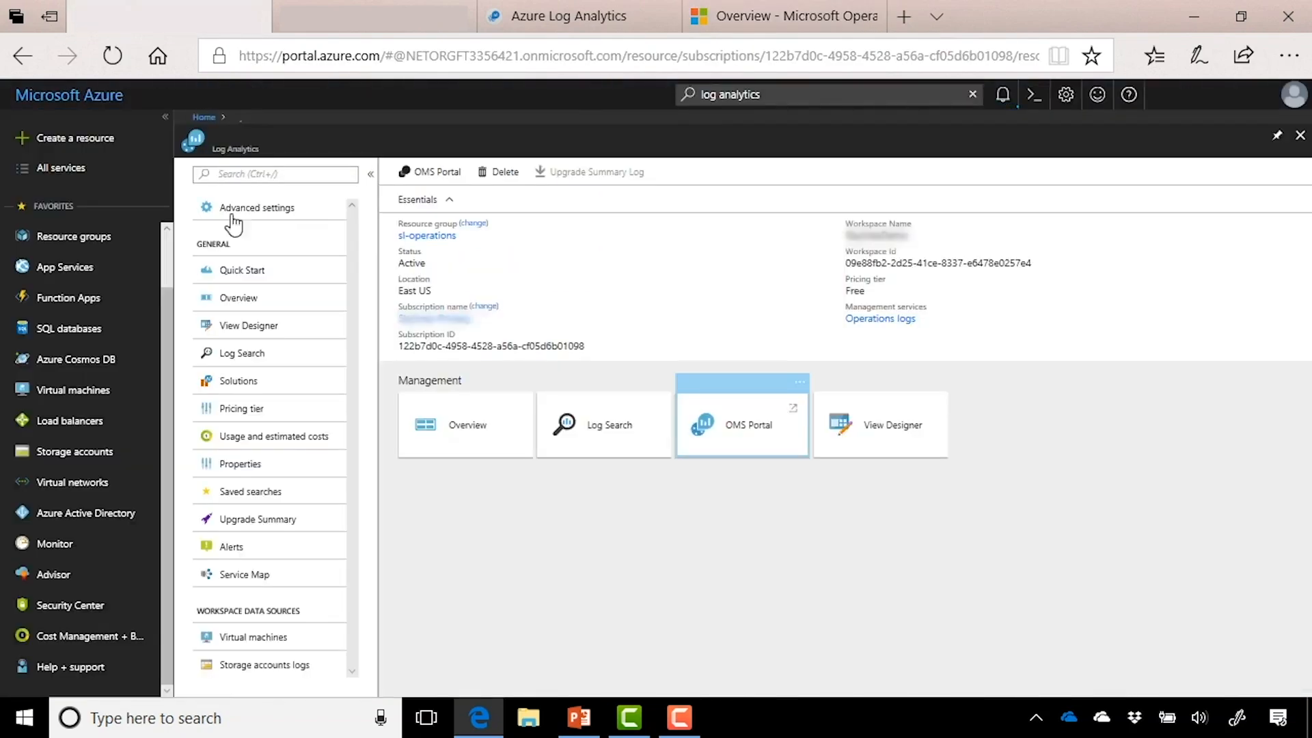
pyautogui.click(287, 552)
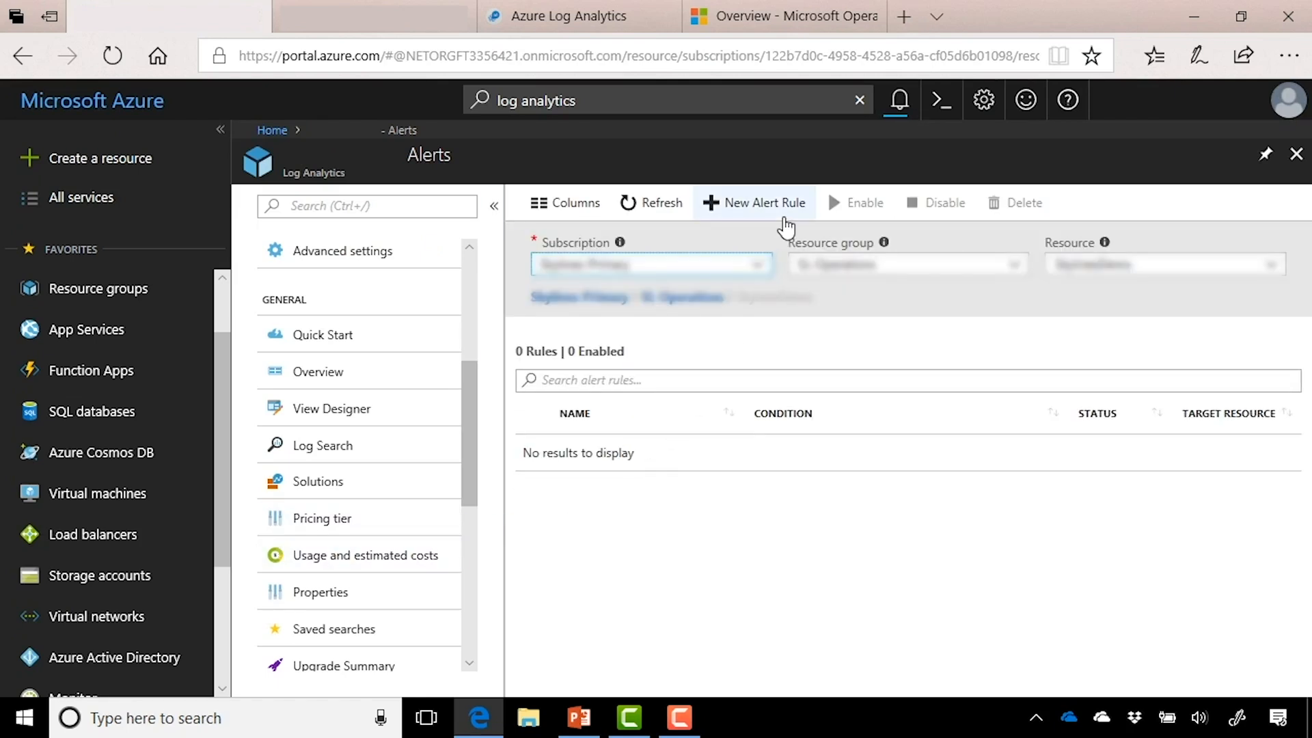
pyautogui.click(786, 222)
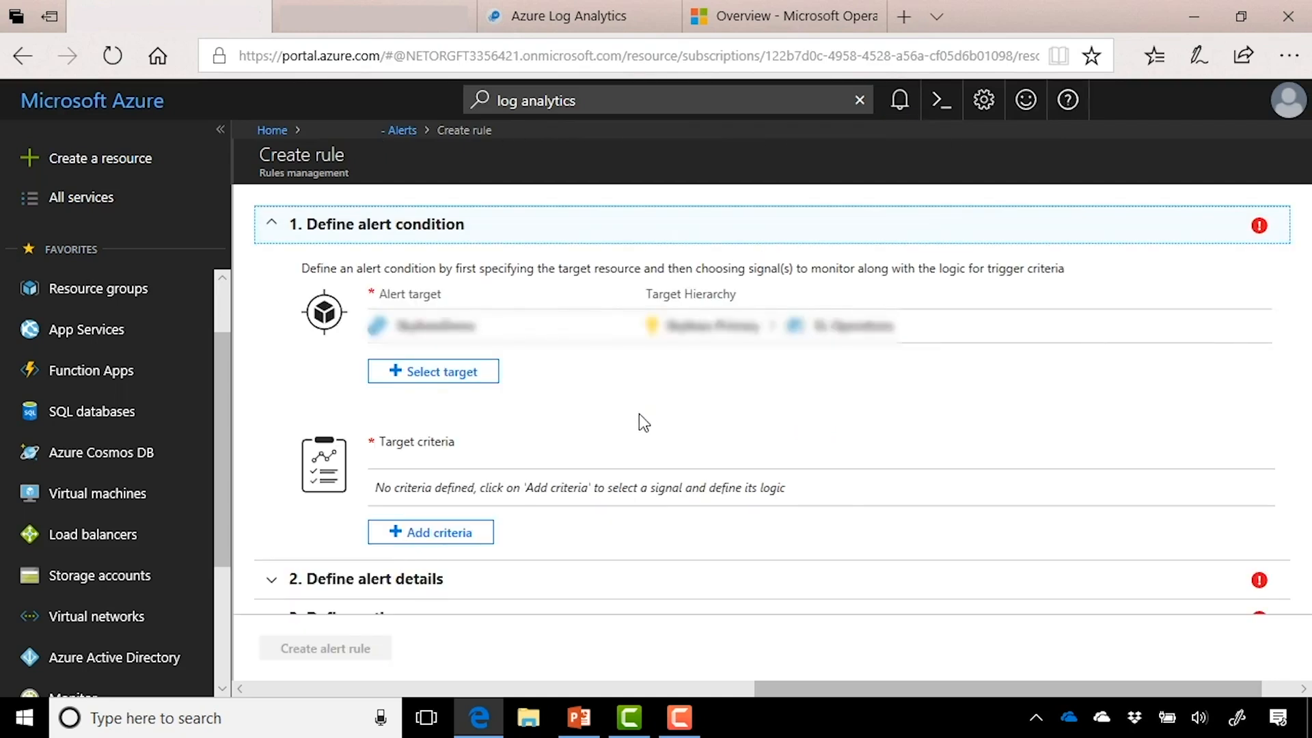
pyautogui.scroll(-1, 639, 413)
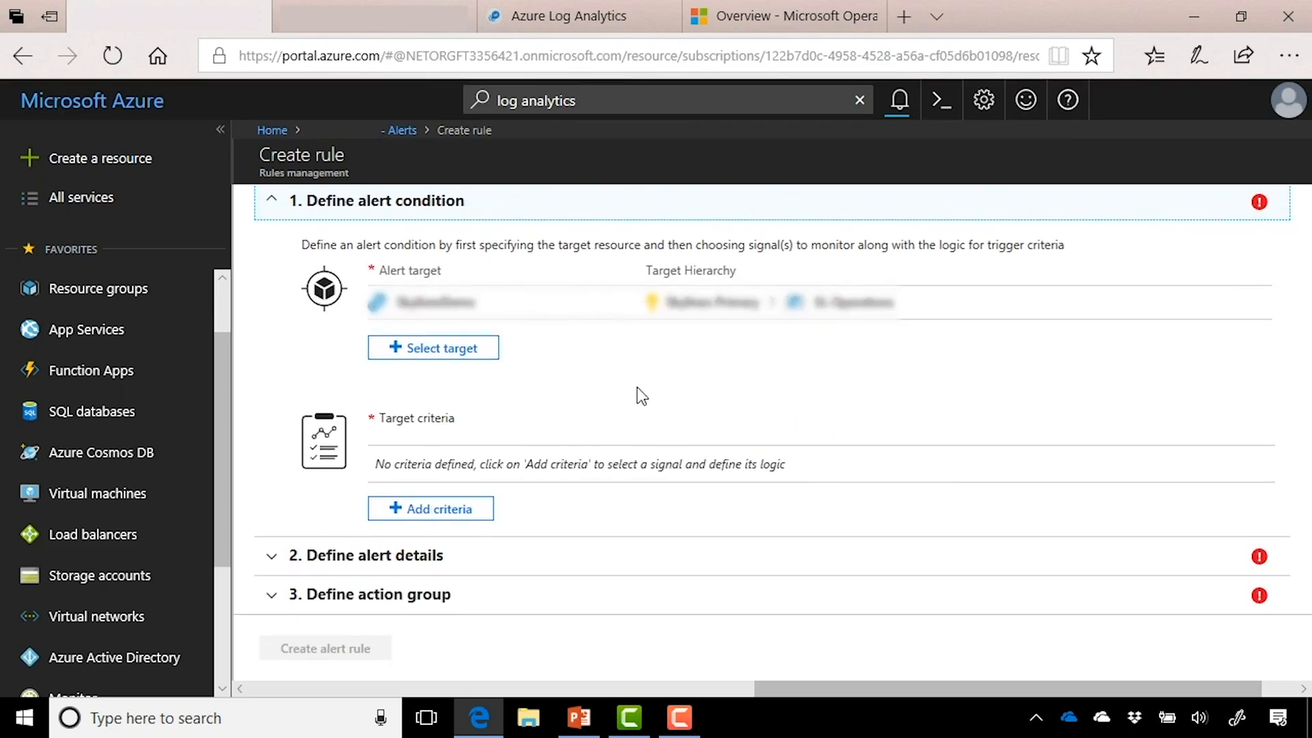
pyautogui.scroll(-2, 635, 392)
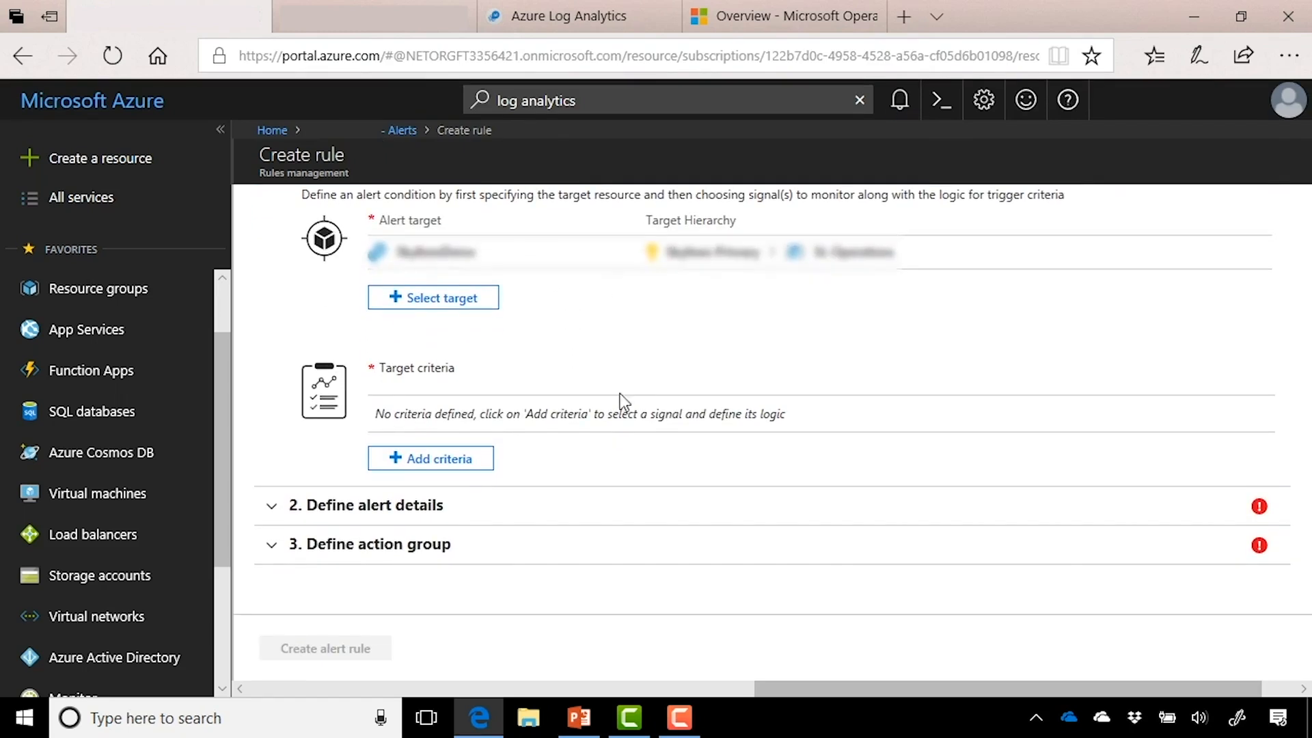
# Step: Add the All Events signal as criteria with a threshold greater than 1
pyautogui.click(471, 465)
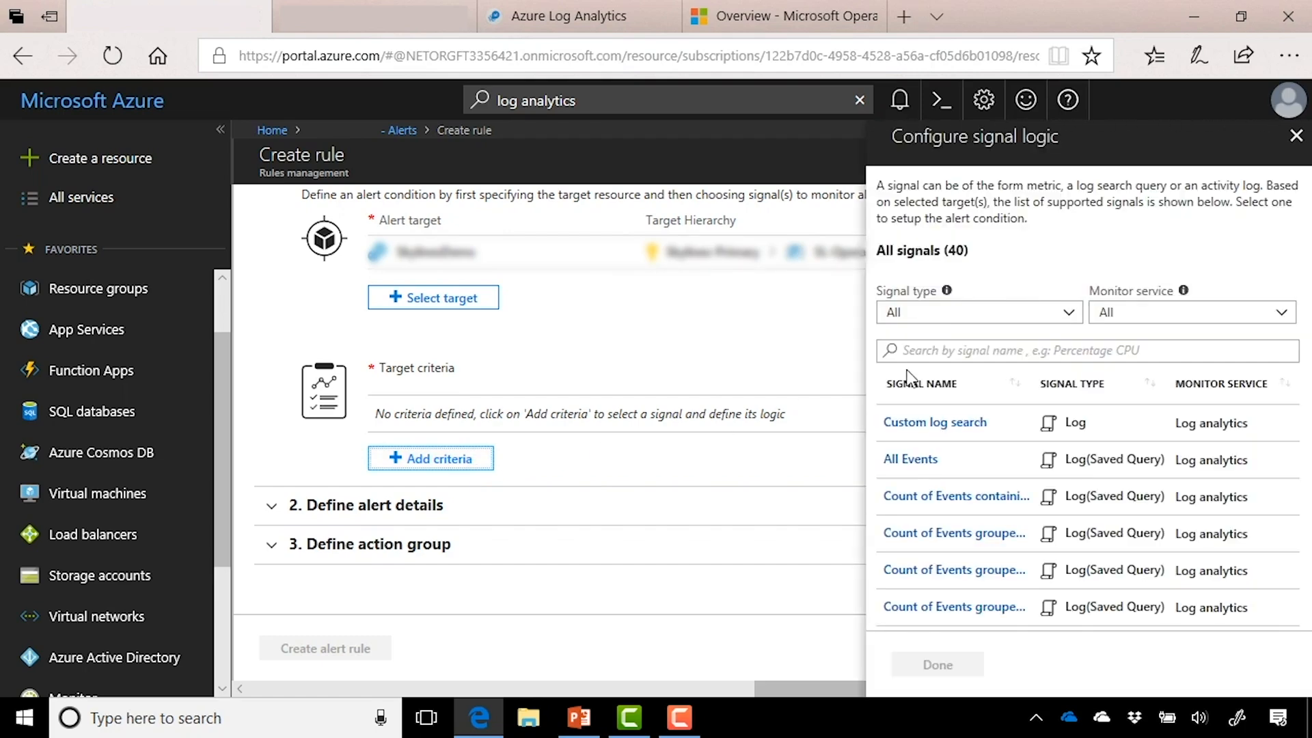
pyautogui.click(940, 469)
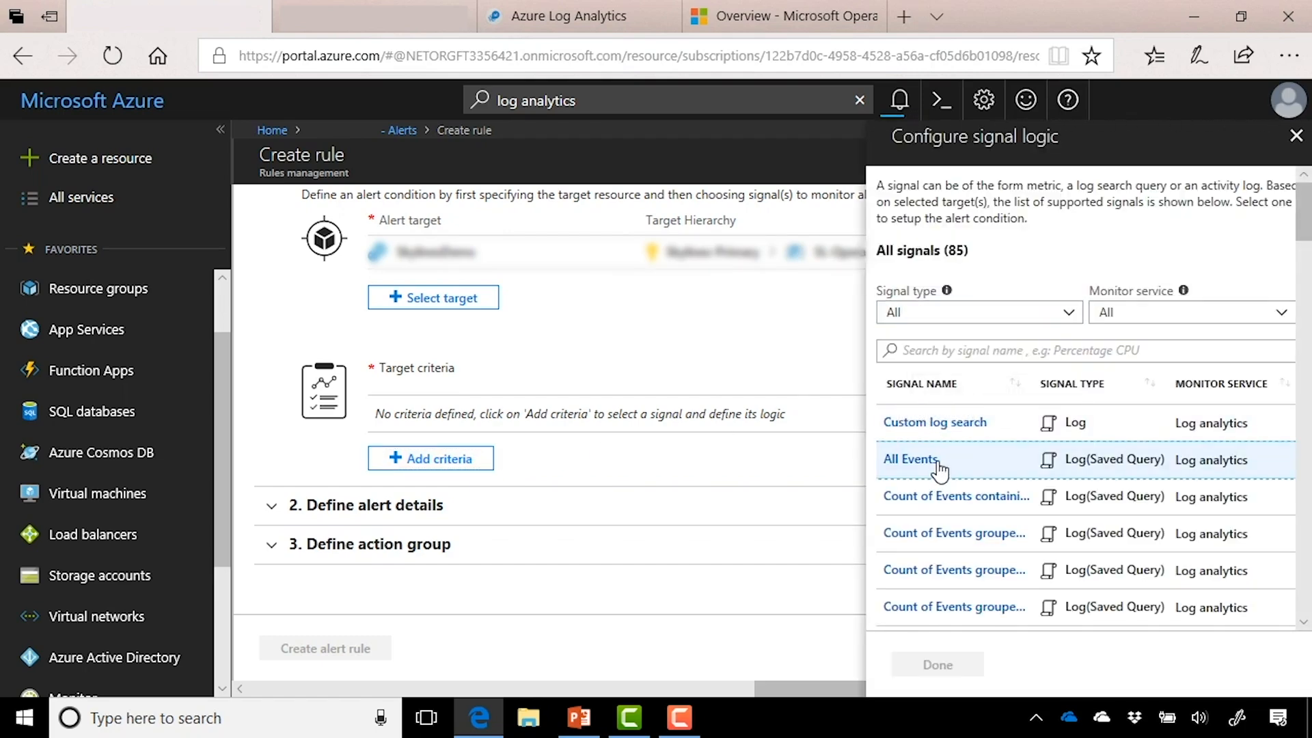
pyautogui.scroll(-2, 1100, 584)
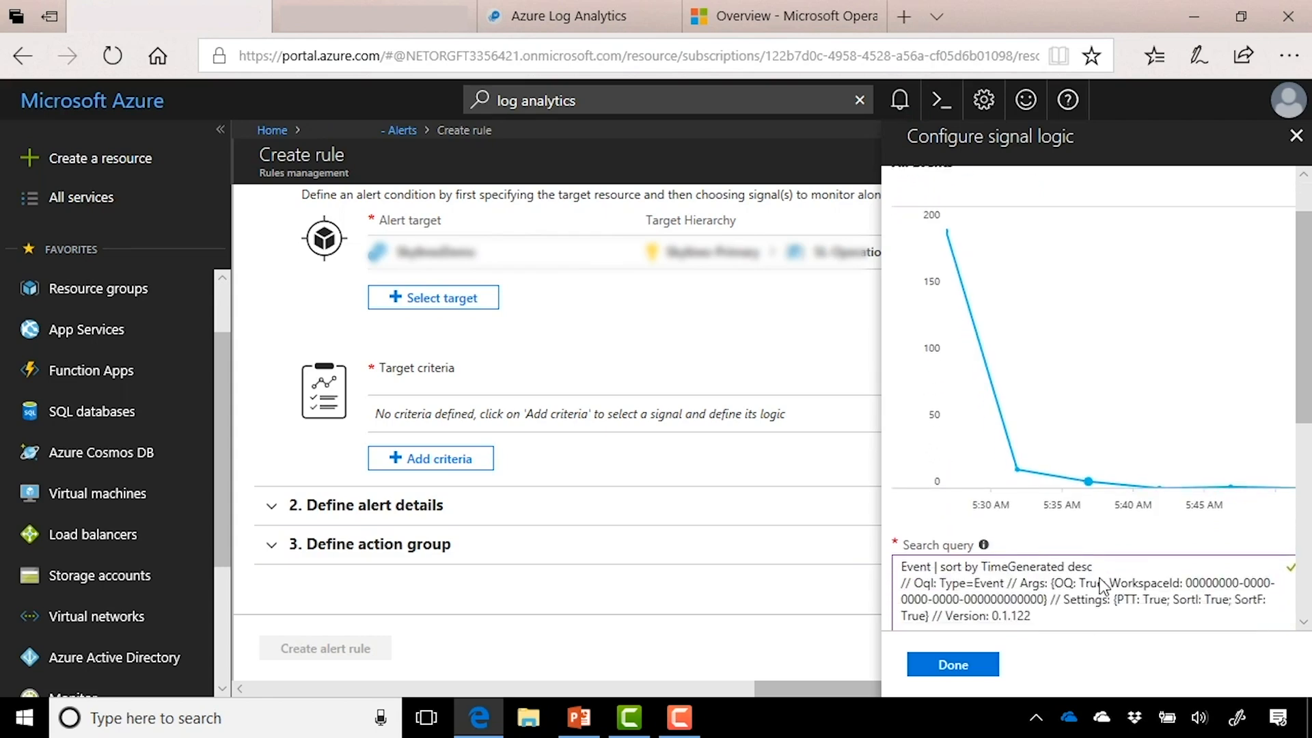
pyautogui.scroll(-3, 1100, 584)
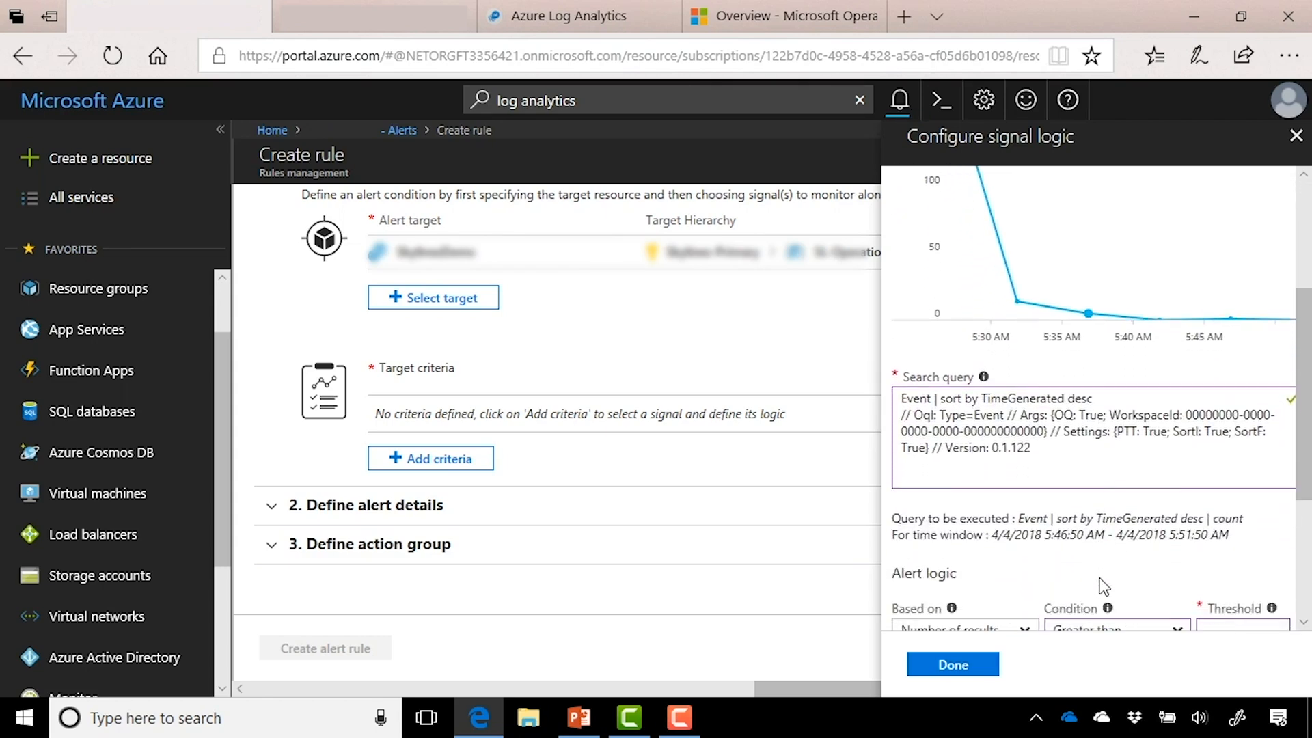
pyautogui.scroll(-1, 1104, 586)
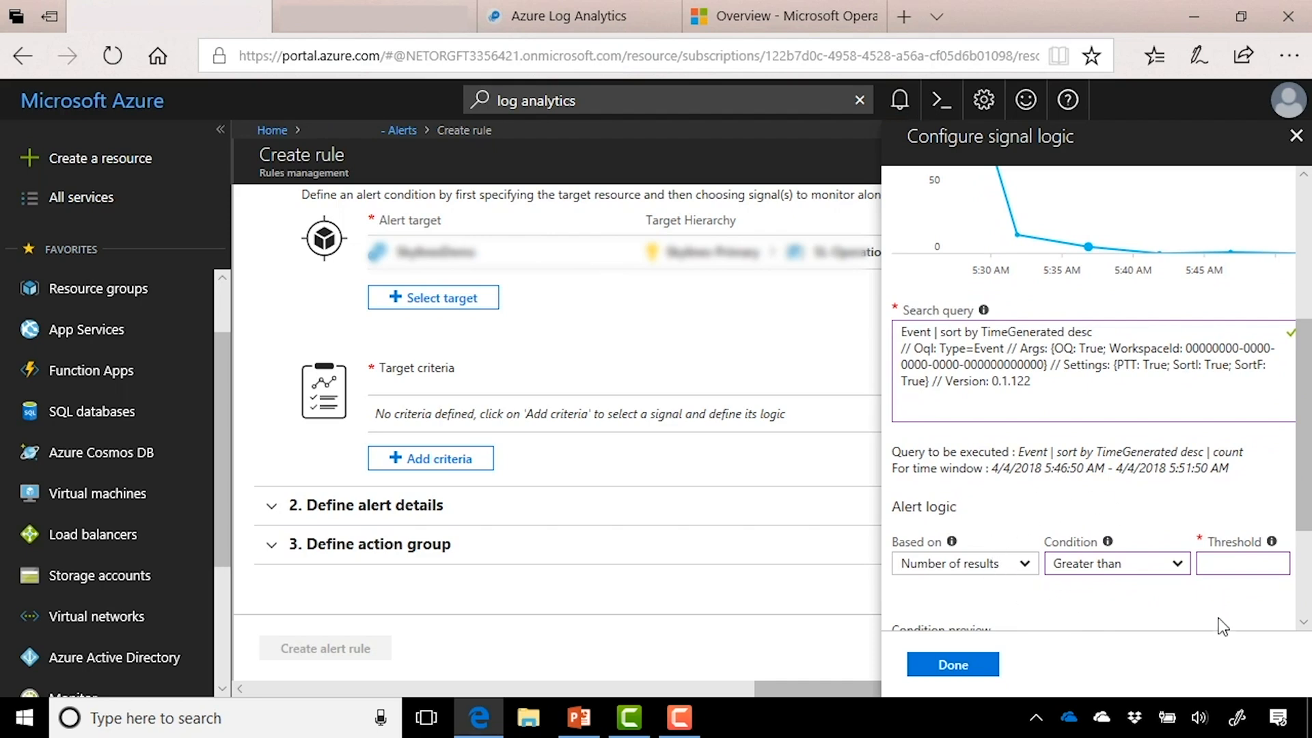
pyautogui.scroll(-1, 1223, 622)
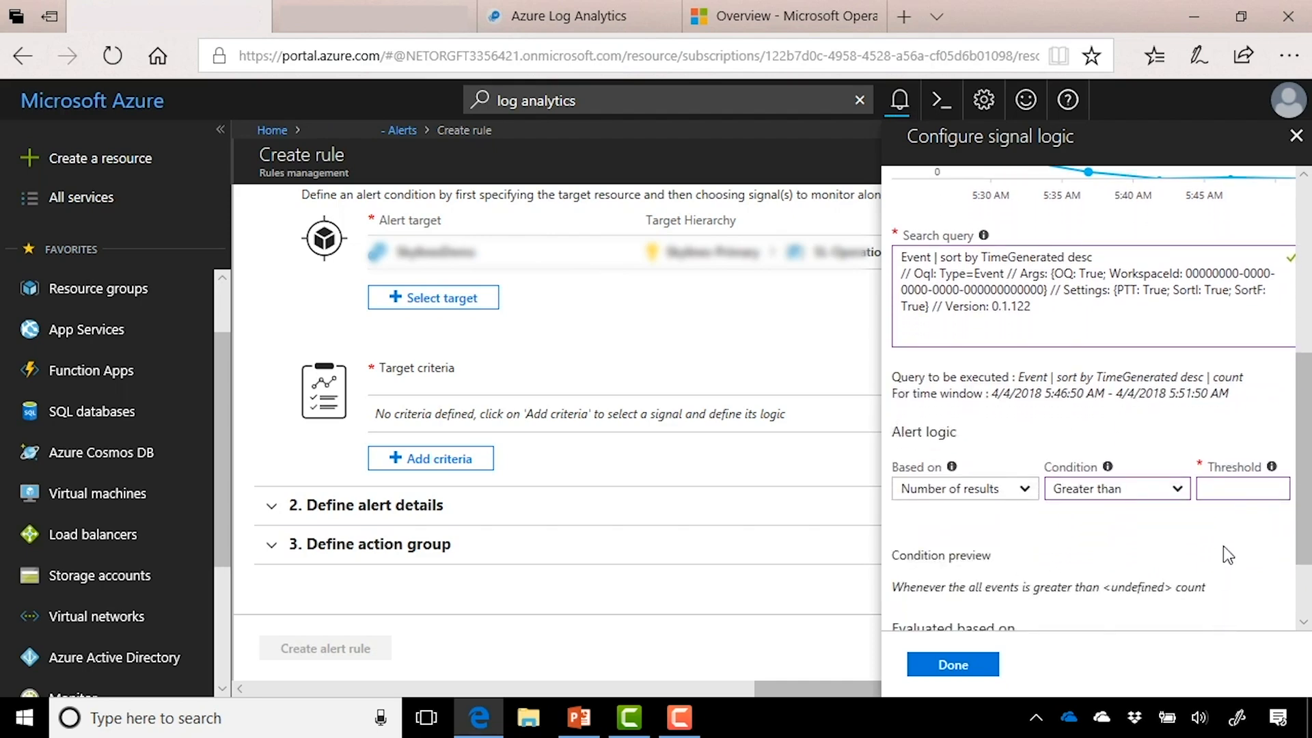
pyautogui.scroll(-1, 1223, 546)
pyautogui.click(1236, 471)
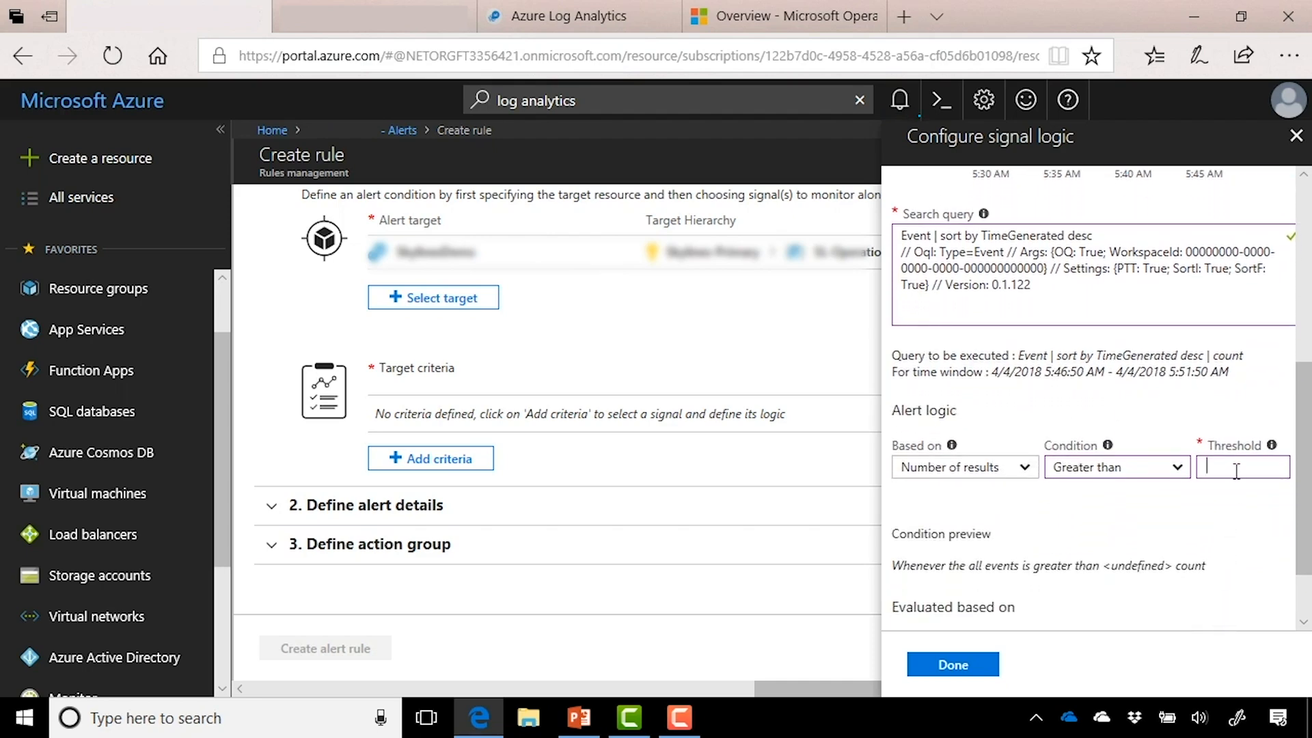
pyautogui.write('1')
pyautogui.press('Tab')
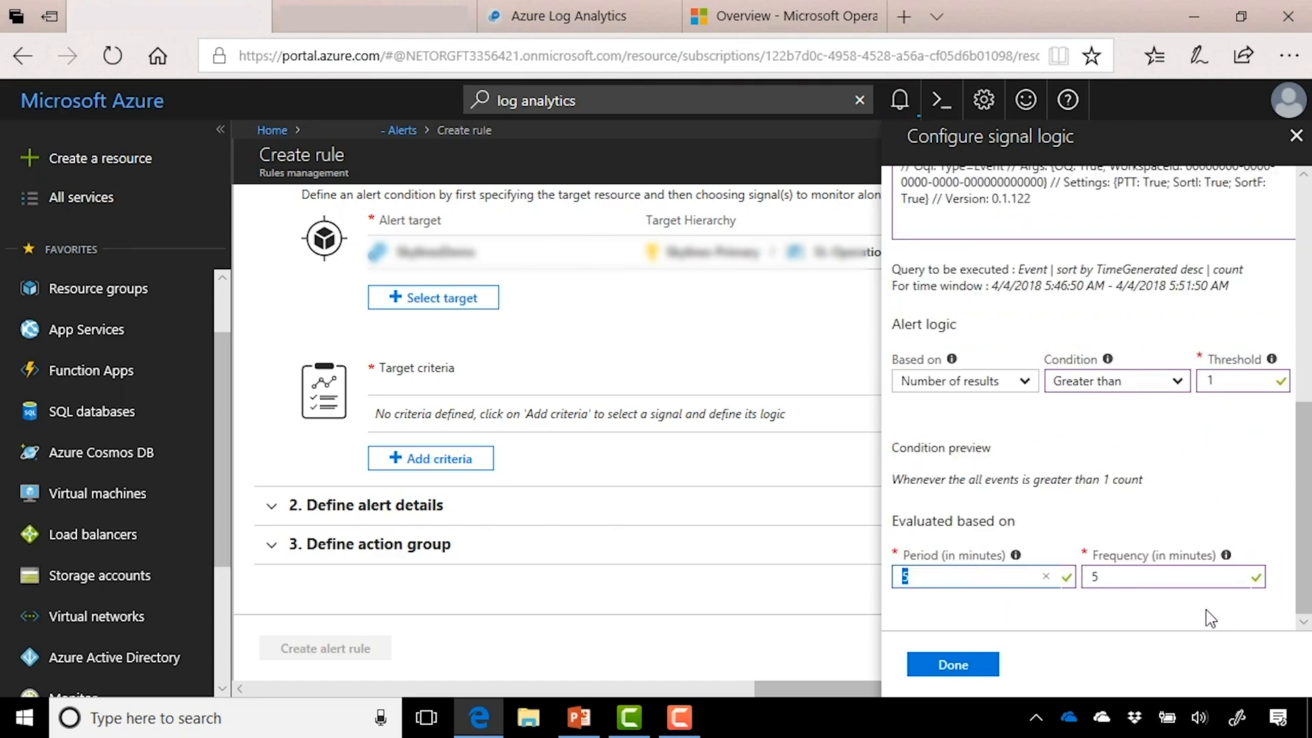
pyautogui.click(984, 664)
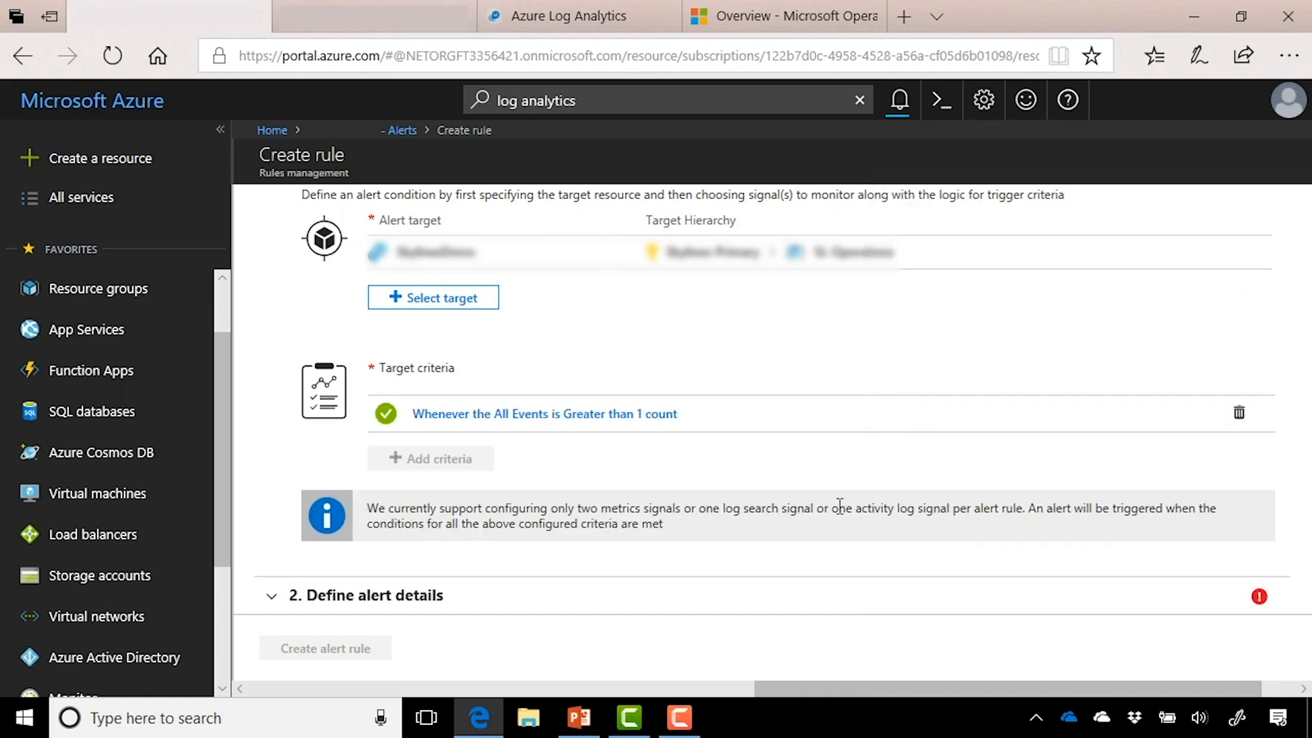
pyautogui.scroll(-2, 829, 536)
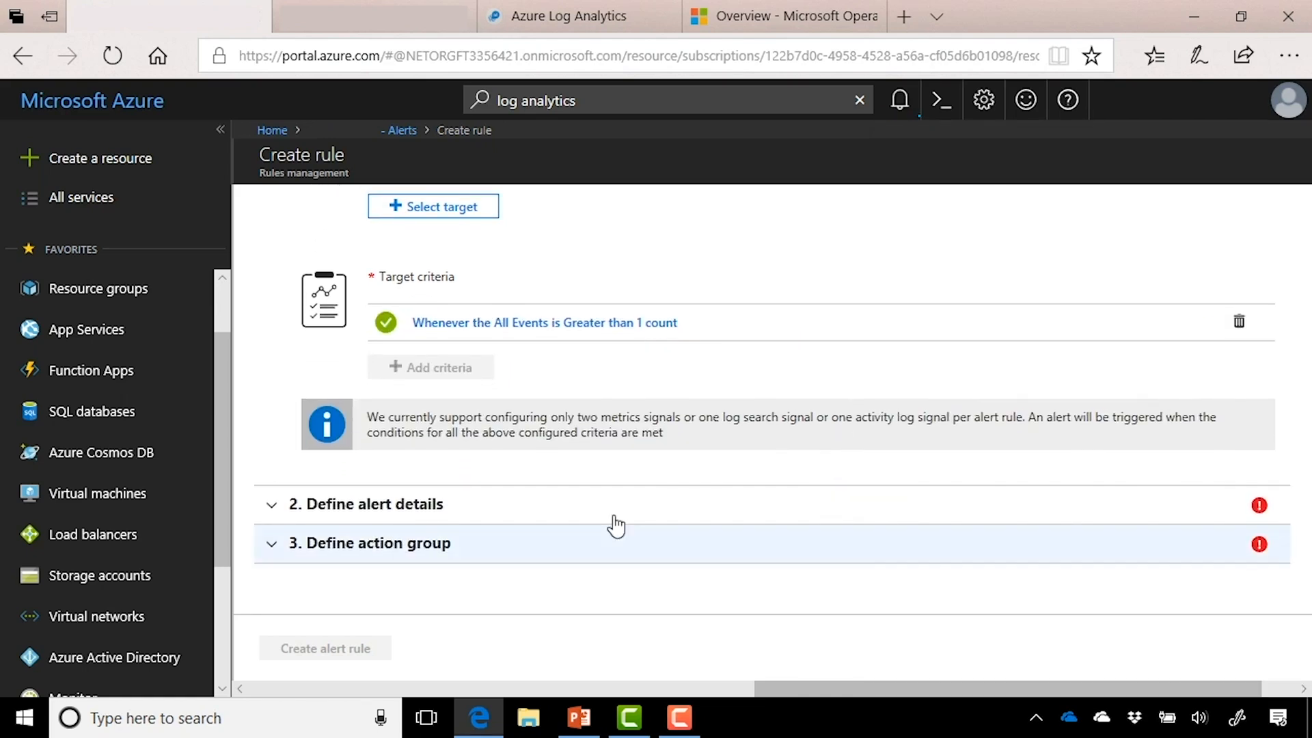
# Step: Name the alert rule 'All Events' with description 'This is a demo'
pyautogui.click(545, 513)
pyautogui.scroll(-3, 717, 476)
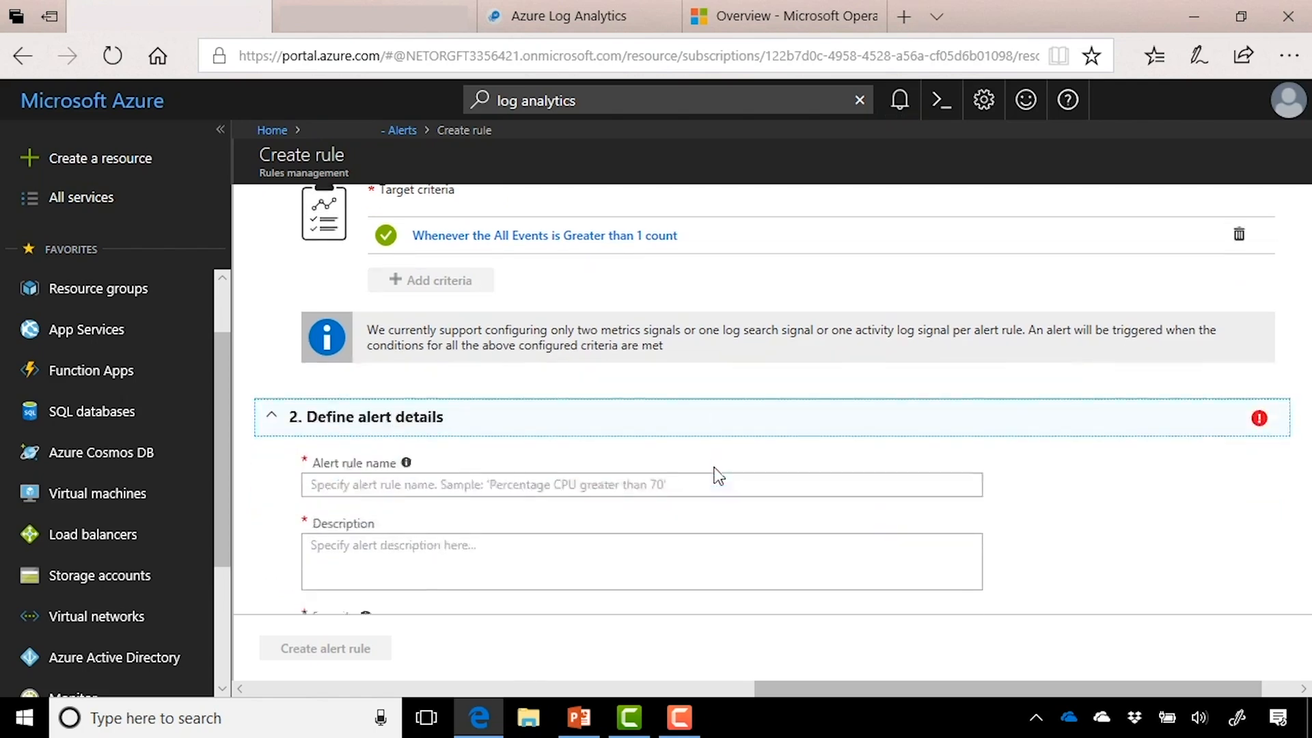
pyautogui.click(704, 418)
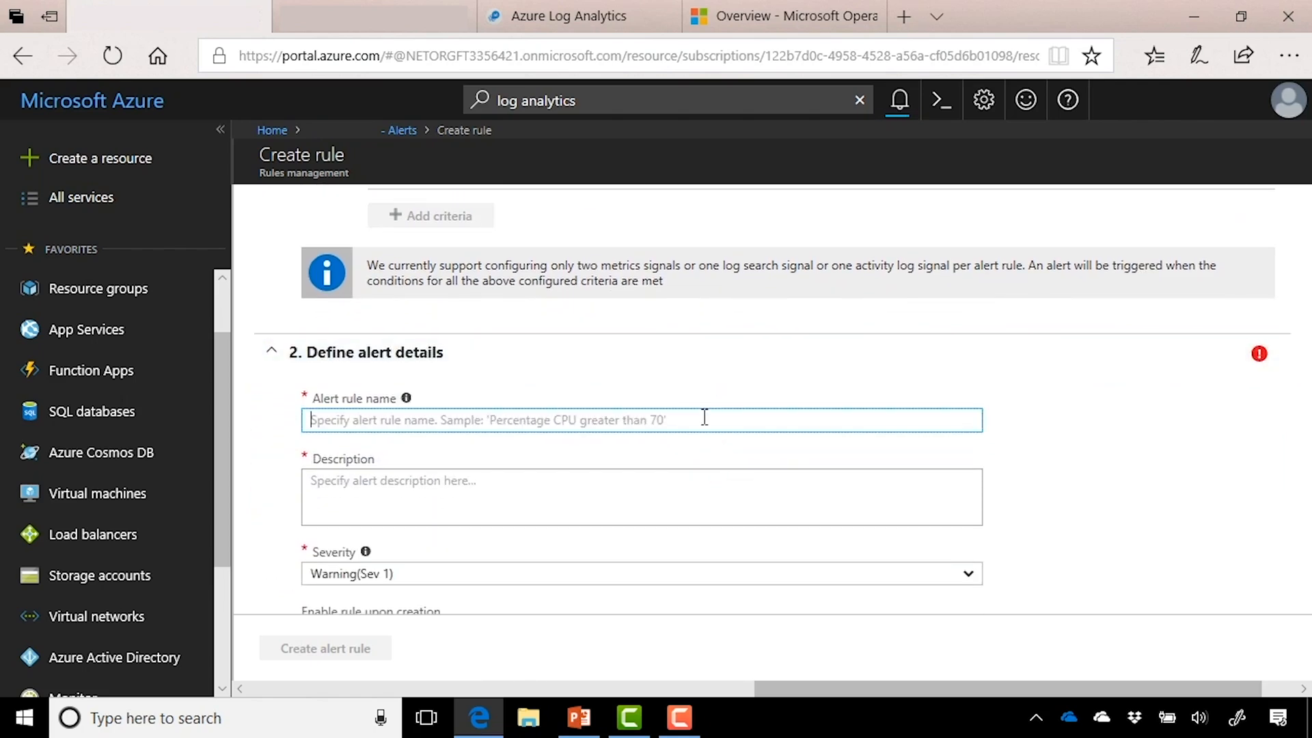
pyautogui.write('All Events')
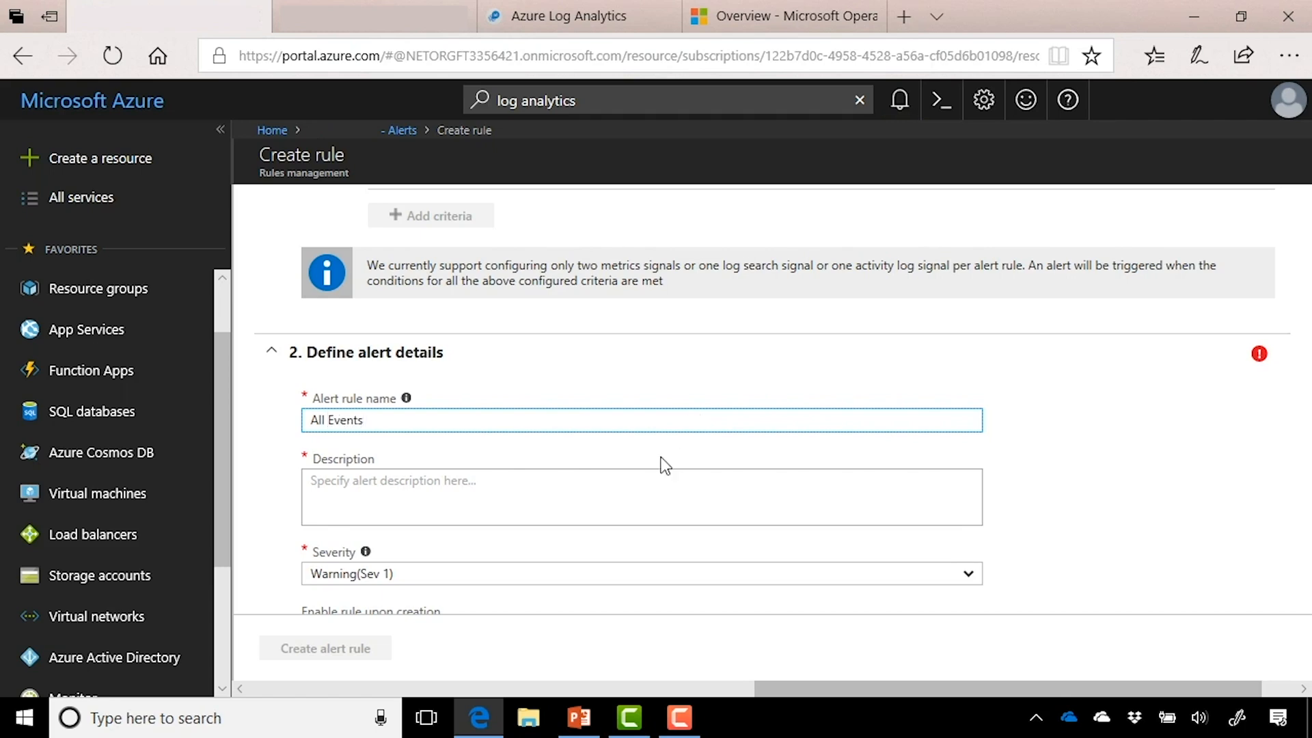
pyautogui.click(604, 506)
pyautogui.write('This is a demo')
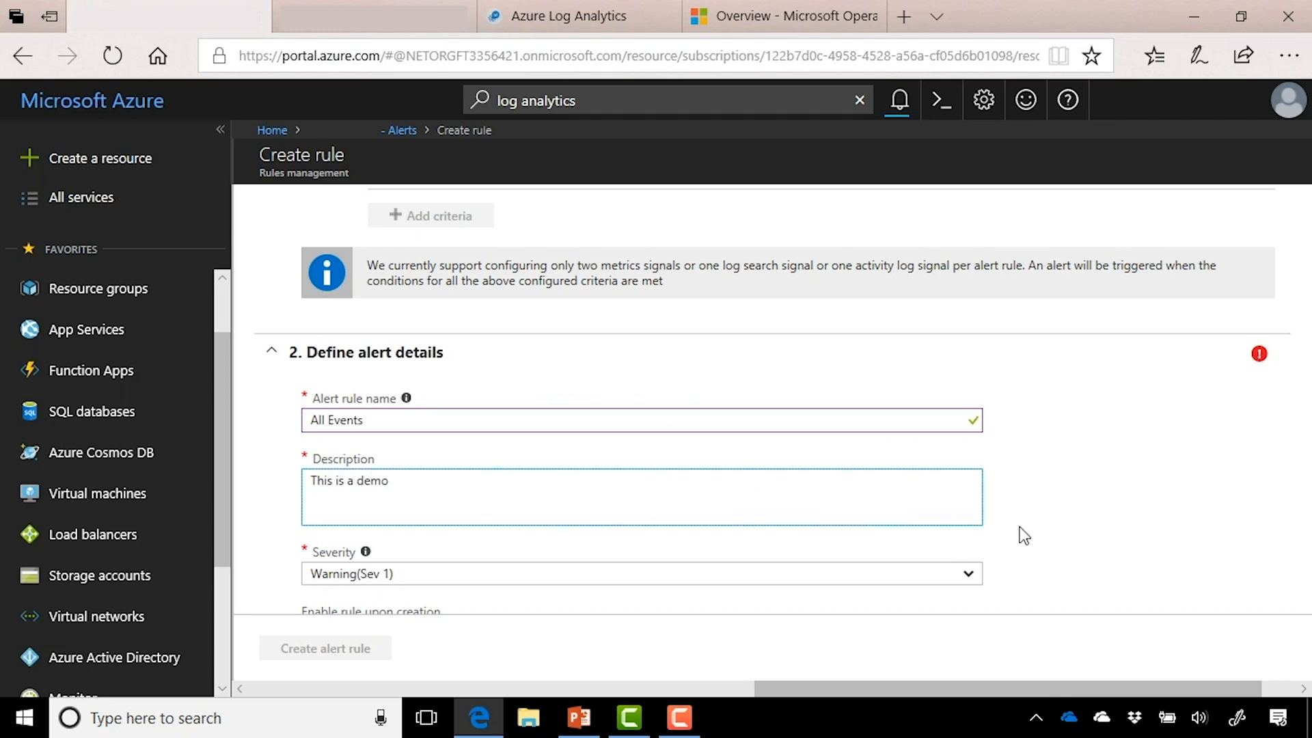
# Step: Keep severity at Warning (Sev 1) and expand the action group section
pyautogui.scroll(-2, 1032, 540)
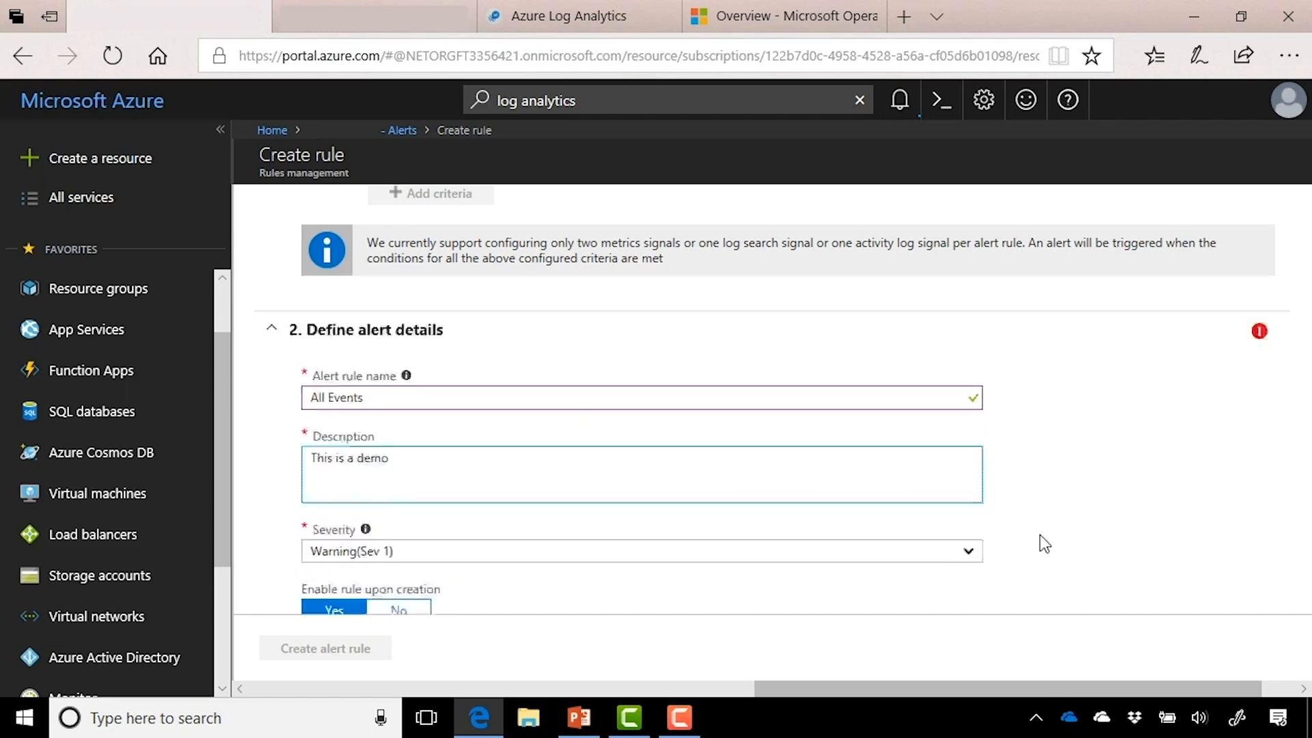
pyautogui.click(909, 448)
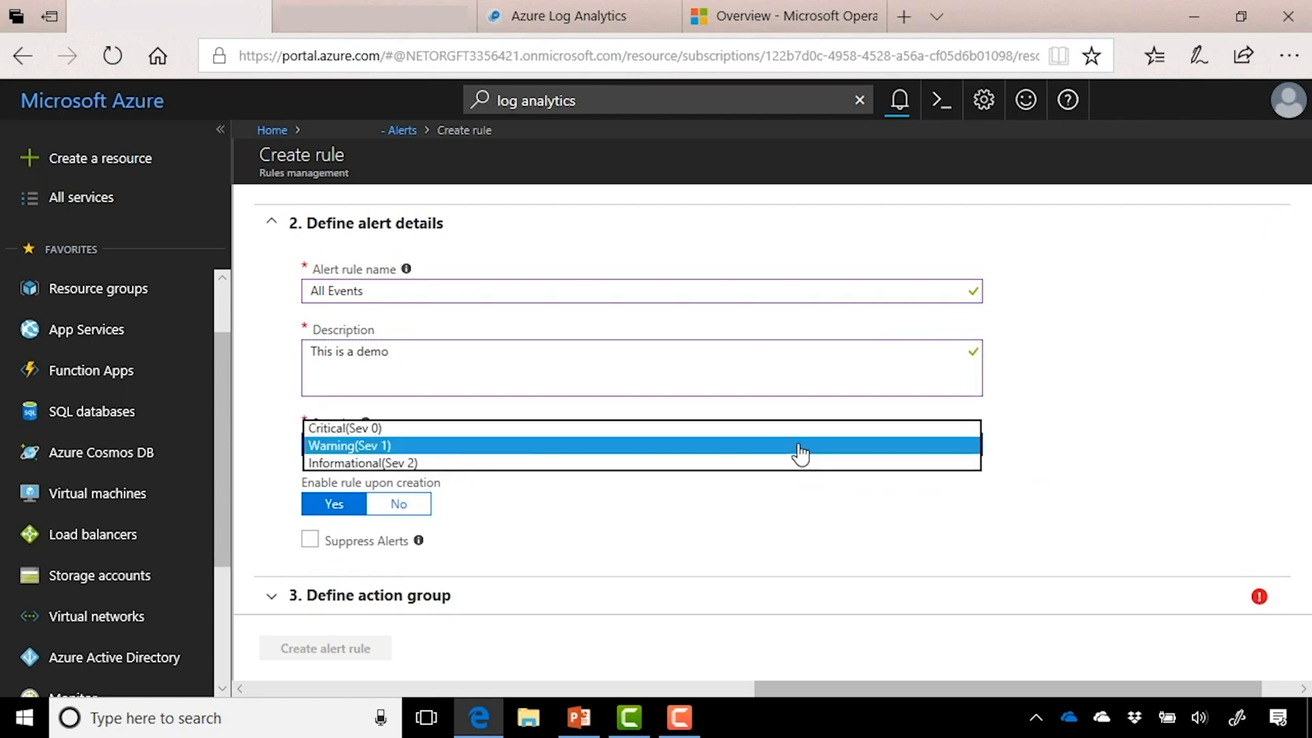
pyautogui.click(798, 447)
pyautogui.scroll(-1, 733, 569)
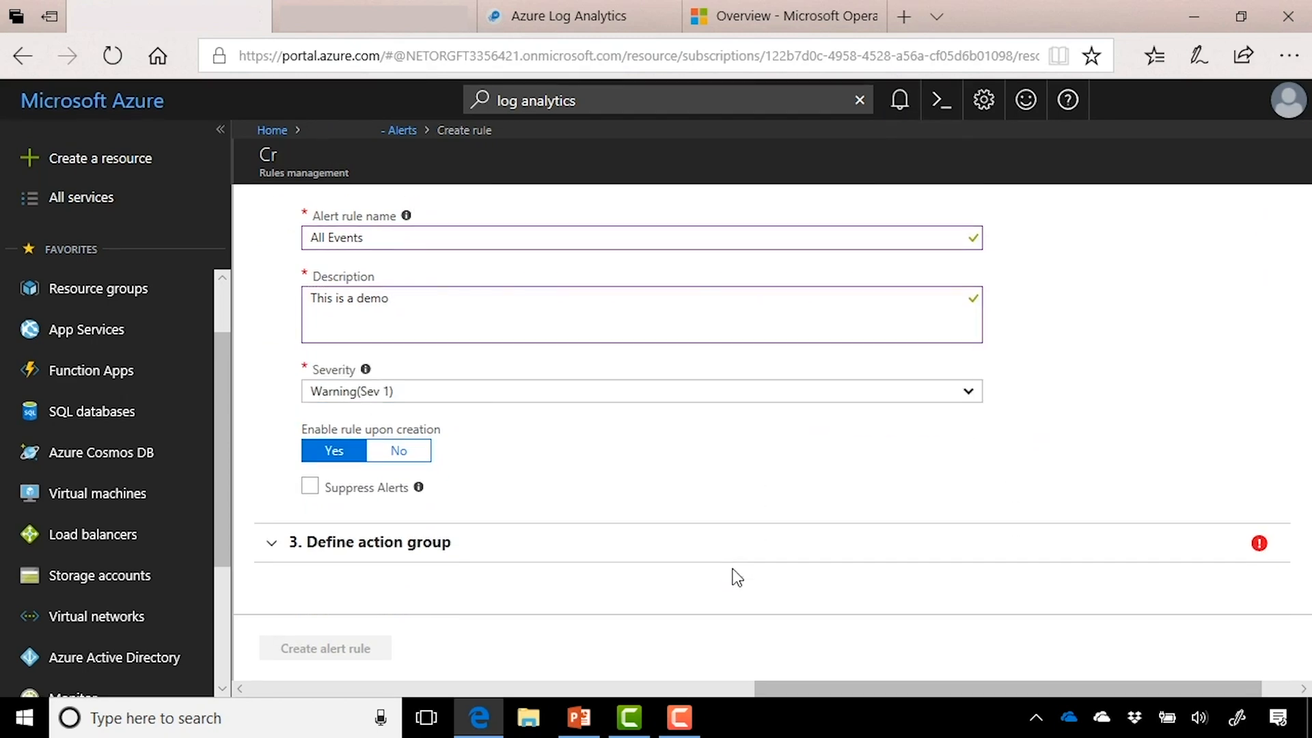
pyautogui.click(591, 551)
pyautogui.scroll(-3, 592, 551)
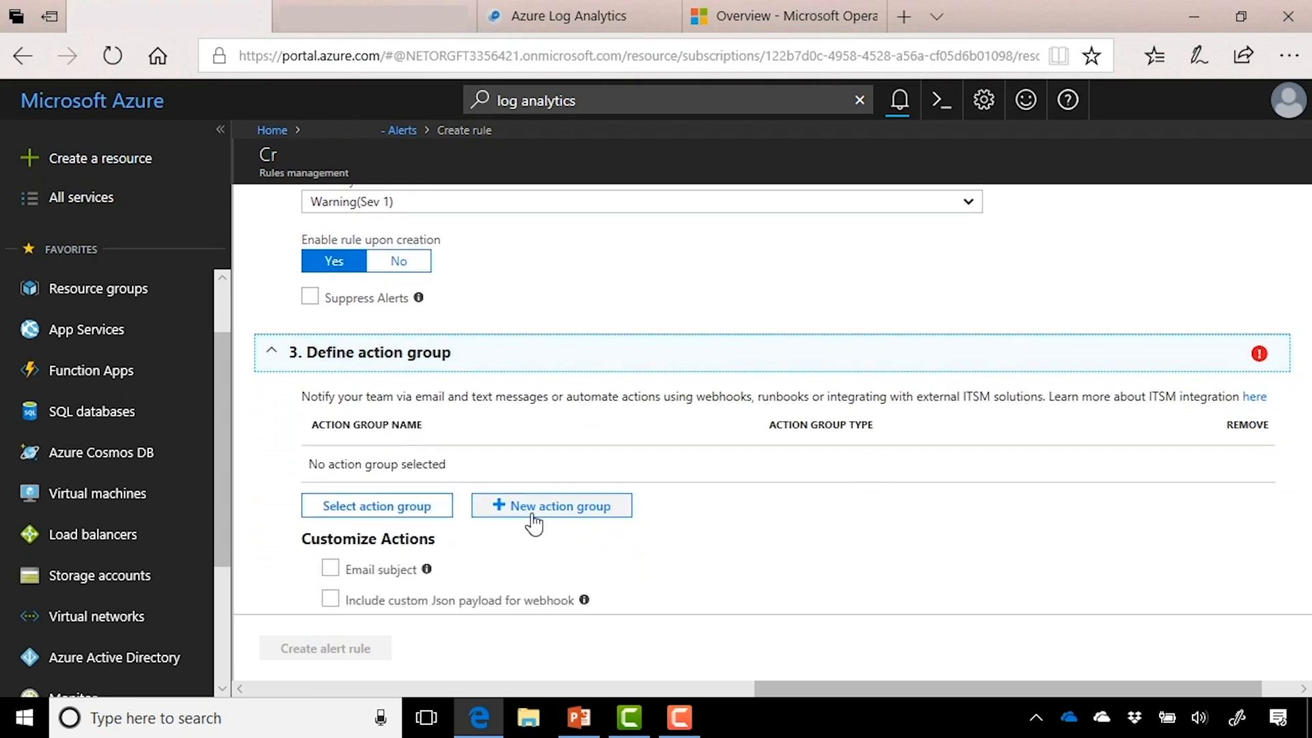
# Step: Create action group 'IT Support' with short name 'ITS' and a first action named 'E-mail Team'
pyautogui.click(531, 511)
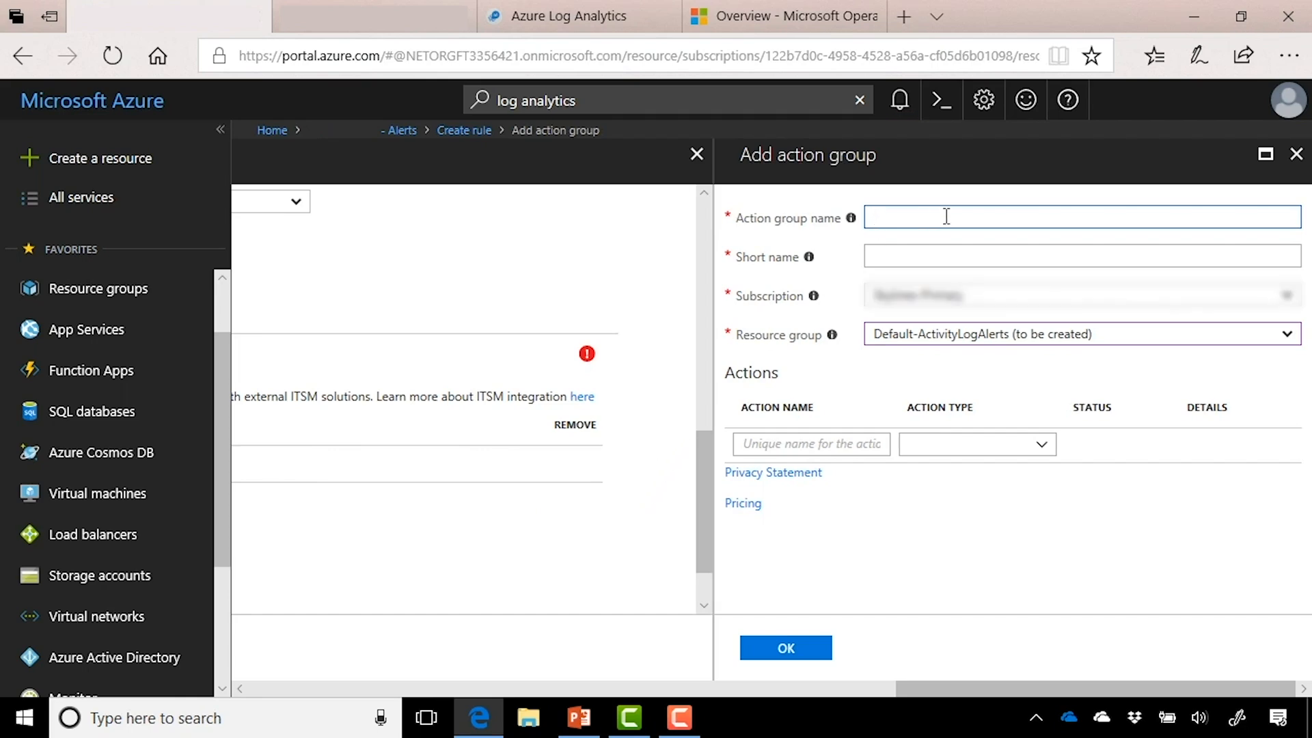
pyautogui.write('IT Support')
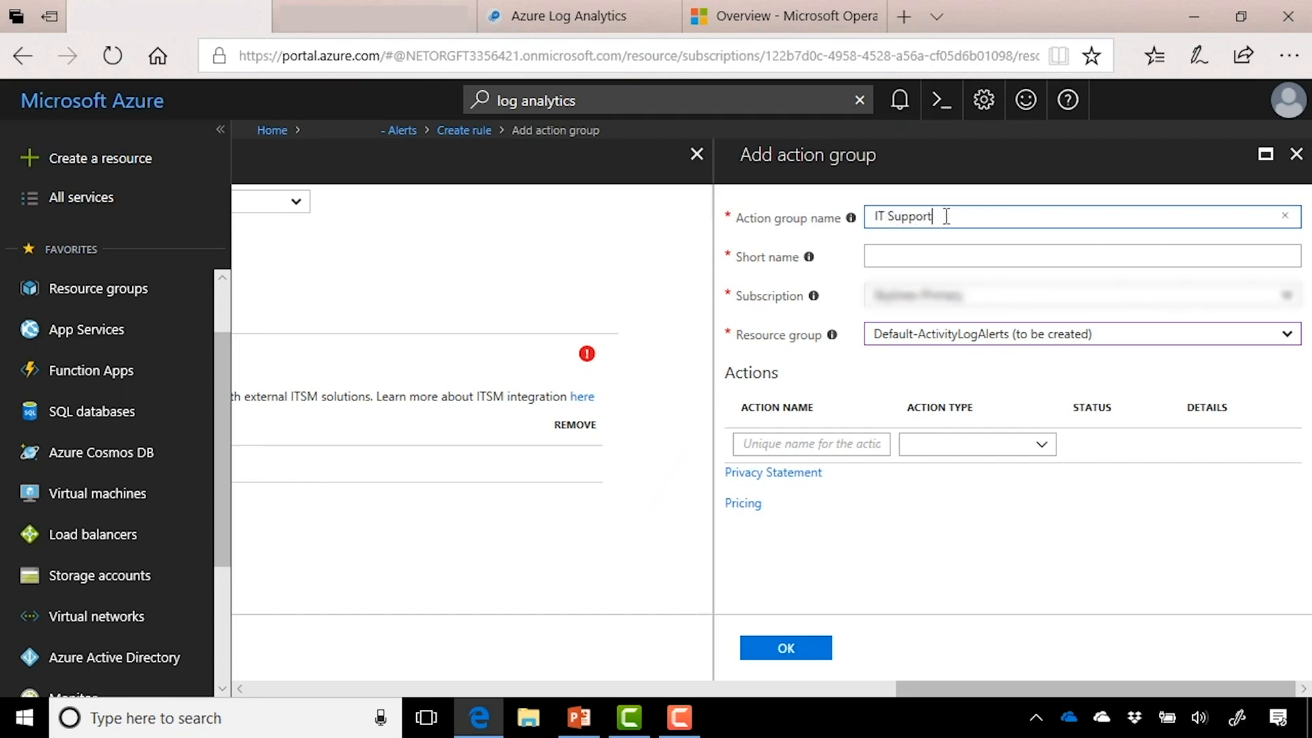
pyautogui.press('Tab')
pyautogui.write('ITS')
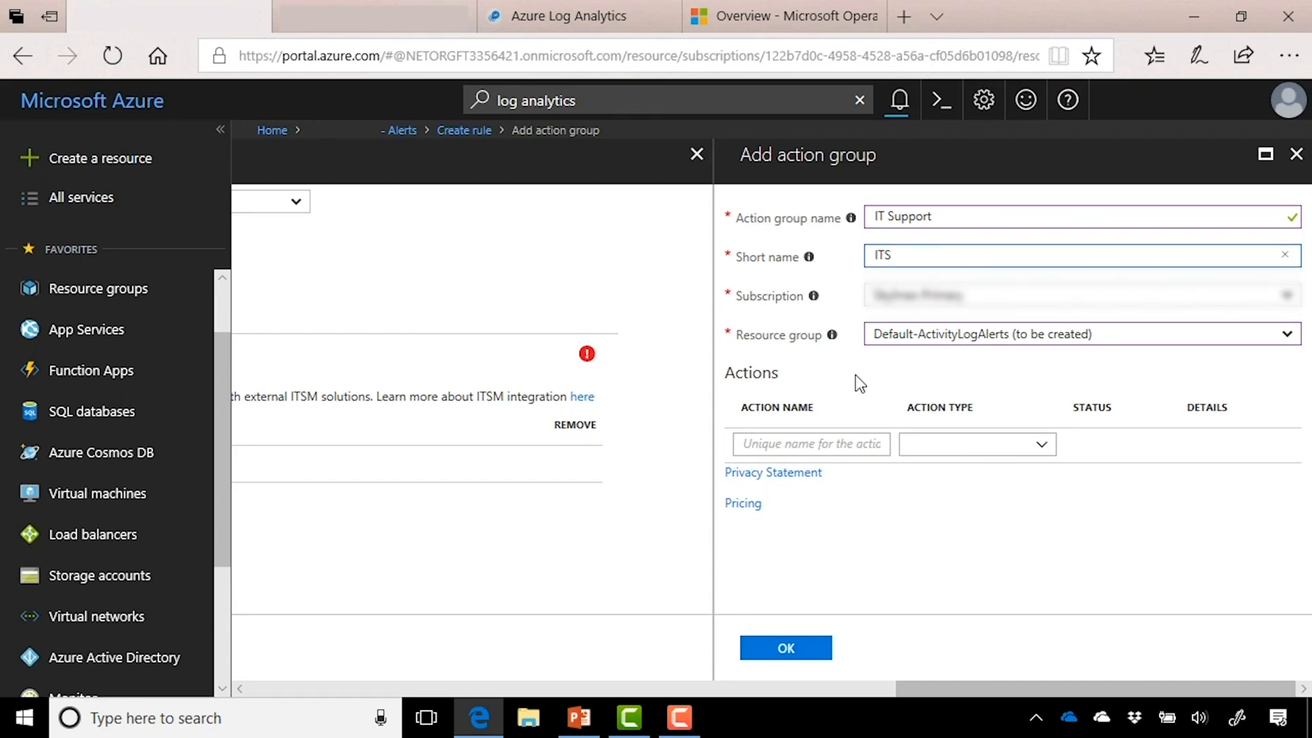
pyautogui.click(815, 448)
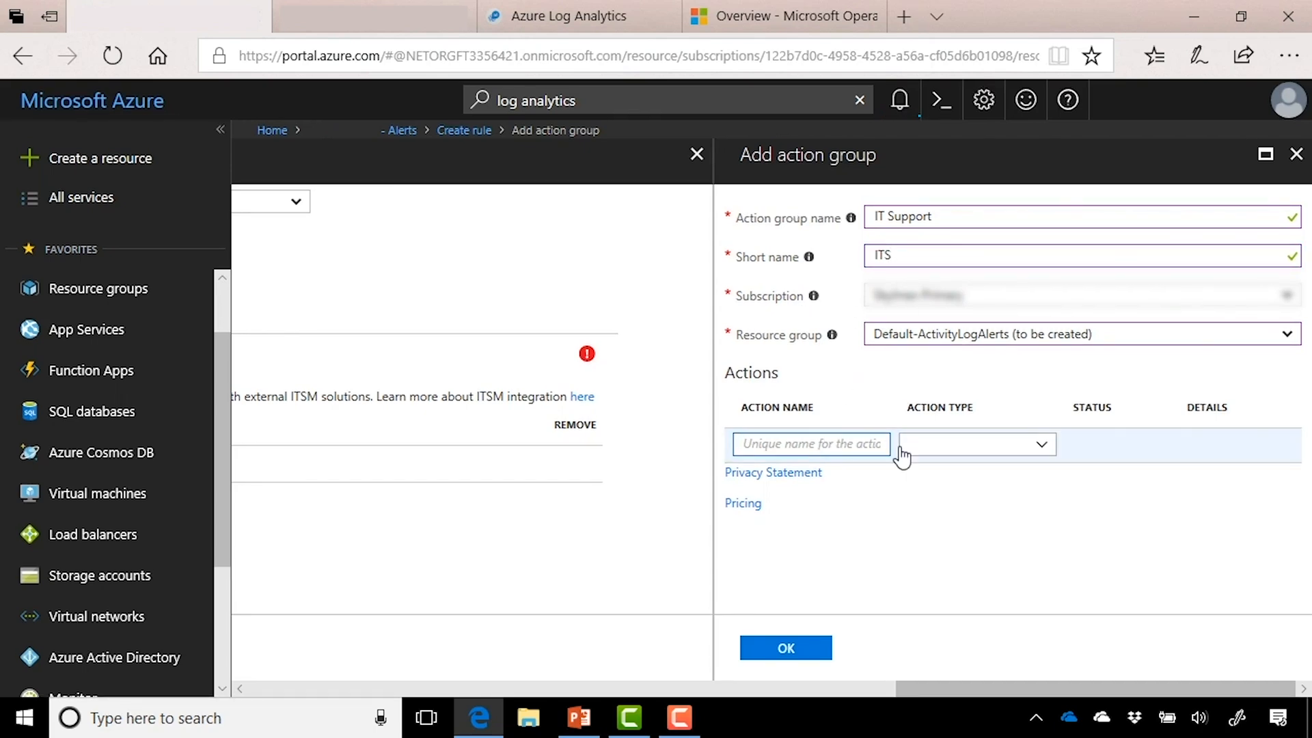
pyautogui.write('mail Team')
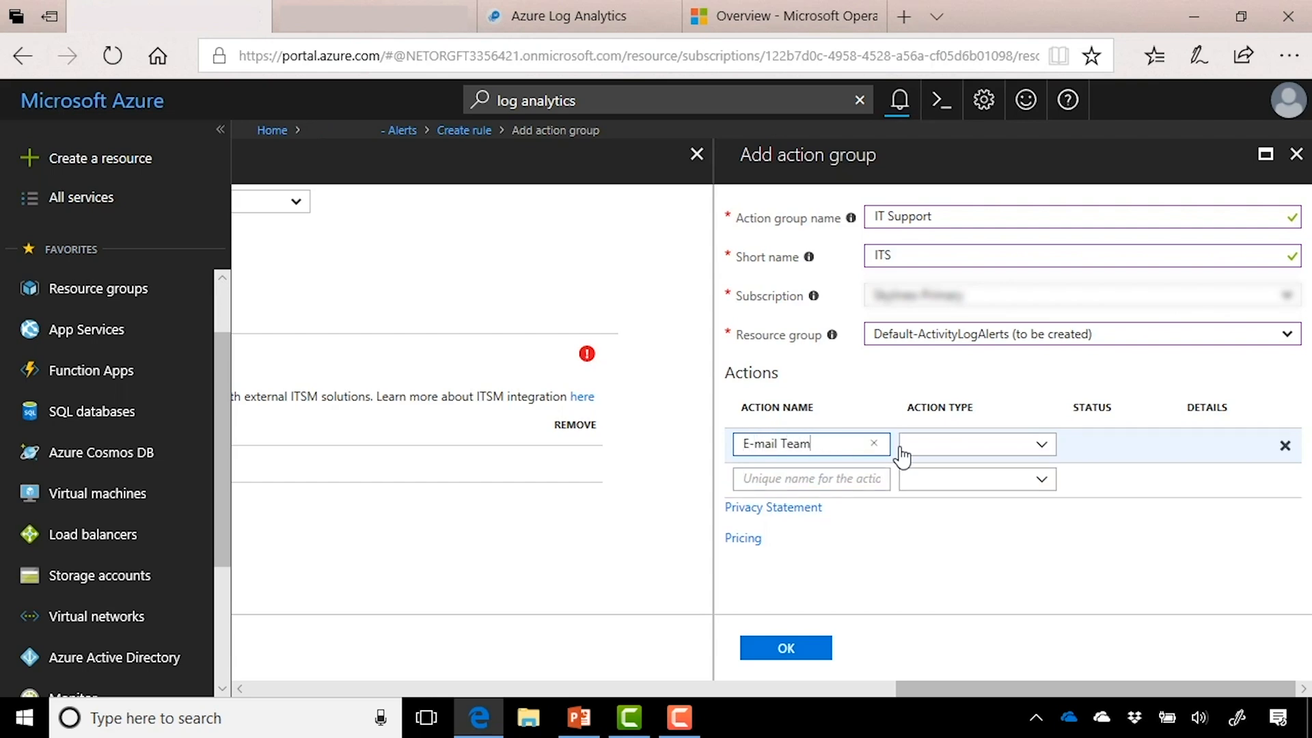
pyautogui.click(1039, 445)
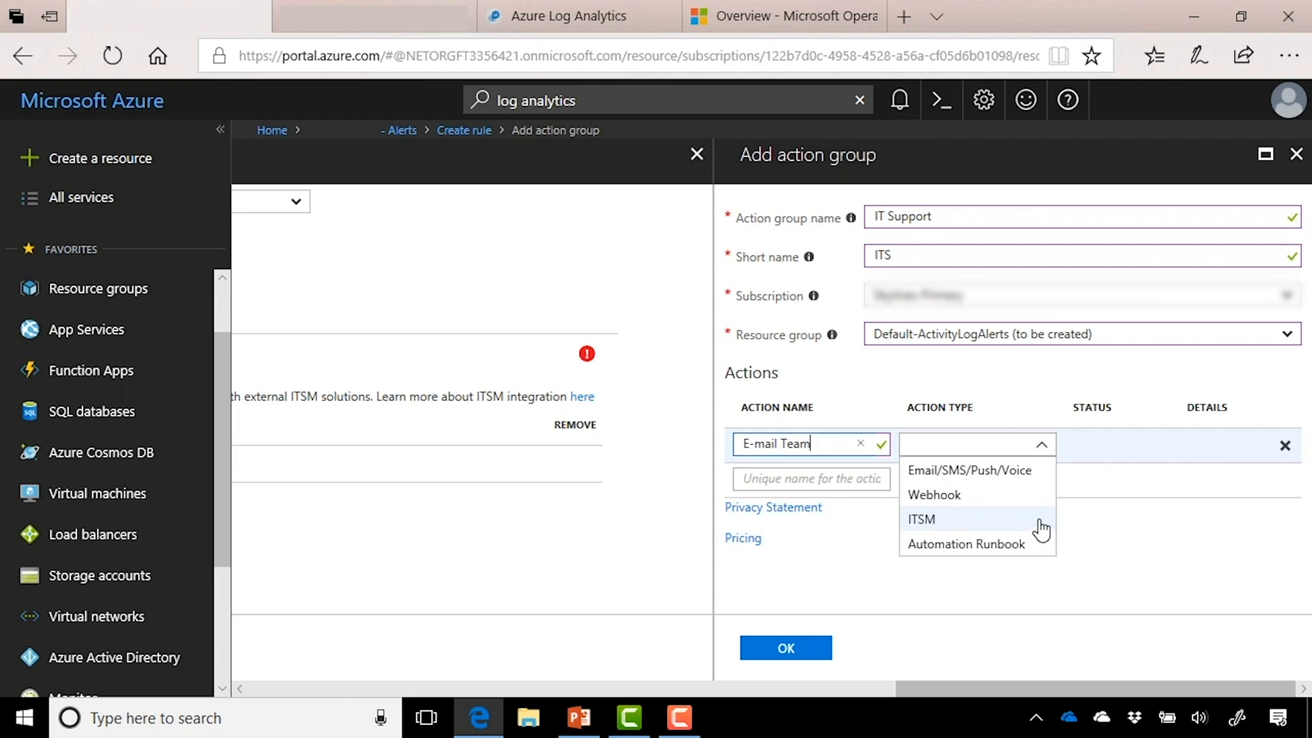
# Step: Make E-mail Team an Email/SMS/Push/Voice action to the recipient's e-mail address, then save the group
pyautogui.click(1038, 478)
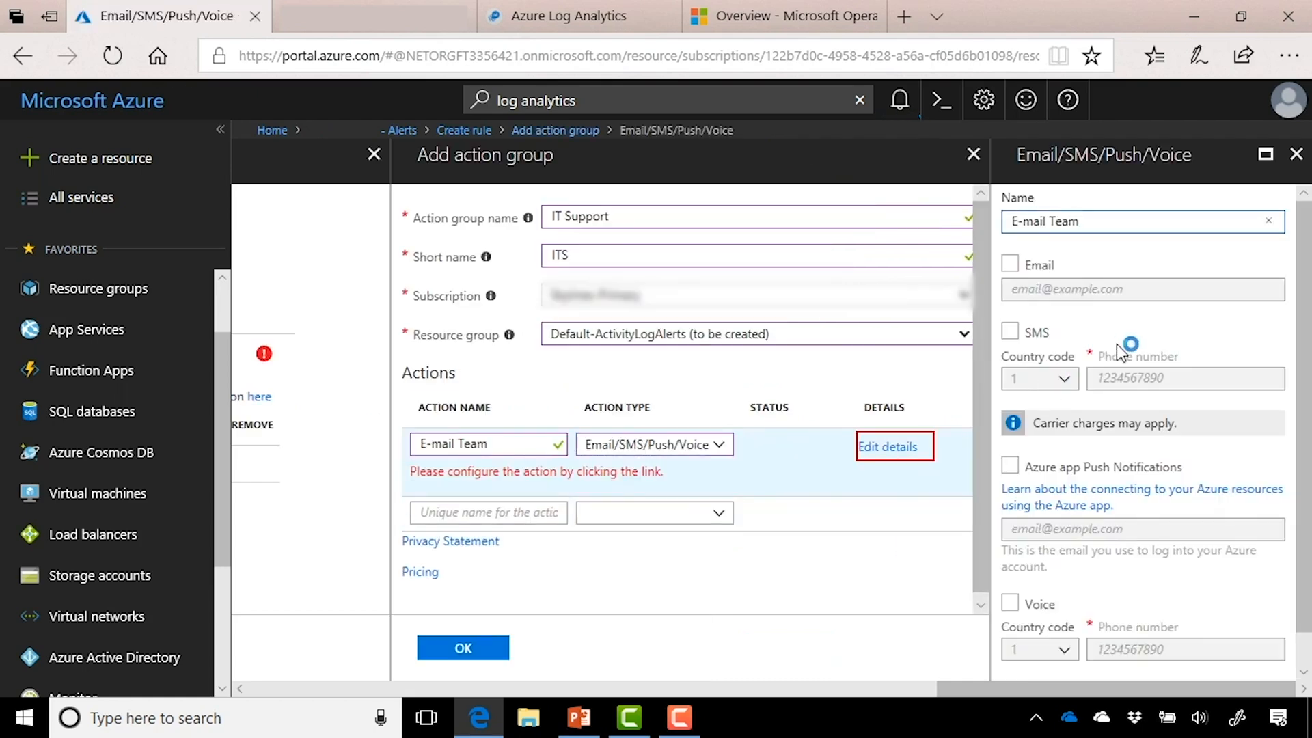
pyautogui.click(1016, 272)
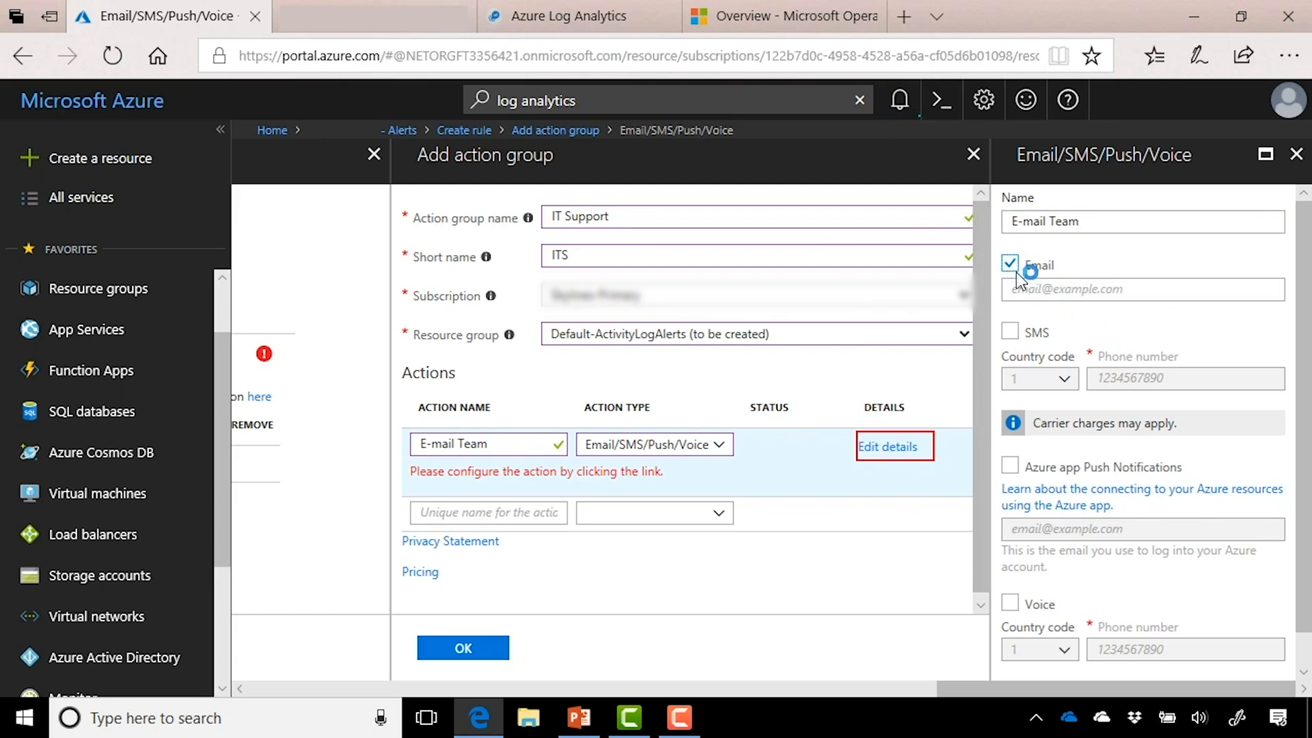
pyautogui.click(1059, 294)
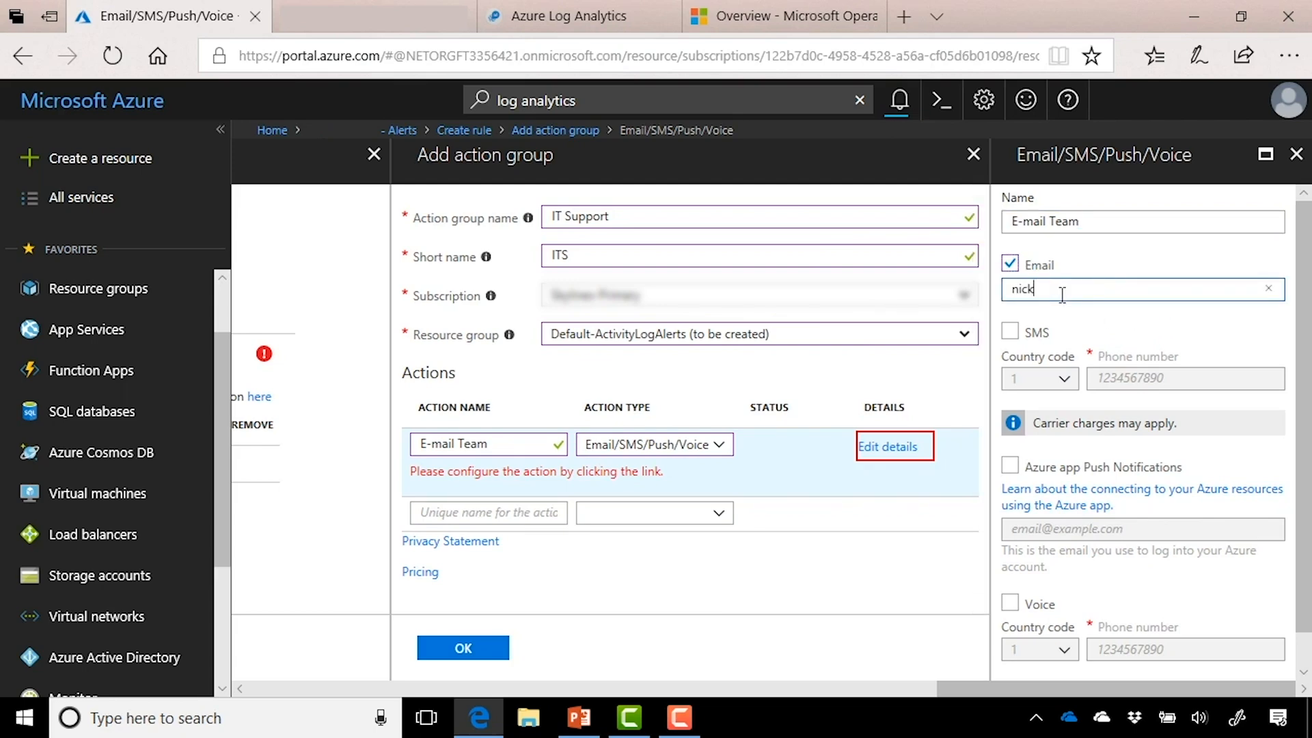
pyautogui.scroll(-1, 1163, 334)
pyautogui.click(1035, 660)
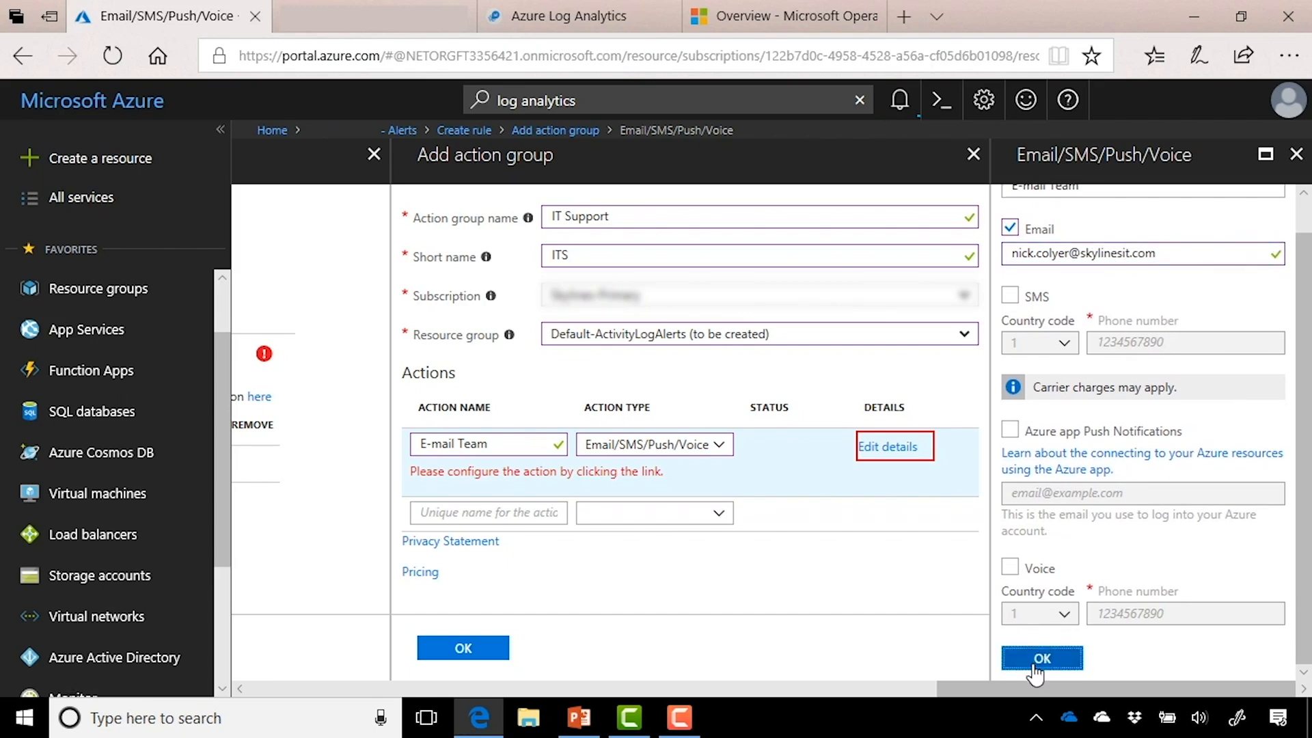
pyautogui.click(815, 650)
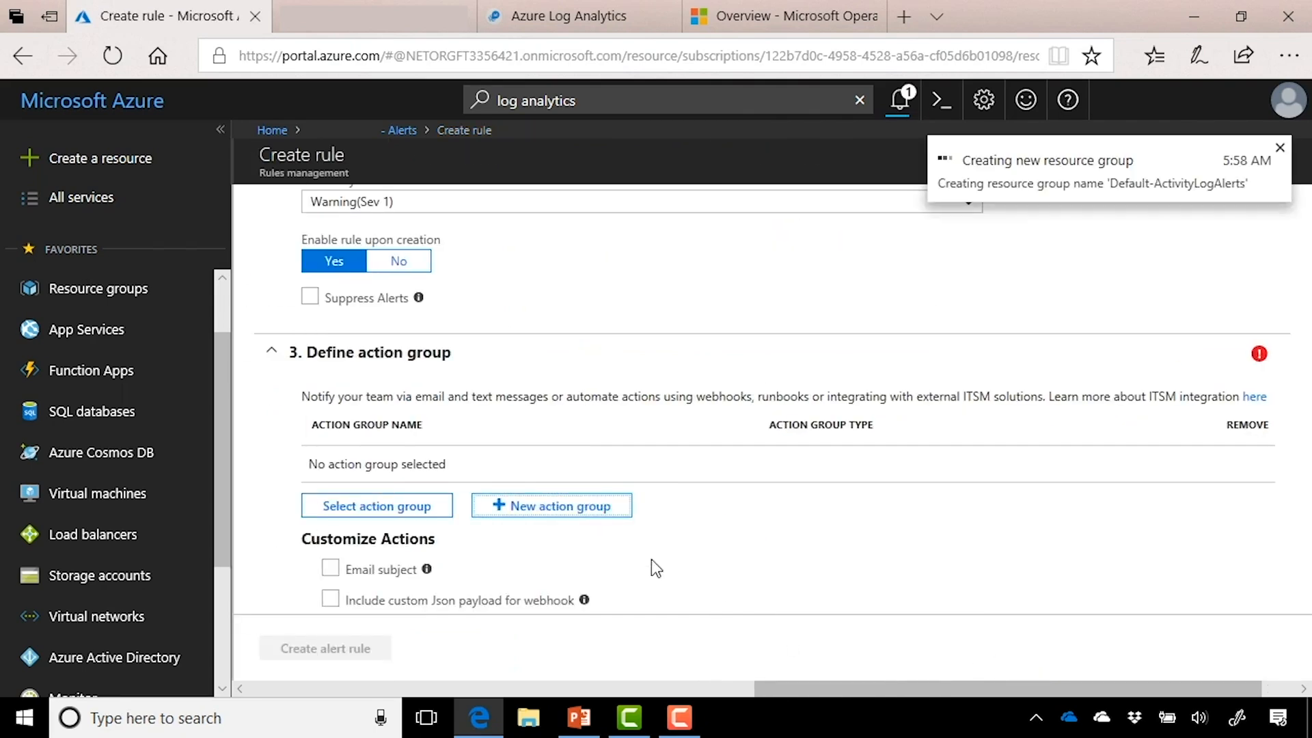
# Step: Override the alert email subject line with 'Alert from Azure'
pyautogui.scroll(-1, 650, 559)
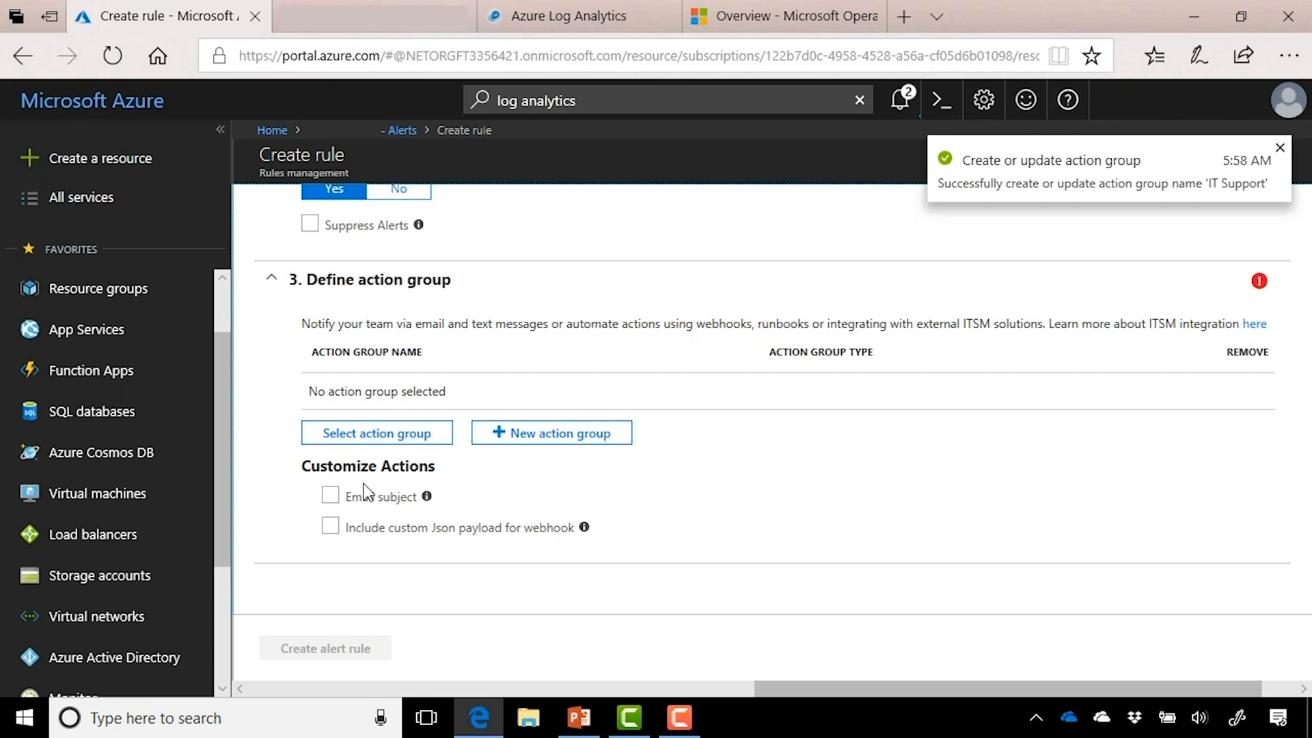
pyautogui.click(331, 498)
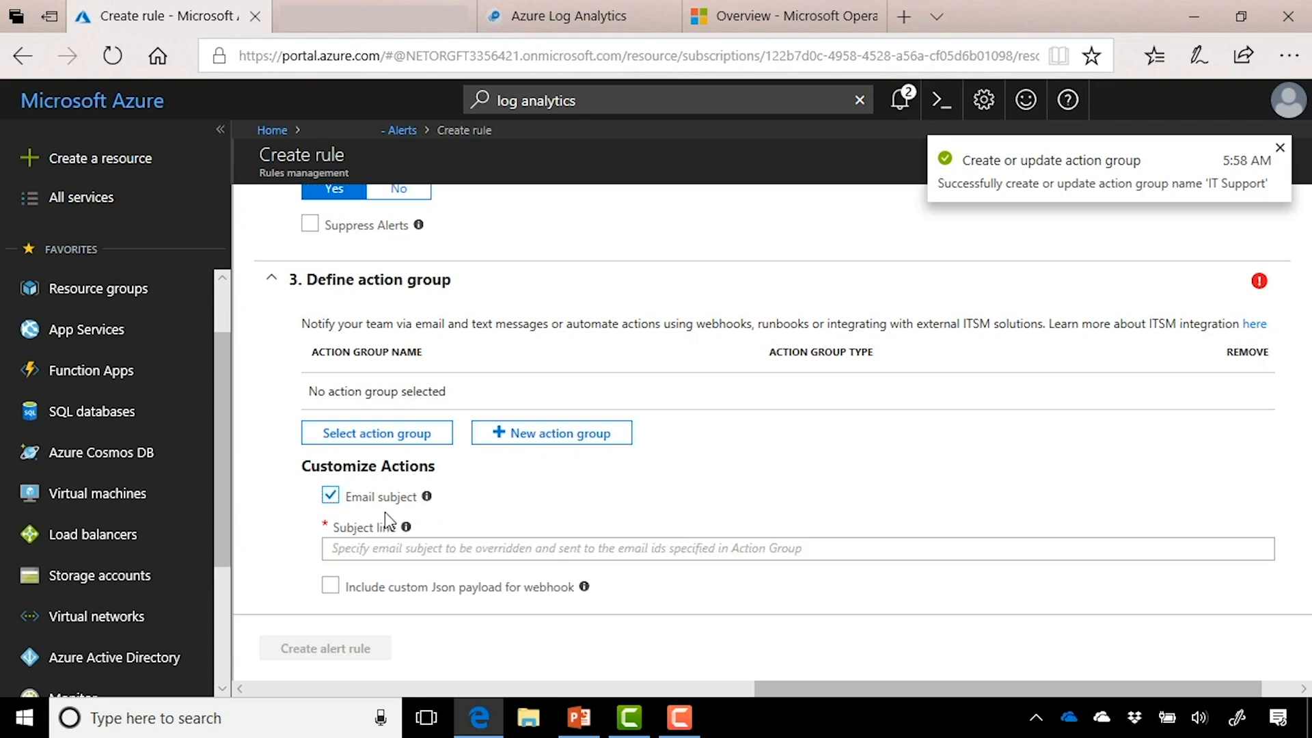
pyautogui.click(557, 552)
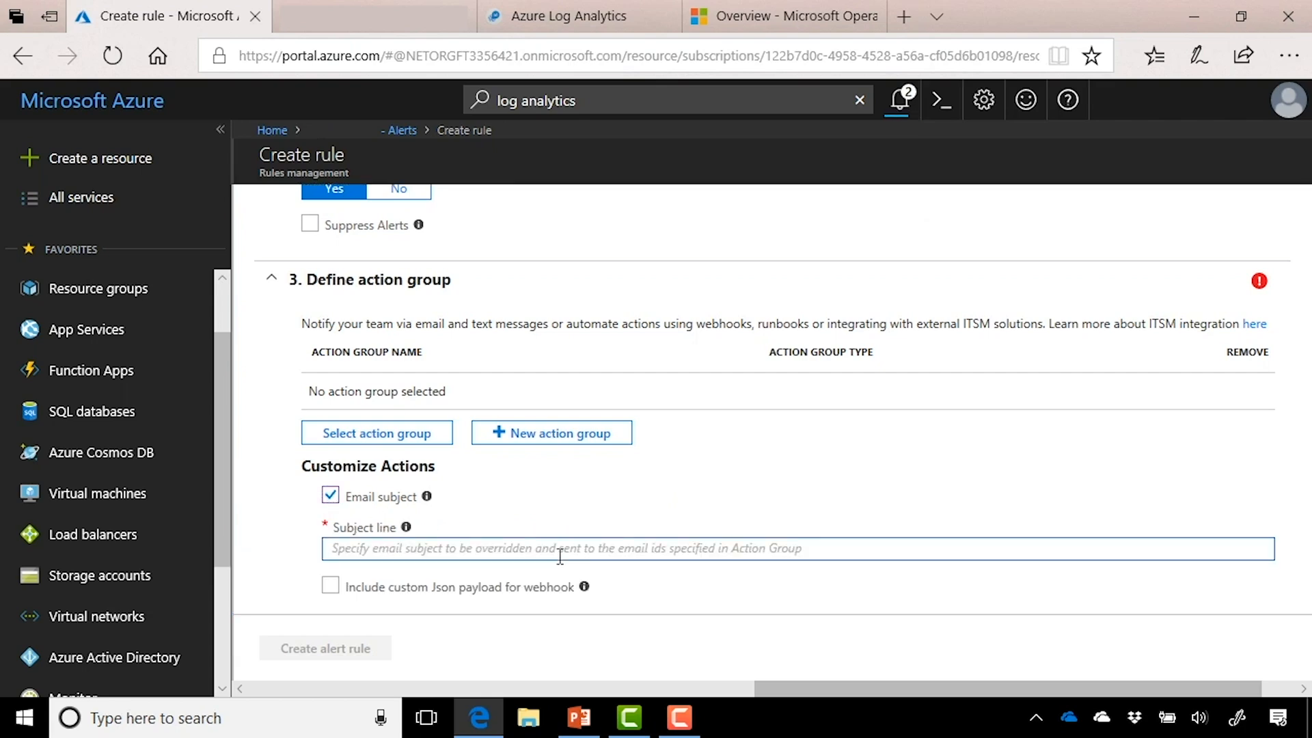
pyautogui.write('Alert from ')
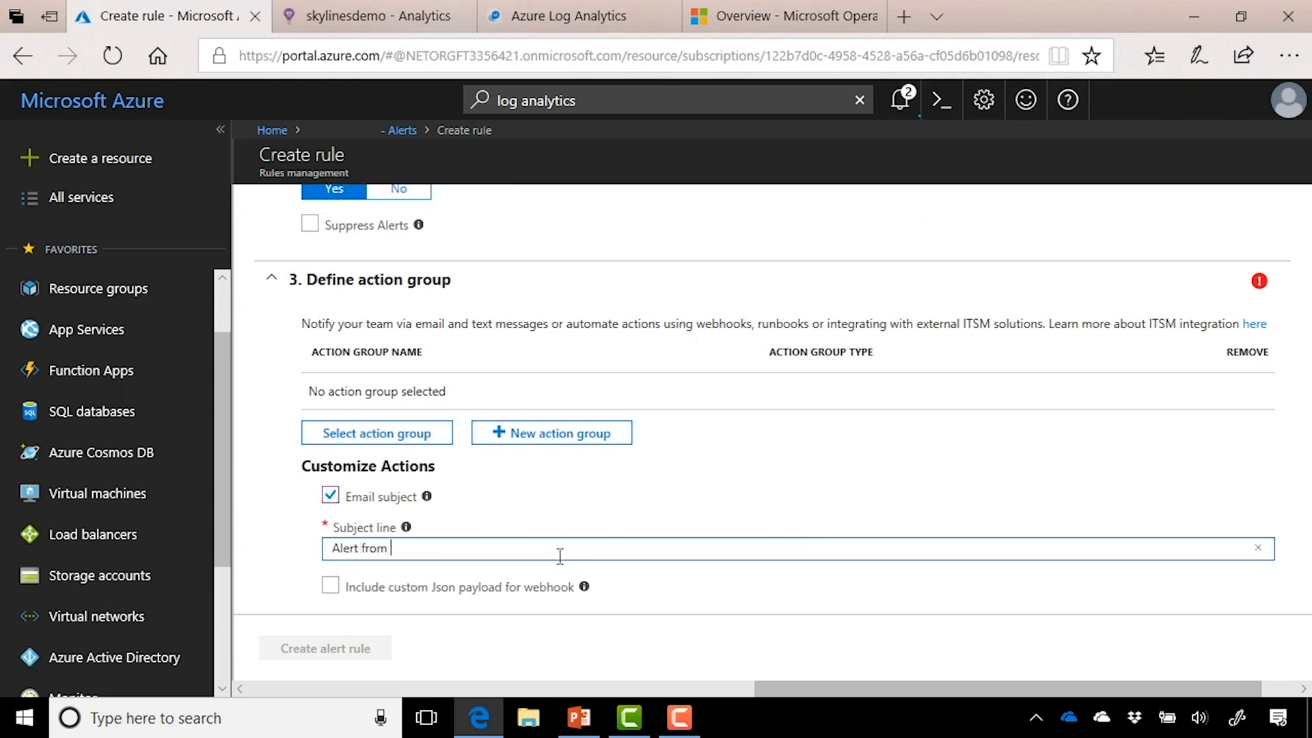
pyautogui.write('Azure')
pyautogui.click(752, 466)
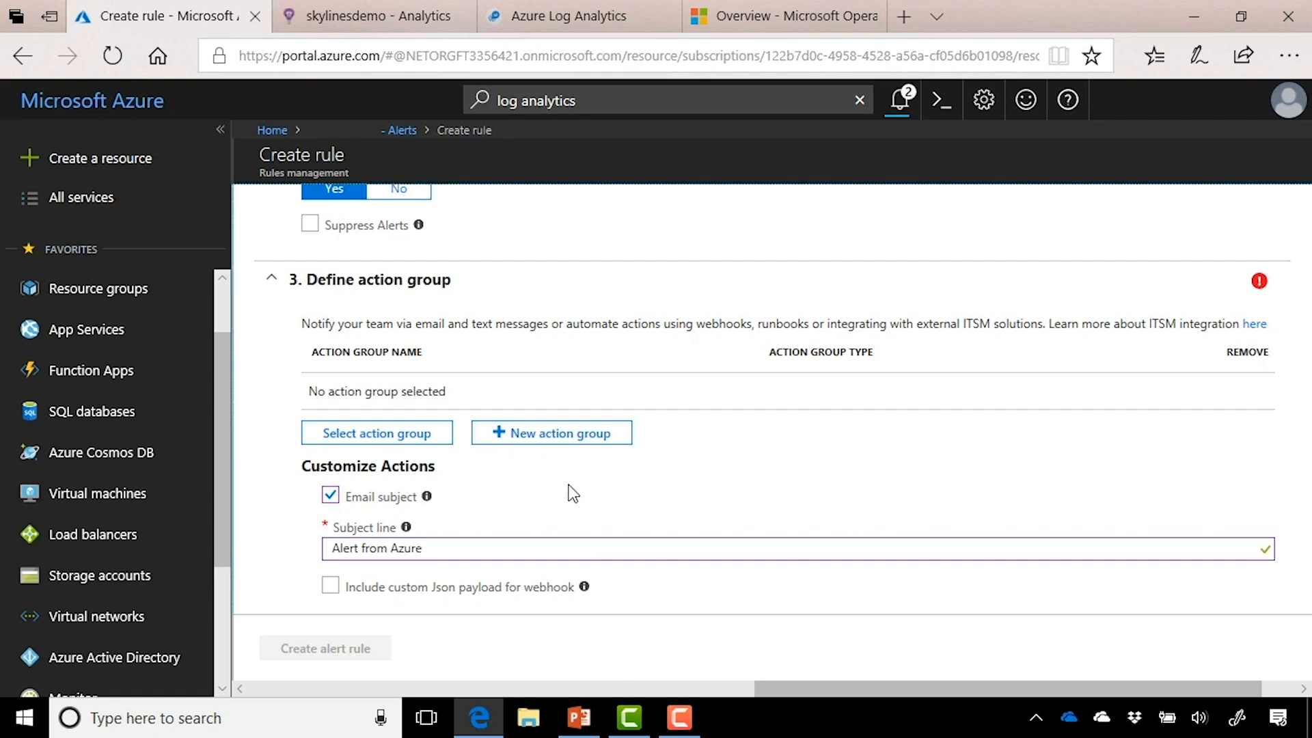
# Step: Attach the existing IT Support action group to the alert rule
pyautogui.click(418, 444)
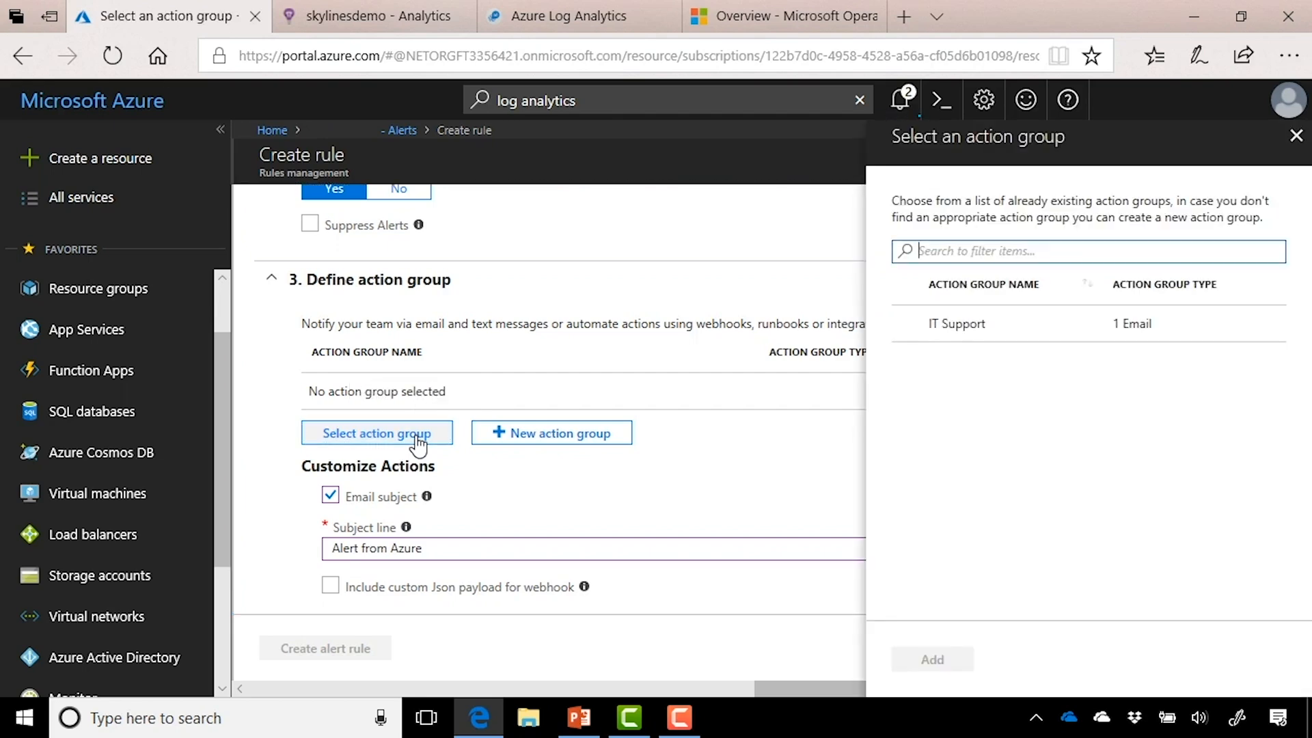
pyautogui.click(958, 326)
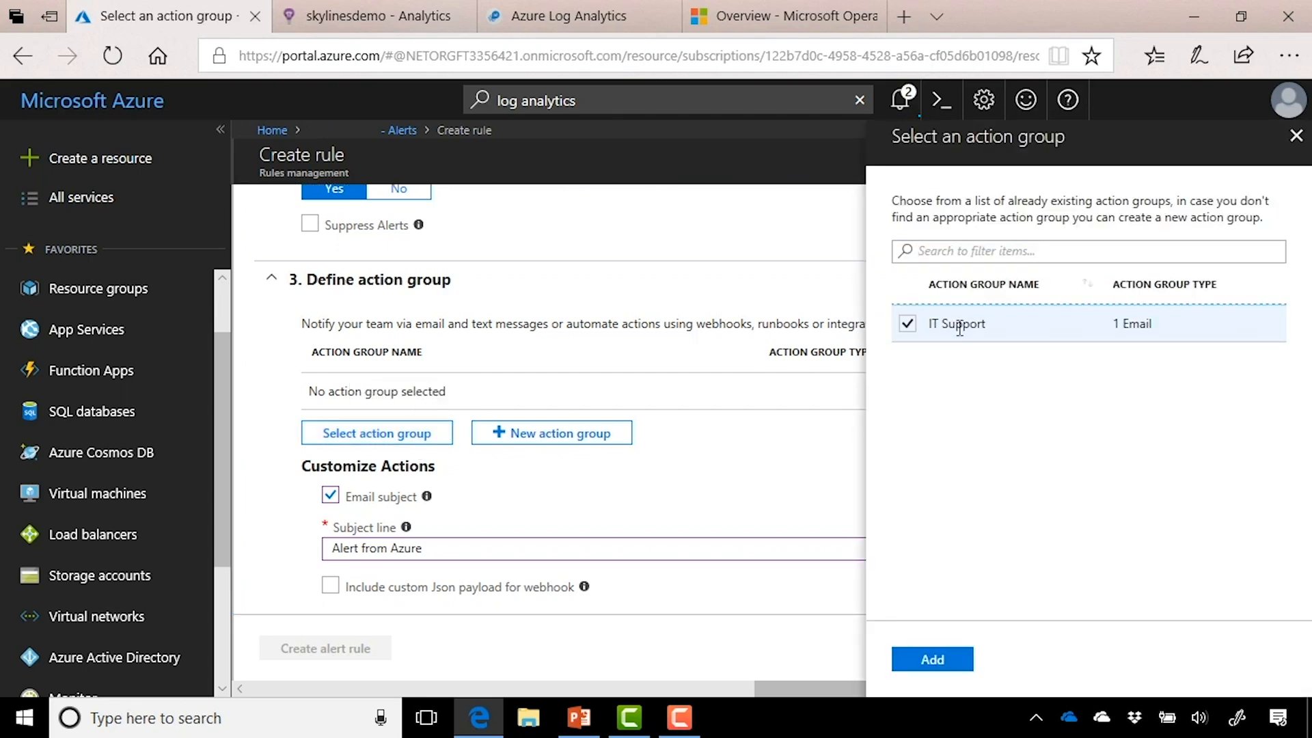
pyautogui.click(931, 660)
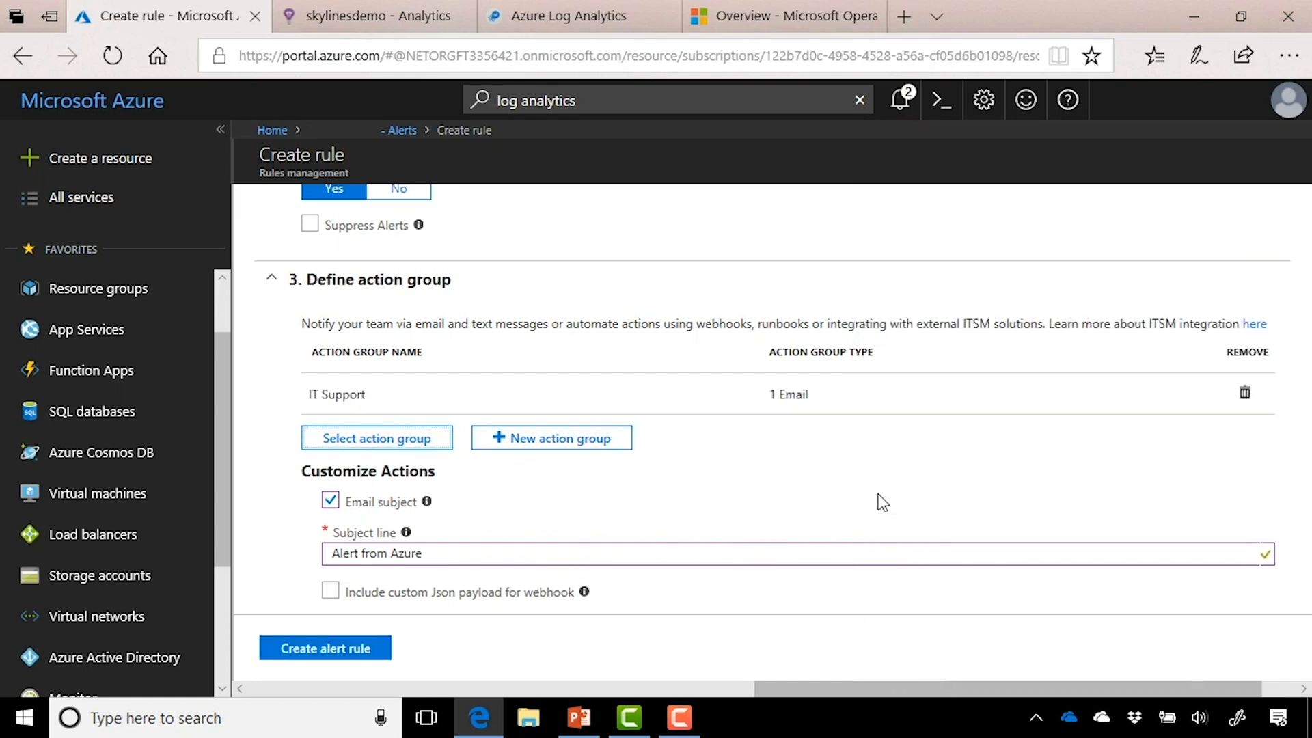
pyautogui.scroll(-1, 882, 502)
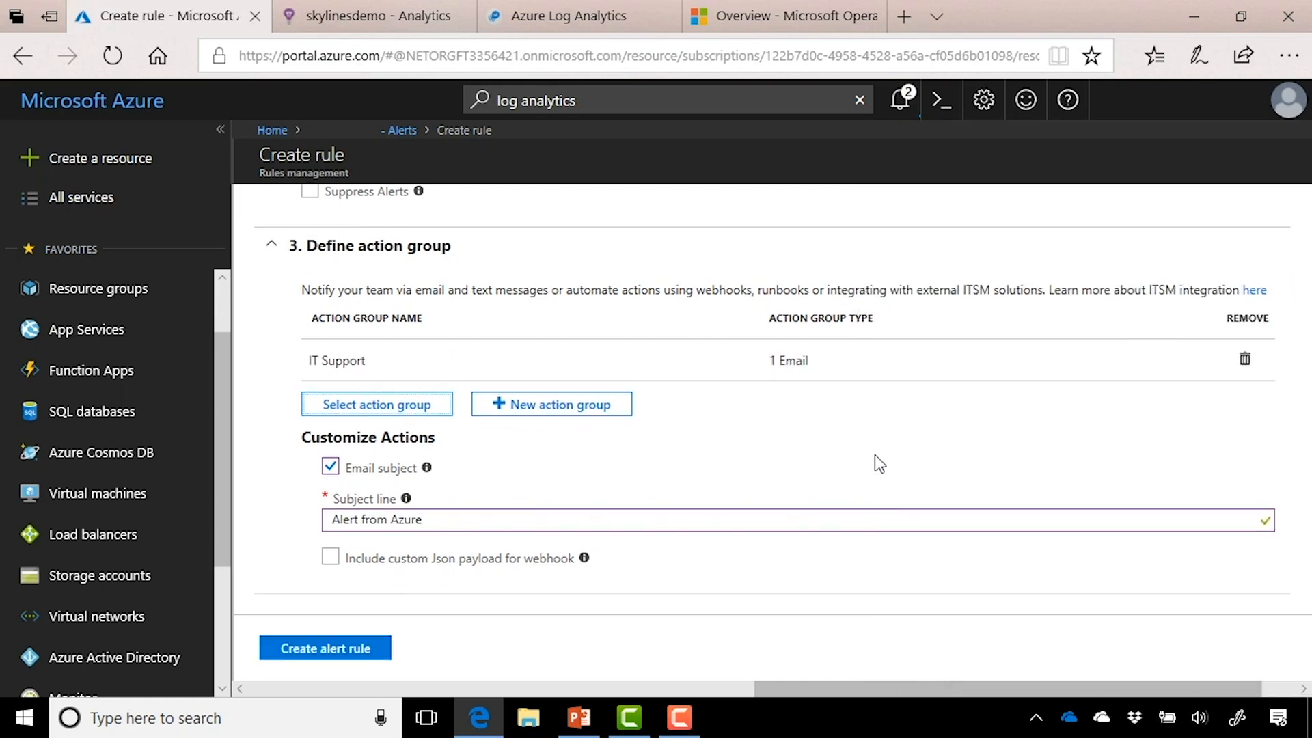
pyautogui.scroll(-1, 876, 456)
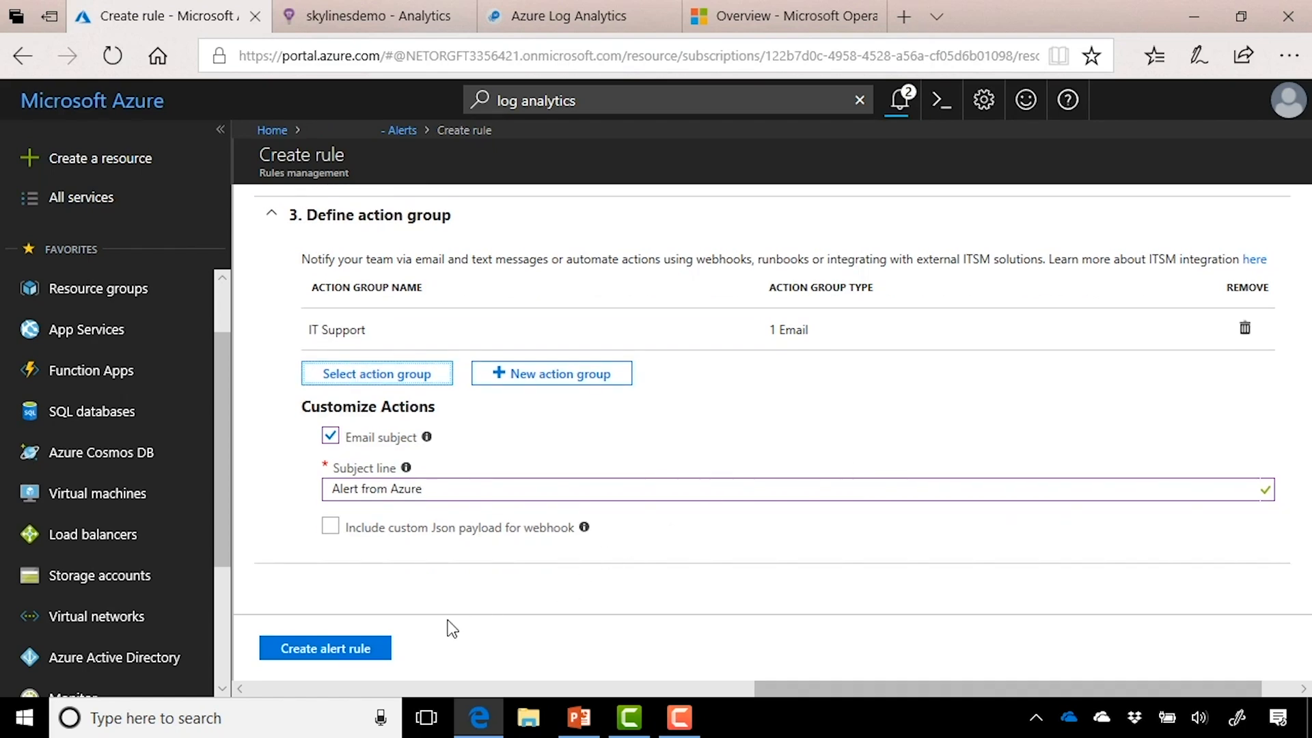
# Step: Create the All Events alert rule so it is listed as Enabled for SkylinesDemo
pyautogui.click(381, 649)
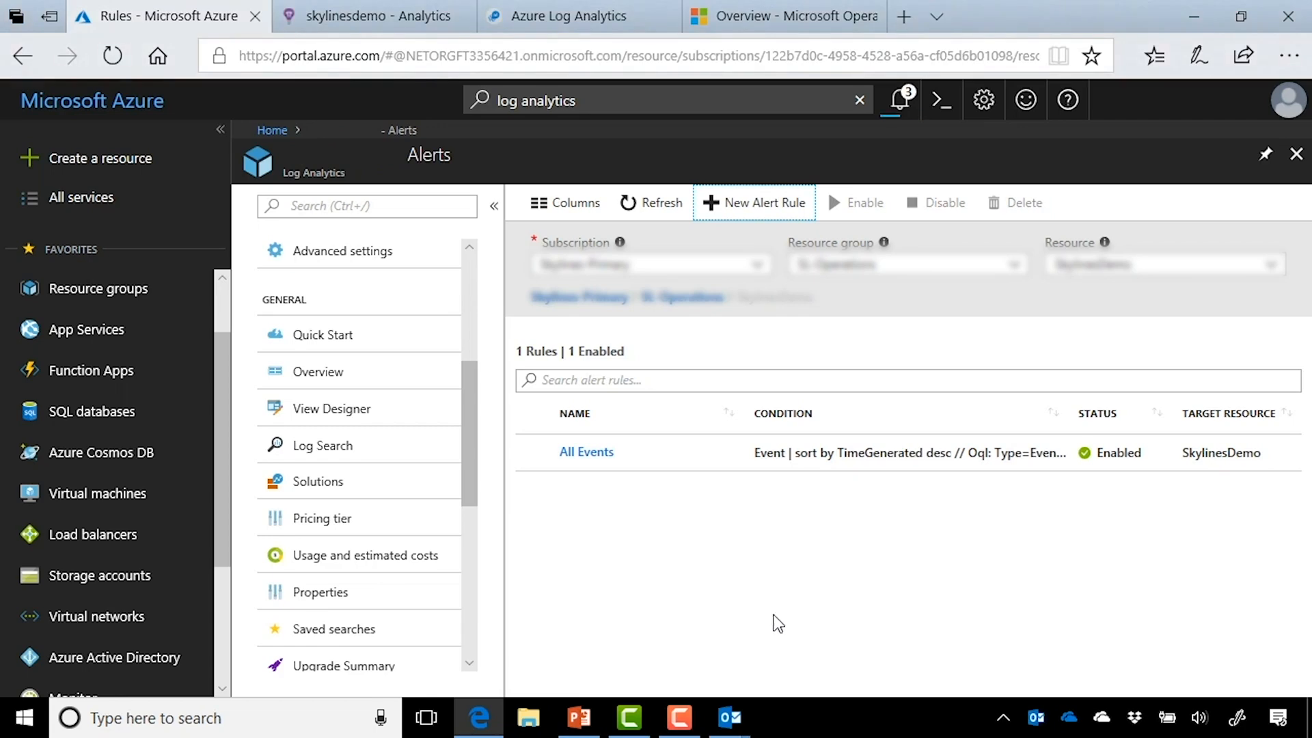
# Step: Open the Outlook email 'You are now in the ITS notification group' from Azure
pyautogui.moveTo(733, 724)
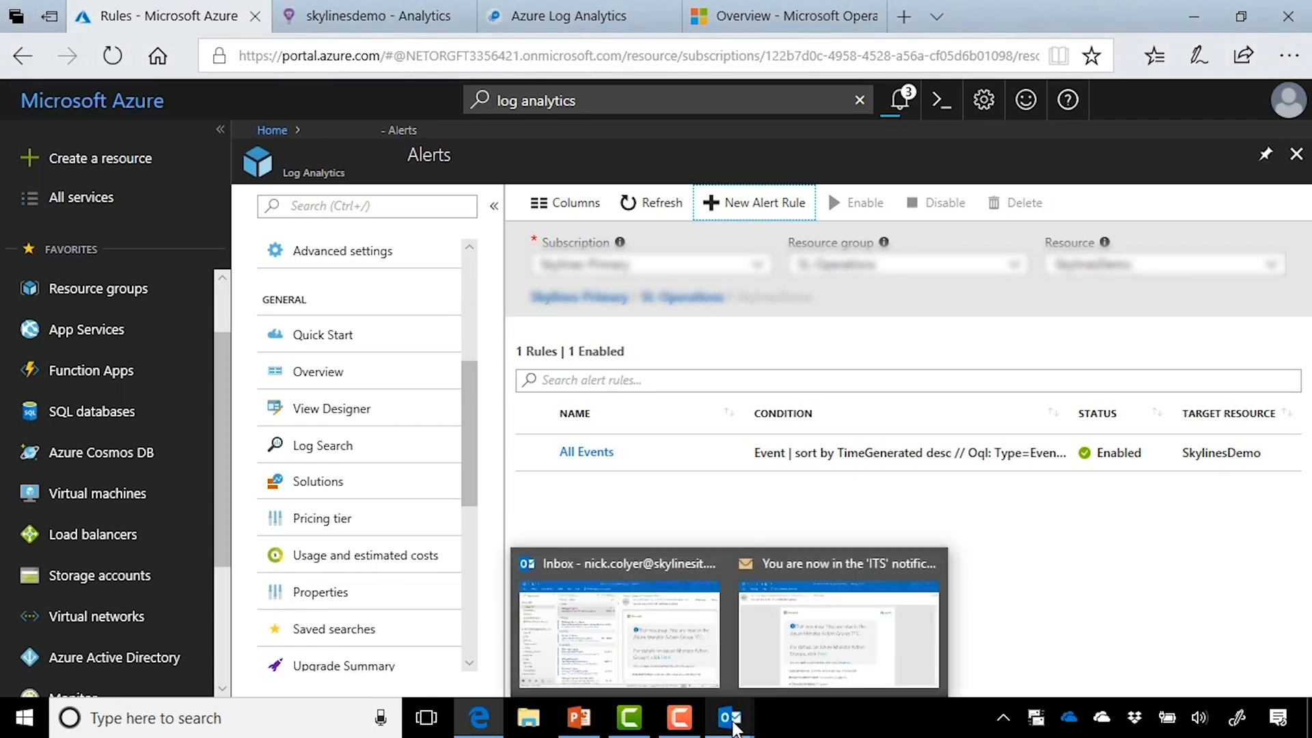
pyautogui.click(814, 649)
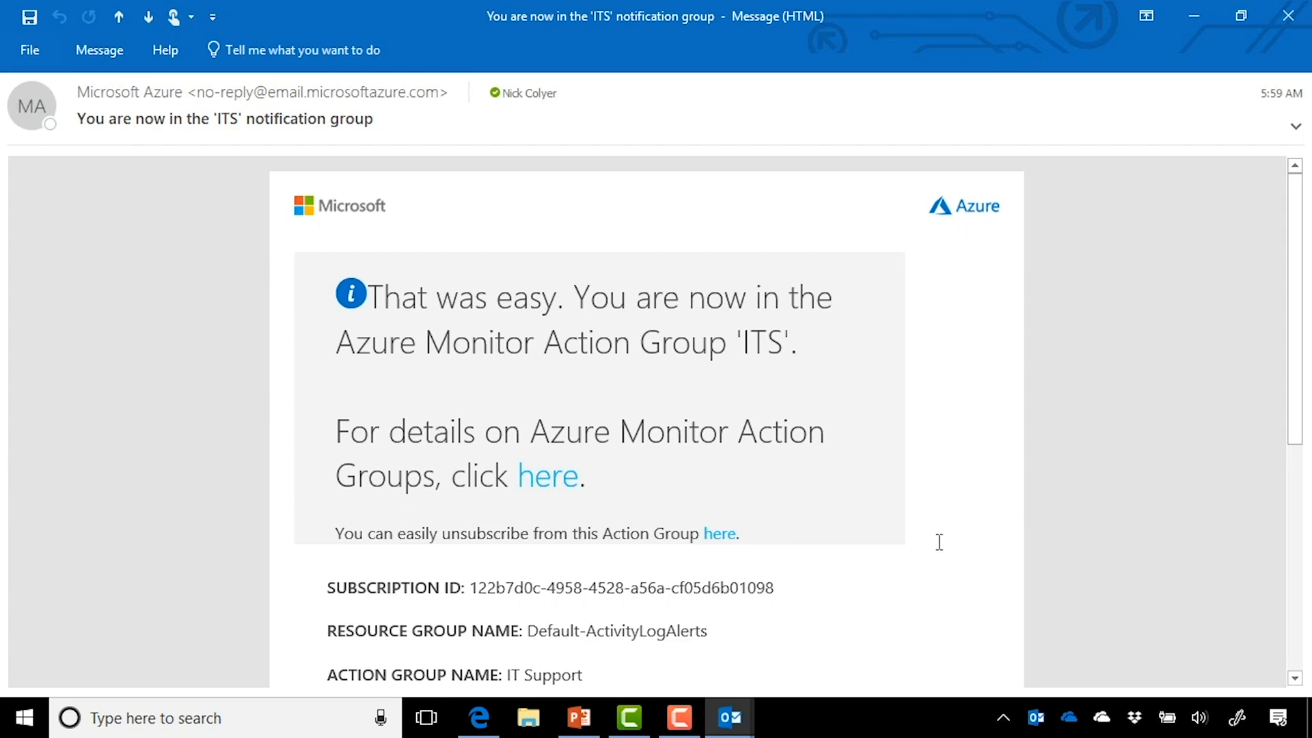
pyautogui.scroll(-1, 939, 541)
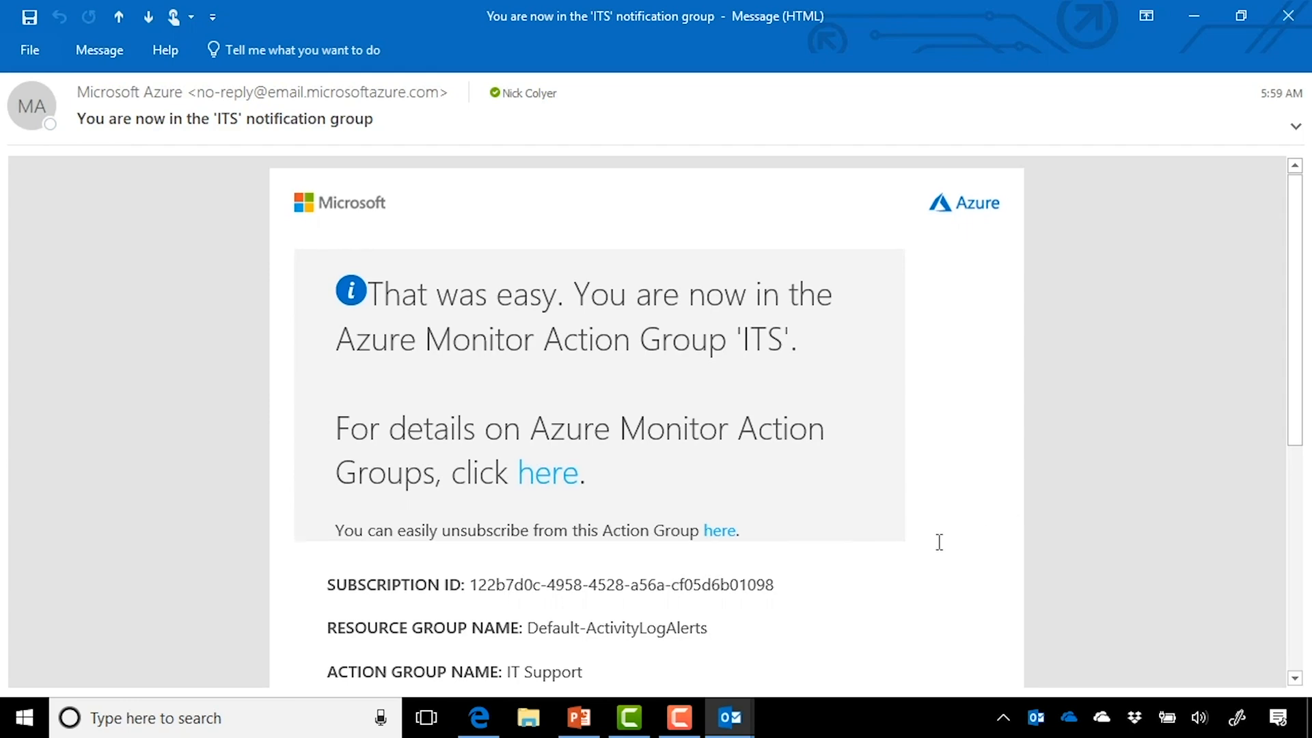